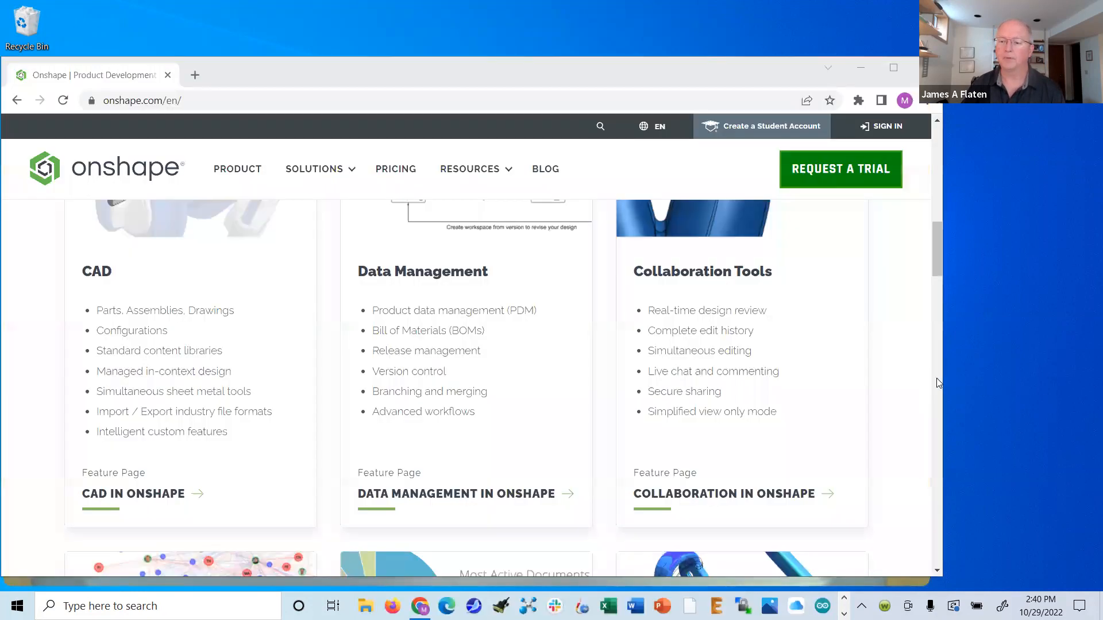
- Sign in to Onshape with the account e-mail and password
scroll(931, 313, down, 5)
drag(938, 304, 938, 149)
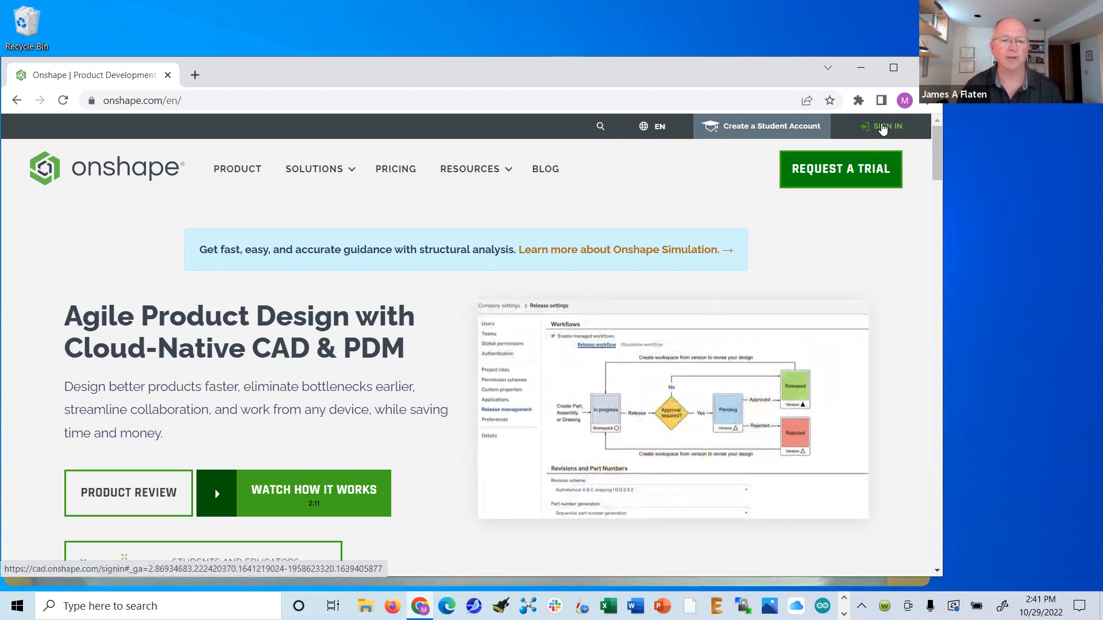
click(883, 127)
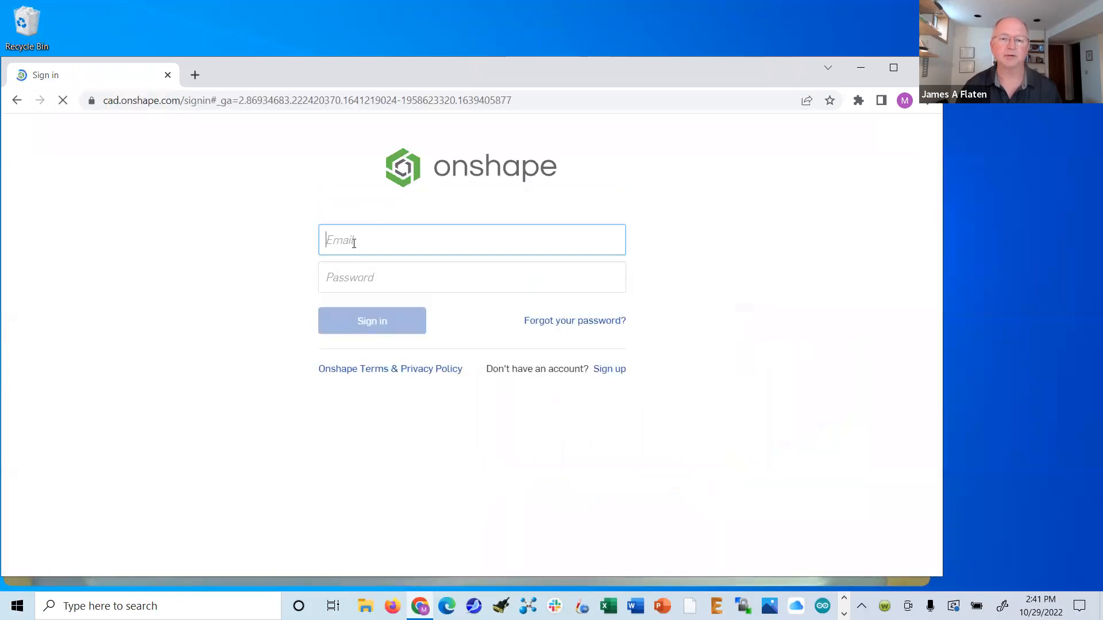
click(355, 242)
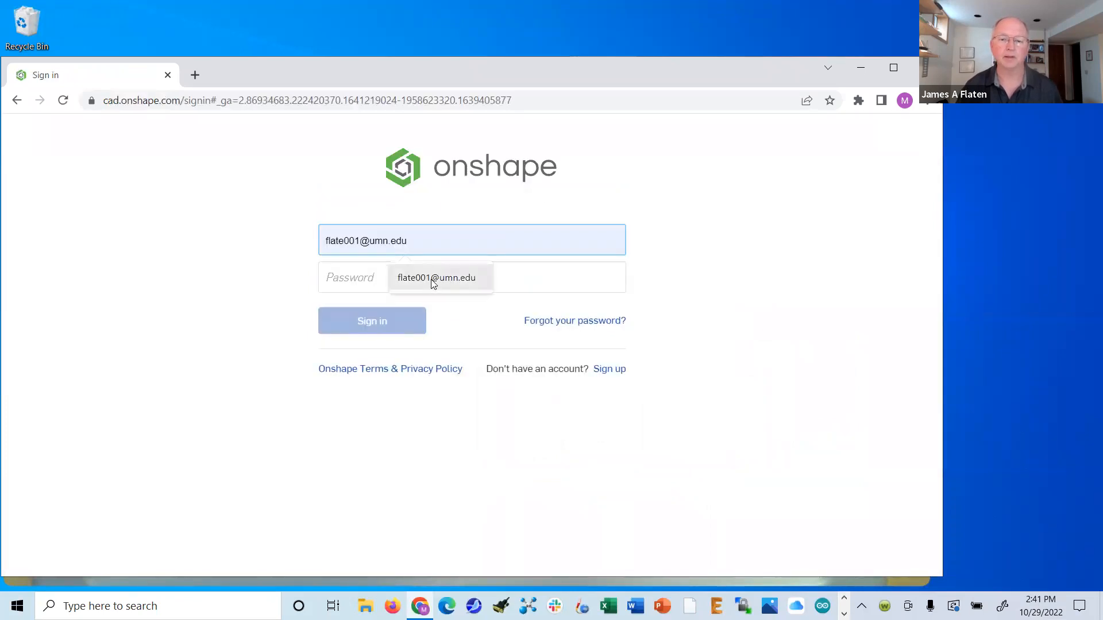
click(431, 279)
click(386, 278)
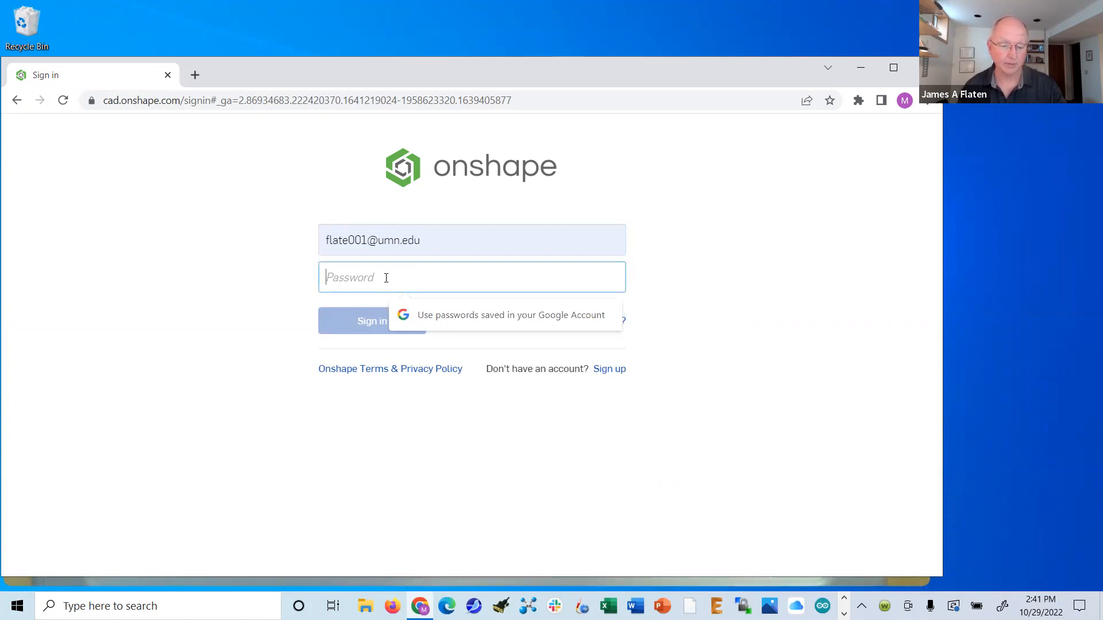
text(••)
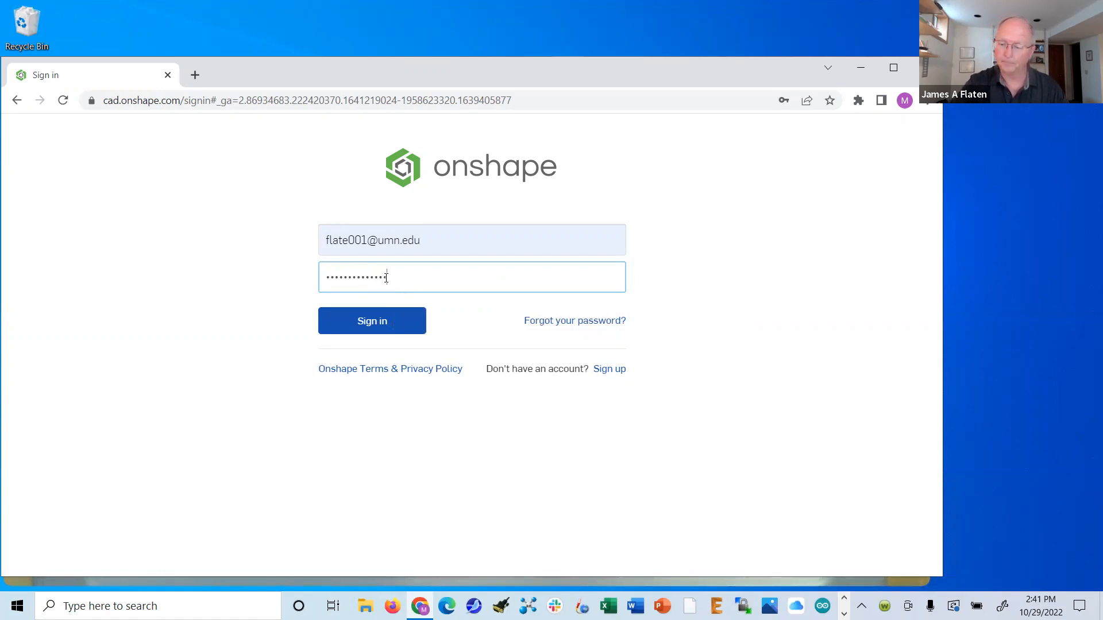
key(Return)
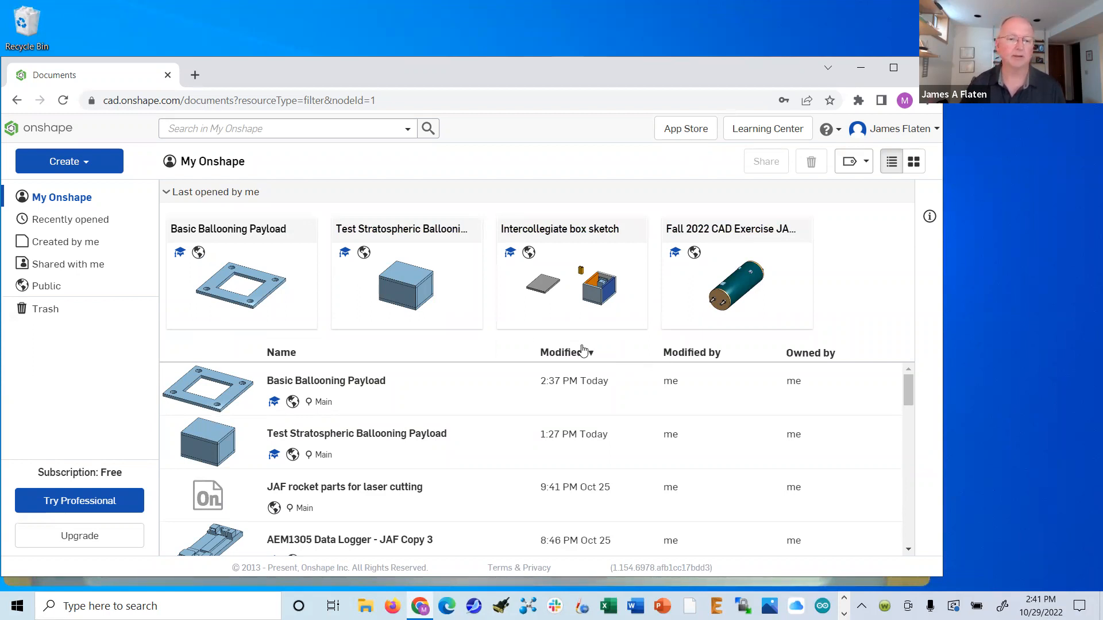
- Search the public documents for "basic ballooning payload"
click(39, 289)
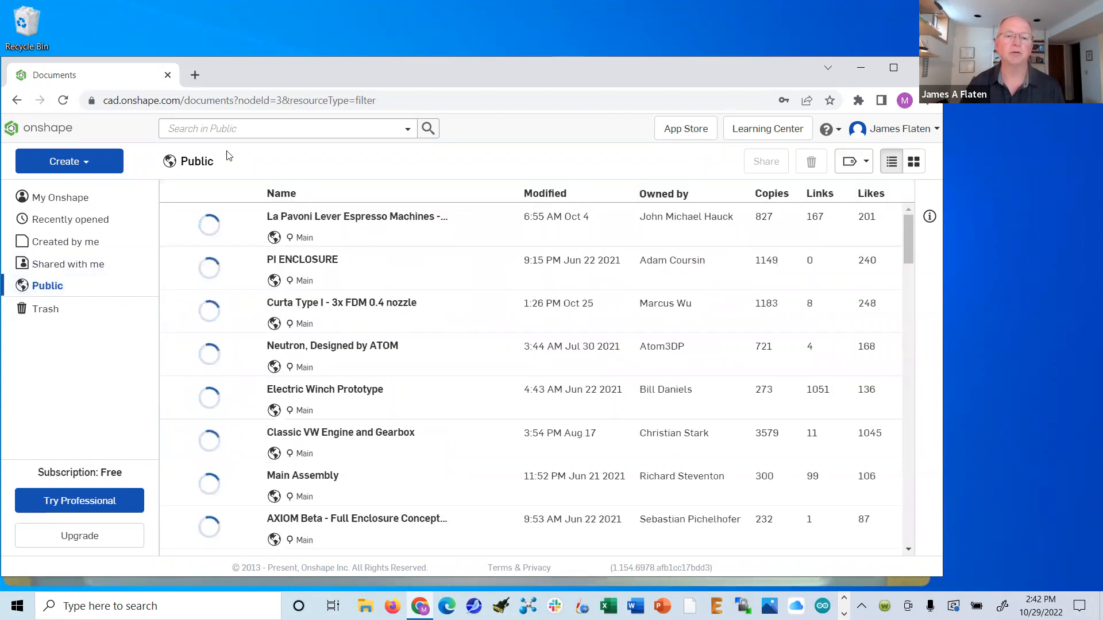
click(238, 130)
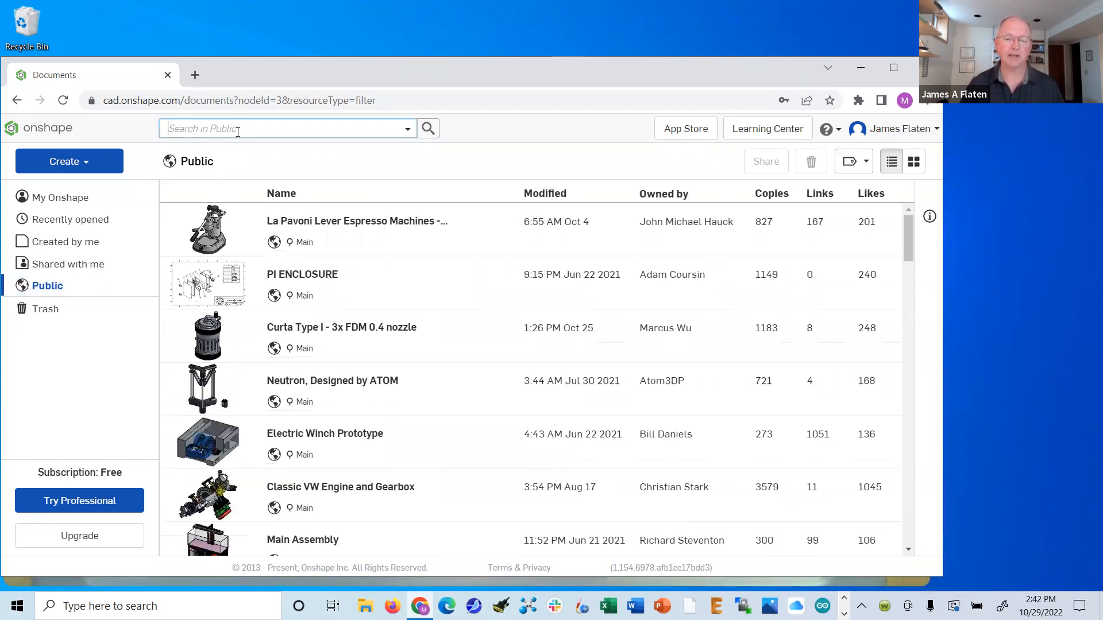
text(basic ballooning payload)
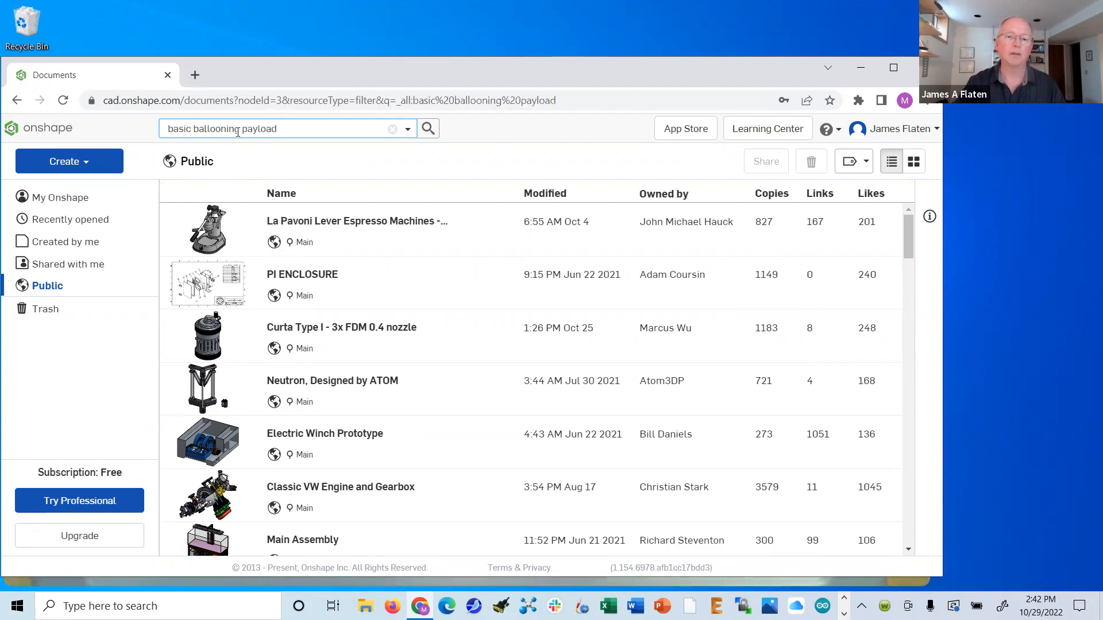
key(Return)
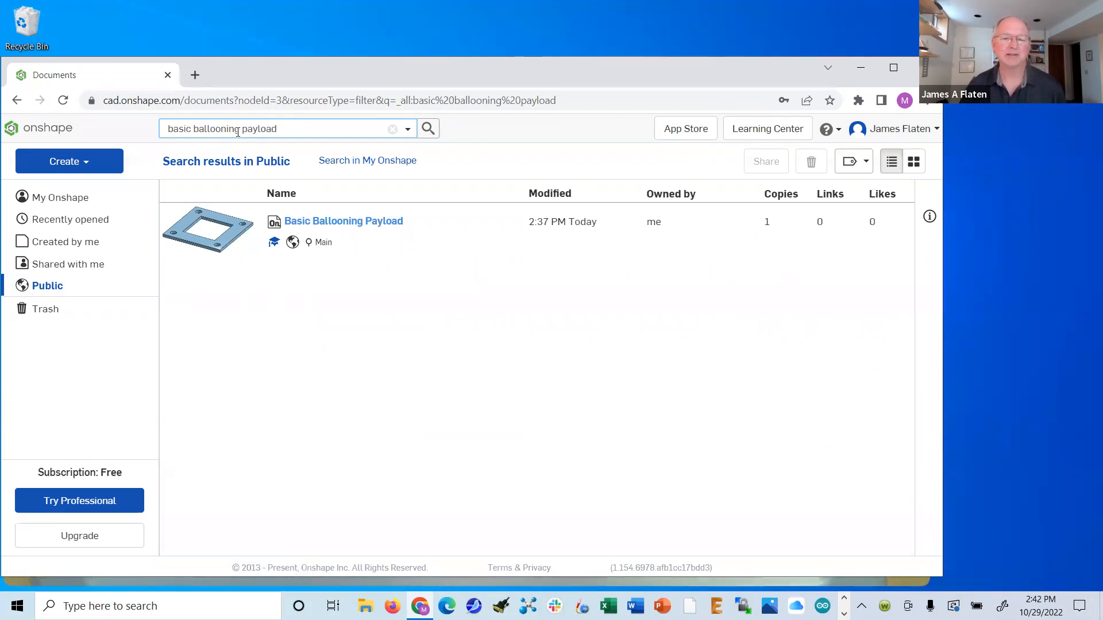
- Copy the Basic Ballooning Payload workspace to a new document under the default name Basic Ballooning Payload - Copy
right_click(325, 225)
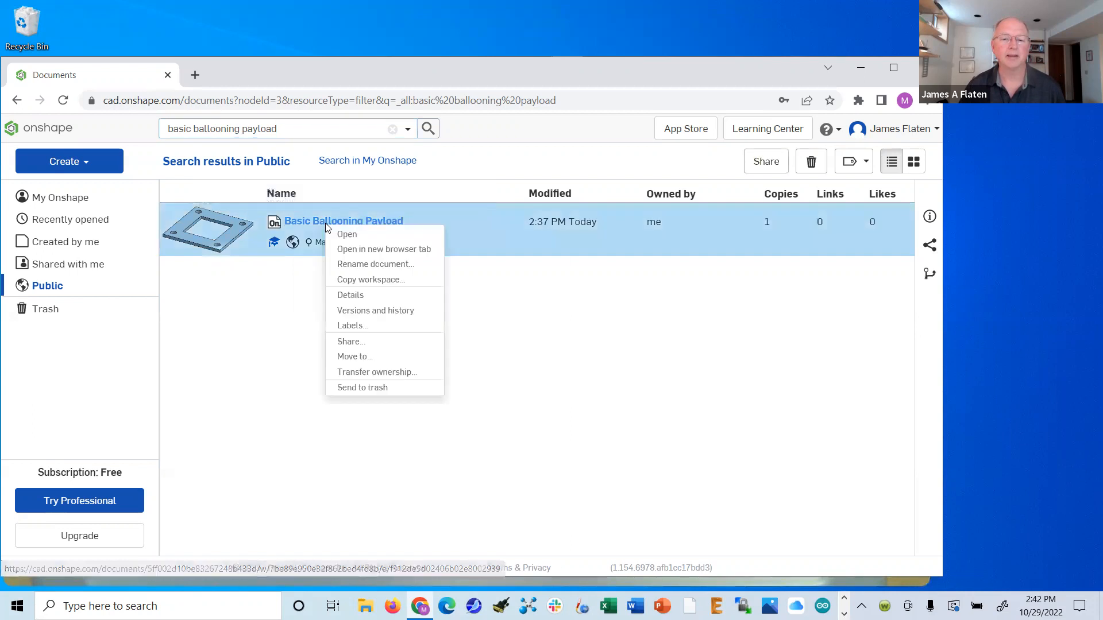
click(355, 279)
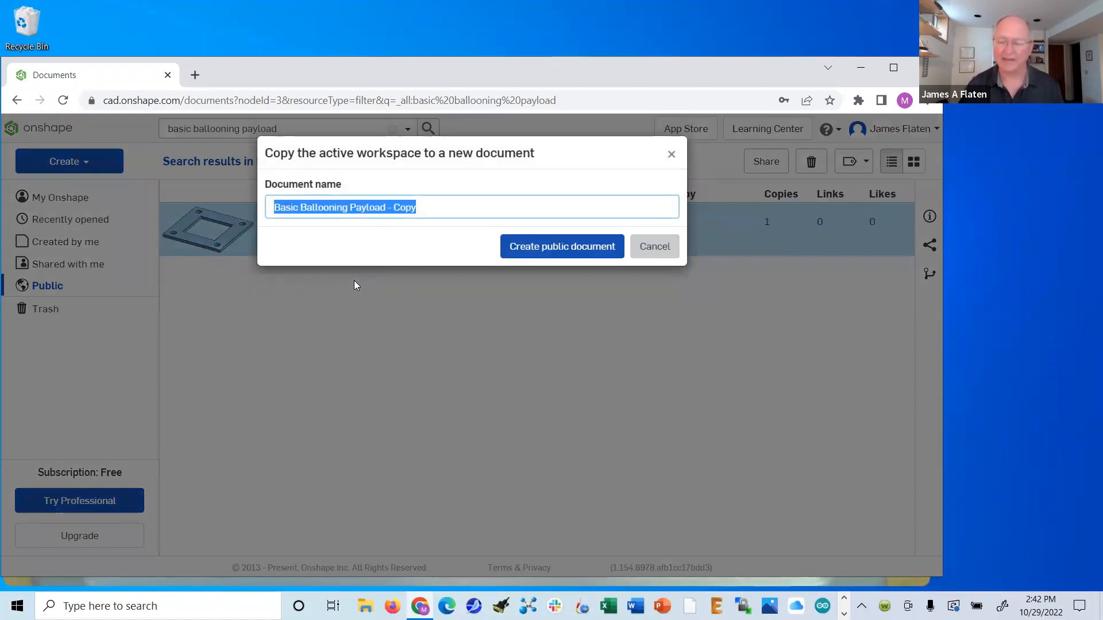
click(419, 209)
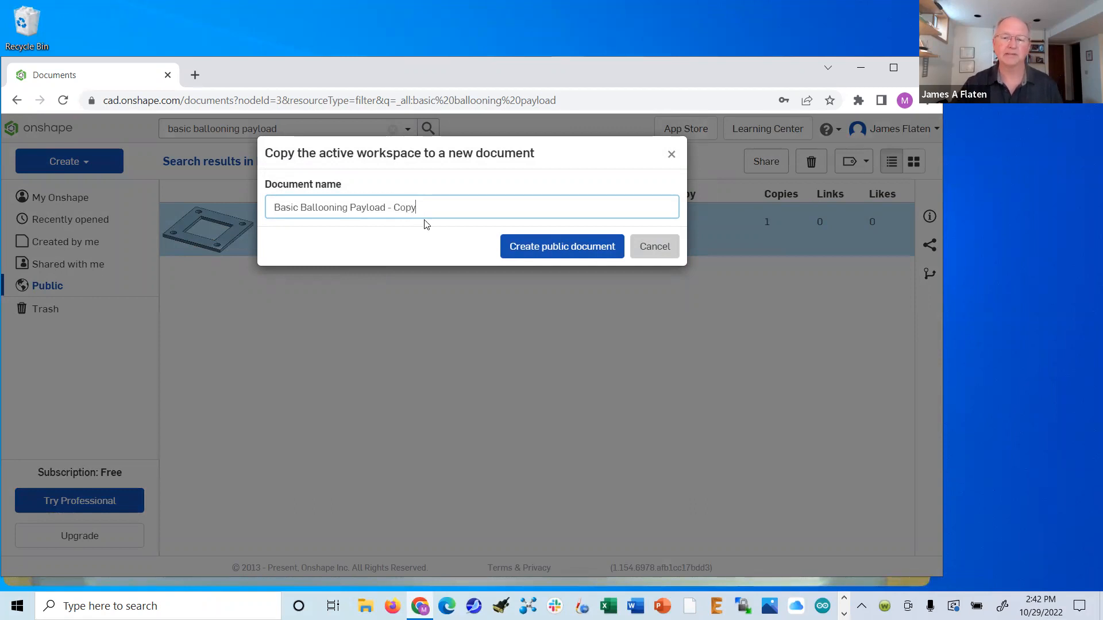
key(Escape)
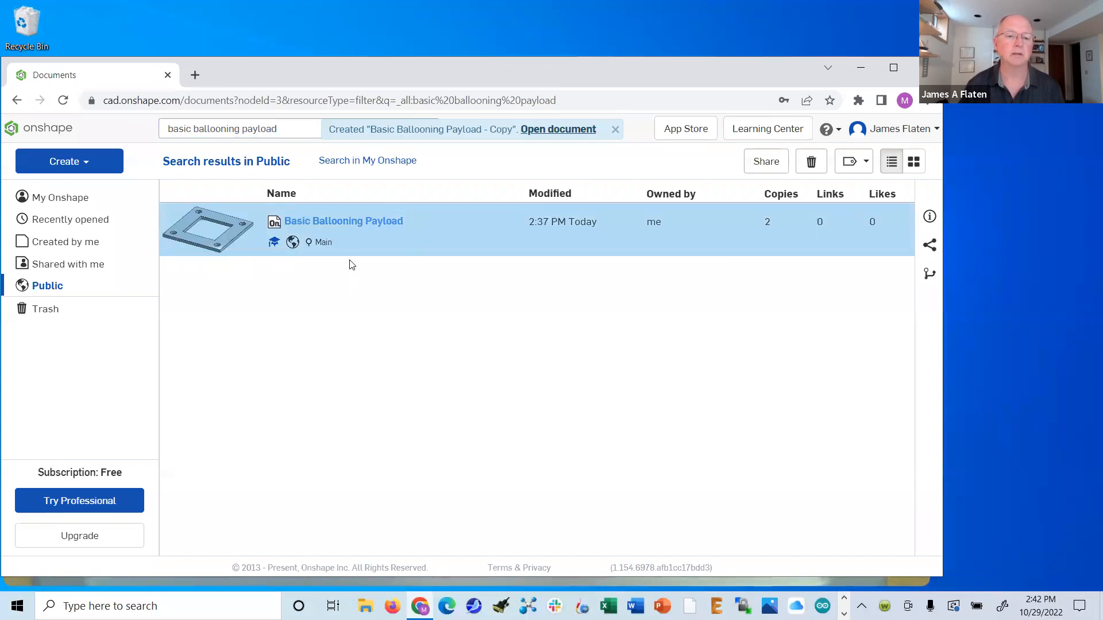
- Copy the Basic Ballooning Payload workspace to a new public document named "Basic Ballooning Payload - video version"
right_click(335, 217)
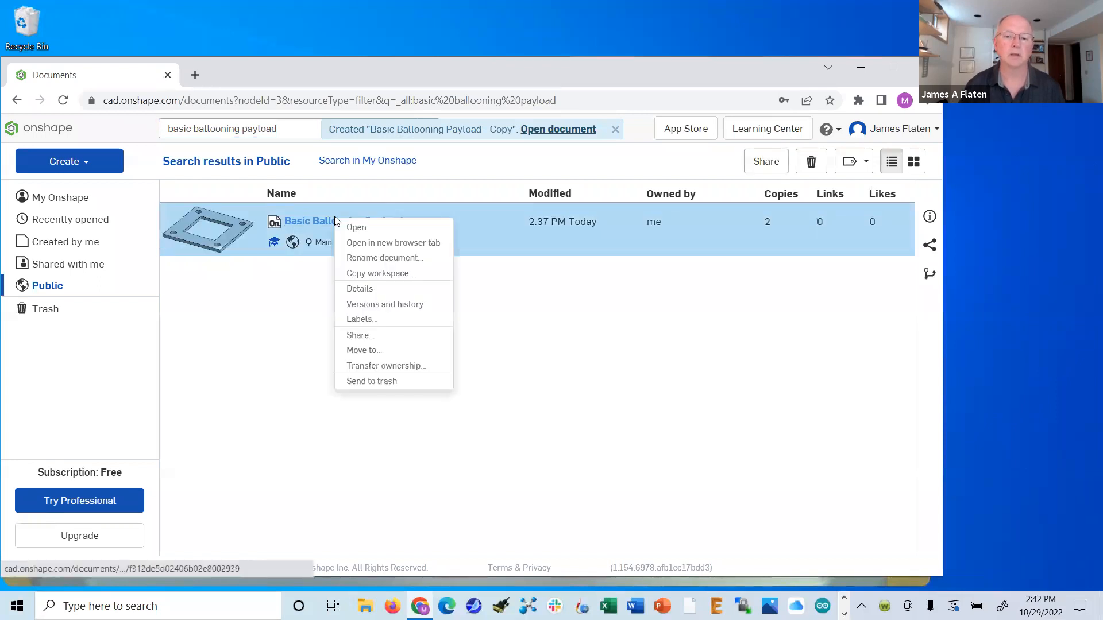
click(369, 274)
click(394, 208)
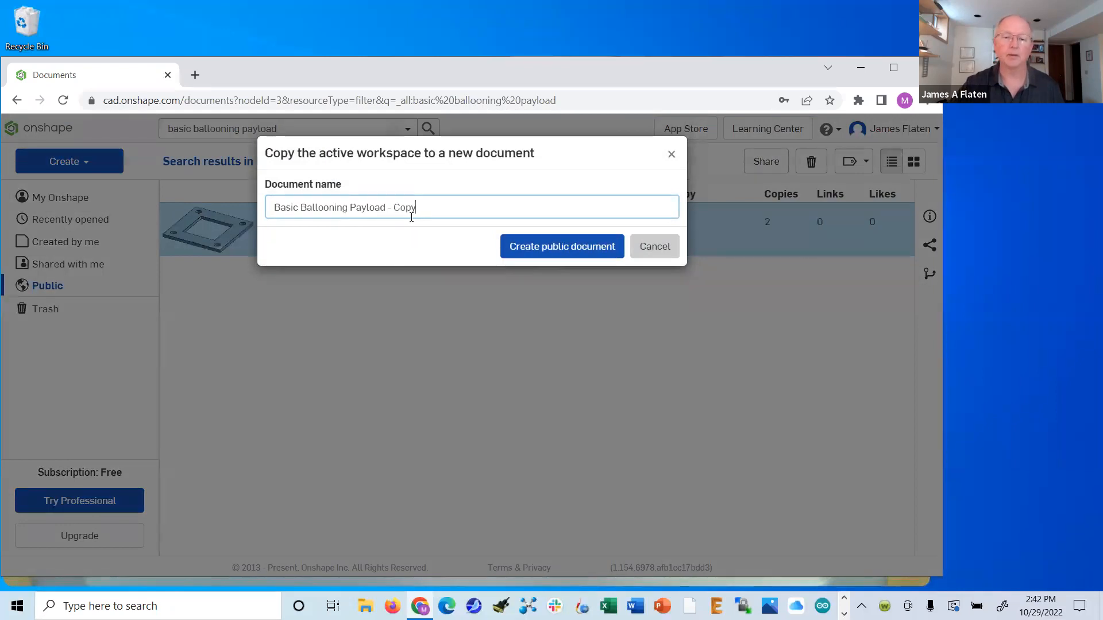
key(BackSpace)
text(video version)
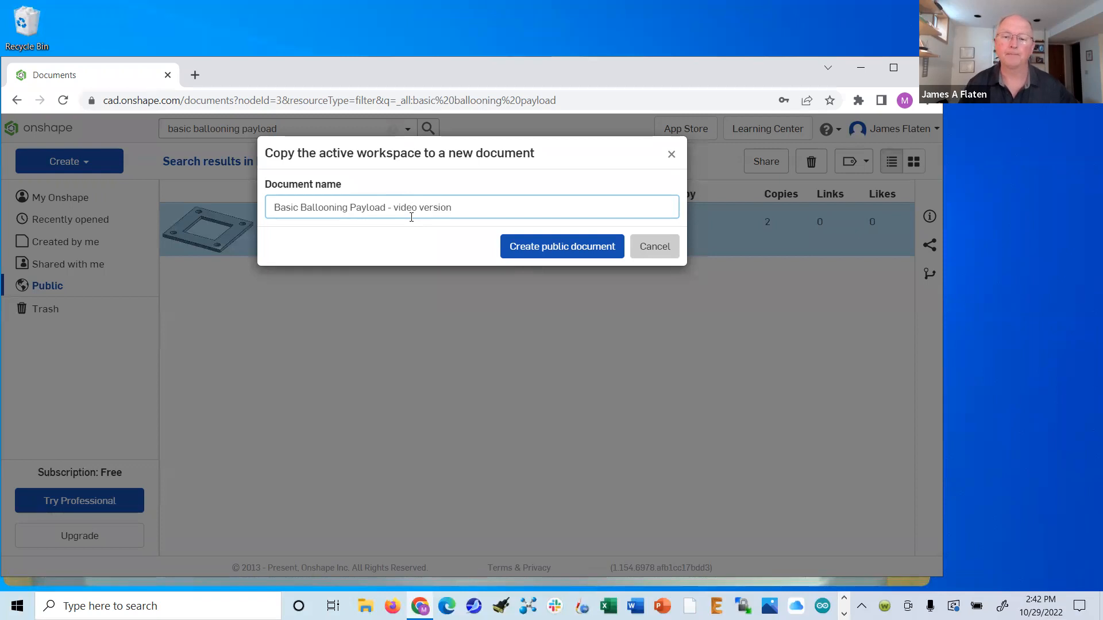
click(519, 241)
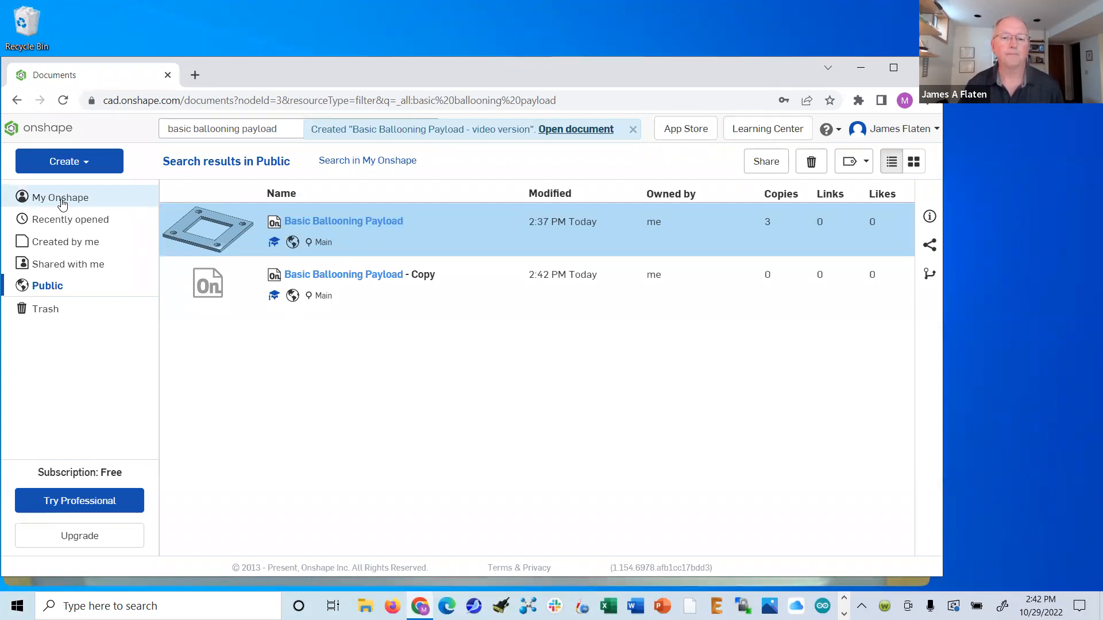
- Send the Basic Ballooning Payload - Copy document to the trash and open the video version document from My Onshape
click(62, 198)
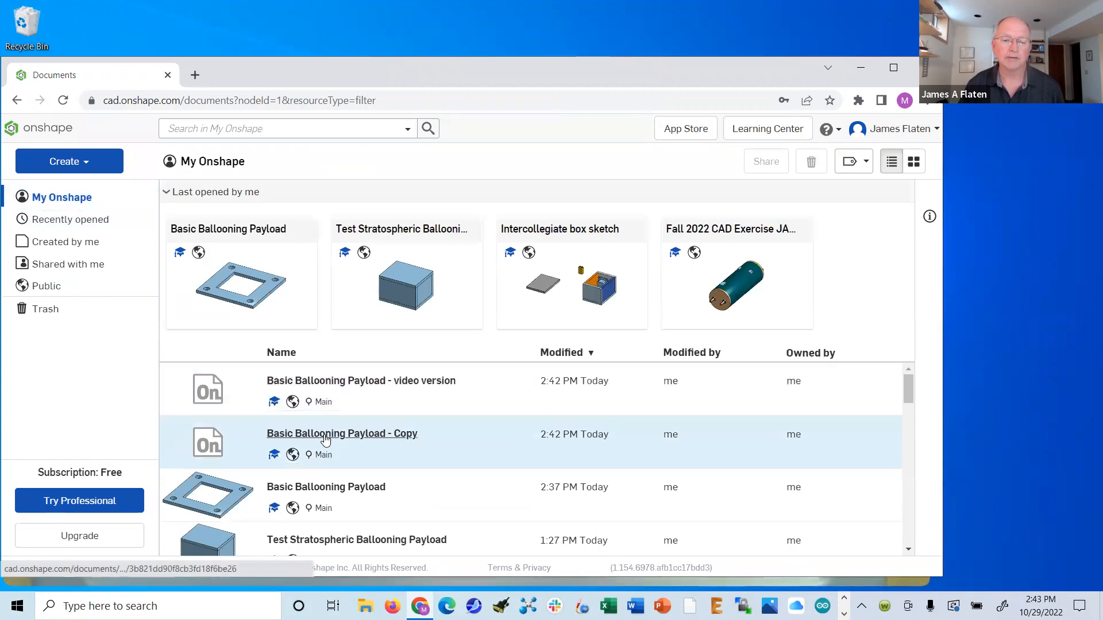
right_click(326, 439)
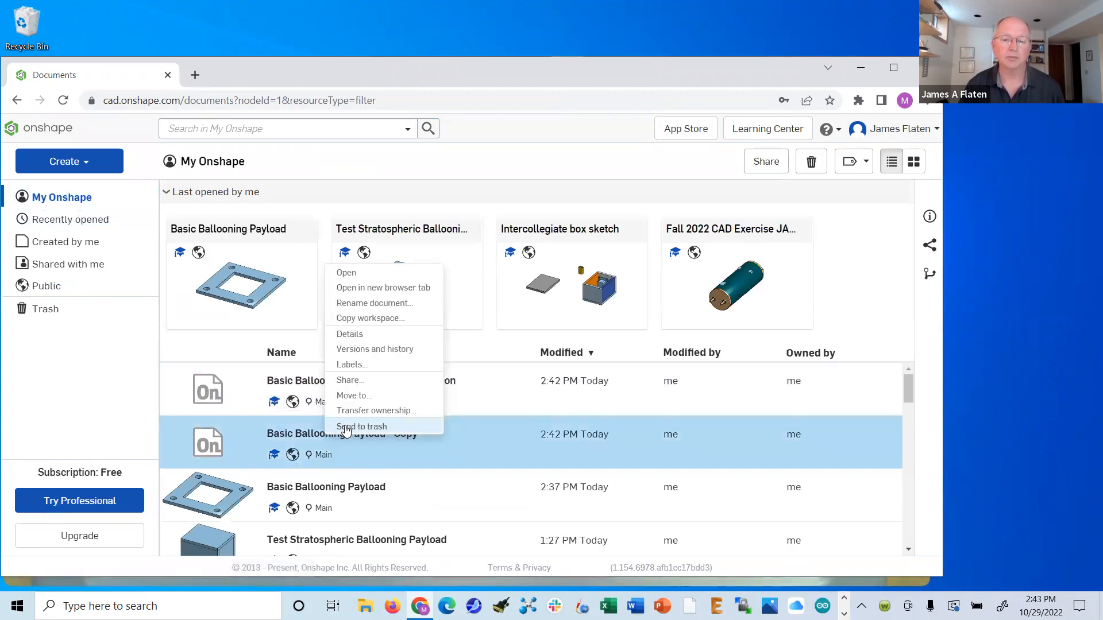
click(346, 427)
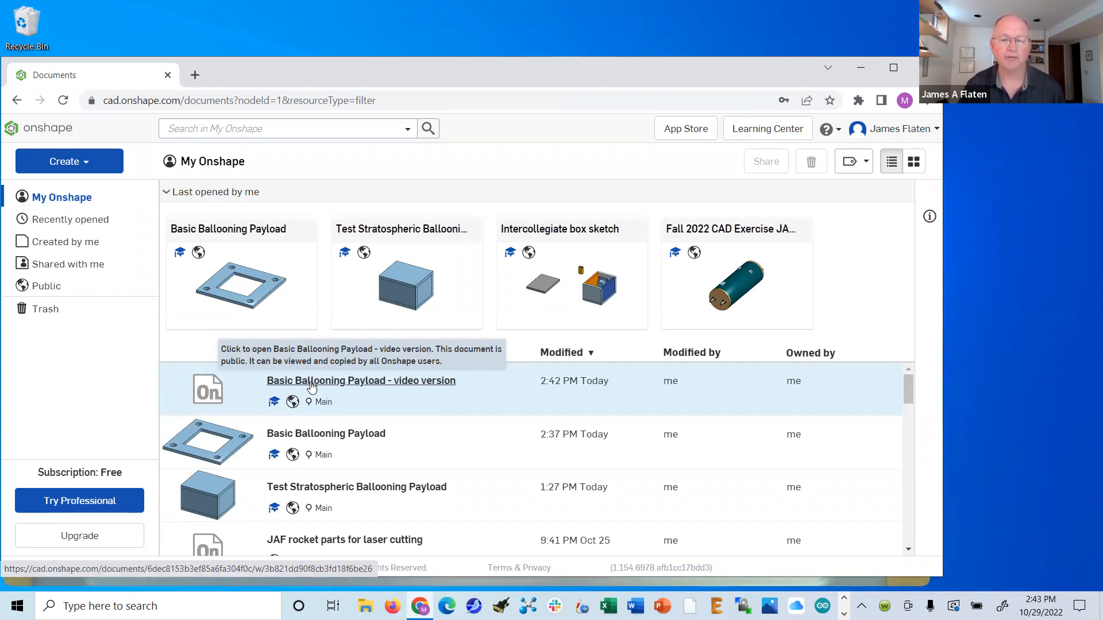
click(311, 382)
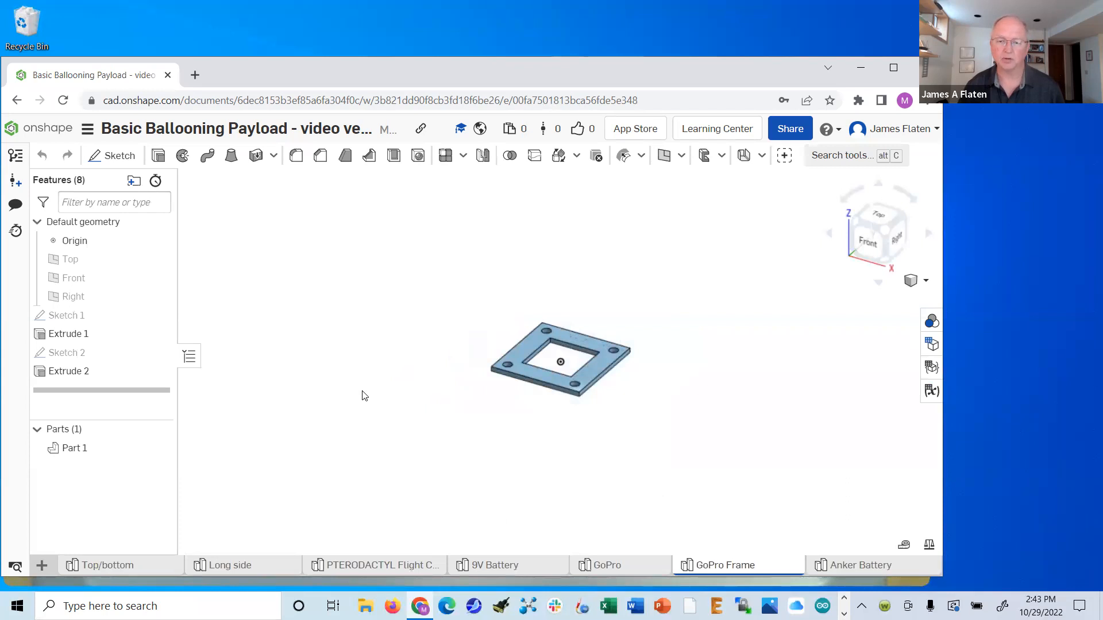
- Examine each existing part studio in the document, from Top/bottom and Long side through the electronics parts to Anker Battery
mouse_move(146, 568)
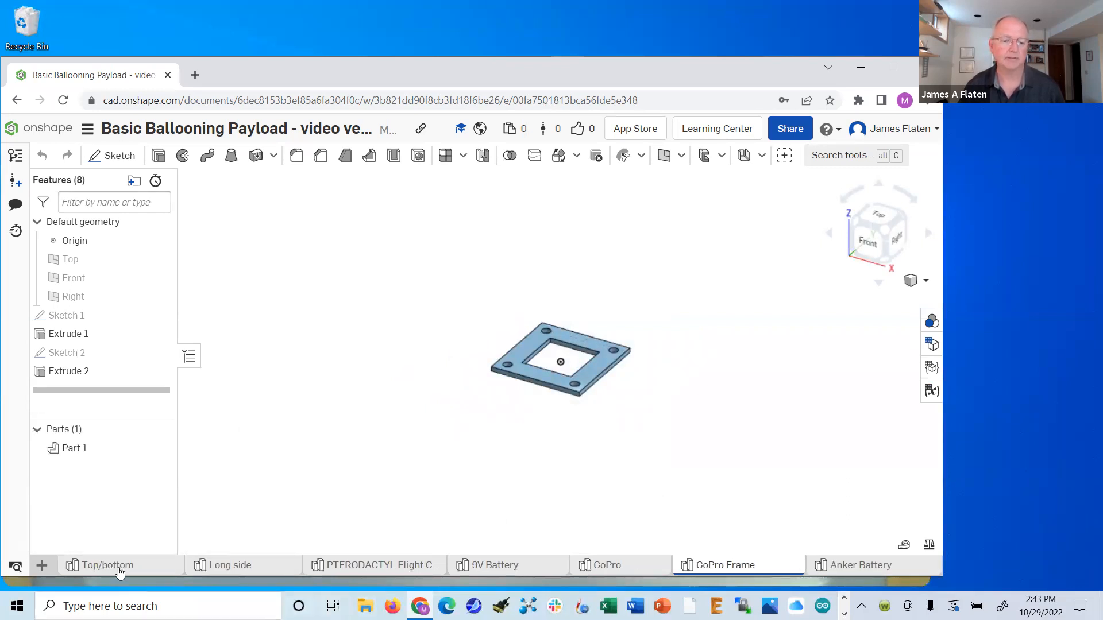
click(101, 567)
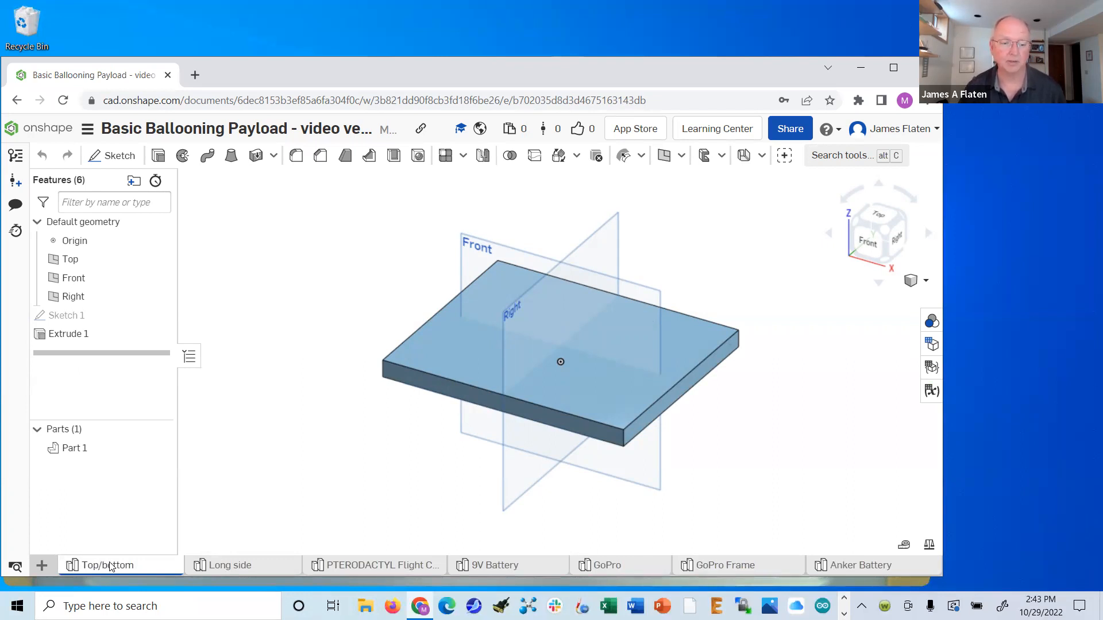
click(222, 566)
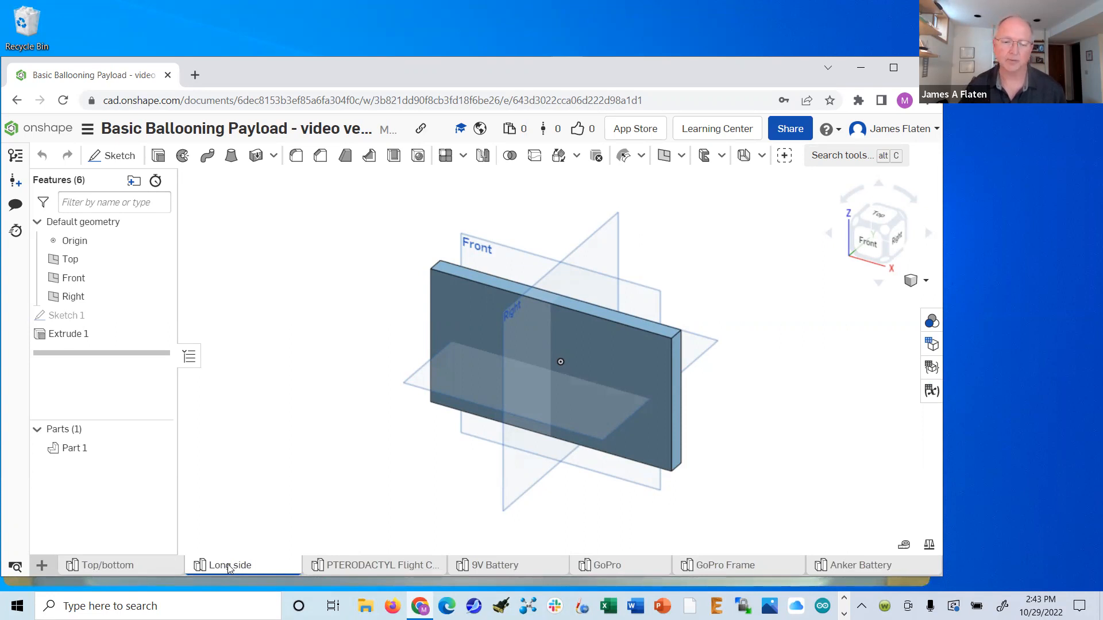
click(341, 566)
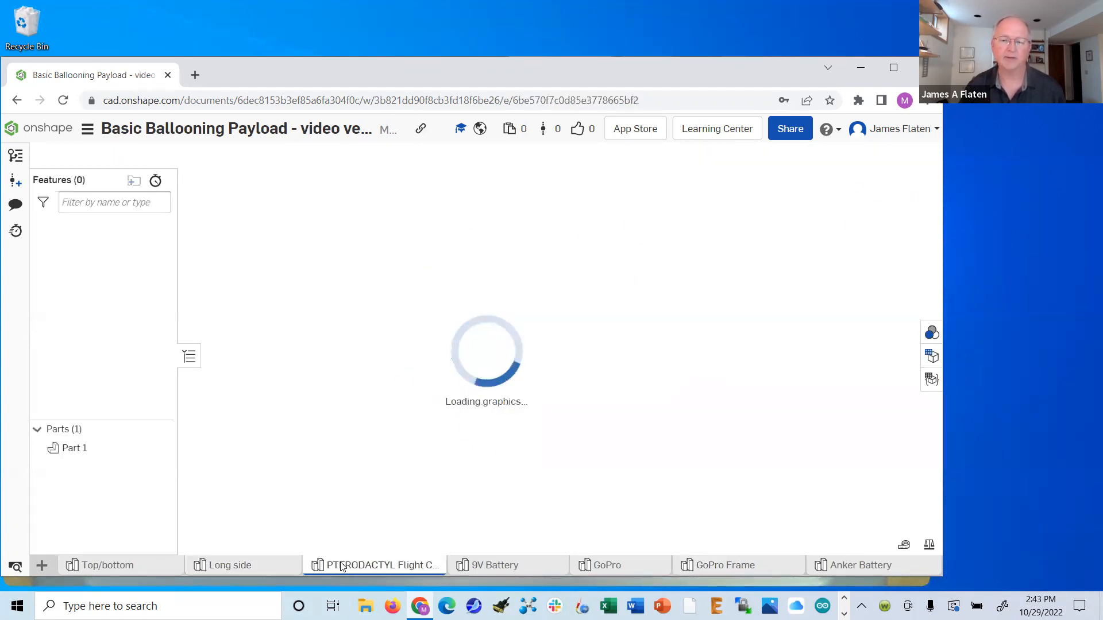
click(487, 566)
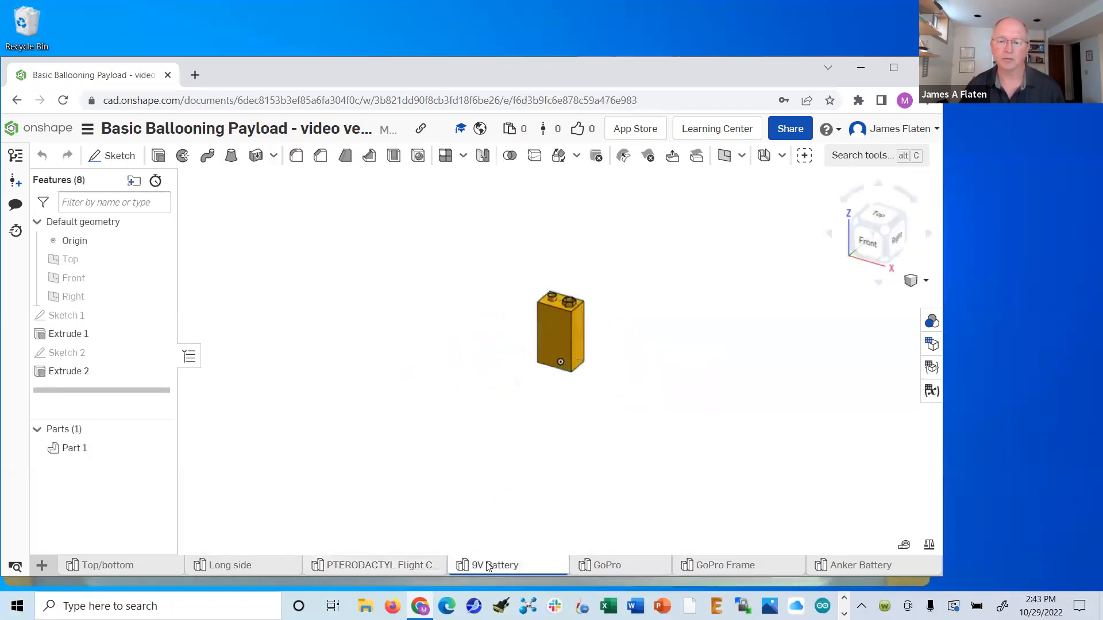
click(605, 567)
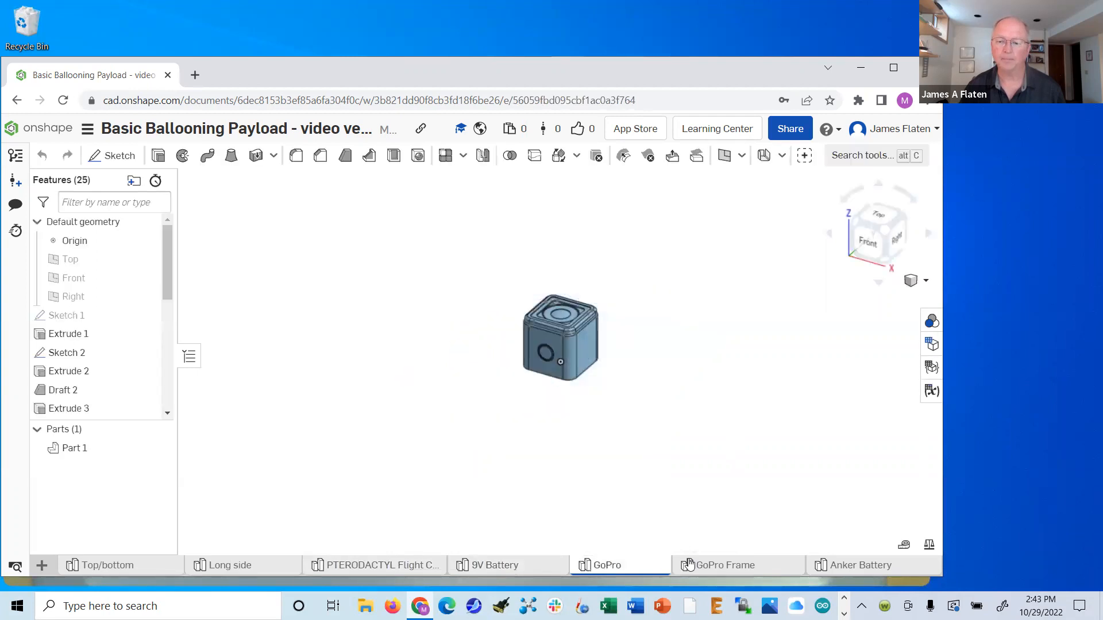
click(710, 567)
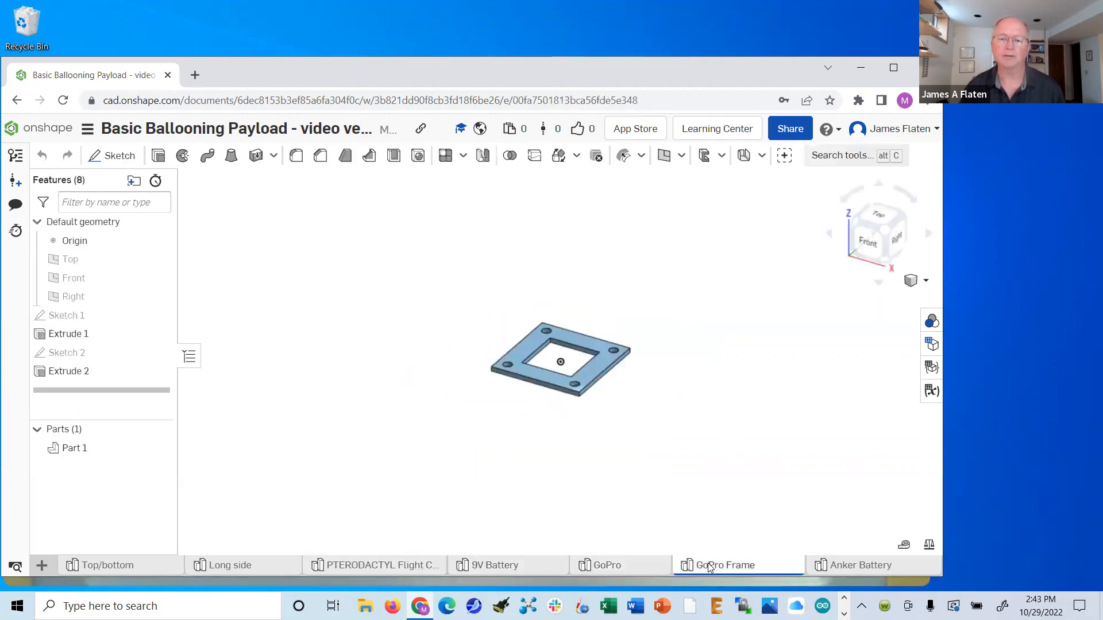
click(848, 565)
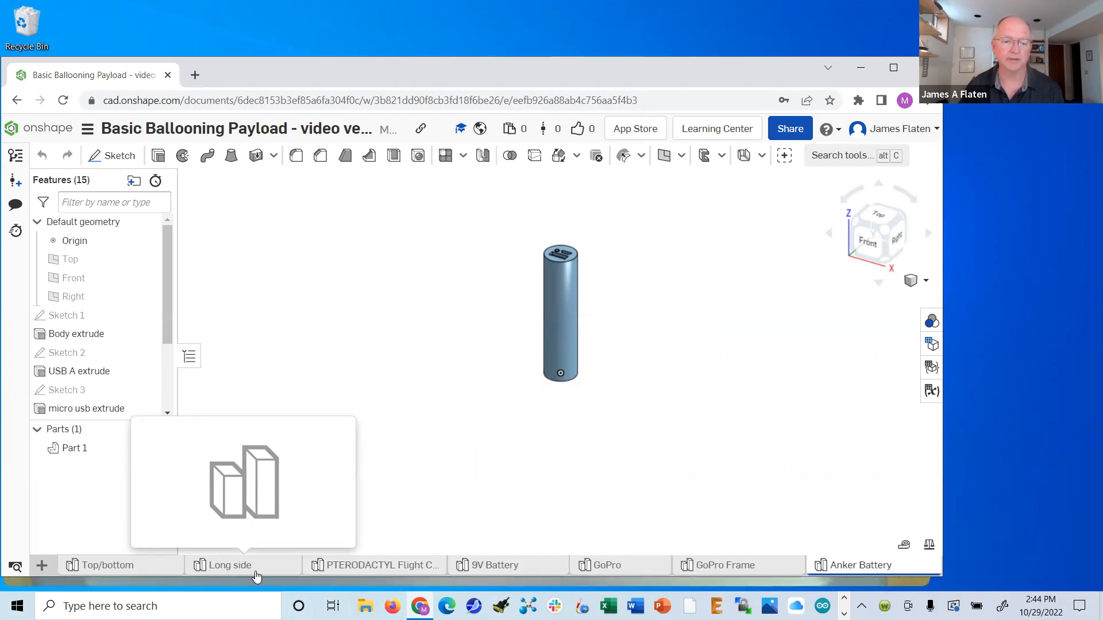
- Create a new part studio in the document and rename it "Short side"
click(42, 568)
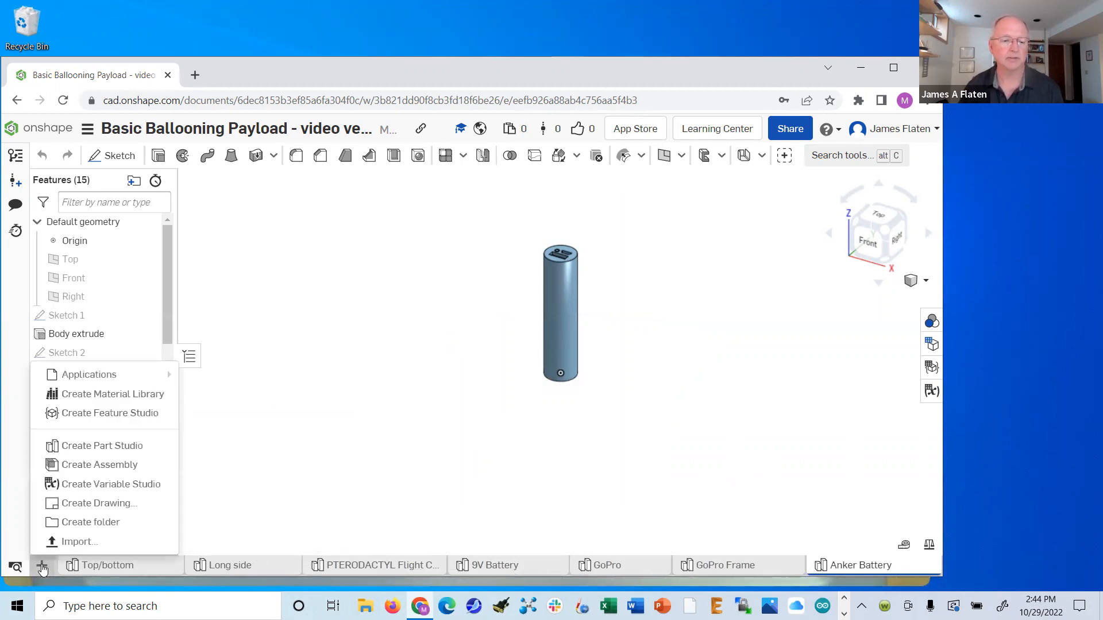
click(90, 446)
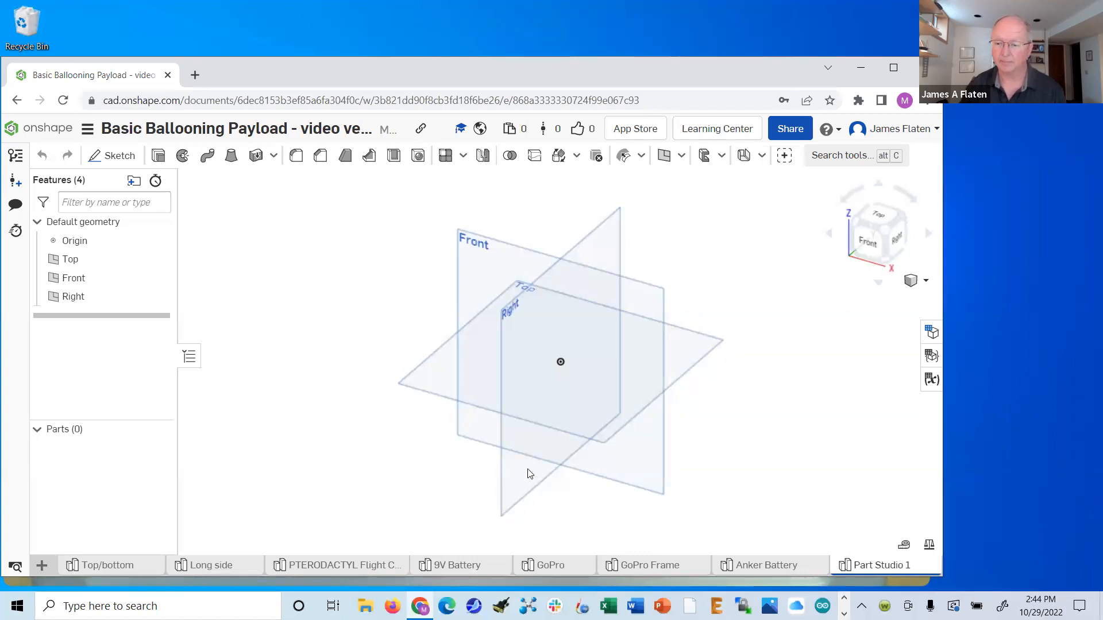
right_click(877, 568)
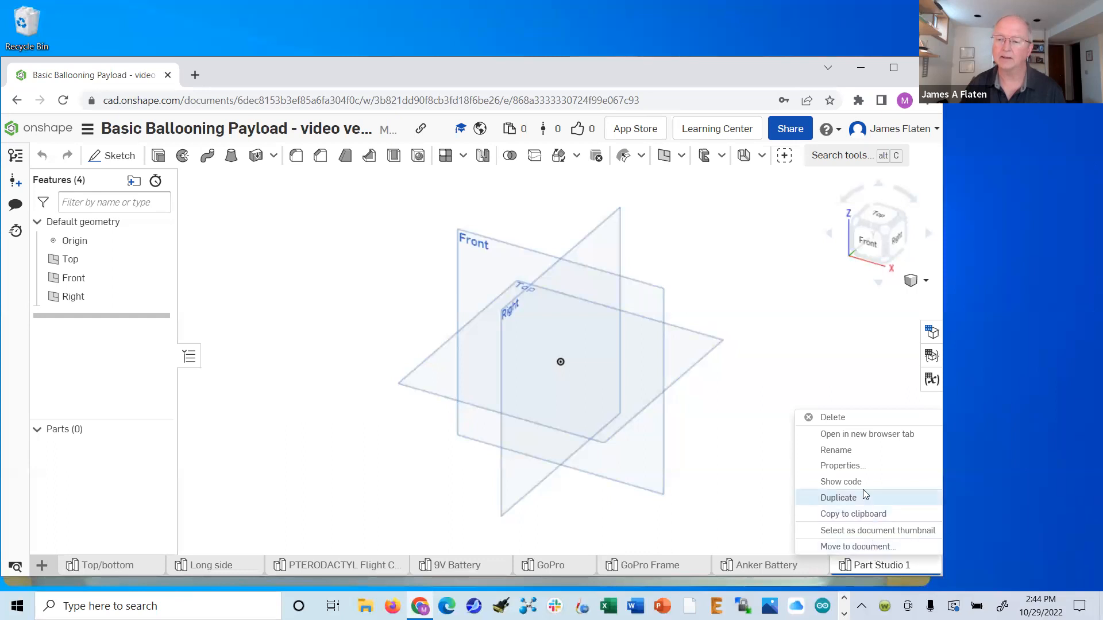
click(836, 451)
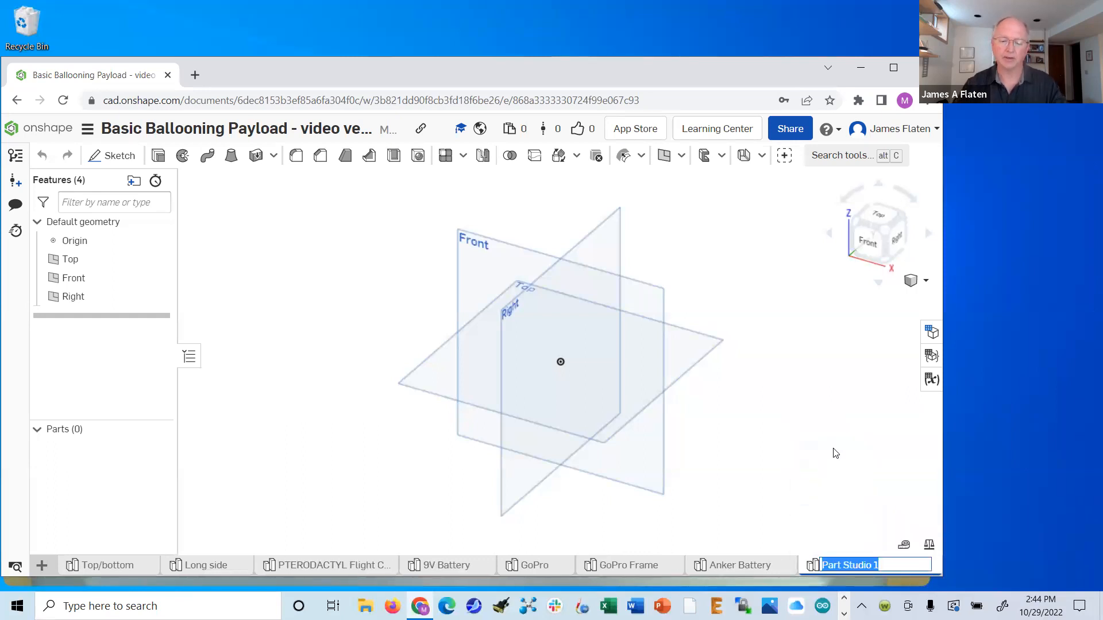
text(Short)
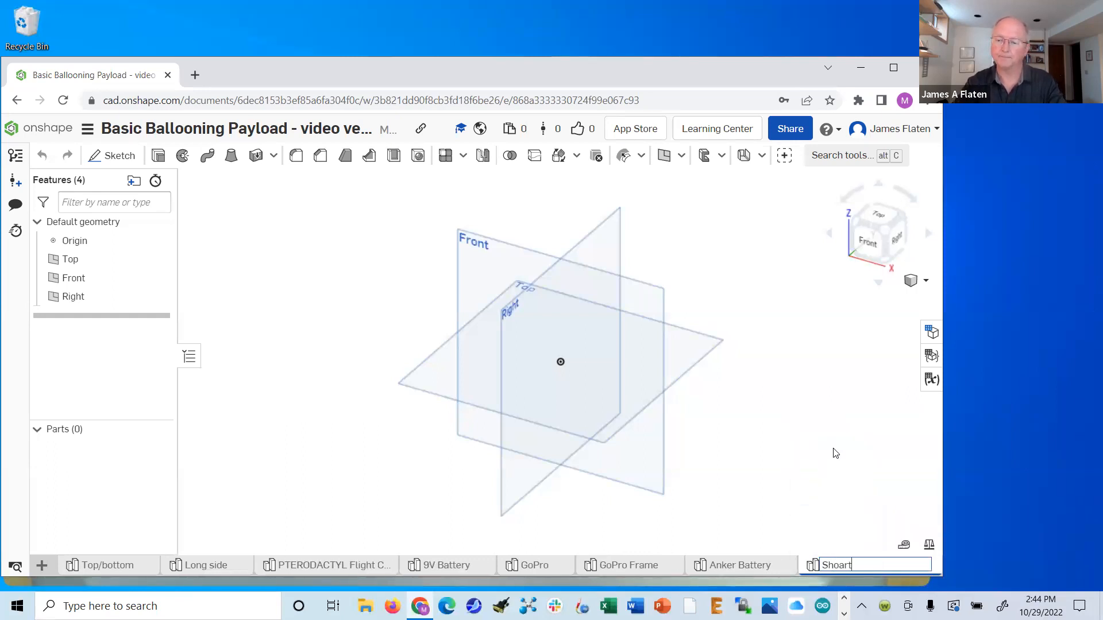
text( side)
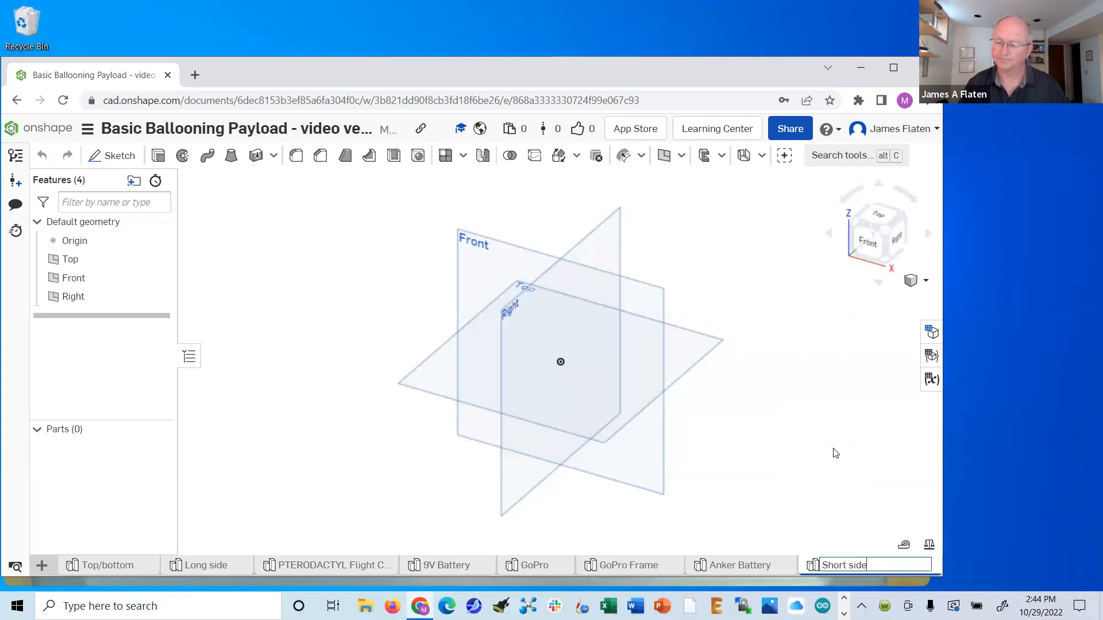
key(Return)
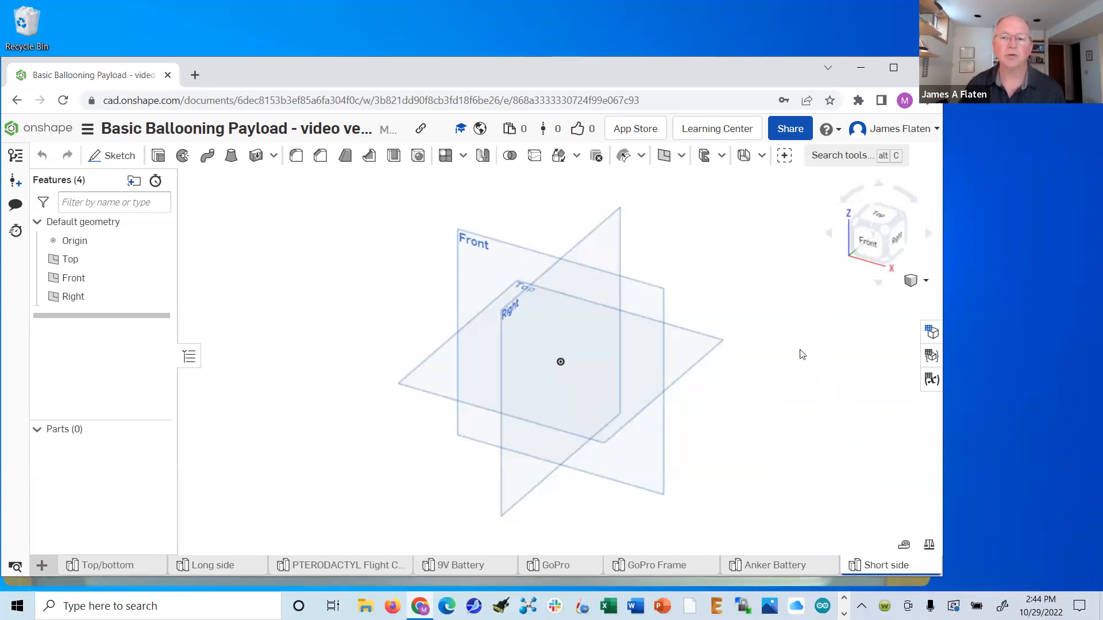
- Review the list of keyboard shortcuts for general, part studio, 3D view and sketch commands, and close it
click(826, 130)
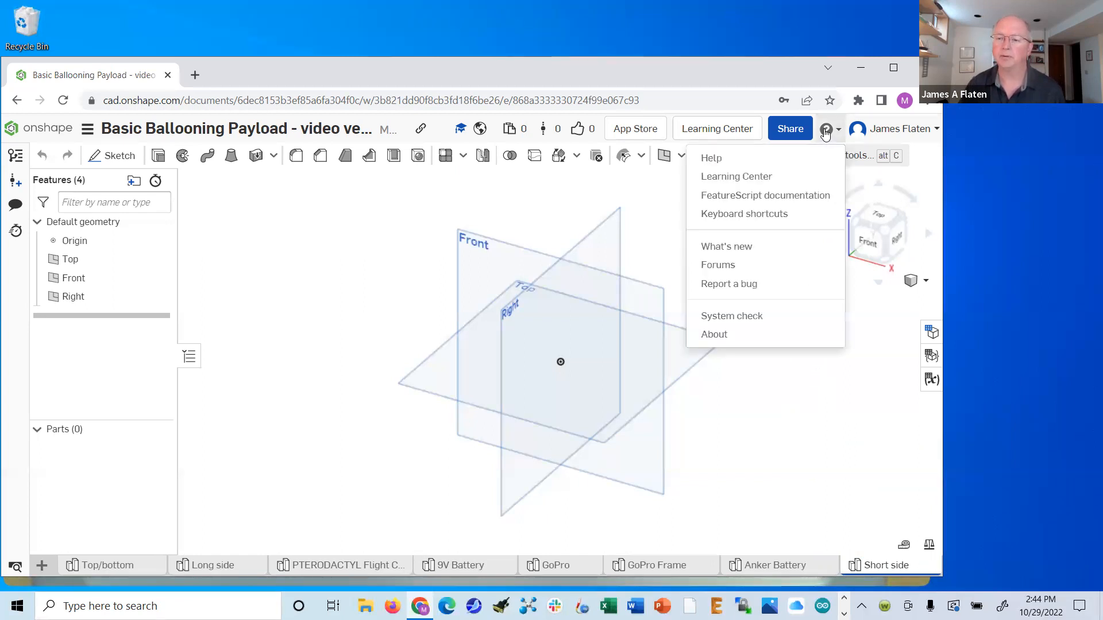
click(764, 215)
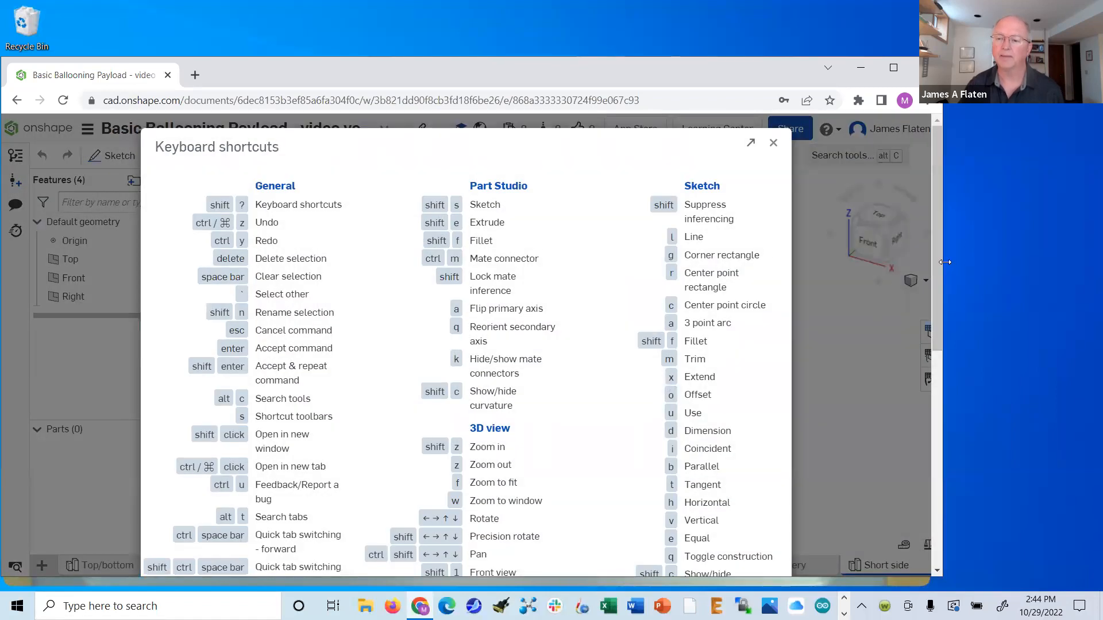
drag(935, 263, 915, 237)
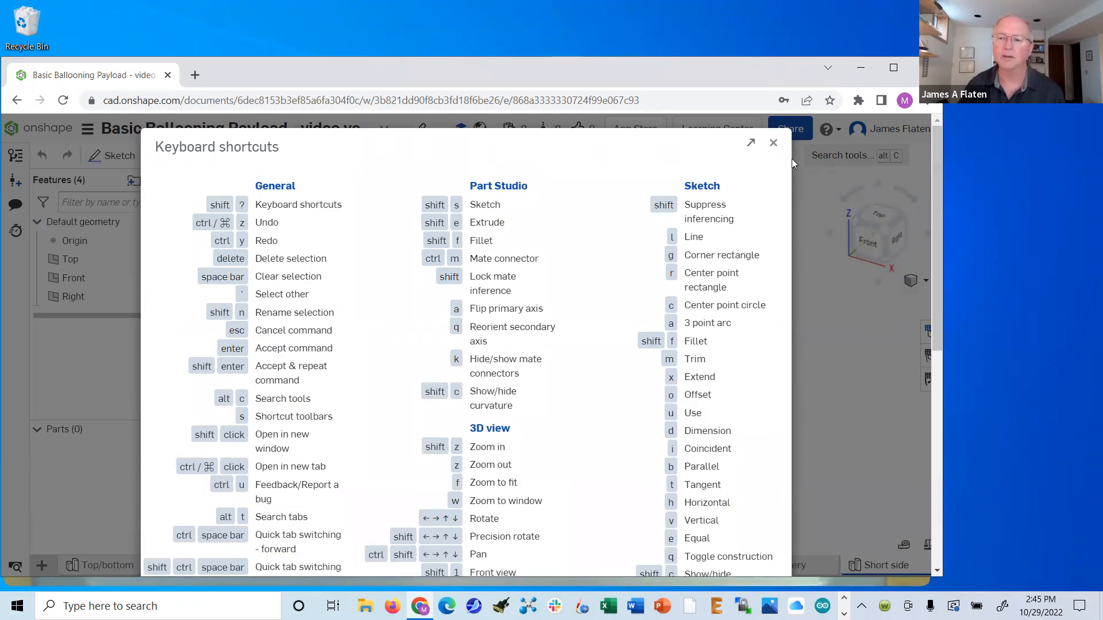
click(775, 146)
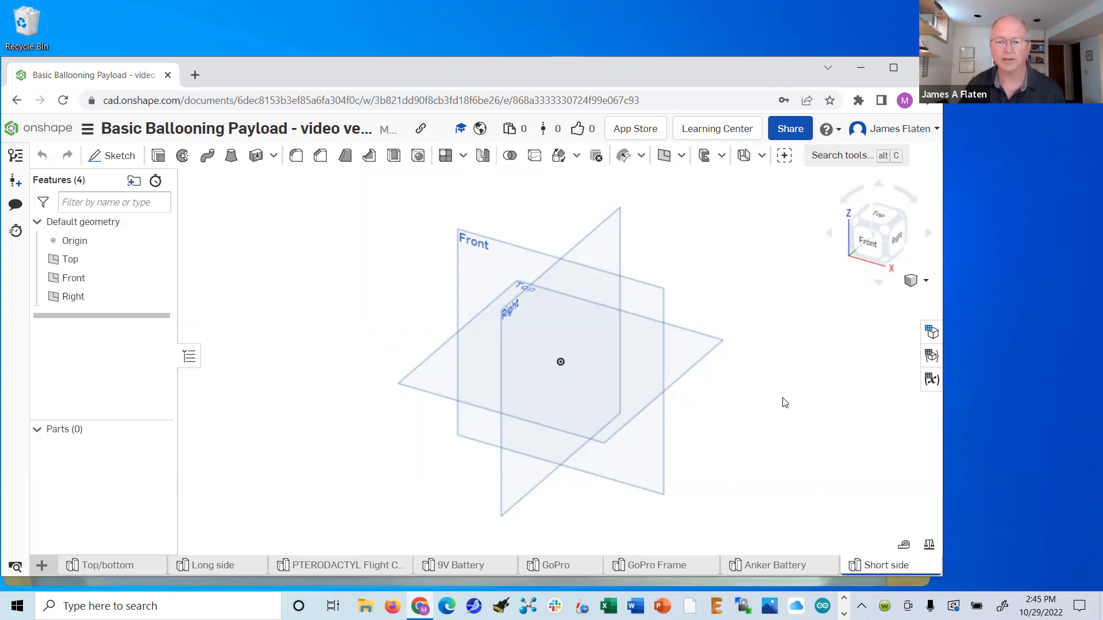
- Examine the default planes of the Short side studio by rotating, panning and zooming, and fit them back into view
right_drag(766, 401, 841, 395)
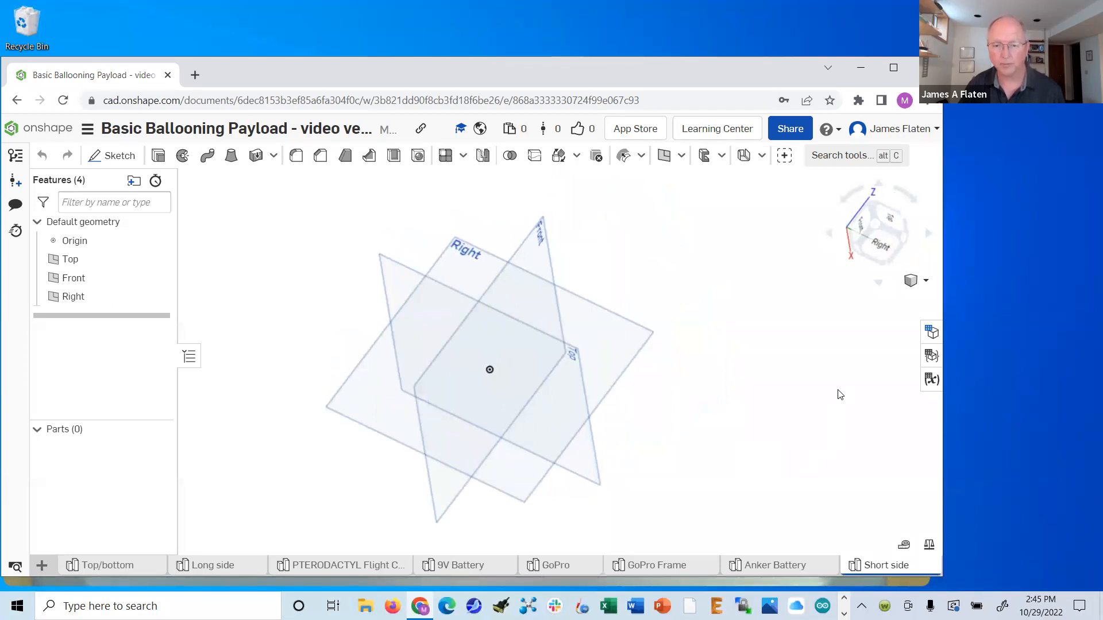
middle_drag(841, 395, 813, 395)
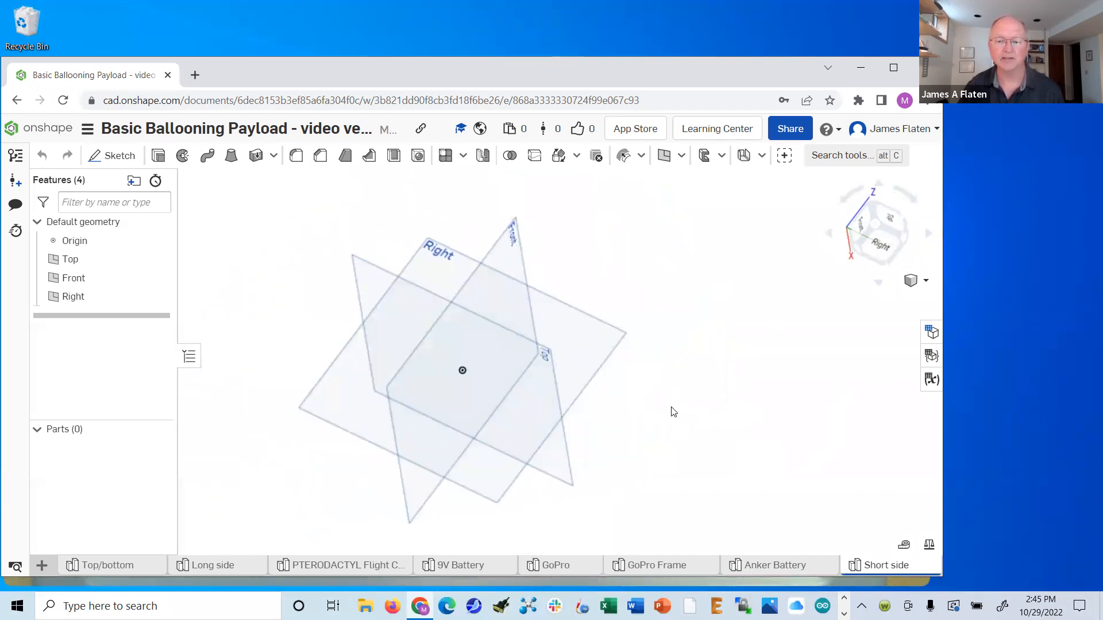
scroll(673, 412, up, 3)
scroll(676, 414, down, 5)
scroll(676, 413, up, 4)
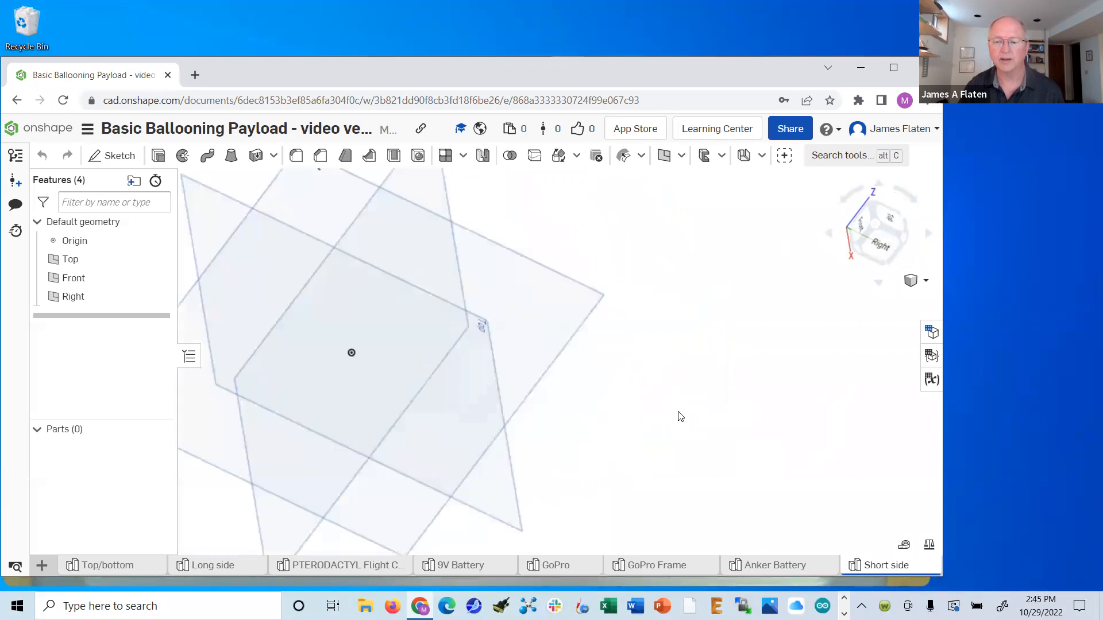
scroll(225, 430, down, 3)
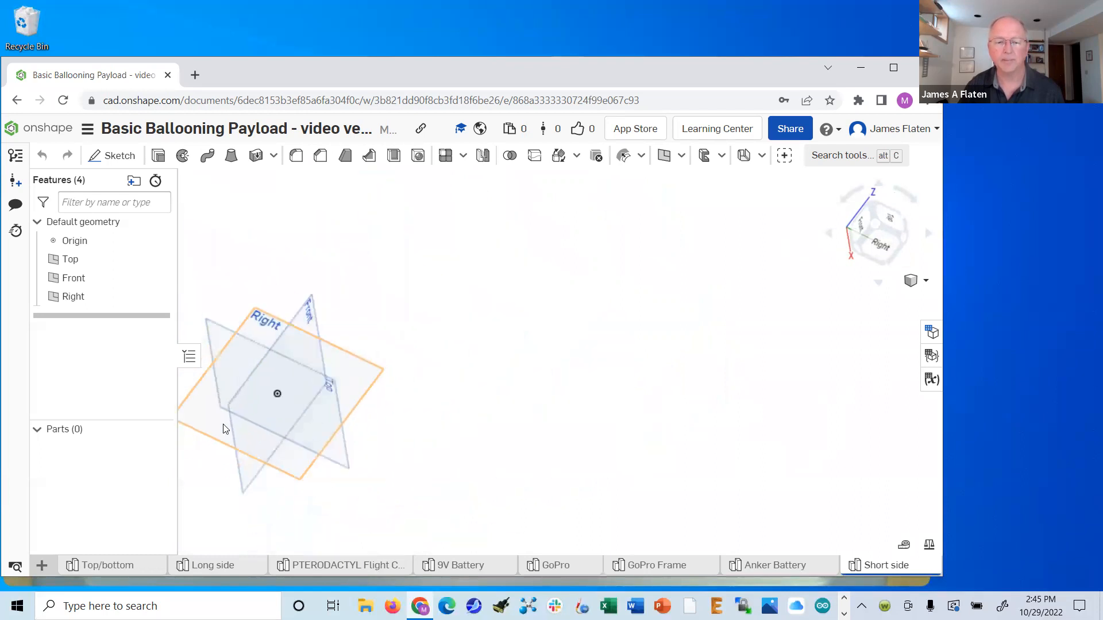
scroll(227, 428, up, 4)
scroll(235, 436, down, 2)
scroll(230, 439, up, 5)
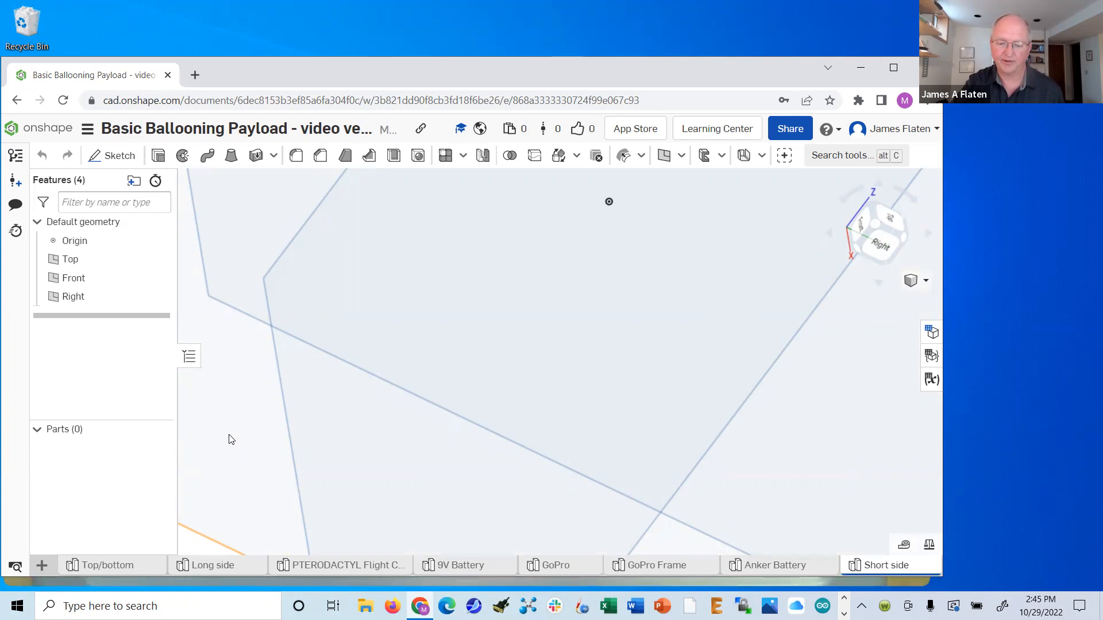
key(f)
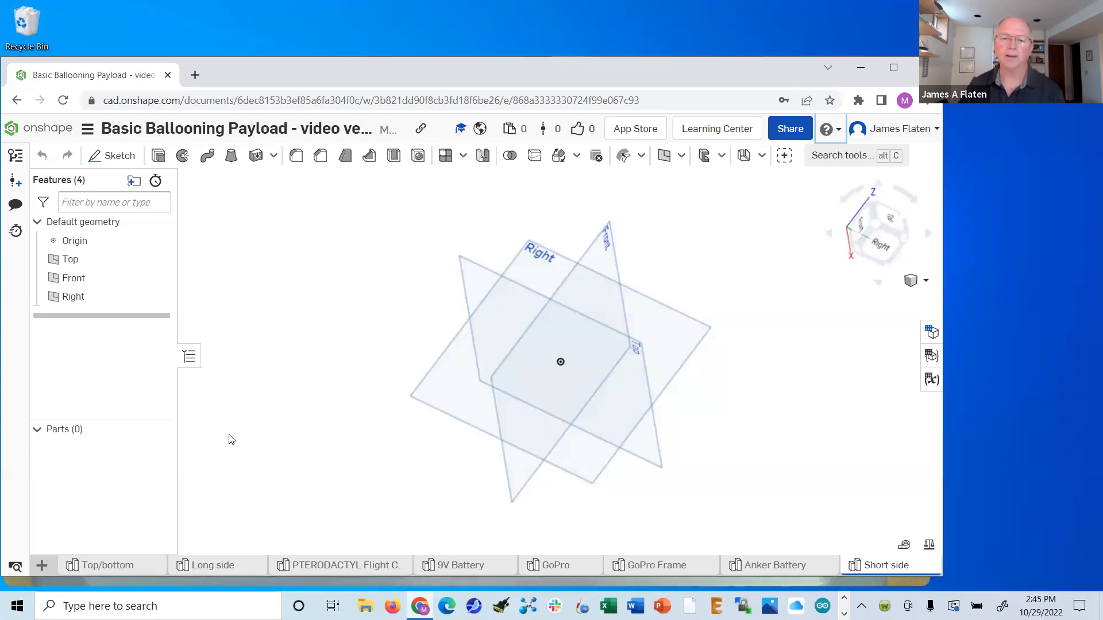
- View the default planes from a corner orientation and from the Top, Back and Left
click(876, 229)
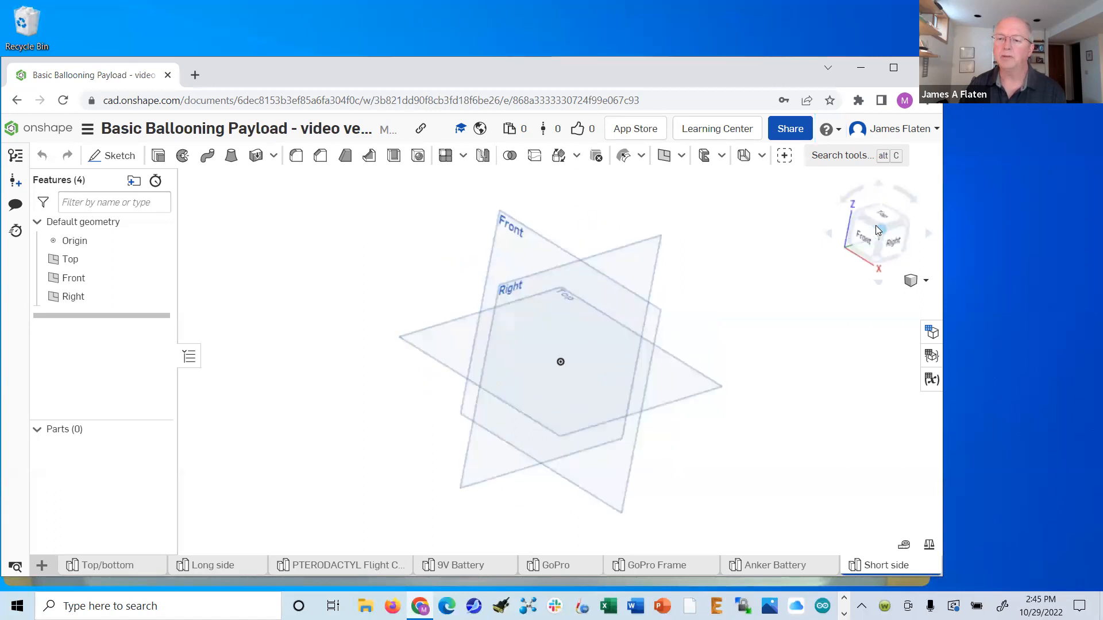
click(862, 222)
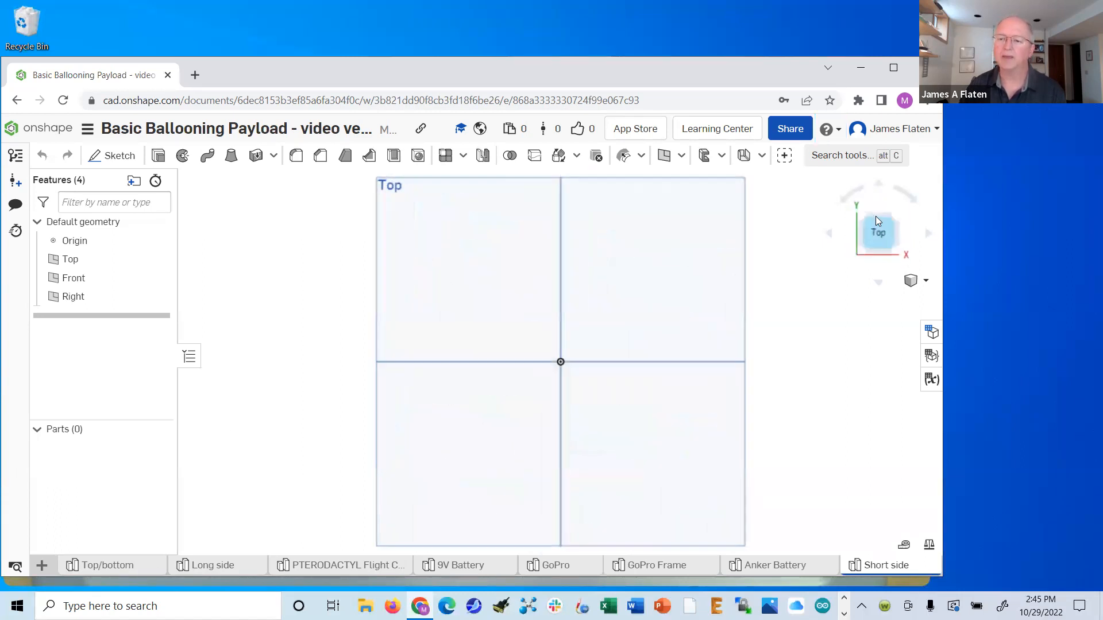
click(863, 223)
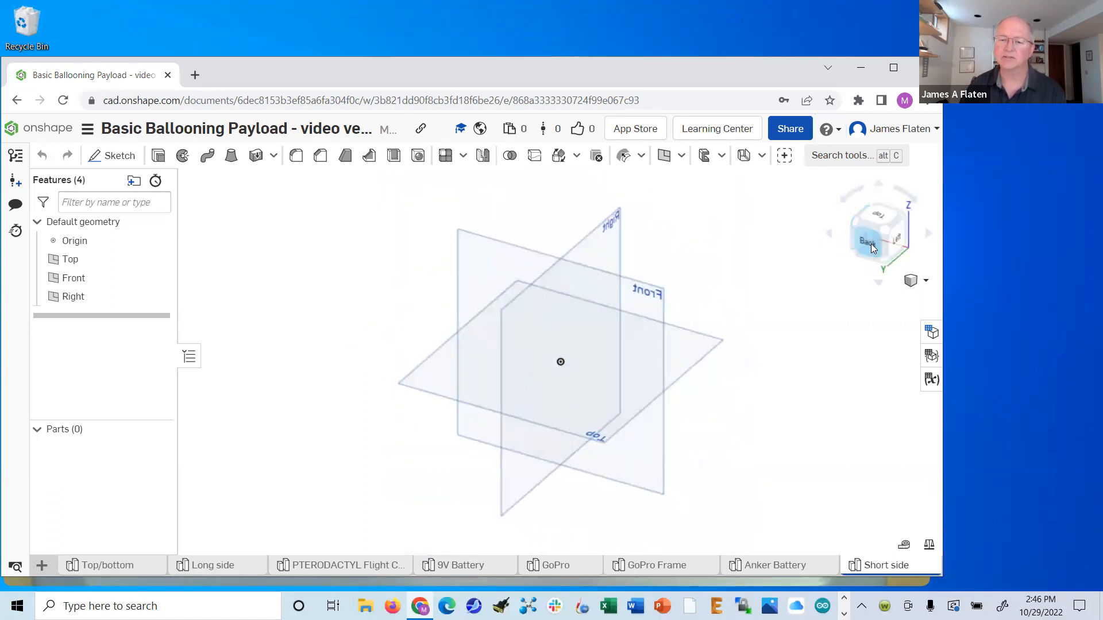
click(871, 244)
click(896, 252)
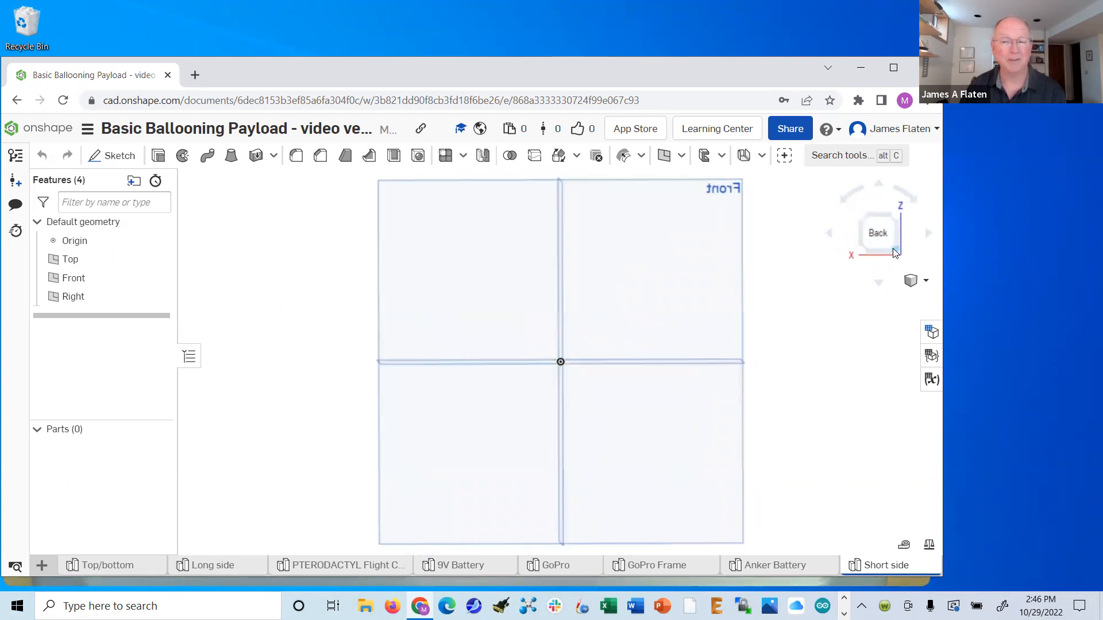
click(898, 231)
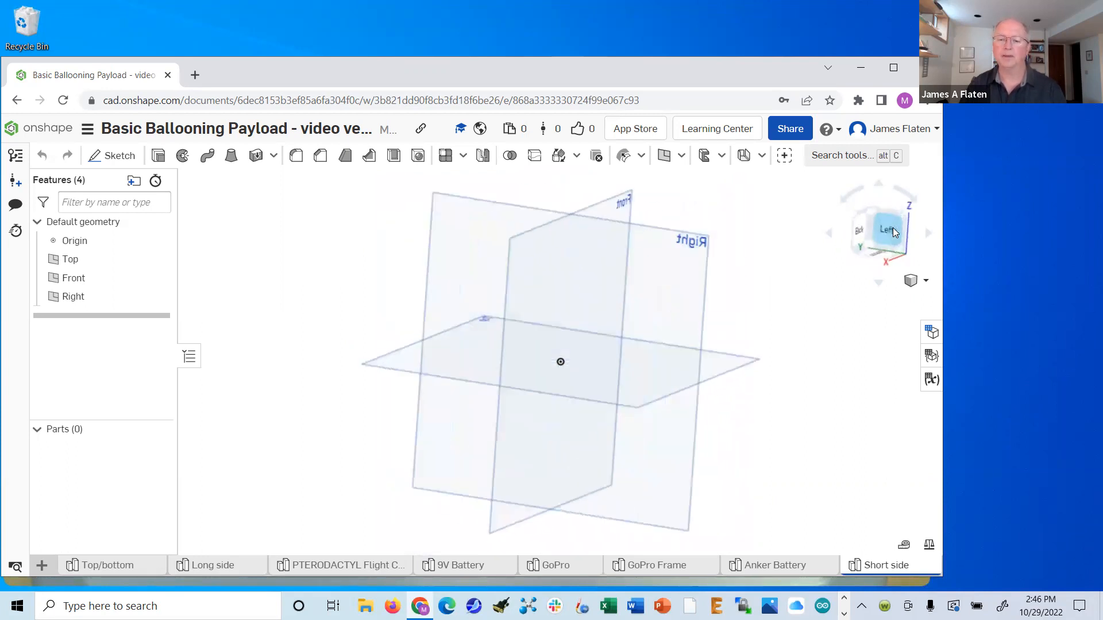
- Compare the Isometric, Dimetric and Trimetric views of the default planes, ending on Trimetric
click(926, 284)
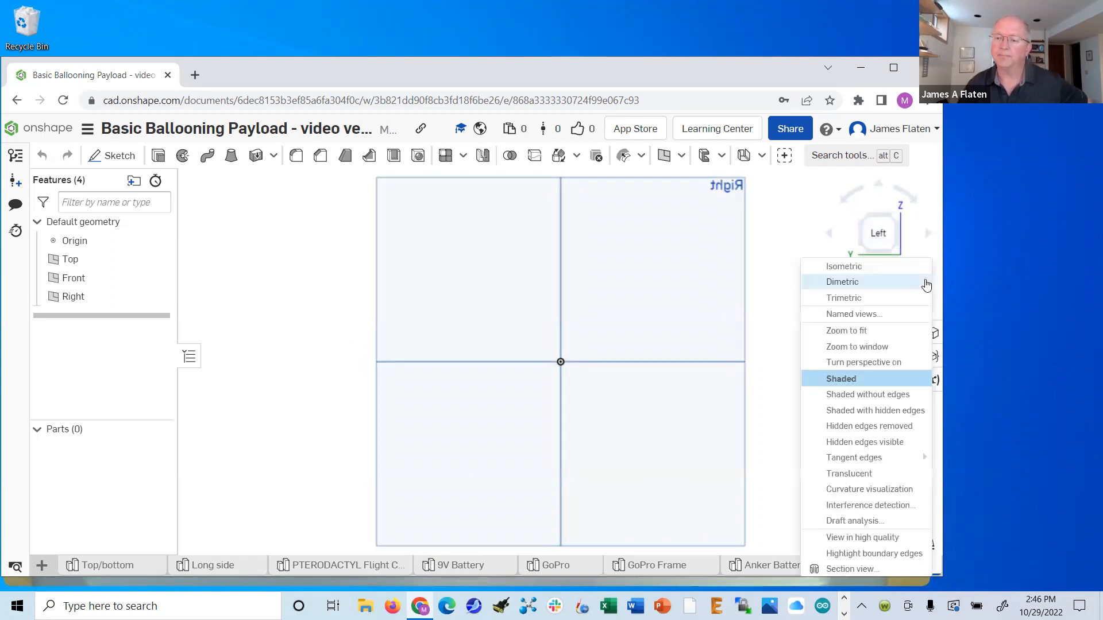
click(849, 270)
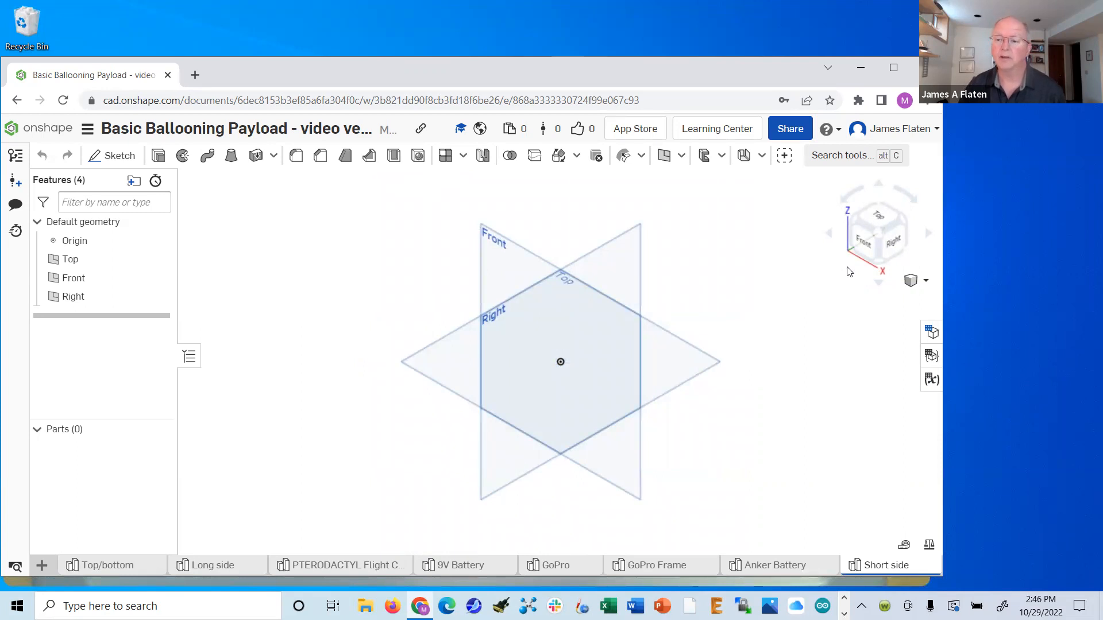
click(925, 283)
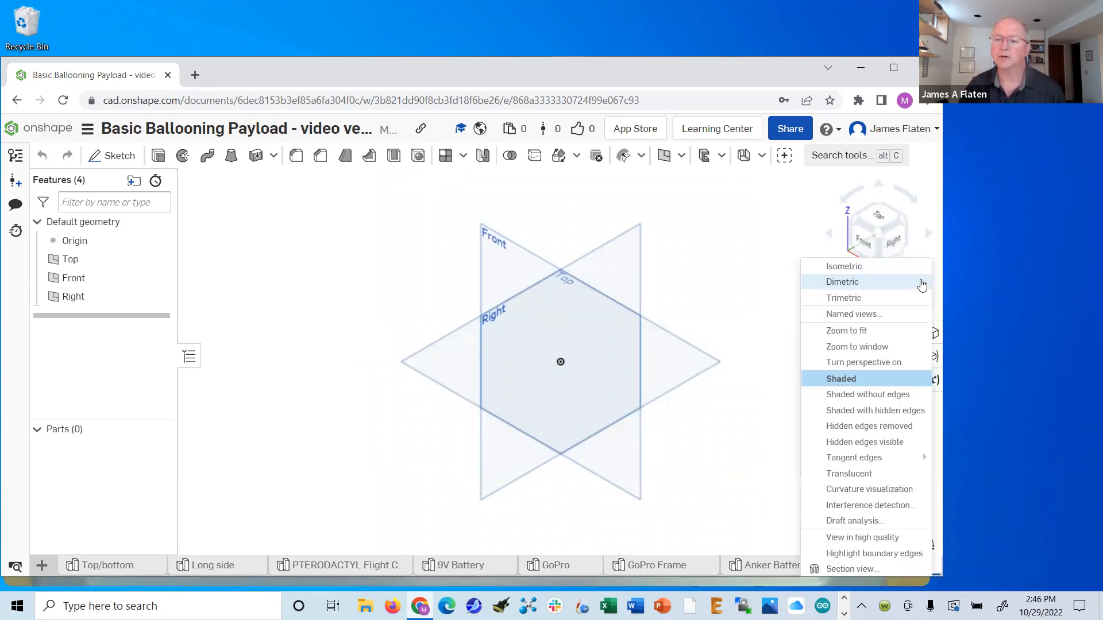
click(851, 287)
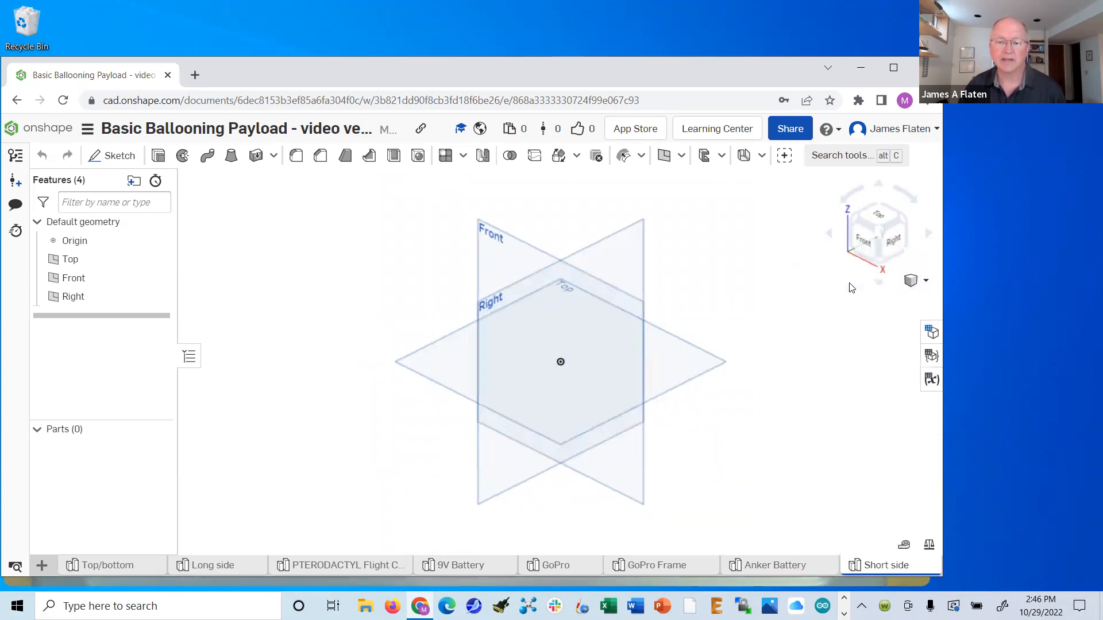
click(927, 281)
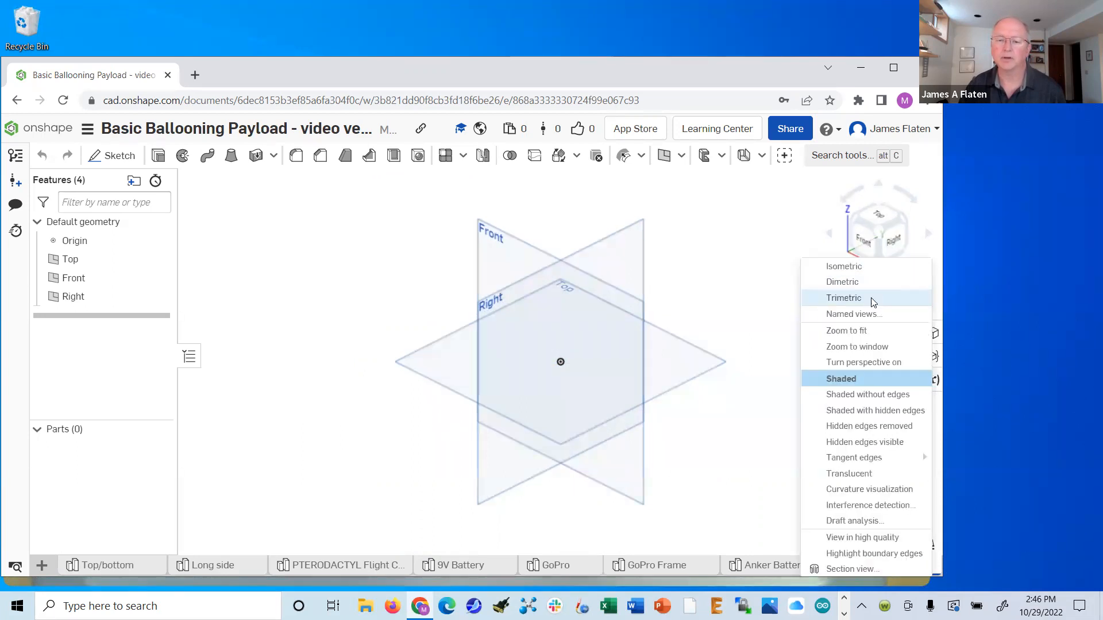
click(873, 301)
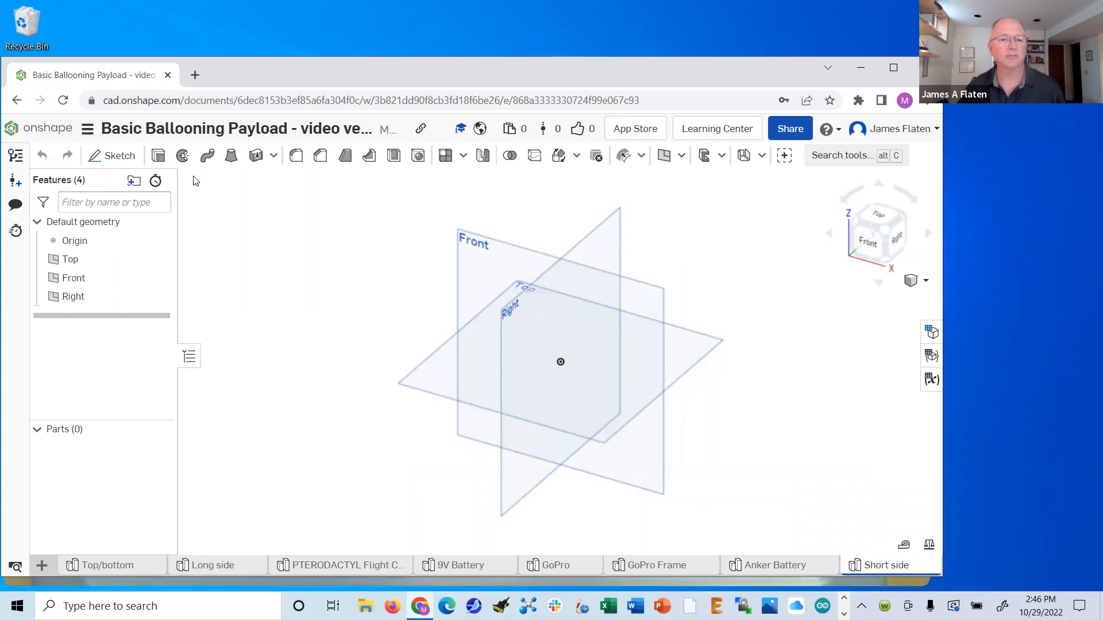
- Start a sketch on the Right plane, viewed head-on, and draw a corner rectangle around the origin, about 3.6 wide by 3.15 high
click(118, 158)
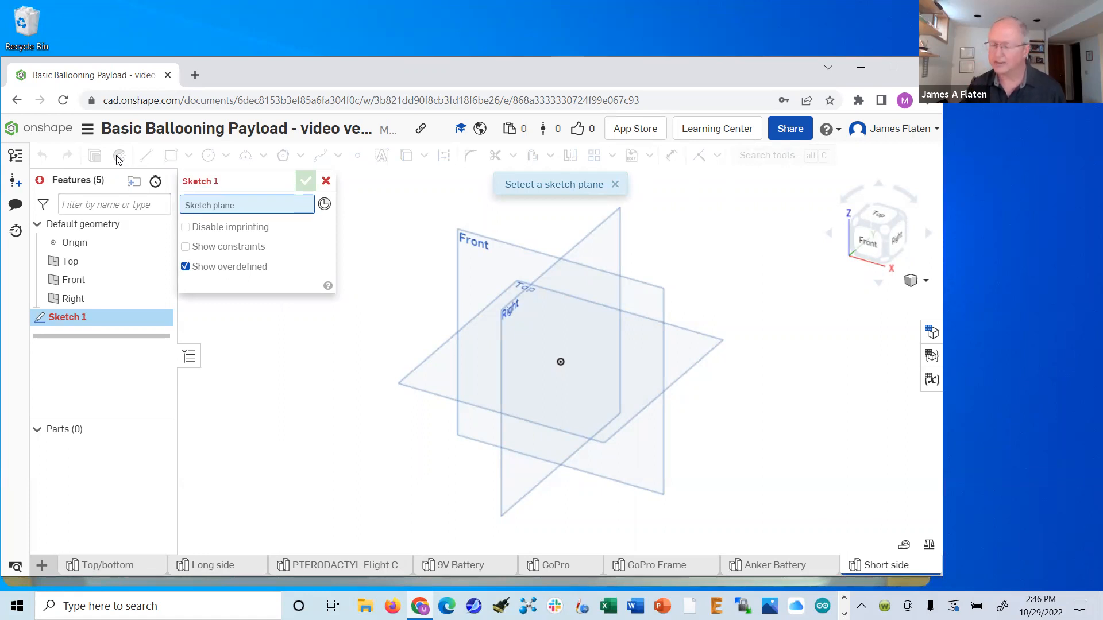
click(599, 250)
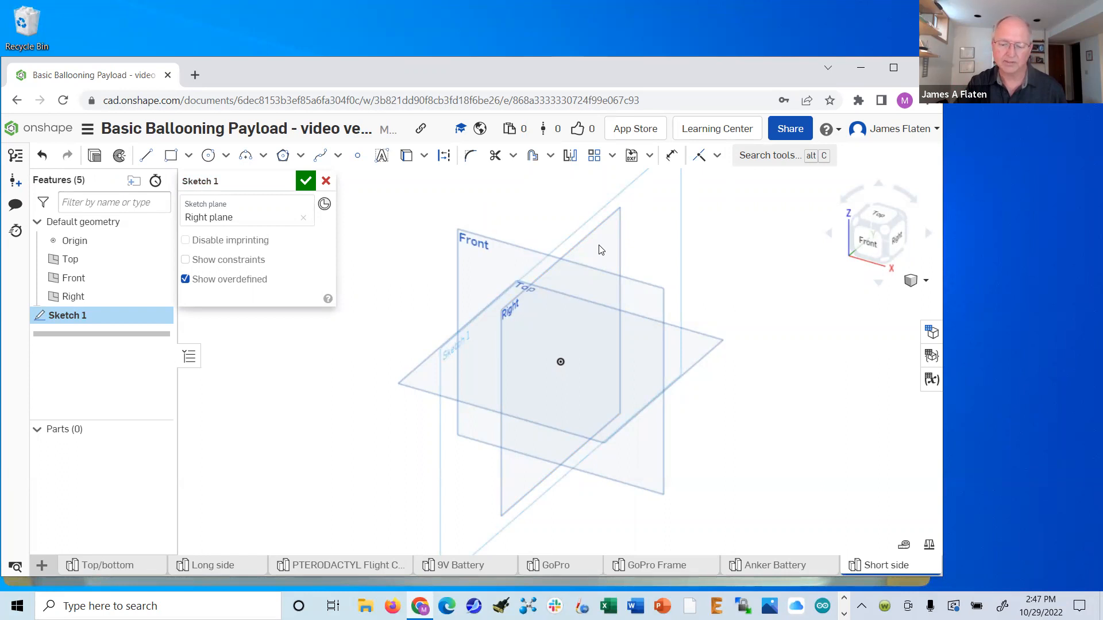
key(n)
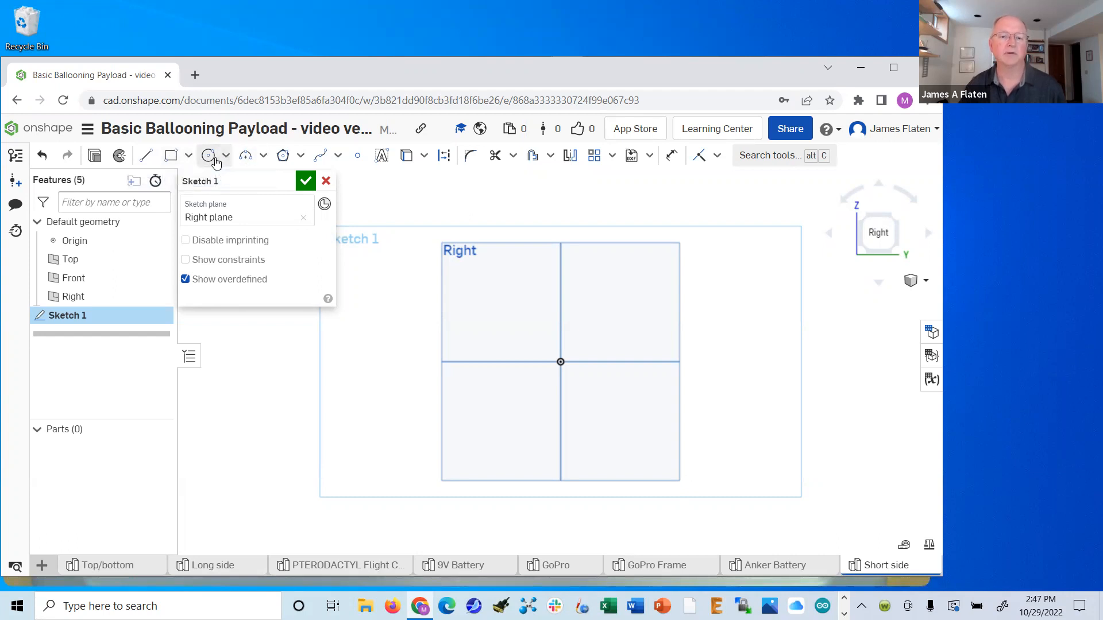
click(171, 156)
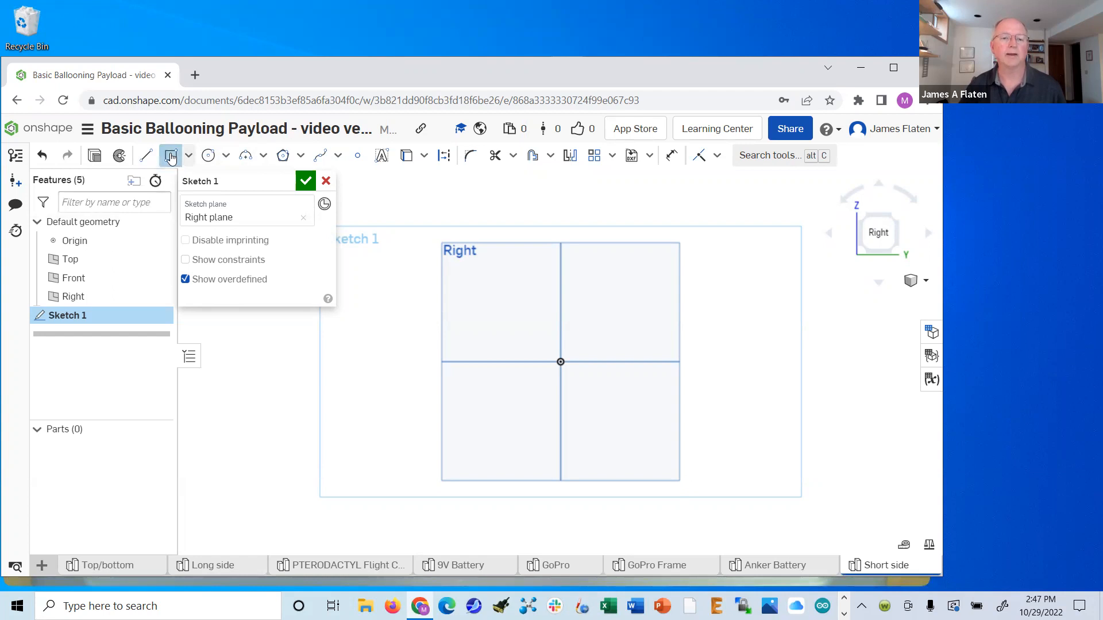
click(497, 304)
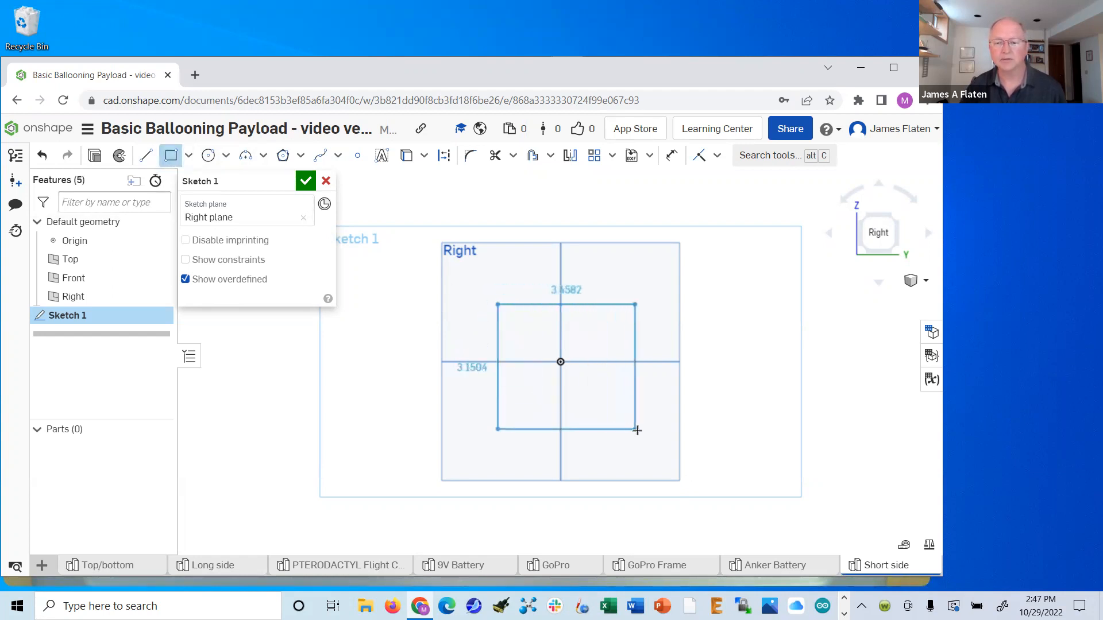
click(641, 430)
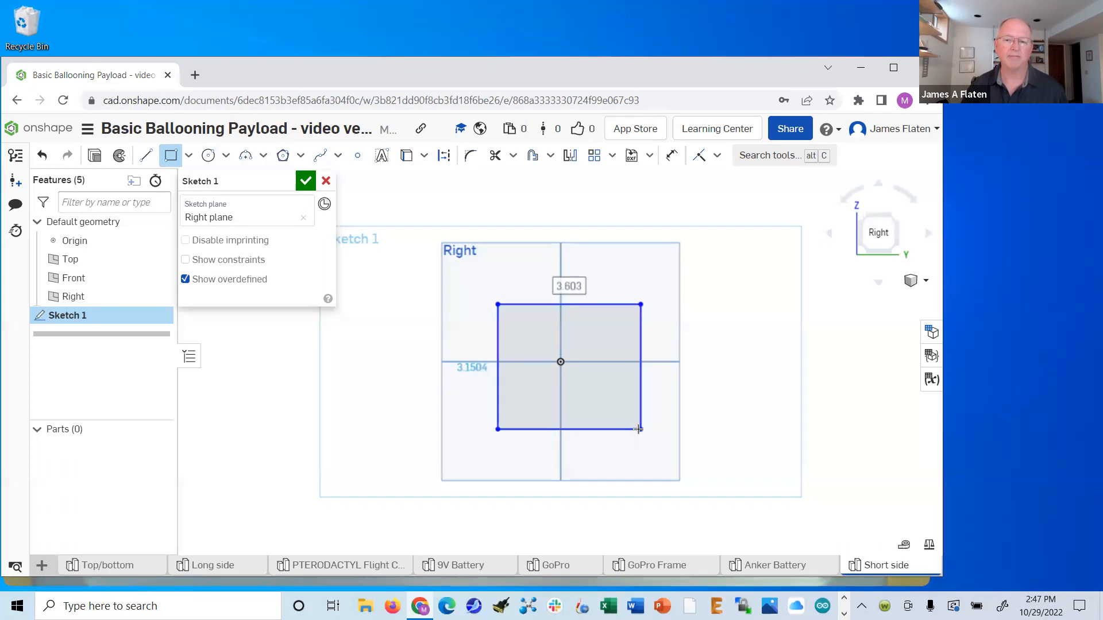
- Dimension the rectangle's top edge to 5 in and its vertical side to 4 in
click(673, 159)
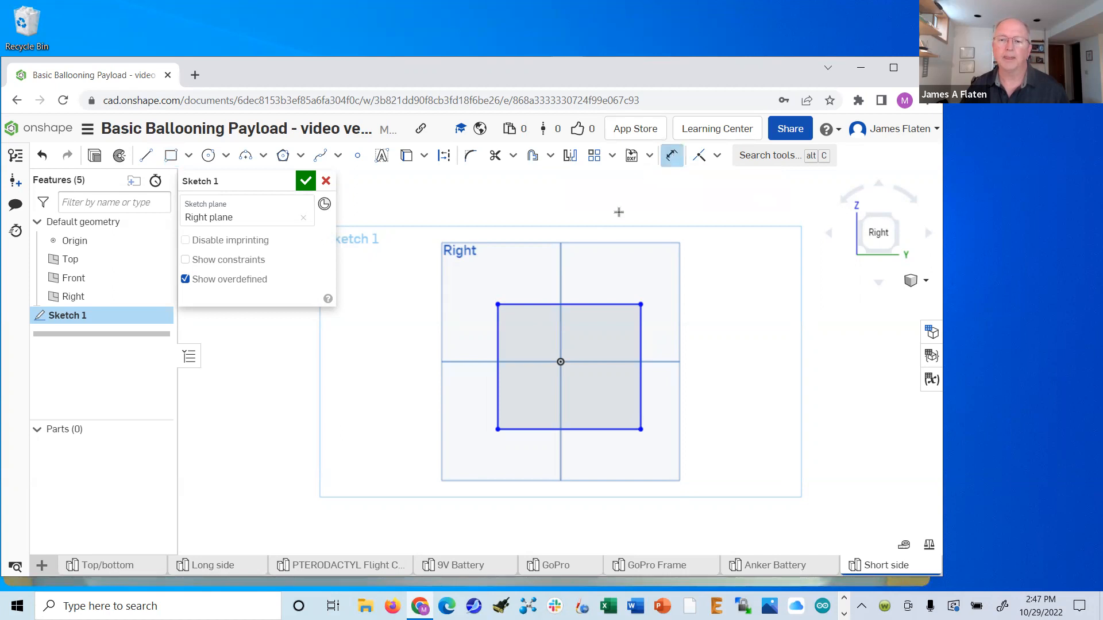
click(589, 303)
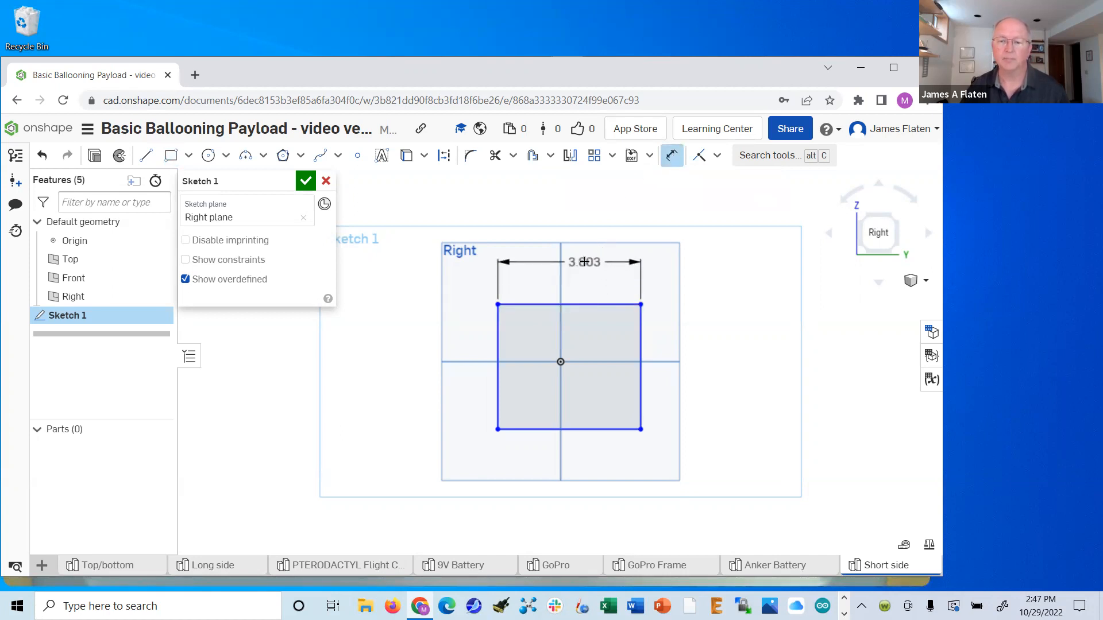
click(584, 262)
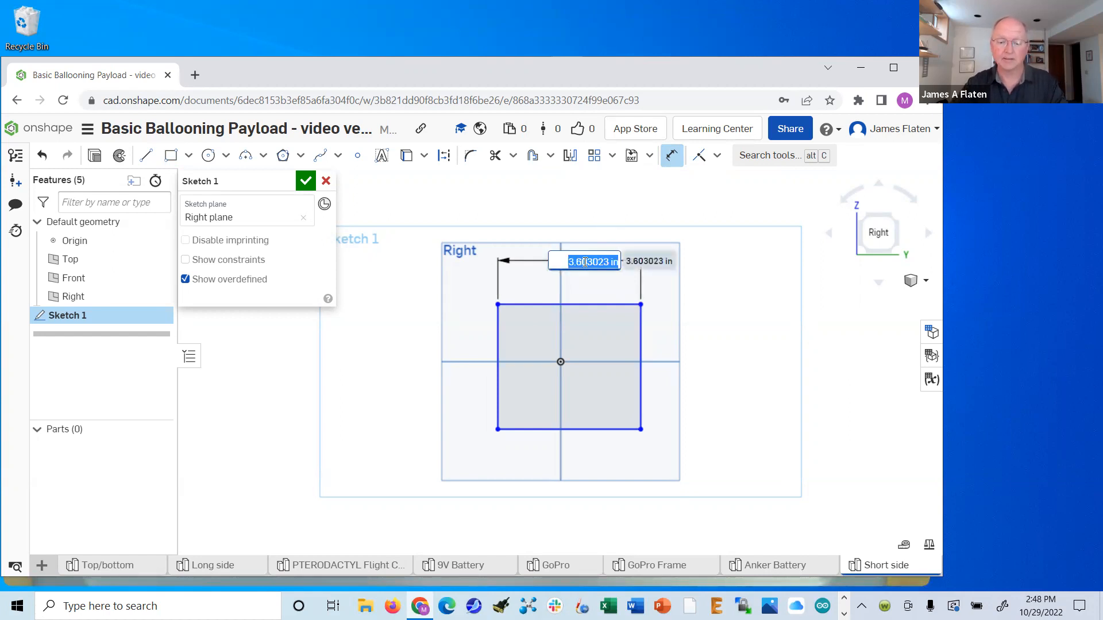
text(5)
key(Return)
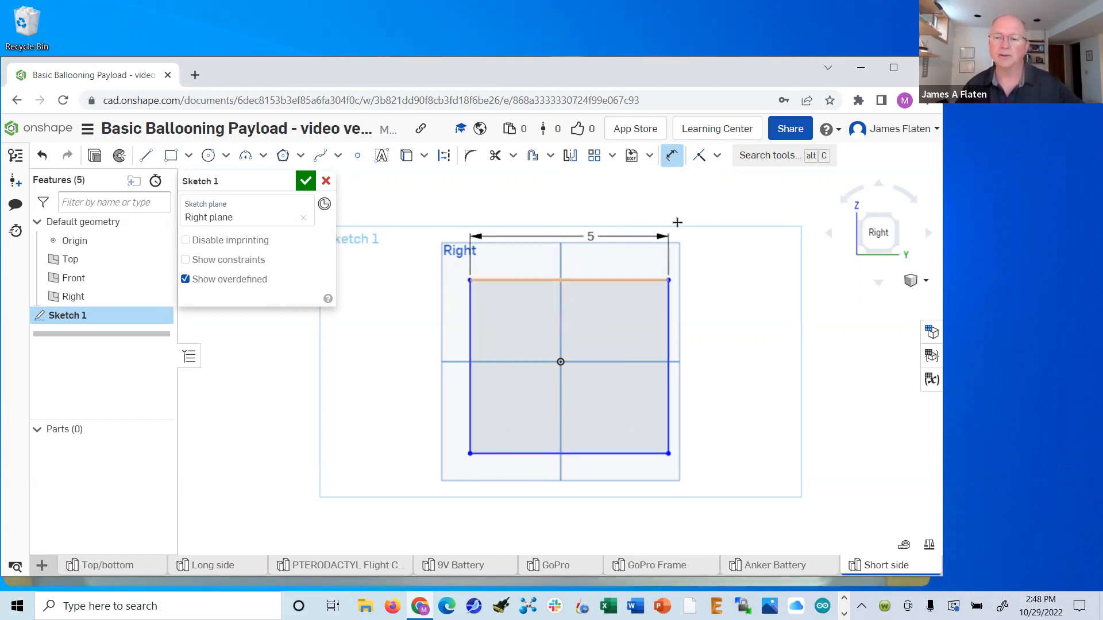
click(670, 303)
click(739, 310)
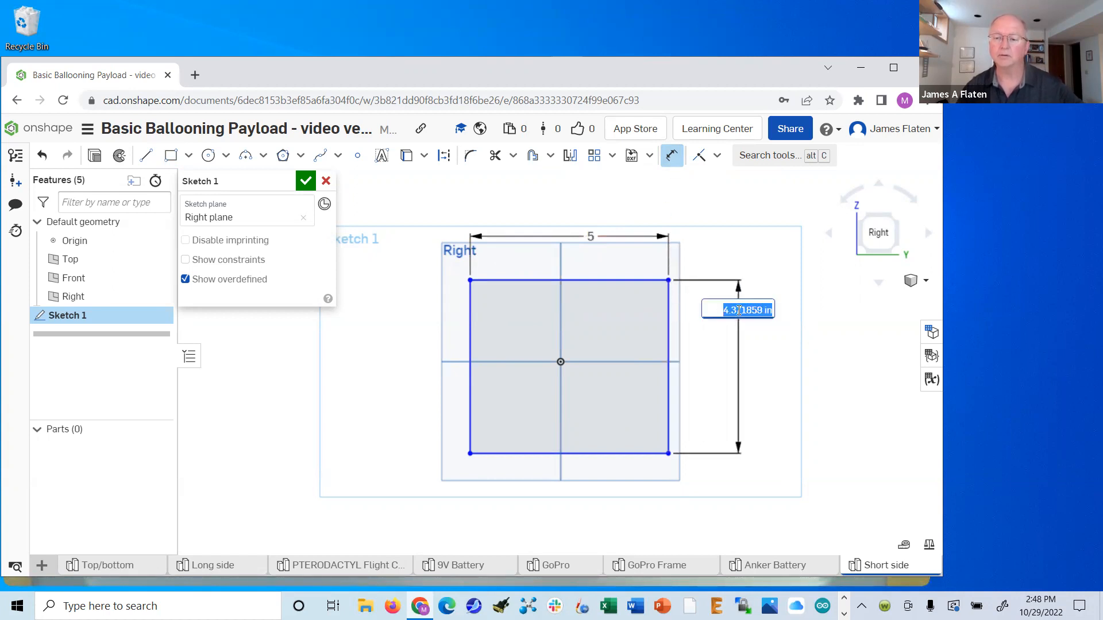
text(4)
key(Return)
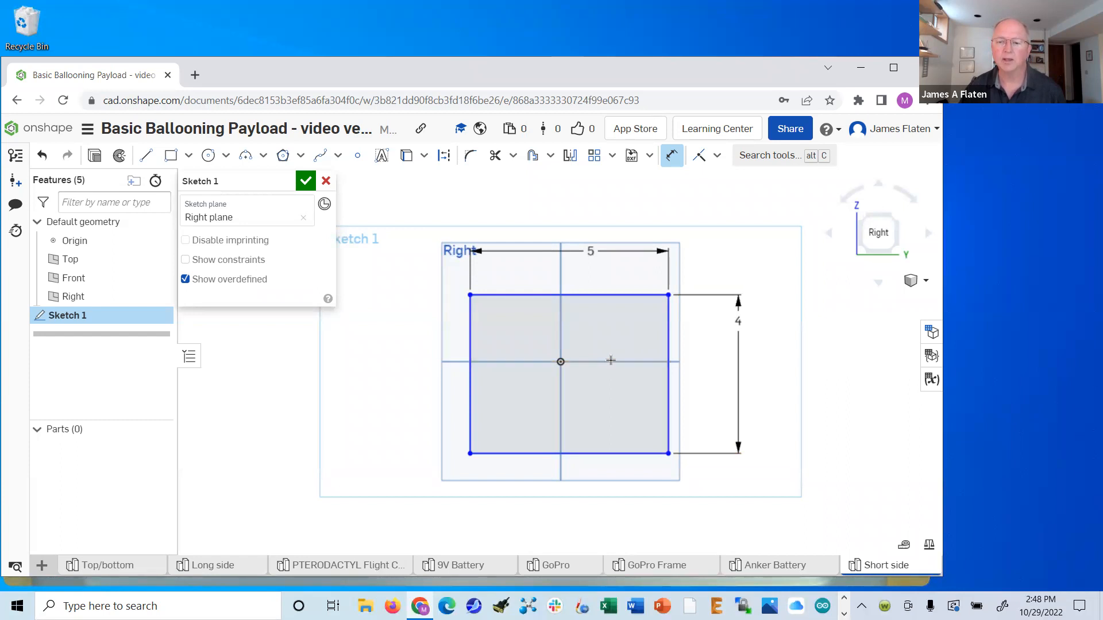
- Dimension the distance from the rectangle's top edge to the Top plane as 4/2 in
click(604, 295)
click(546, 362)
click(372, 292)
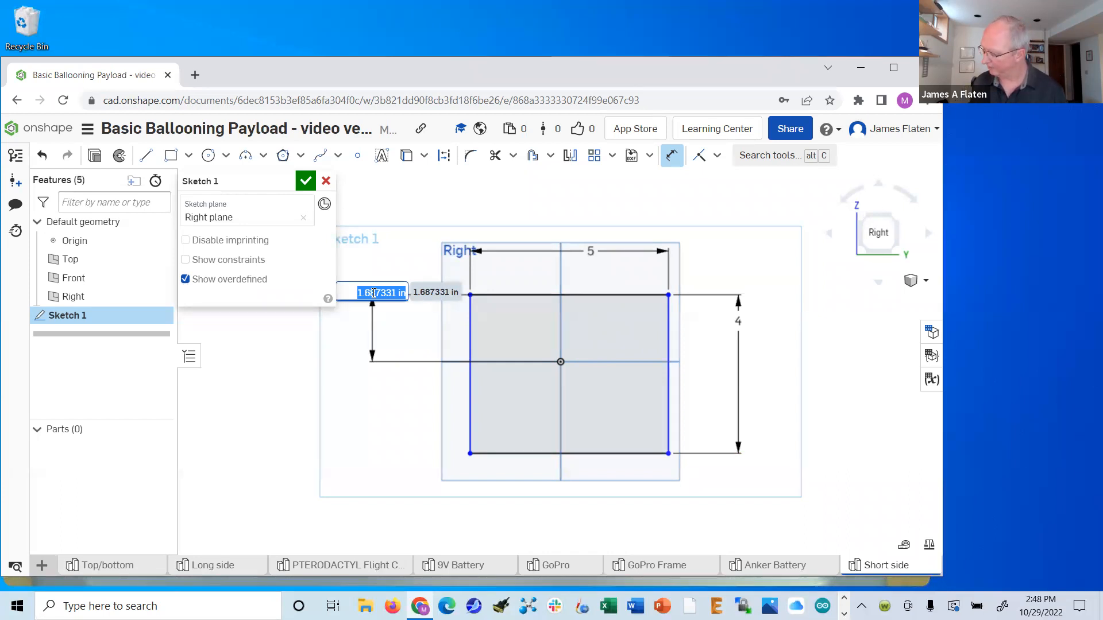
text(4)
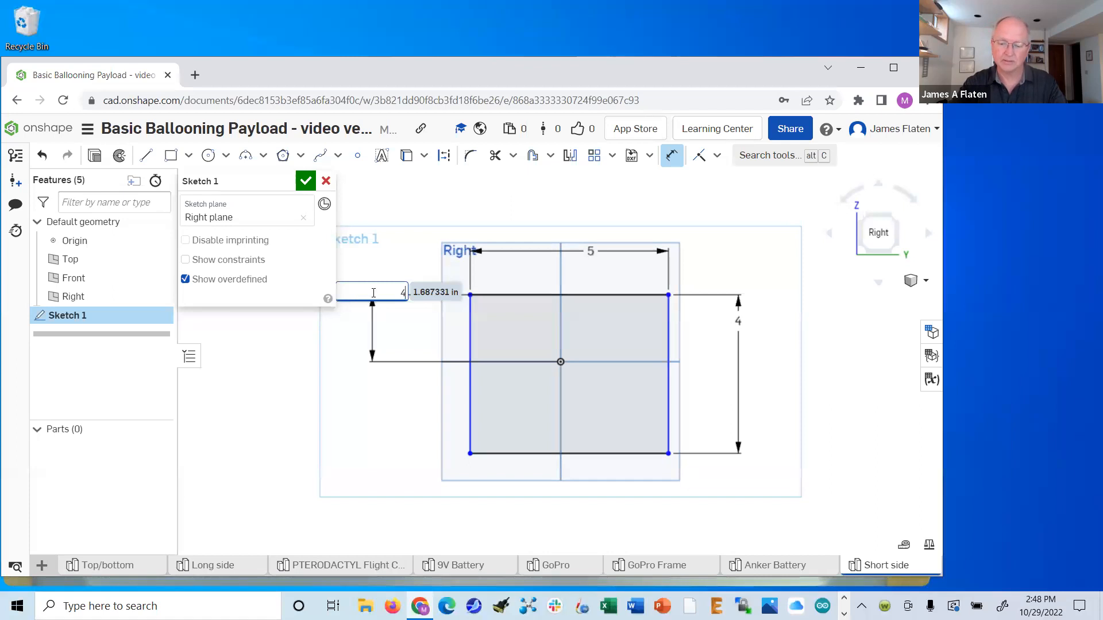
text(/2 in)
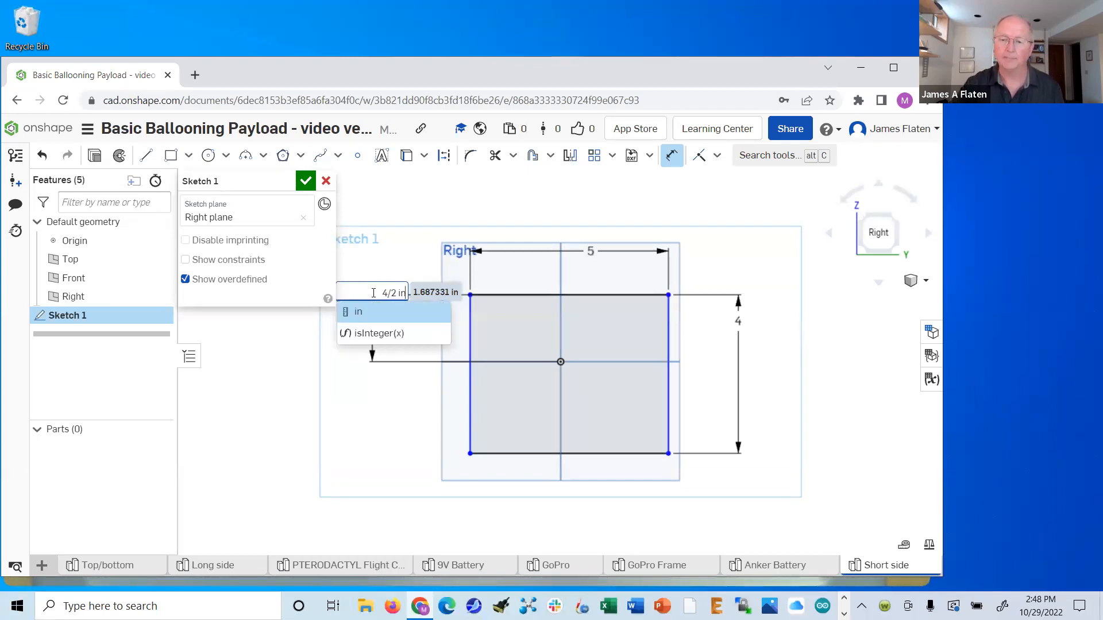
key(Return)
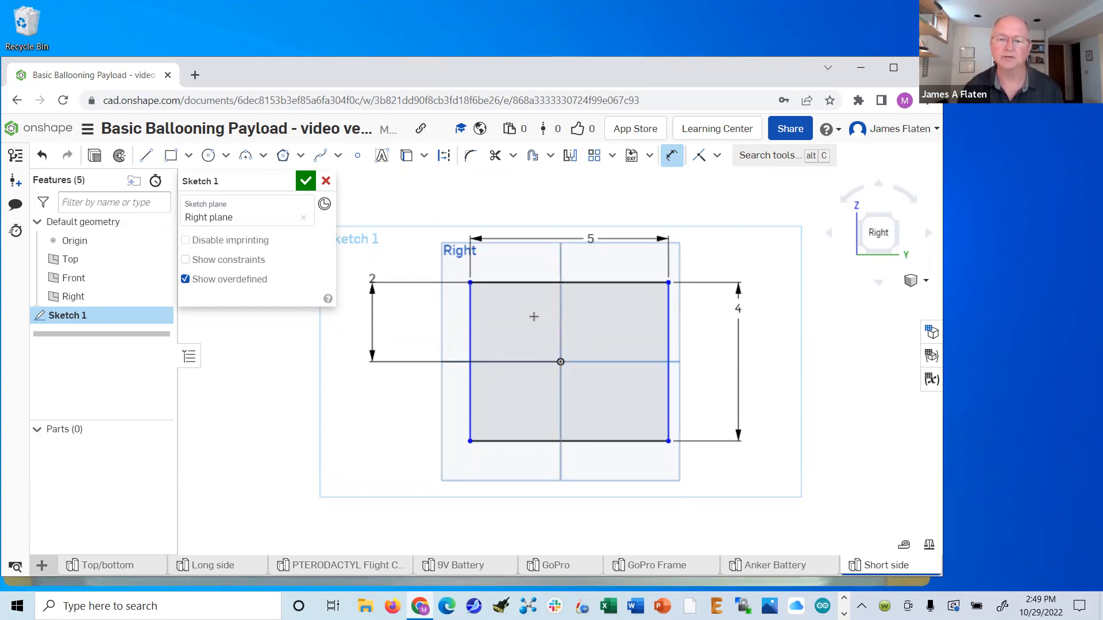
- Set the distance from the rectangle's left edge to the Front plane to 5/2 in and finish the sketch
click(469, 313)
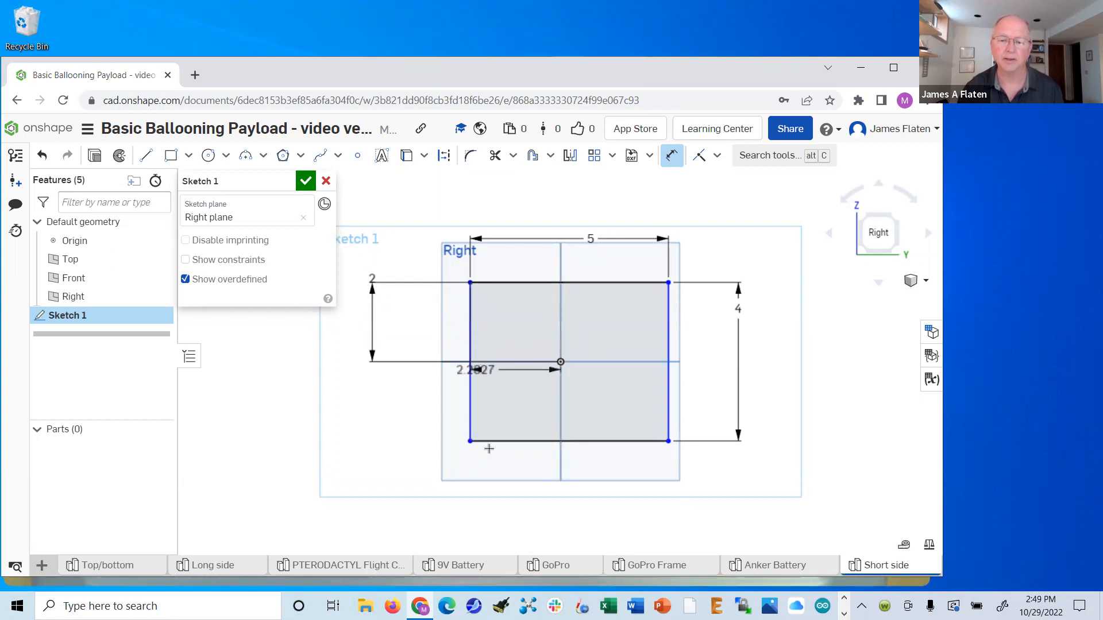
click(489, 500)
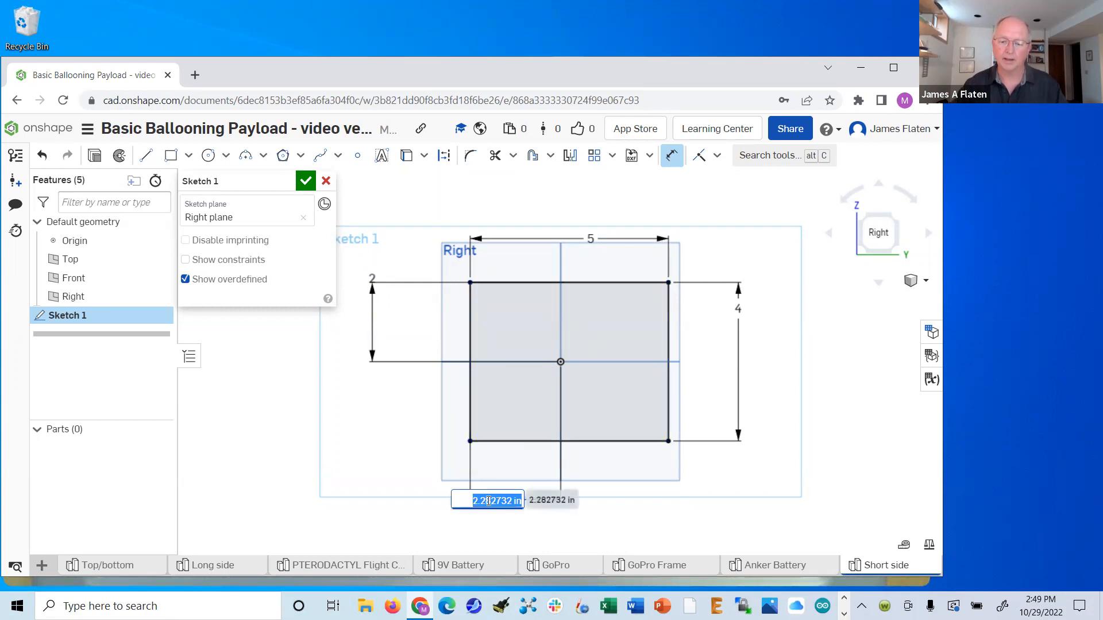
text(5/2 in)
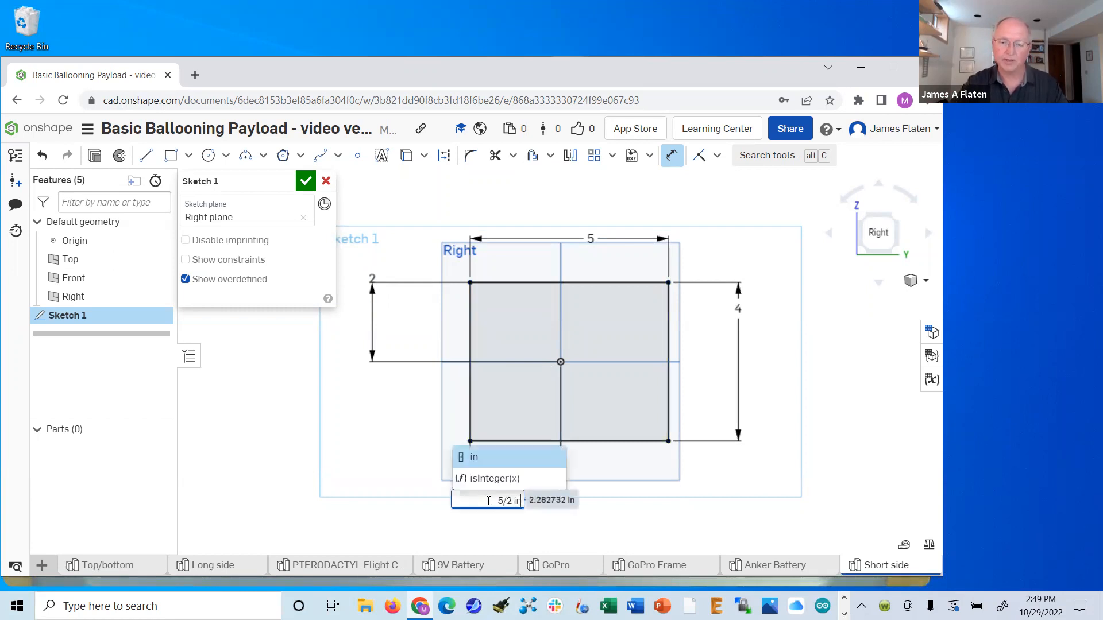
key(Return)
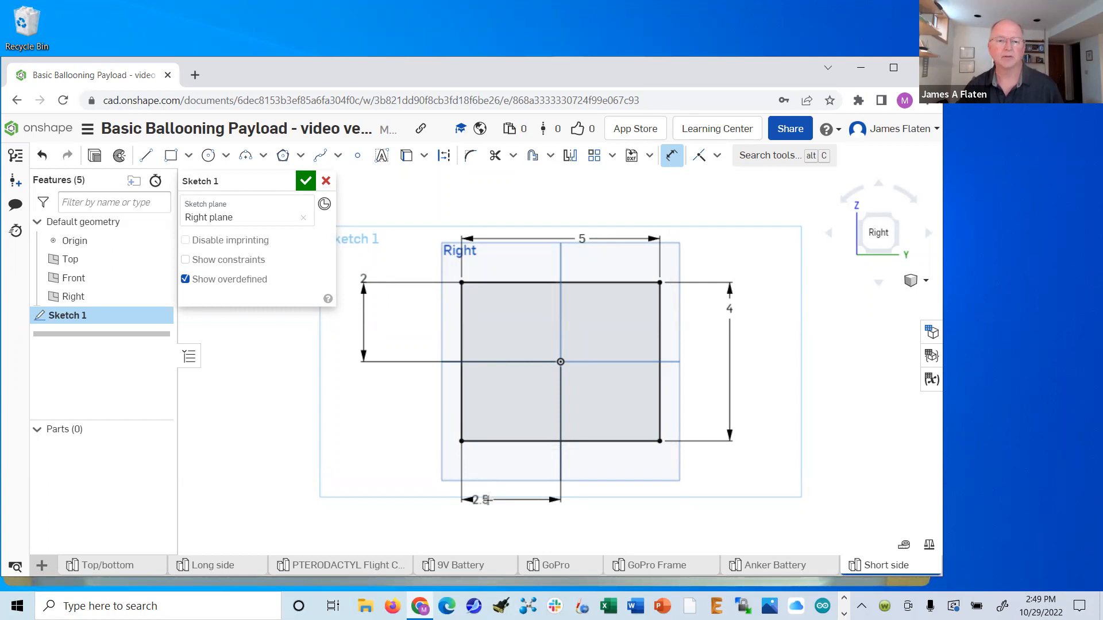
click(305, 182)
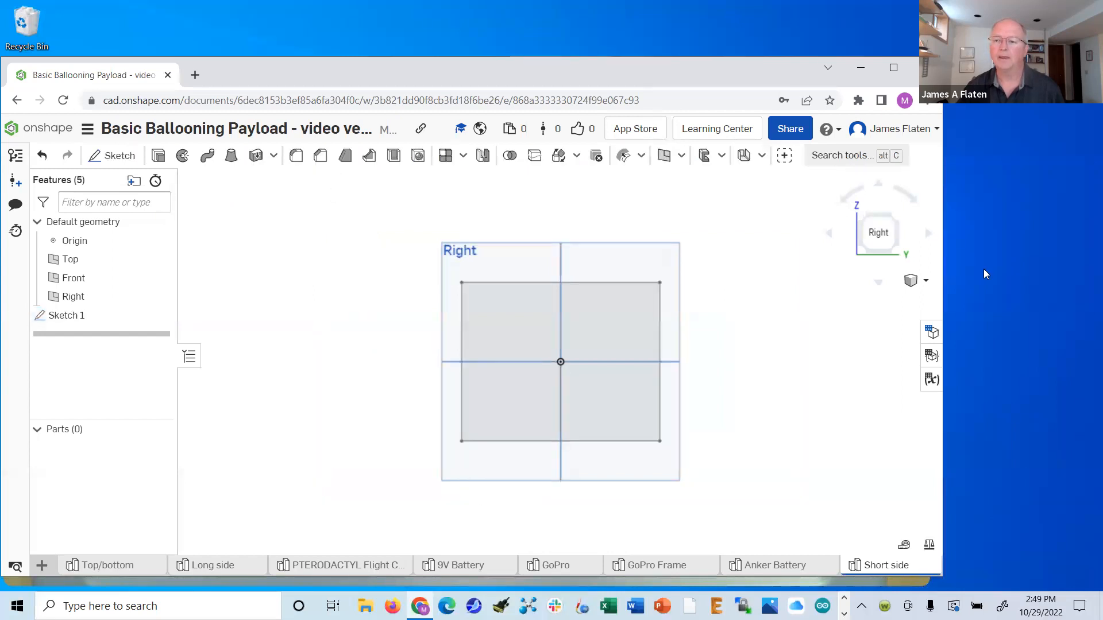
- In Trimetric view, extrude the sketched rectangle as a new solid with a Blind depth of 0.5 in, keeping the default direction
click(925, 285)
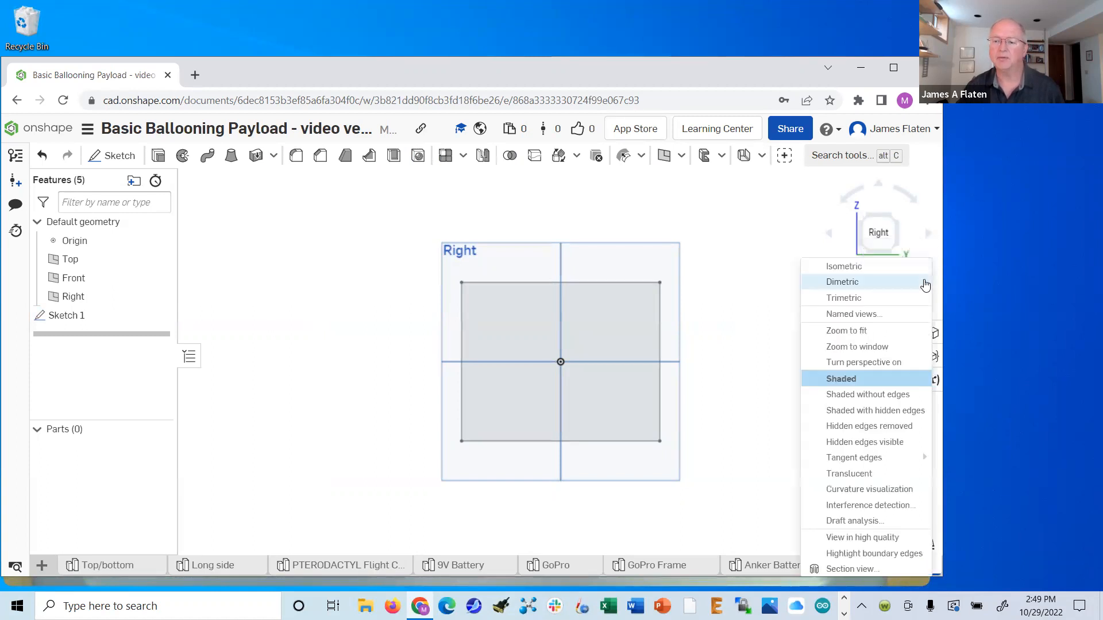
click(838, 300)
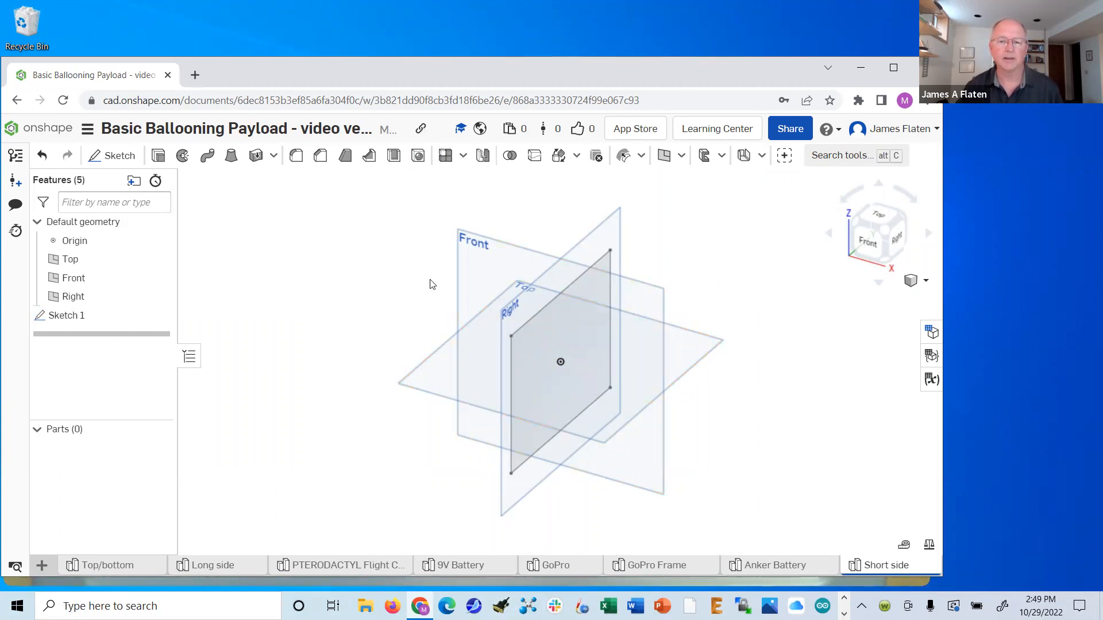
click(158, 157)
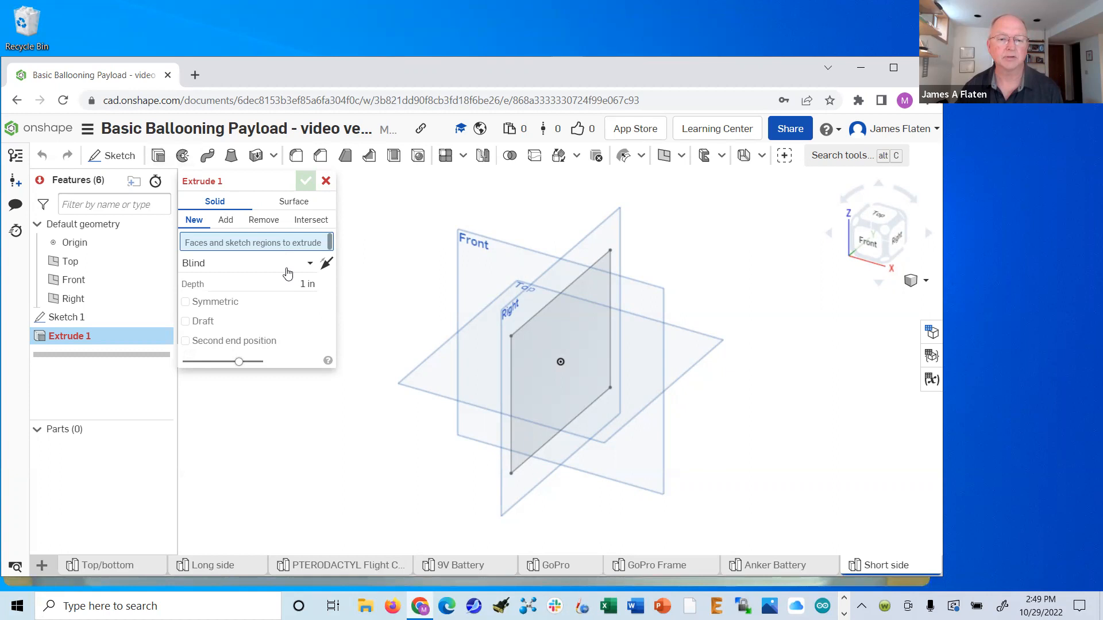
click(303, 284)
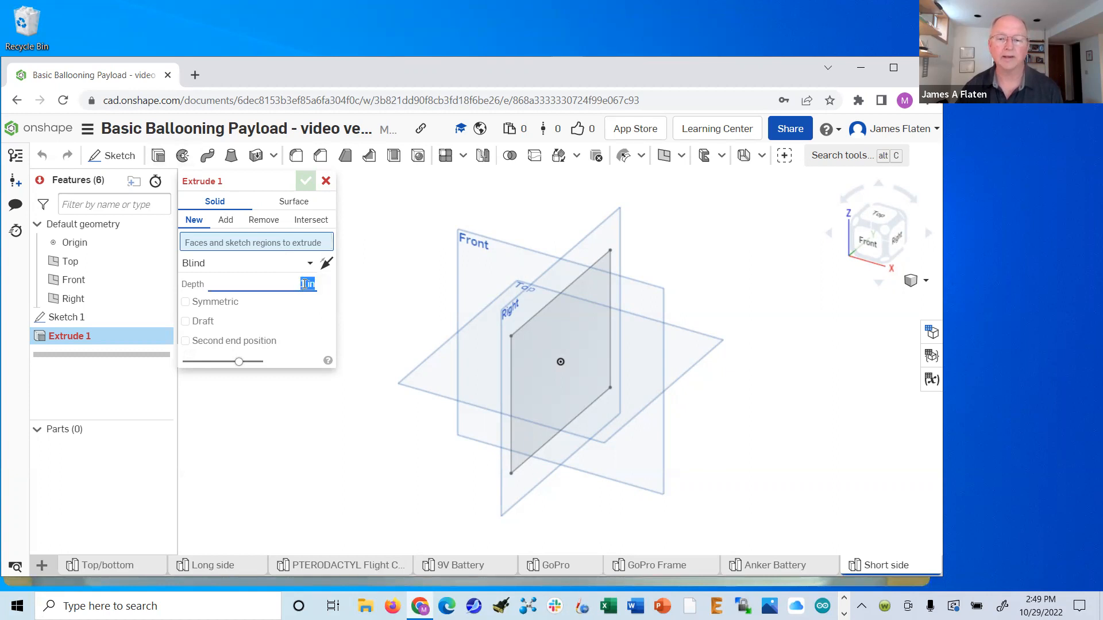
text(0)
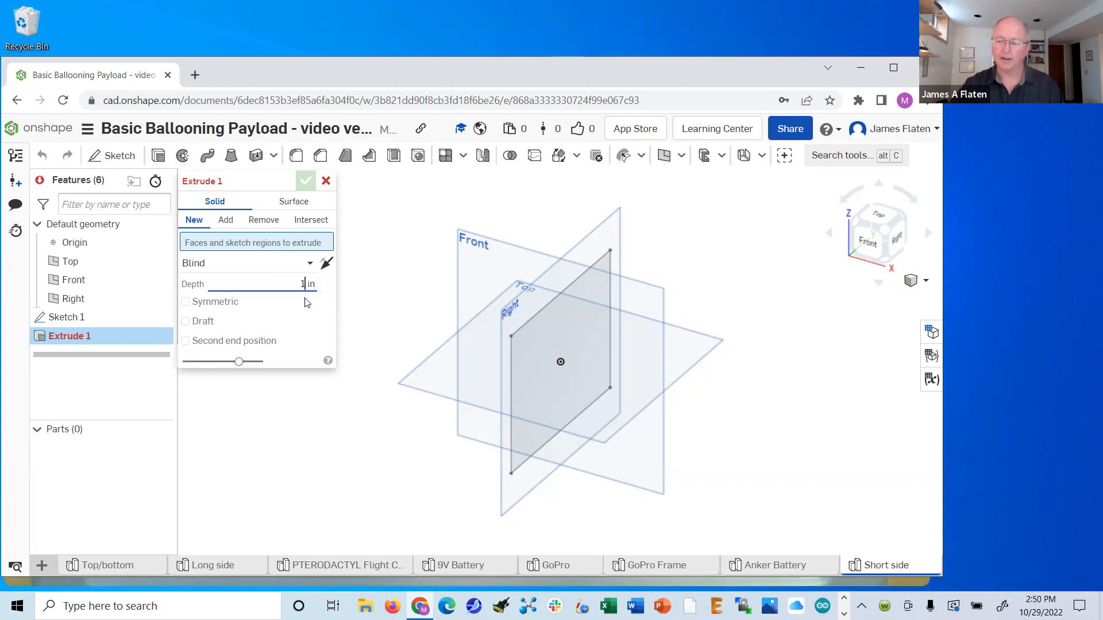
text(.5)
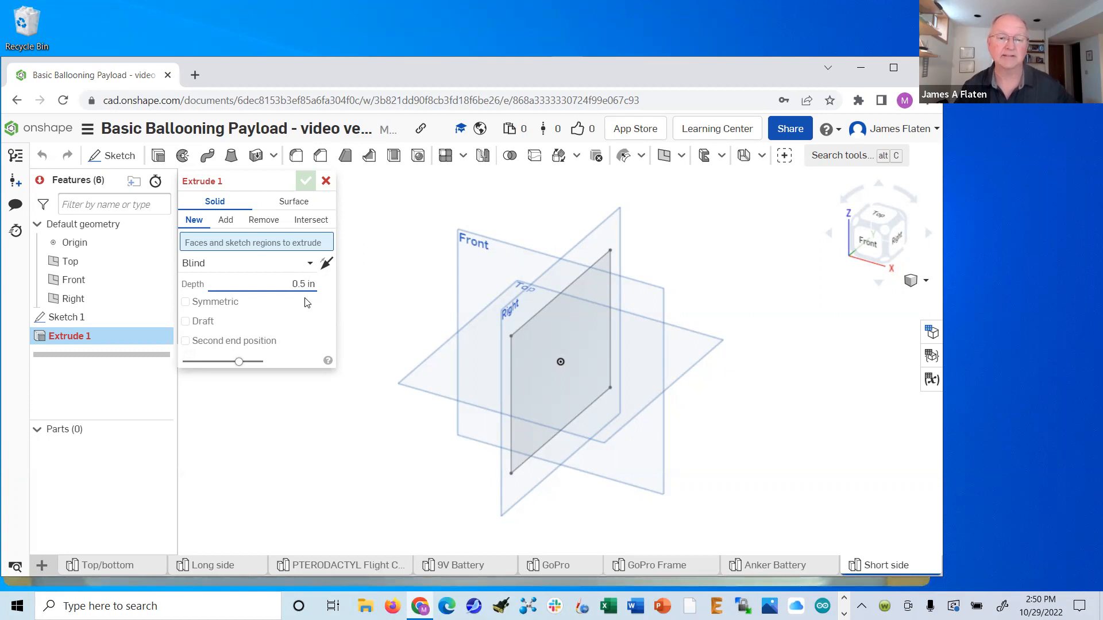
click(557, 329)
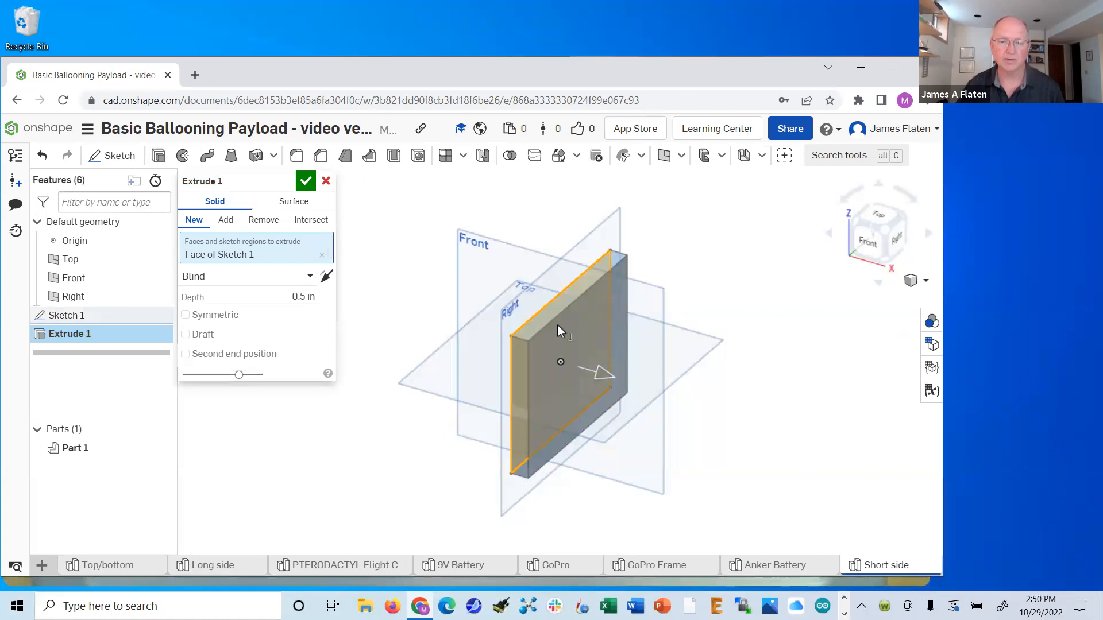
click(325, 277)
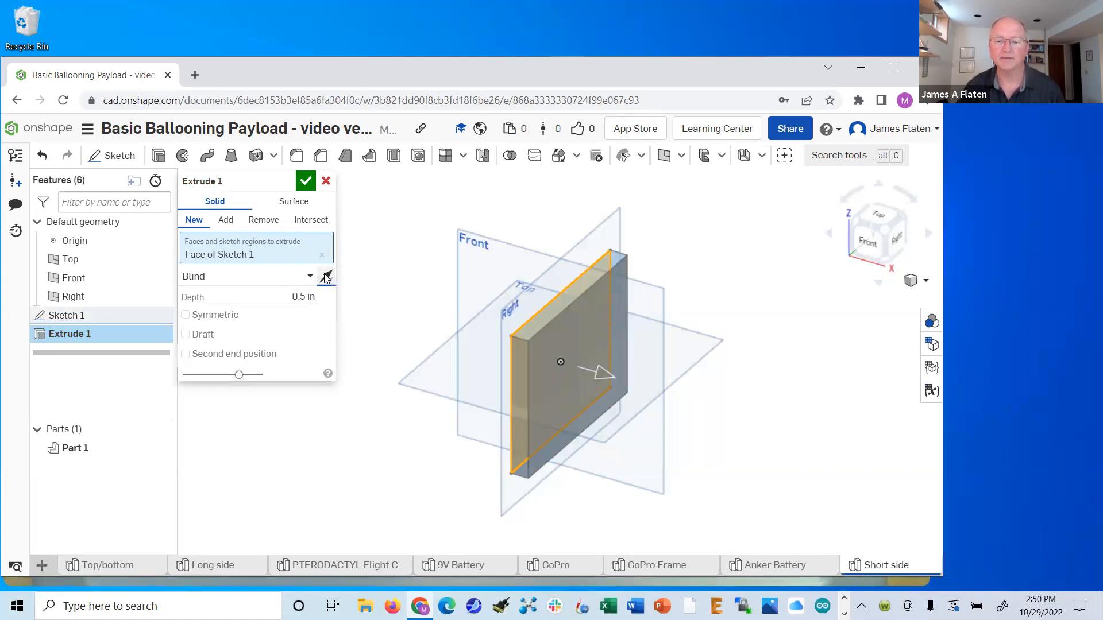
click(325, 278)
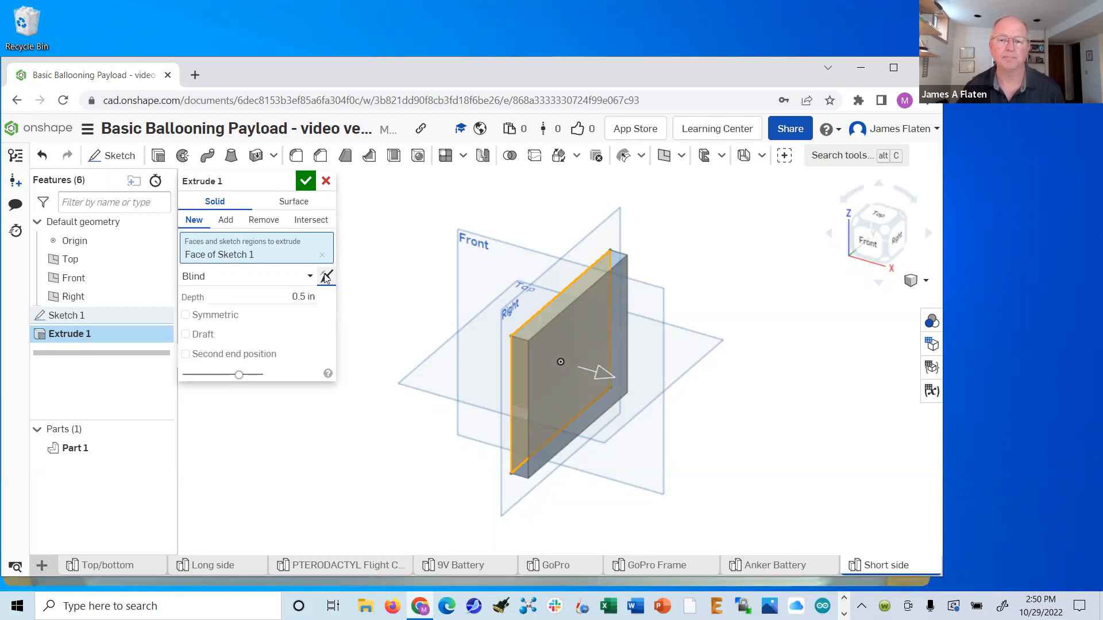
click(302, 183)
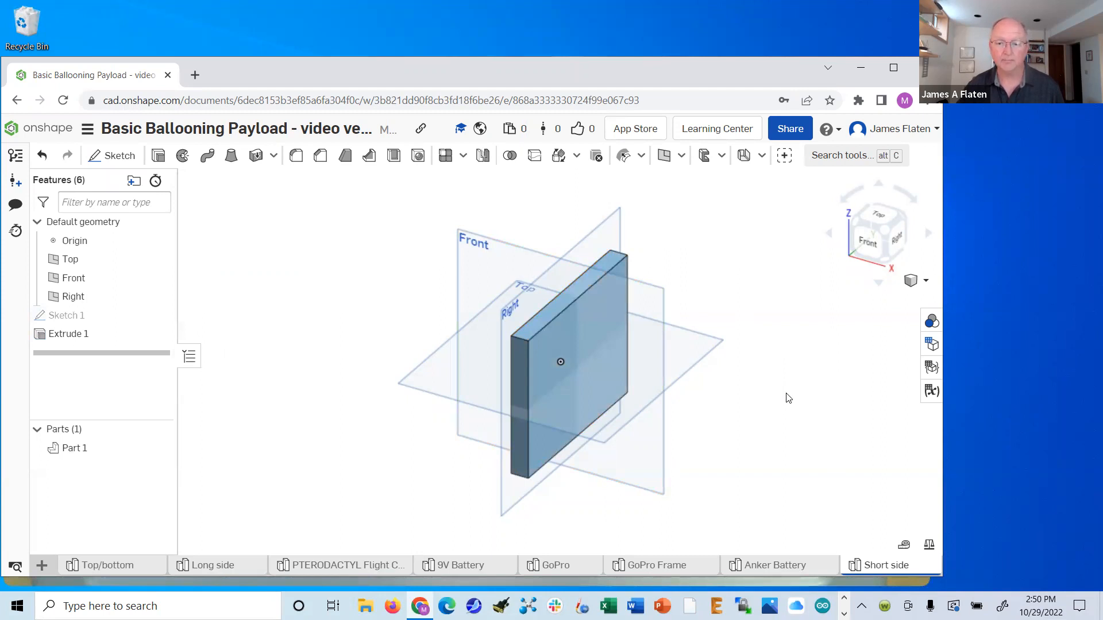
- Inspect the extruded panel from behind and move the Short side studio directly after Long side
right_drag(783, 401, 683, 430)
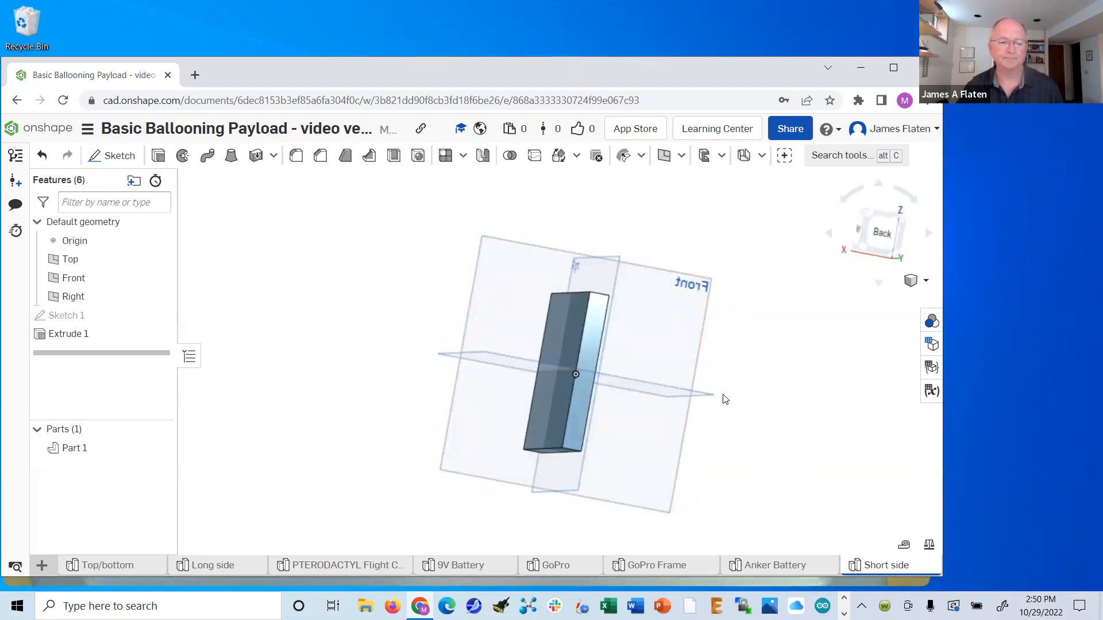
mouse_move(884, 569)
drag(884, 569, 327, 563)
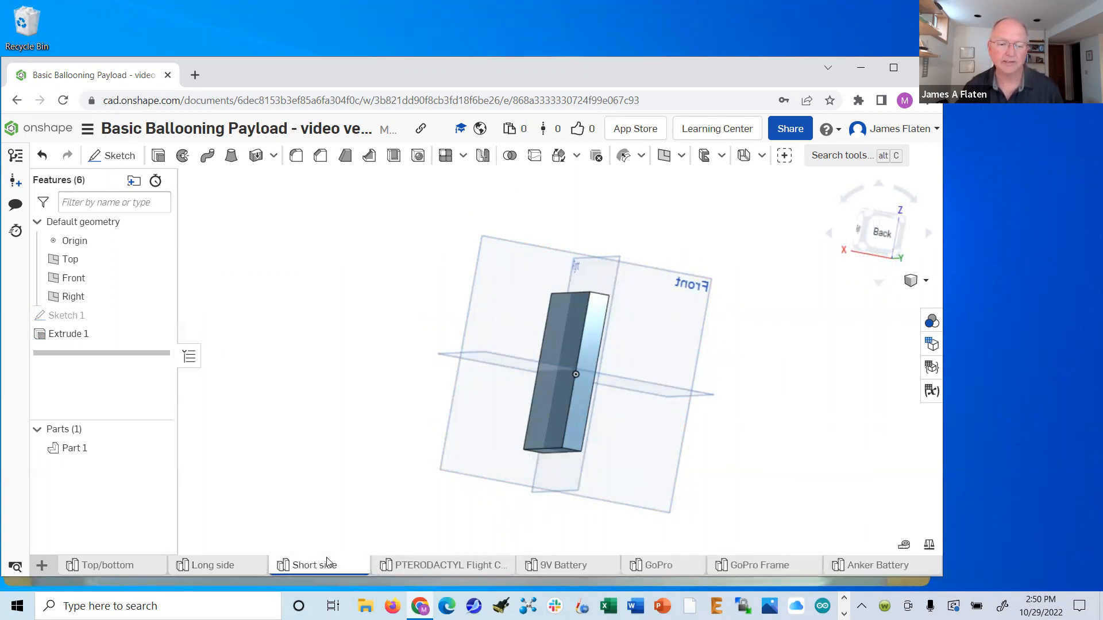
- Create a new part studio and start a sketch on its Right plane, viewed head-on
click(41, 568)
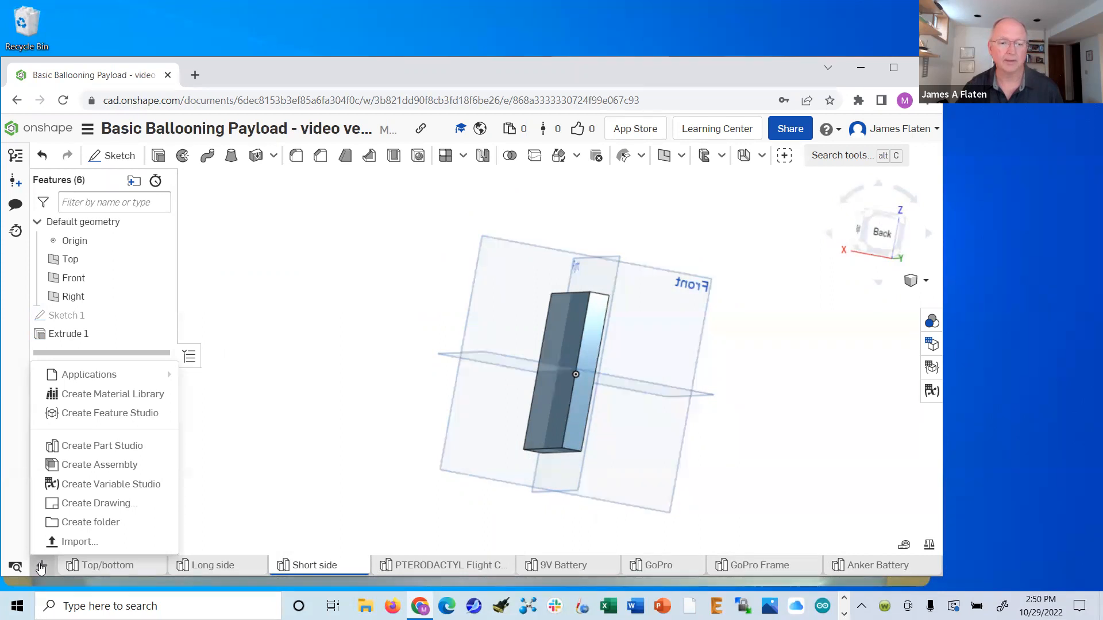
click(83, 447)
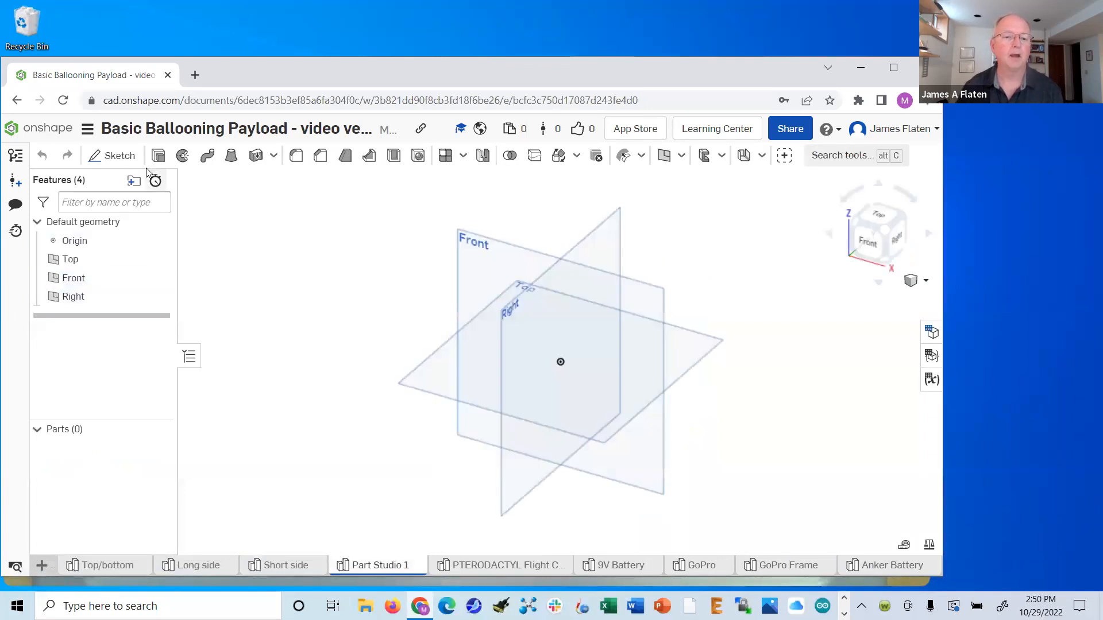
click(112, 156)
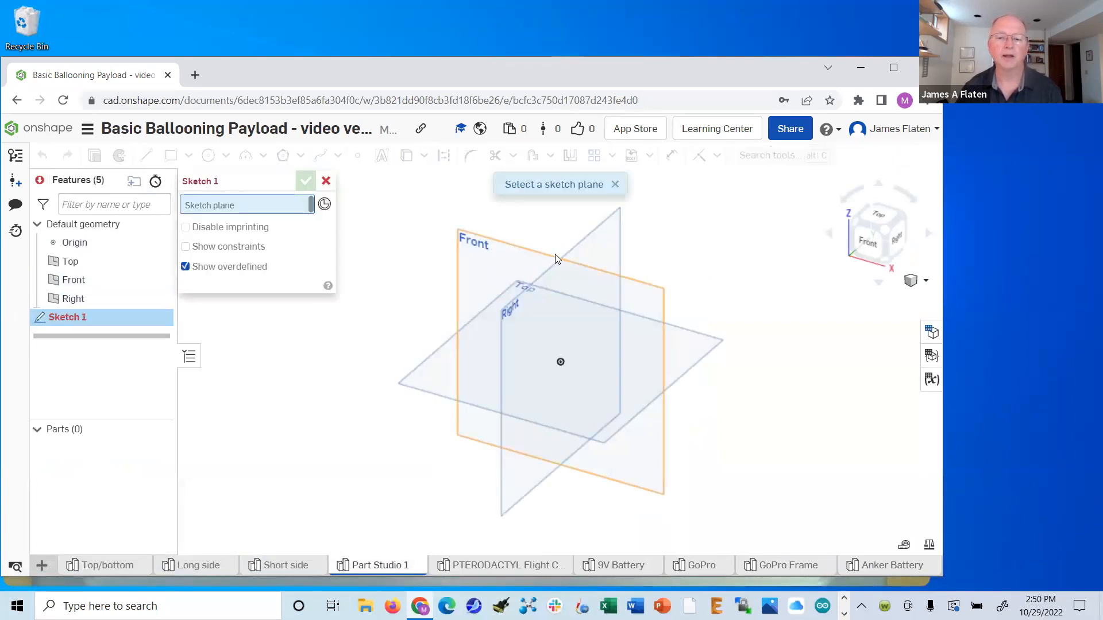
click(594, 261)
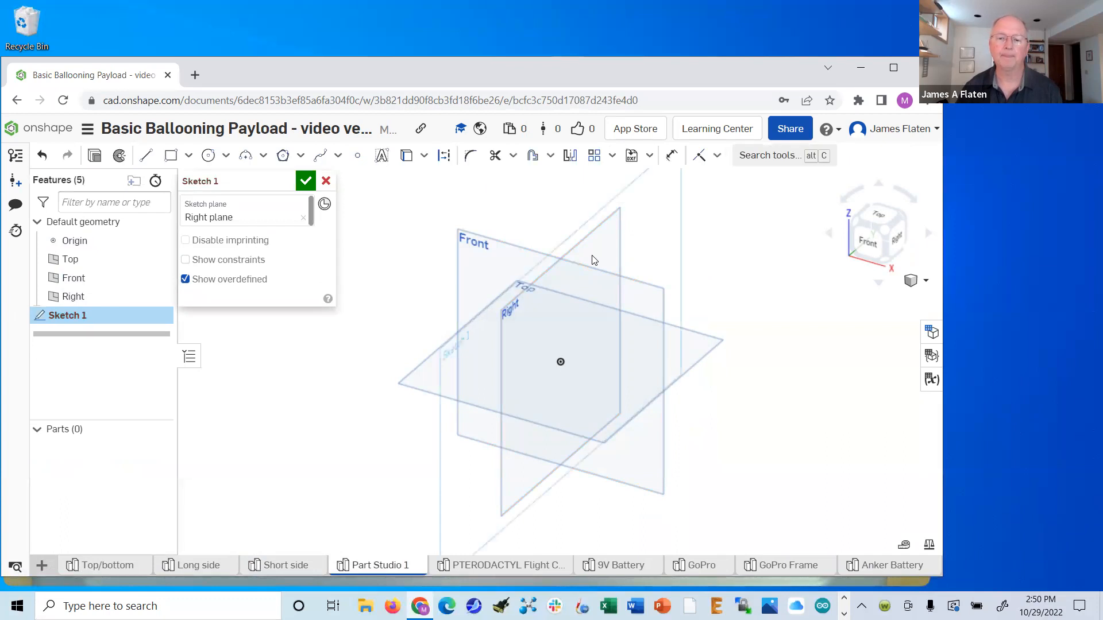
key(n)
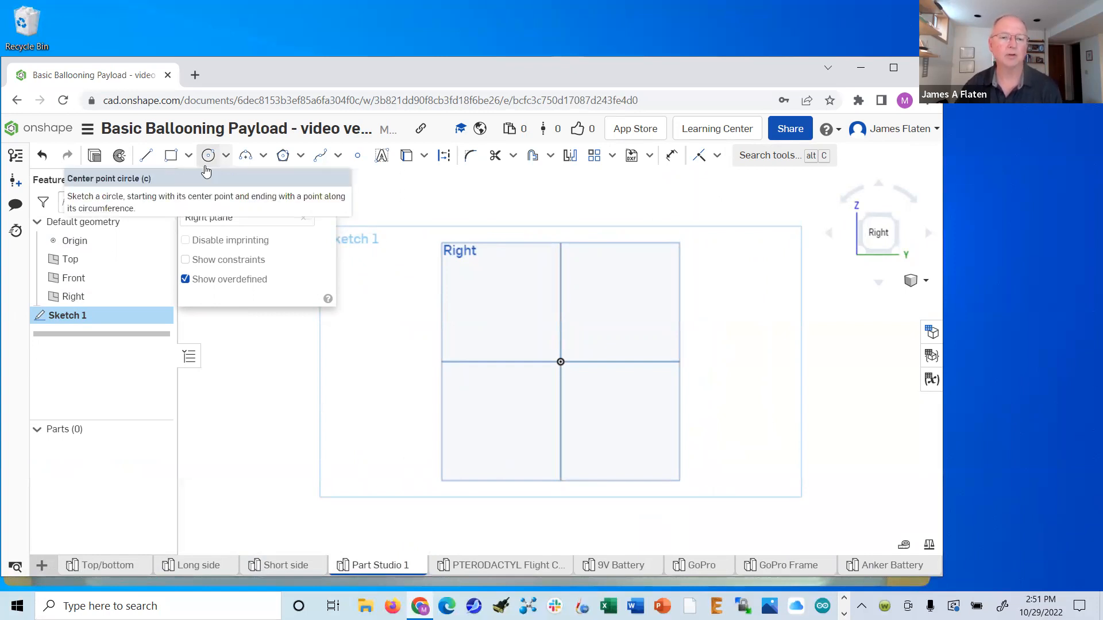
- Sketch a center point rectangle centred on the origin, about 3.8 in wide and 3.0 in high
click(188, 155)
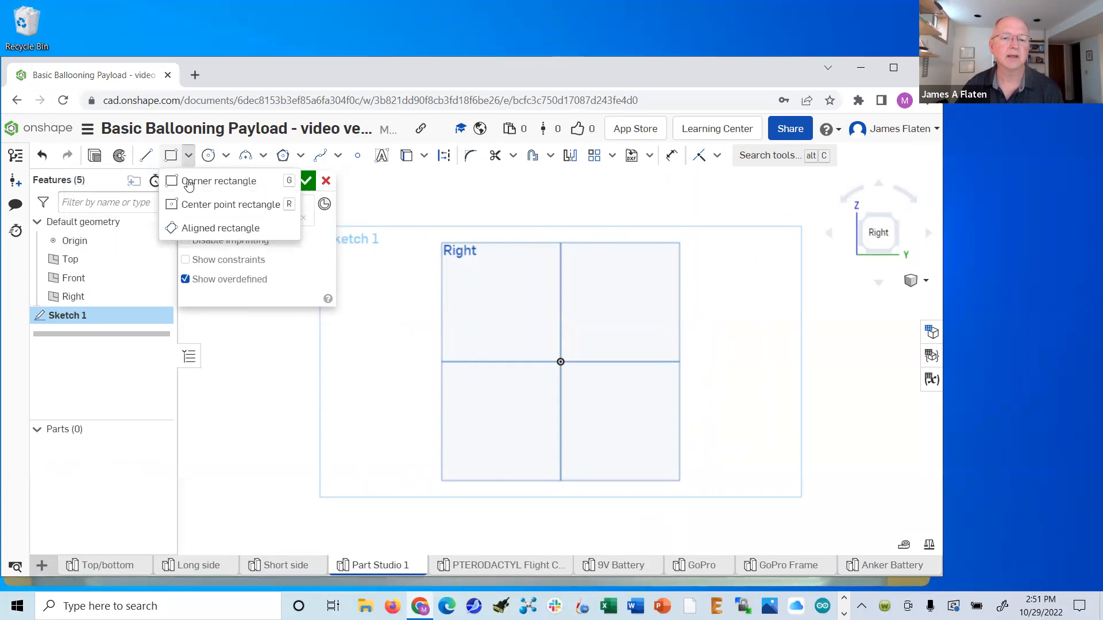
click(198, 210)
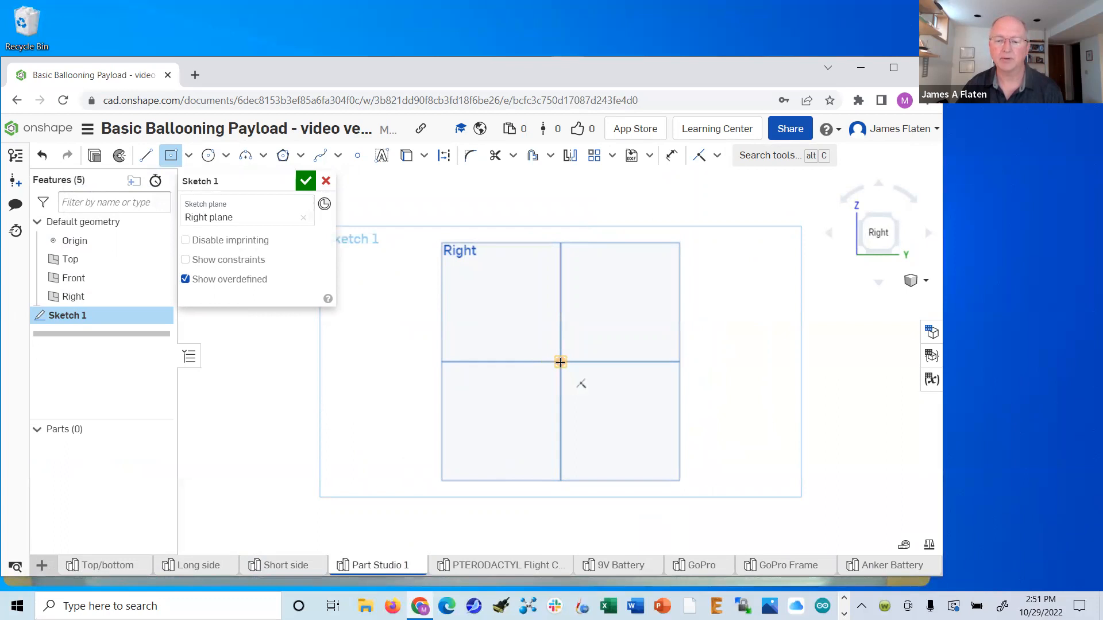
click(560, 362)
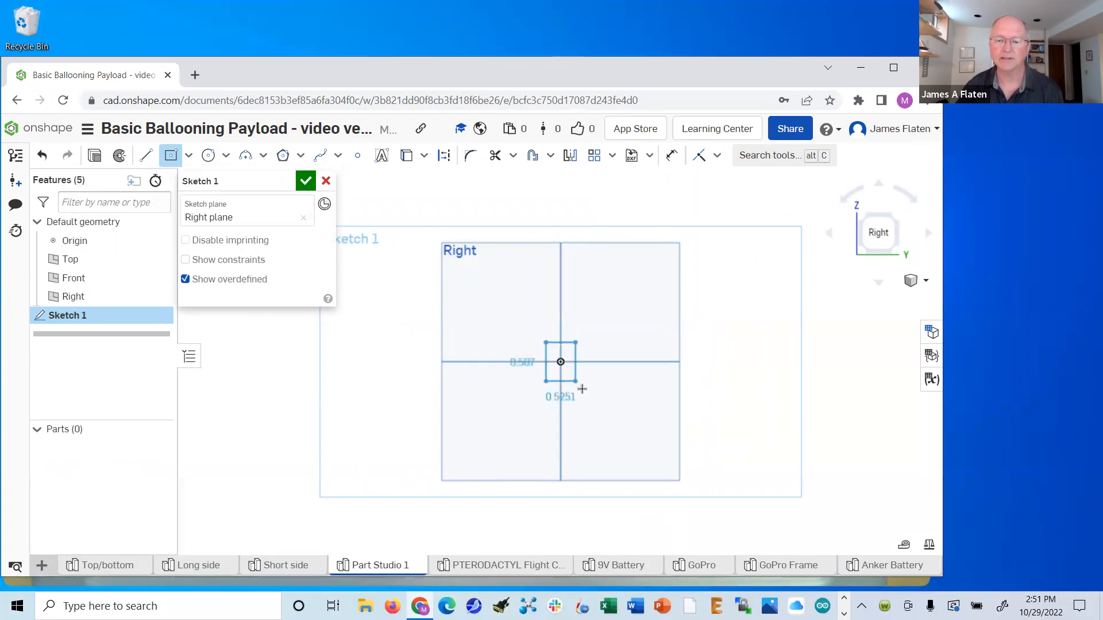
click(636, 420)
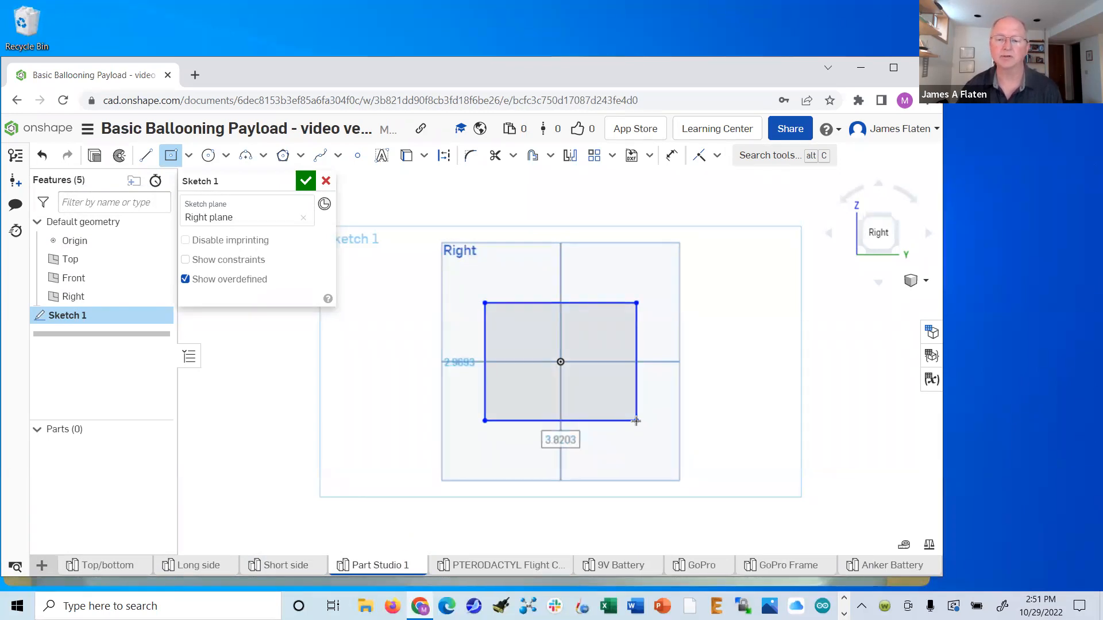
- Dimension the rectangle's horizontal top edge and set its width to 5 in
click(670, 156)
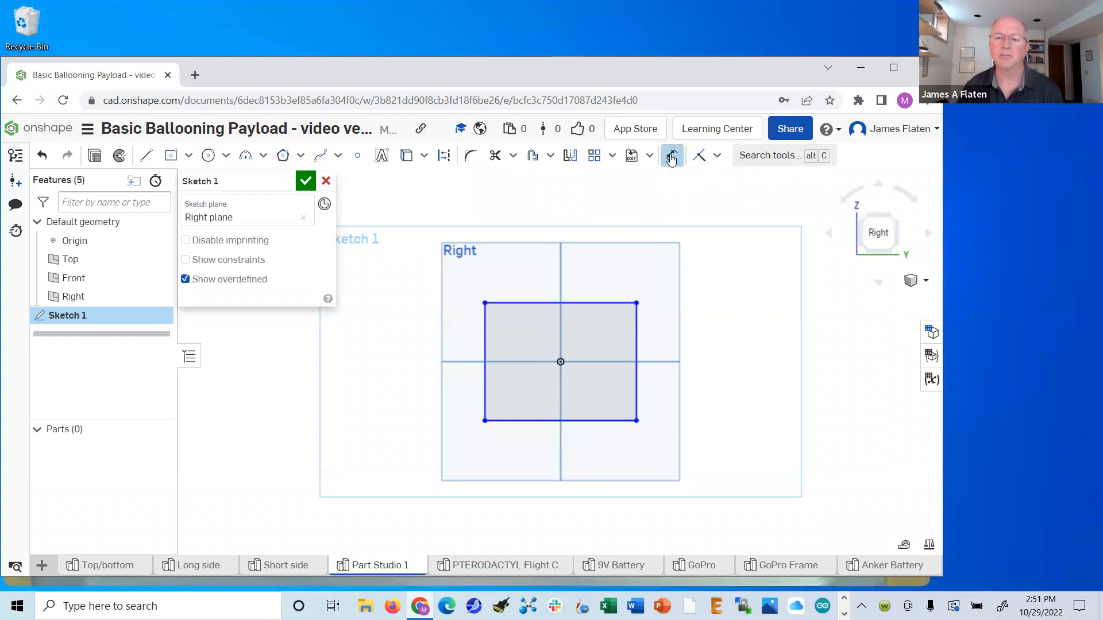
click(527, 303)
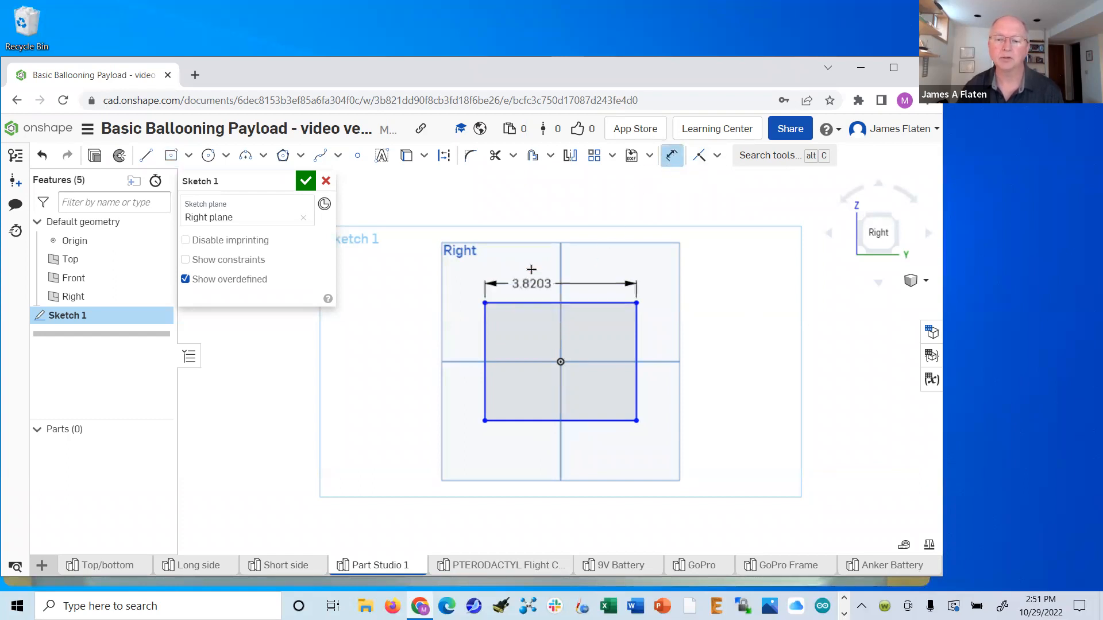
click(530, 265)
text(5)
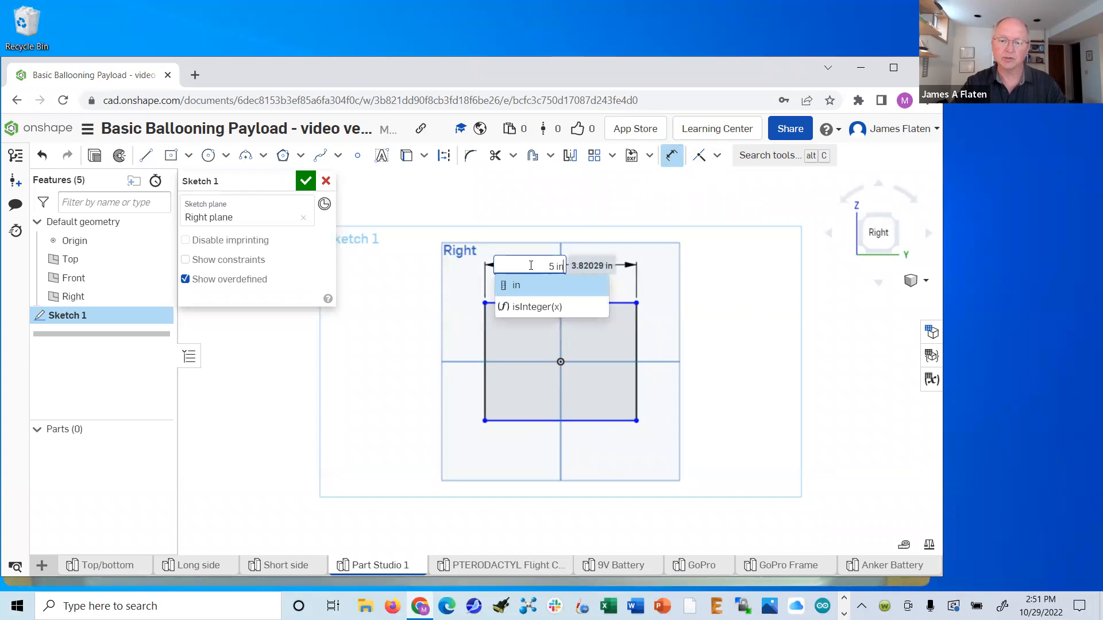
key(Return)
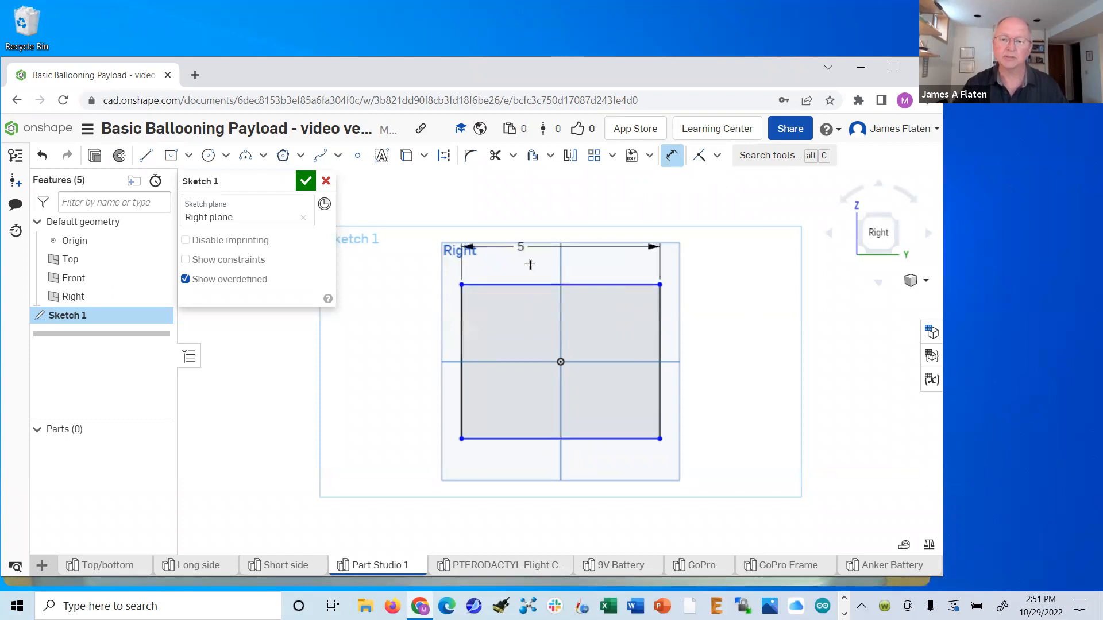
- Dimension the rectangle's vertical edge, set its height to 4 in, and finish the sketch
click(660, 324)
click(708, 331)
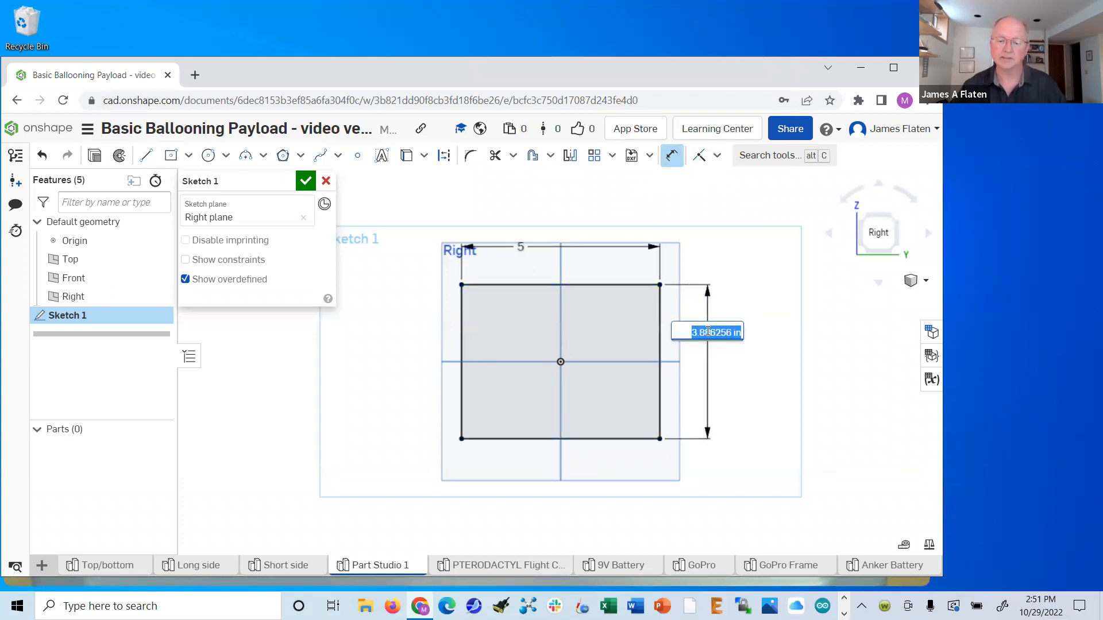
text(4)
key(Return)
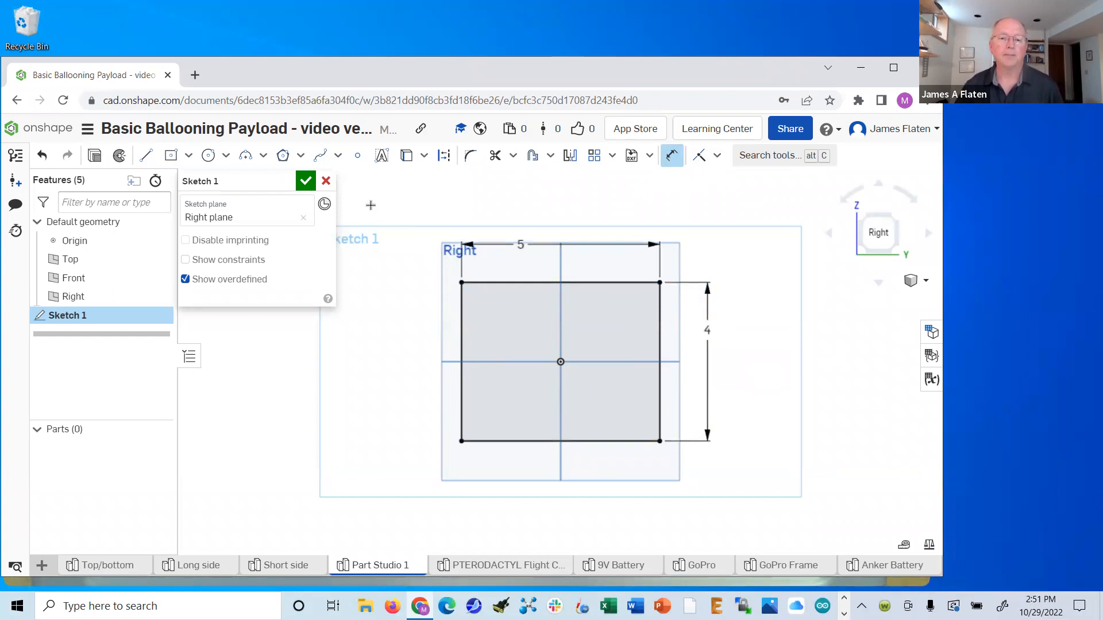
click(305, 182)
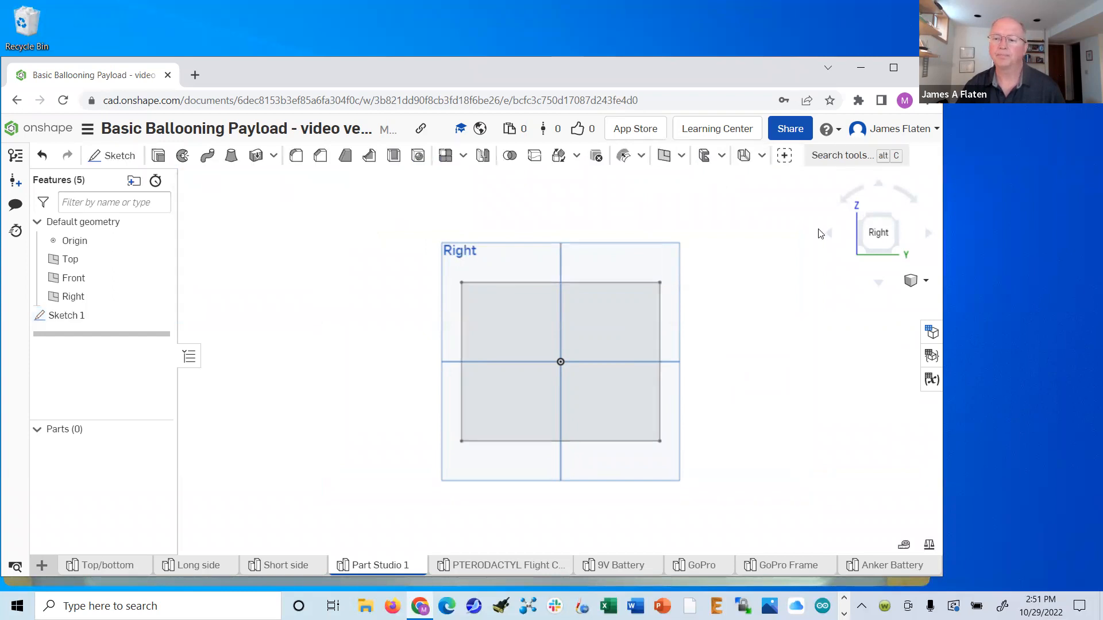
- Extrude the 5 by 4 in rectangle as a new solid with a Blind depth of 0.5 in
click(913, 280)
click(846, 298)
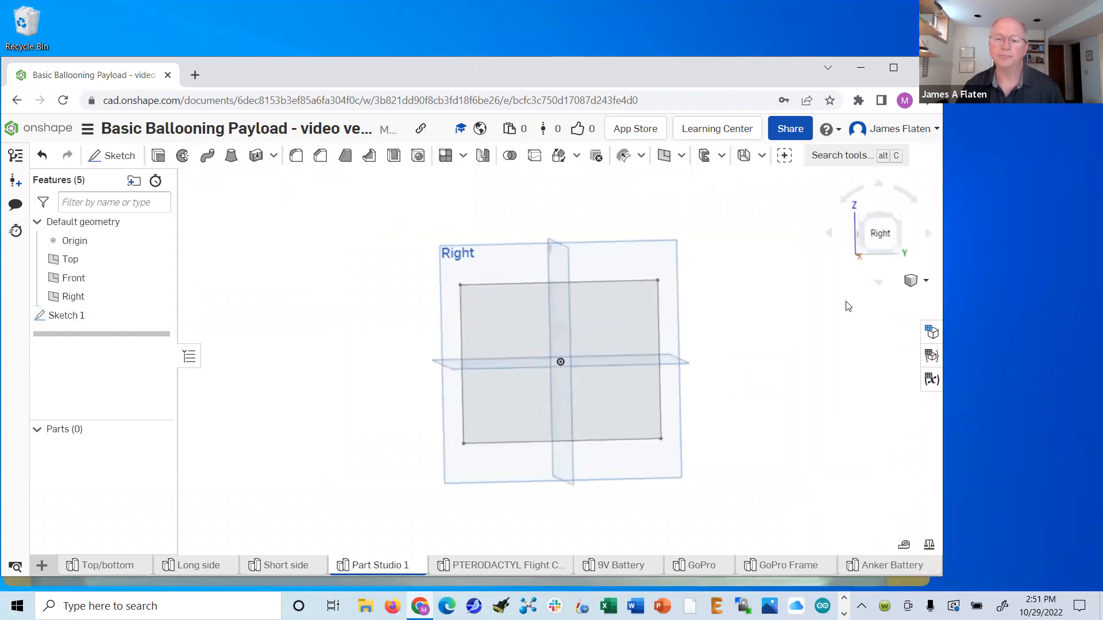
click(157, 156)
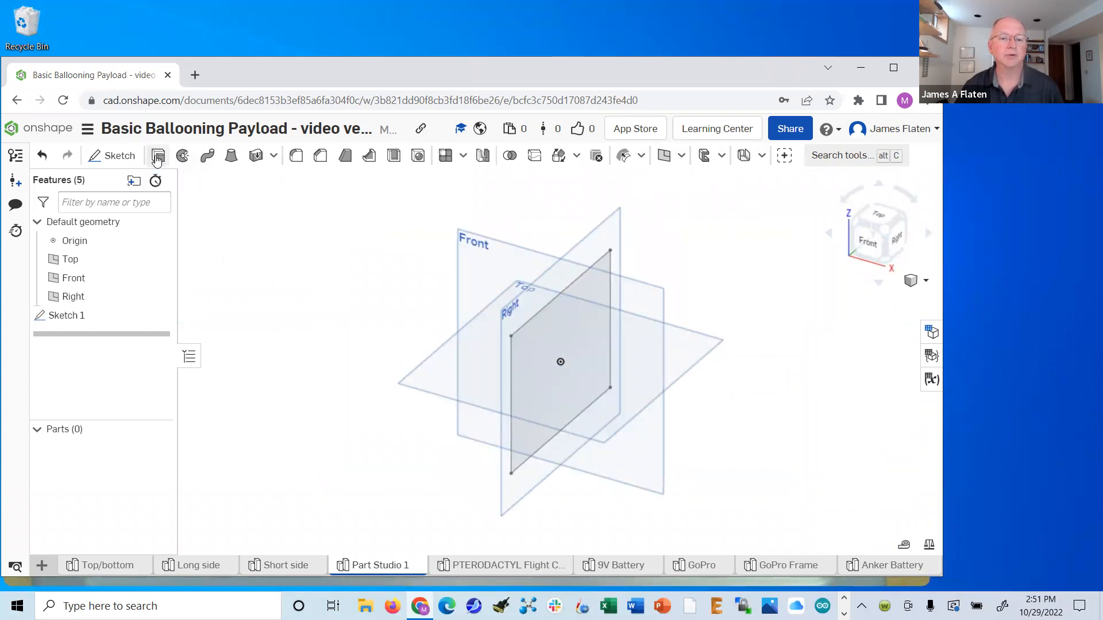
click(551, 334)
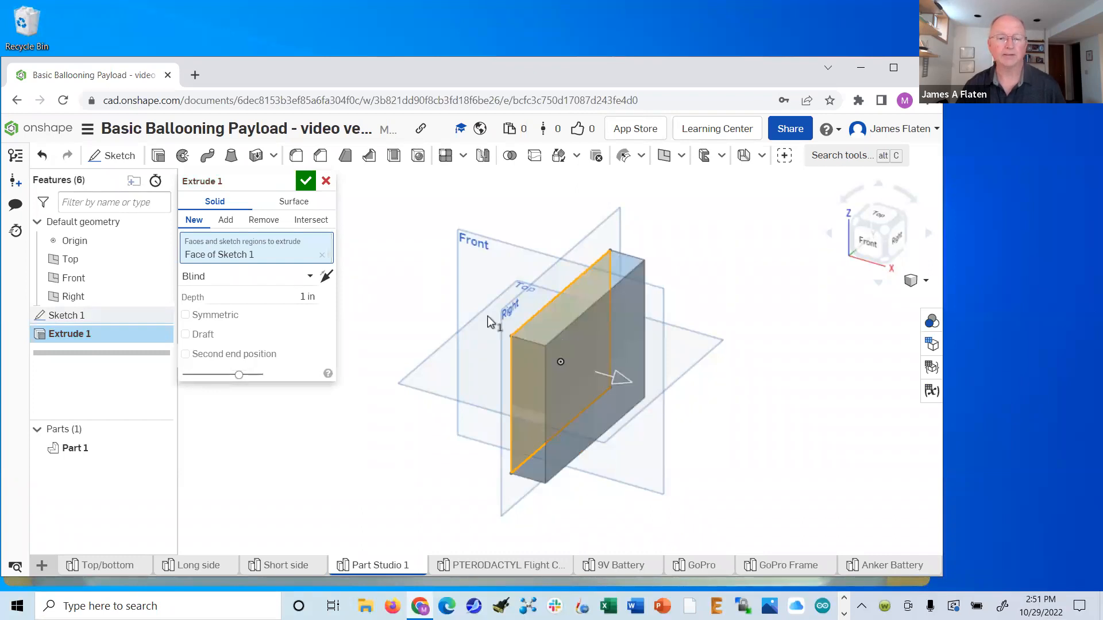
click(303, 296)
text(0)
key(Return)
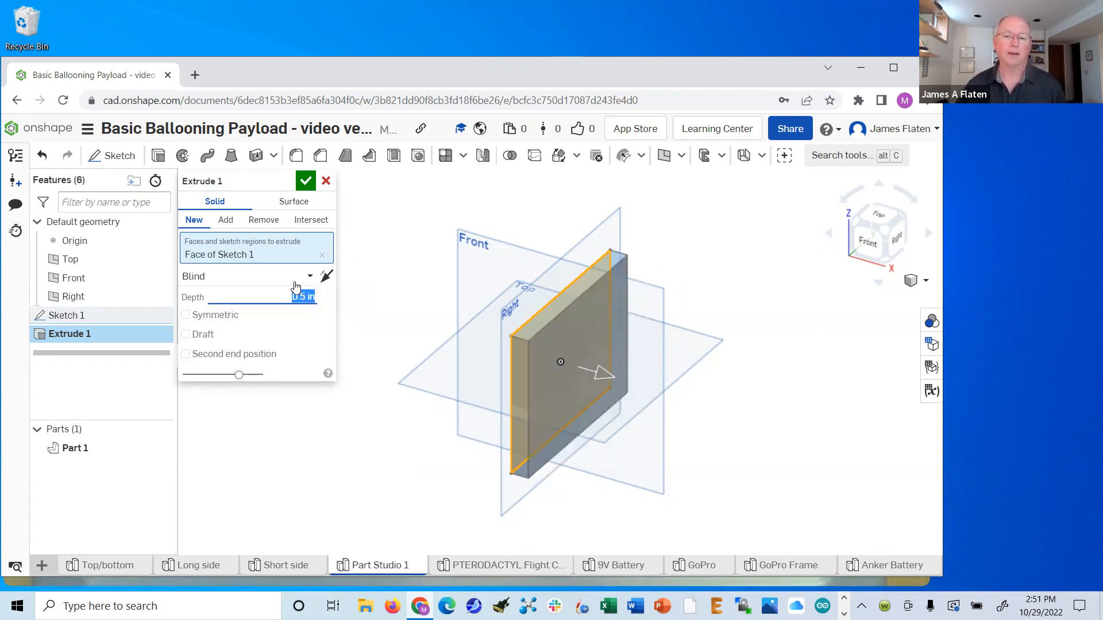
click(306, 183)
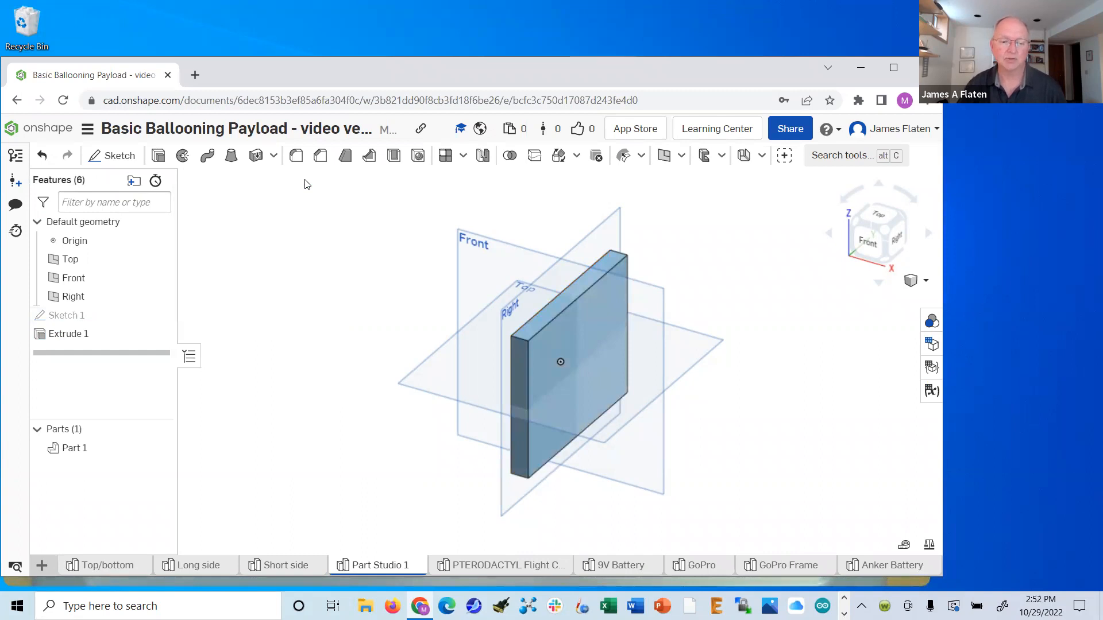
- Rename the Part Studio 1 studio as "Short side with camera hole"
right_click(360, 568)
click(375, 438)
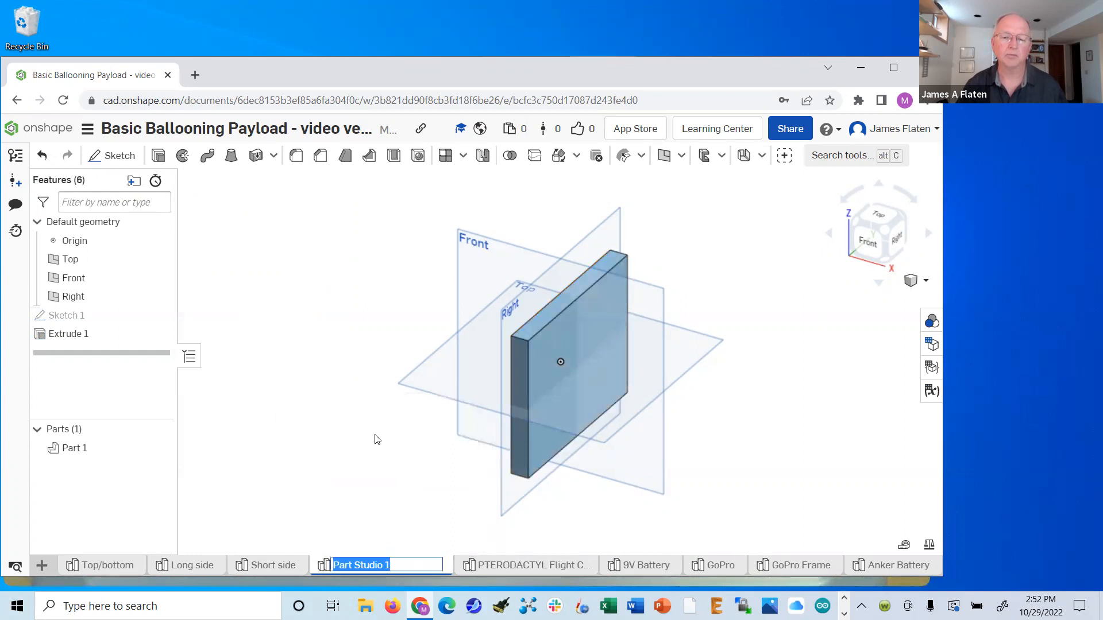
text(Shor)
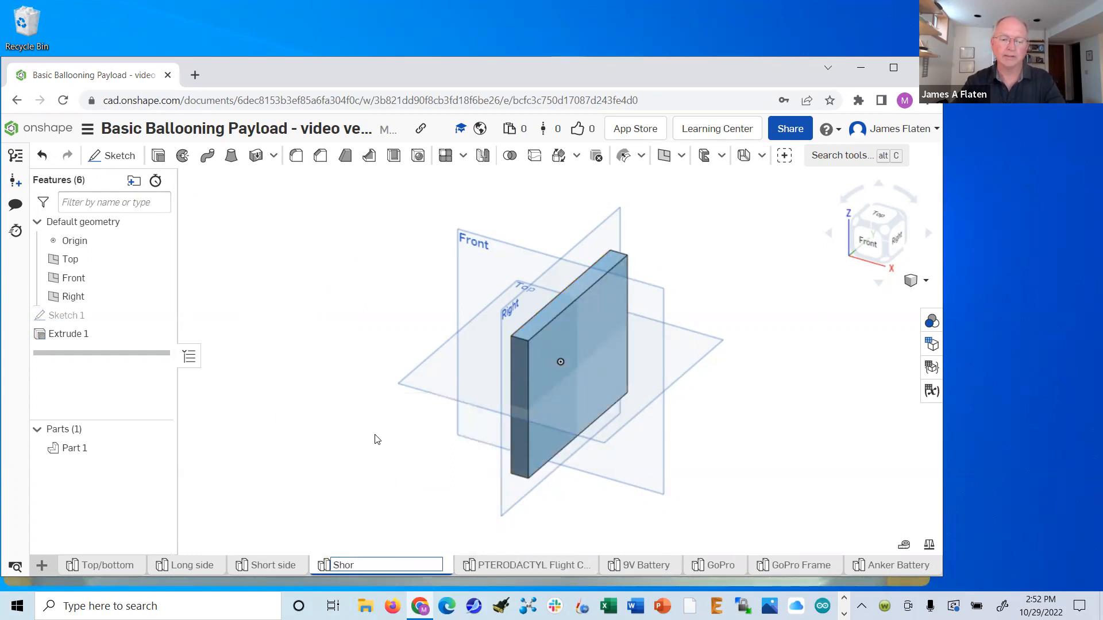
text(t side with cmer)
key(BackSpace)
text(amera hole)
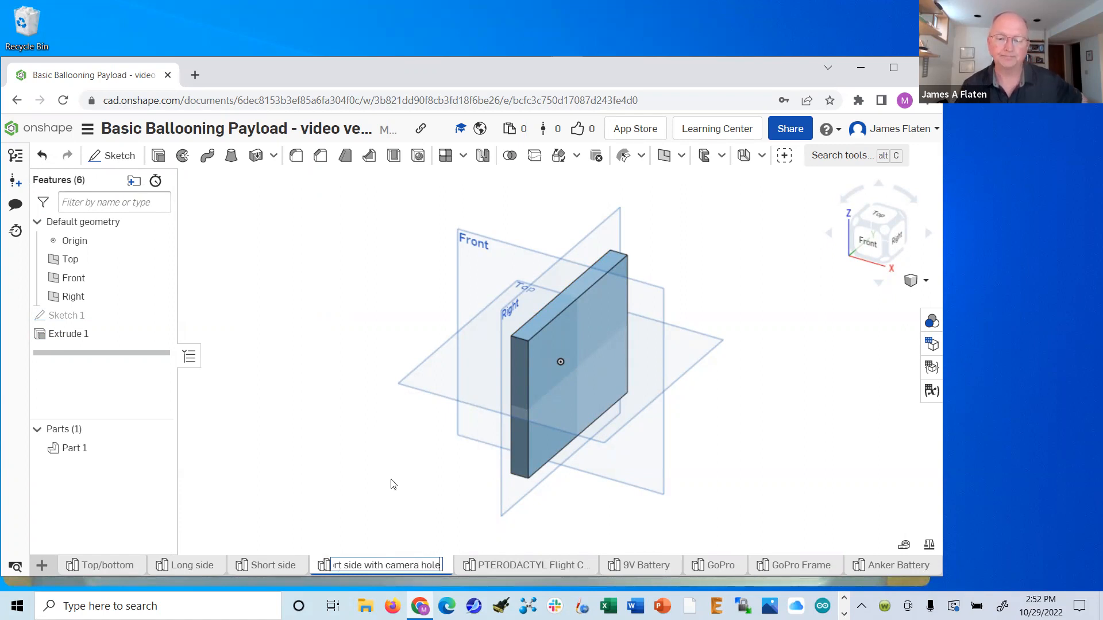
key(Return)
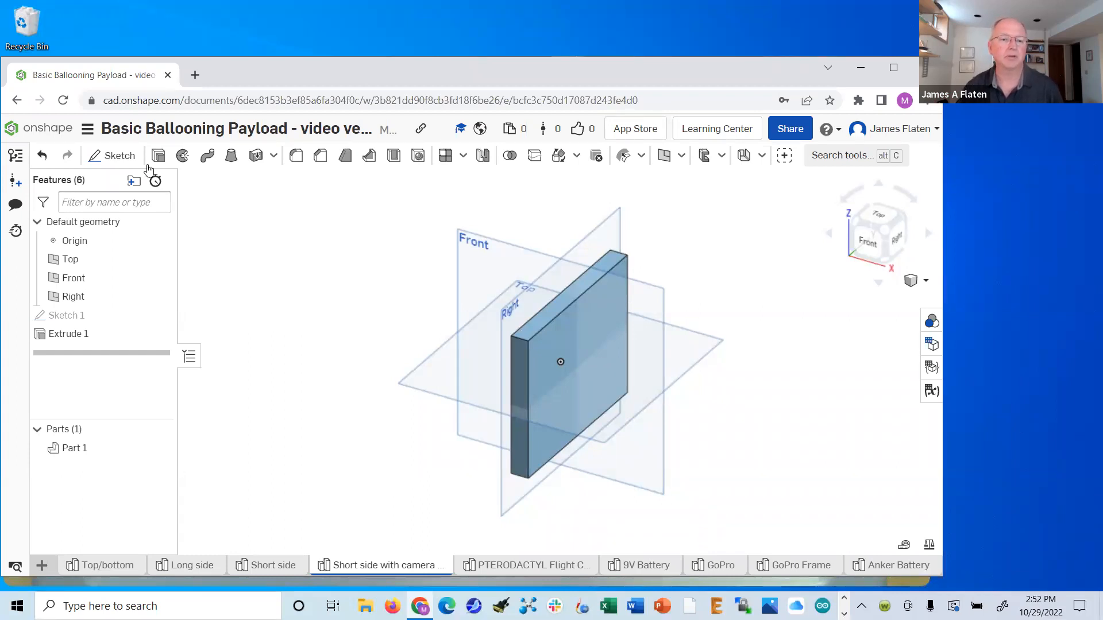
- Start a sketch on the panel's large outer face, offset from the Right plane, and view it head-on
click(114, 156)
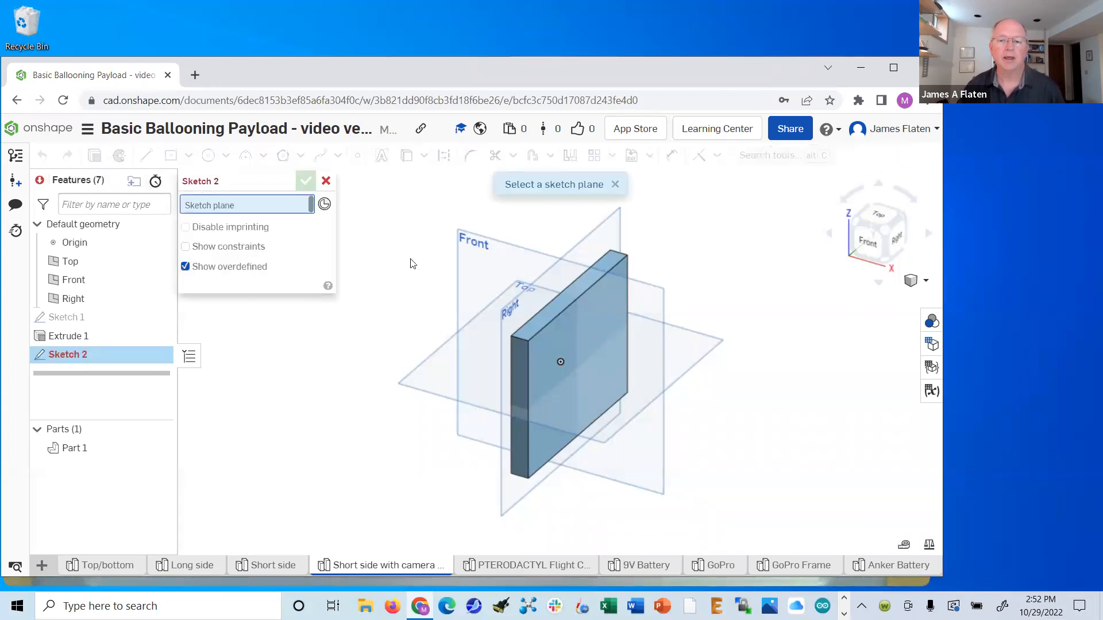
click(594, 312)
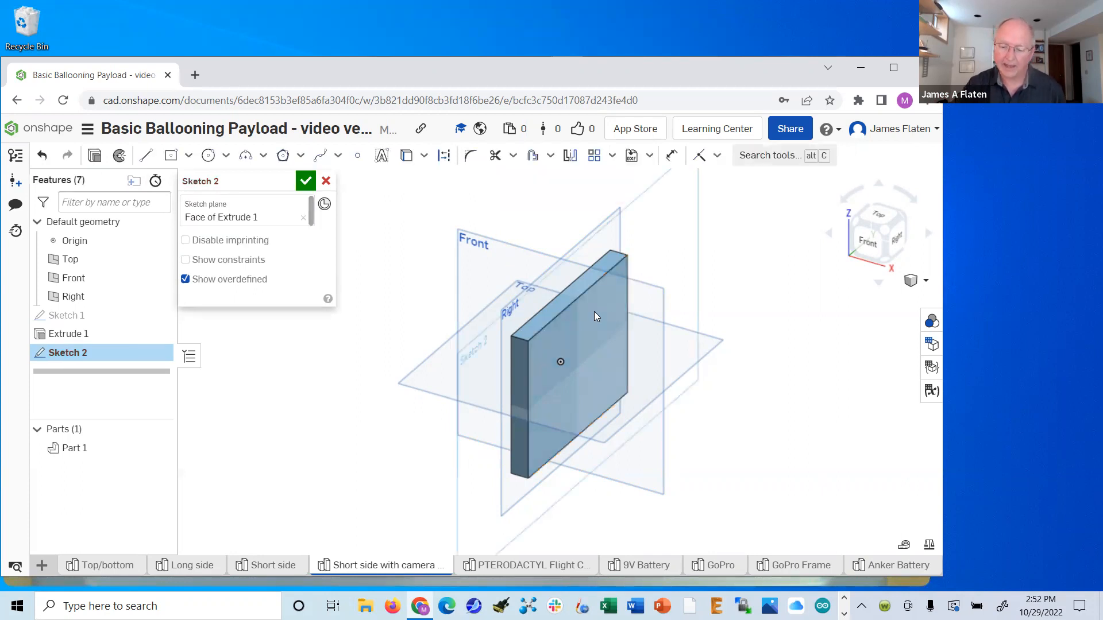
key(n)
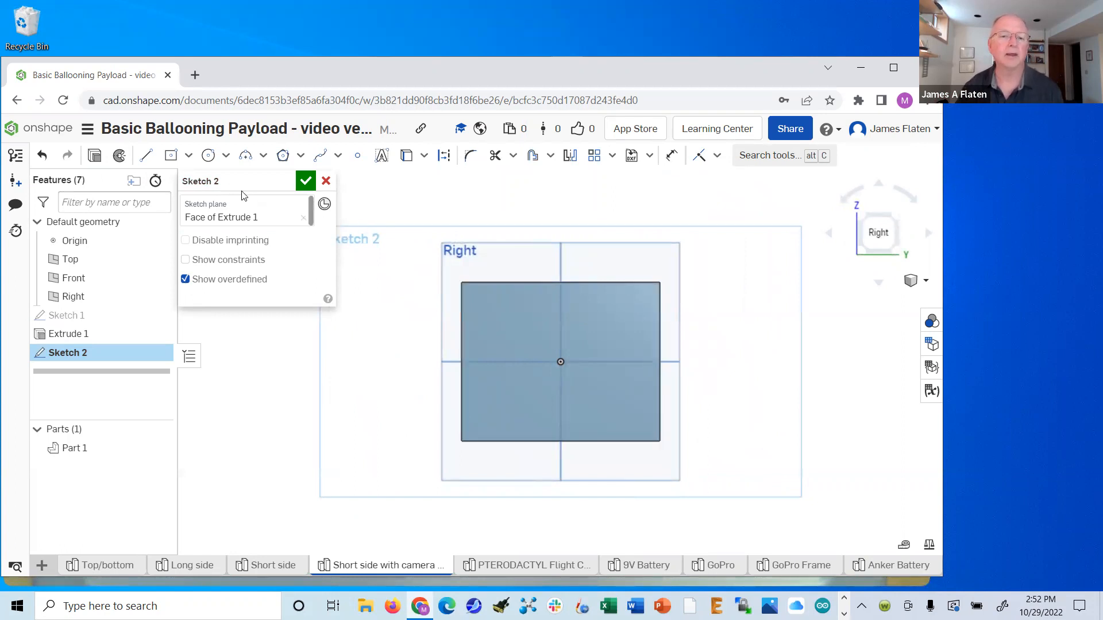
- Sketch a center point rectangle about 2.05 in wide, centred on the origin of the panel face
click(189, 159)
click(195, 205)
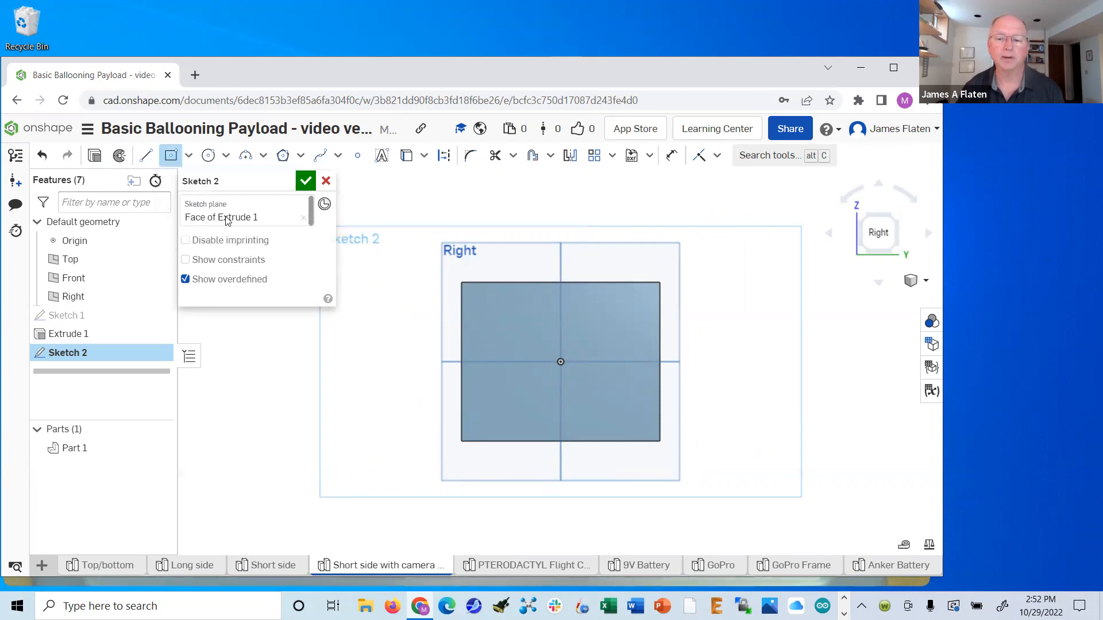
click(567, 368)
click(602, 398)
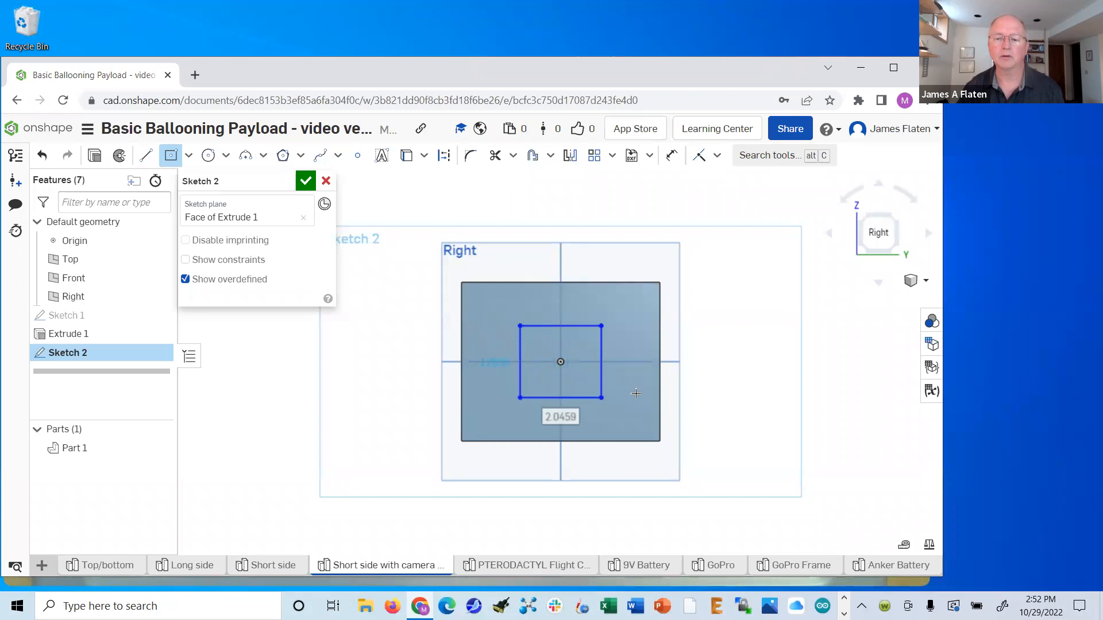
- Dimension the inner rectangle's top edge and set its width to 1.5 in
click(672, 155)
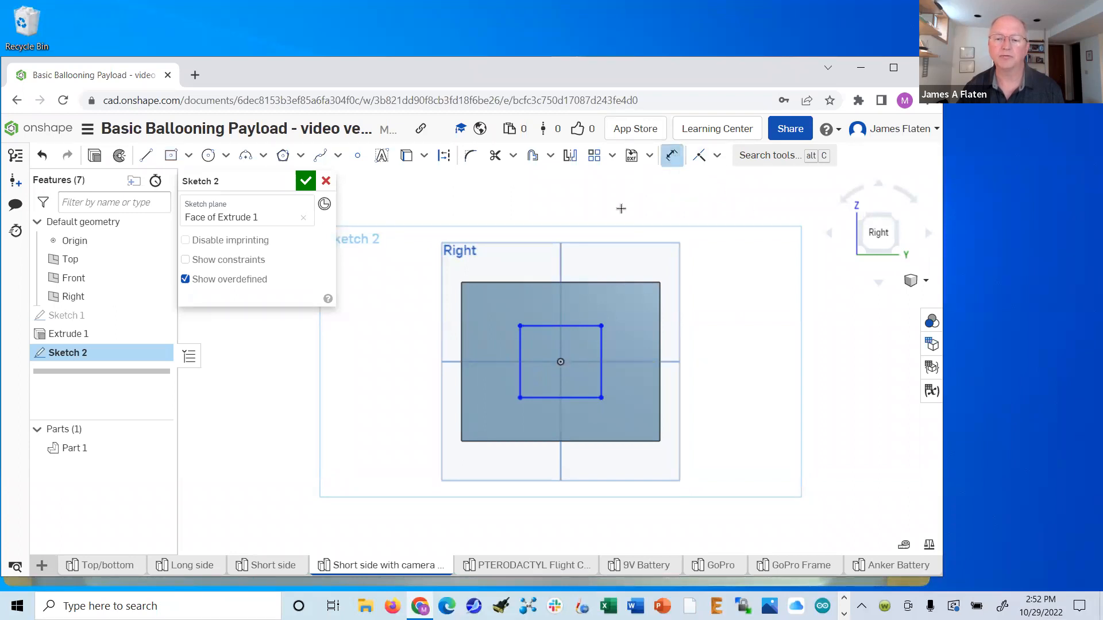
click(548, 326)
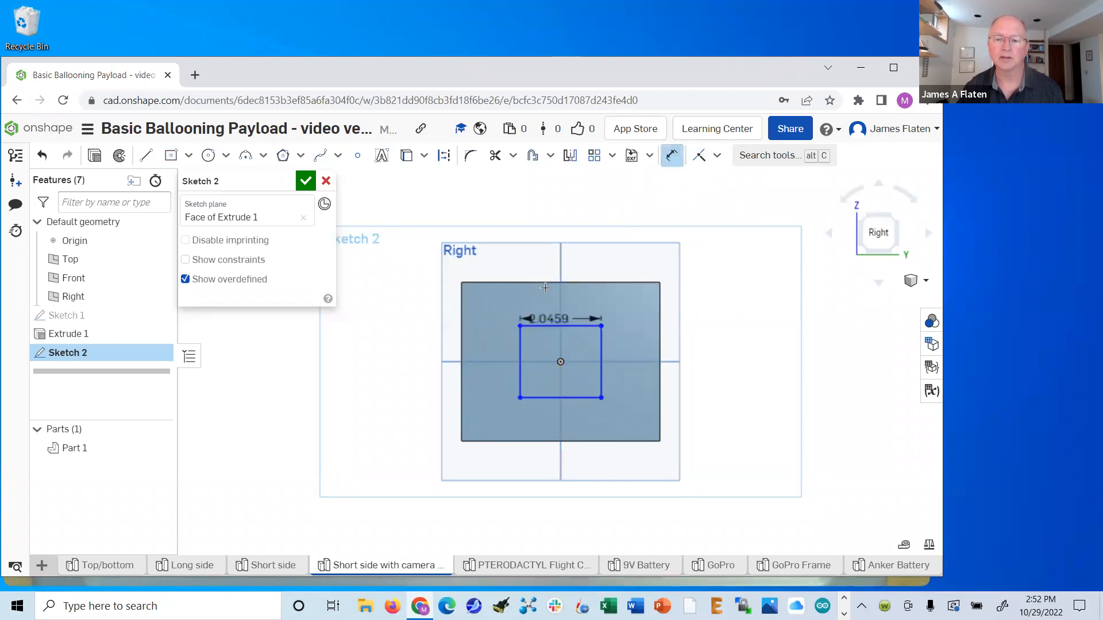
click(545, 257)
text(1.5)
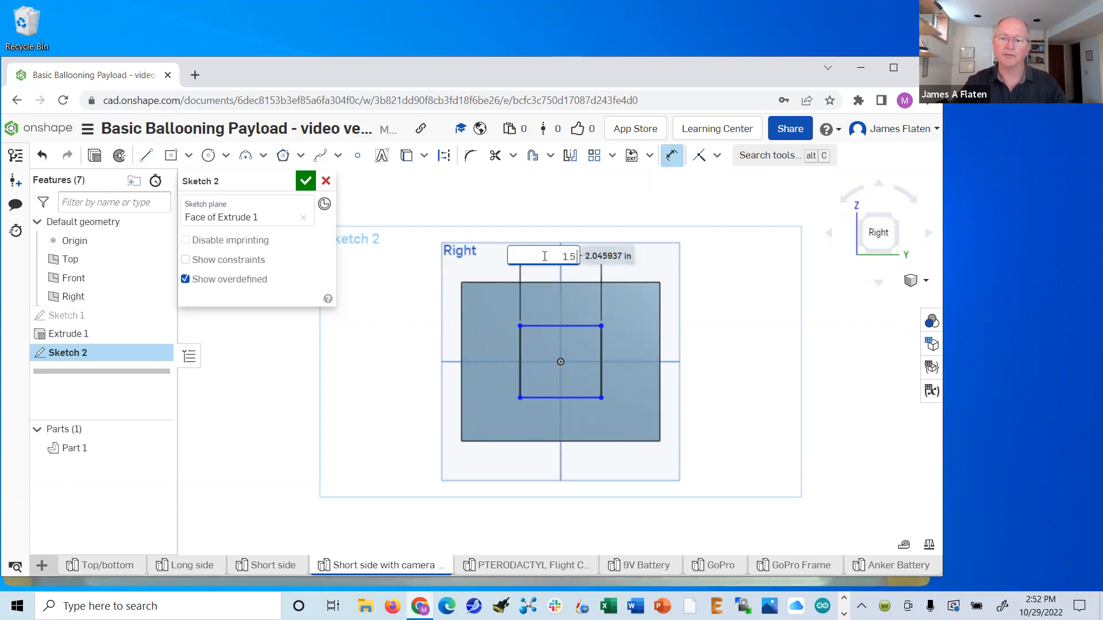
key(Return)
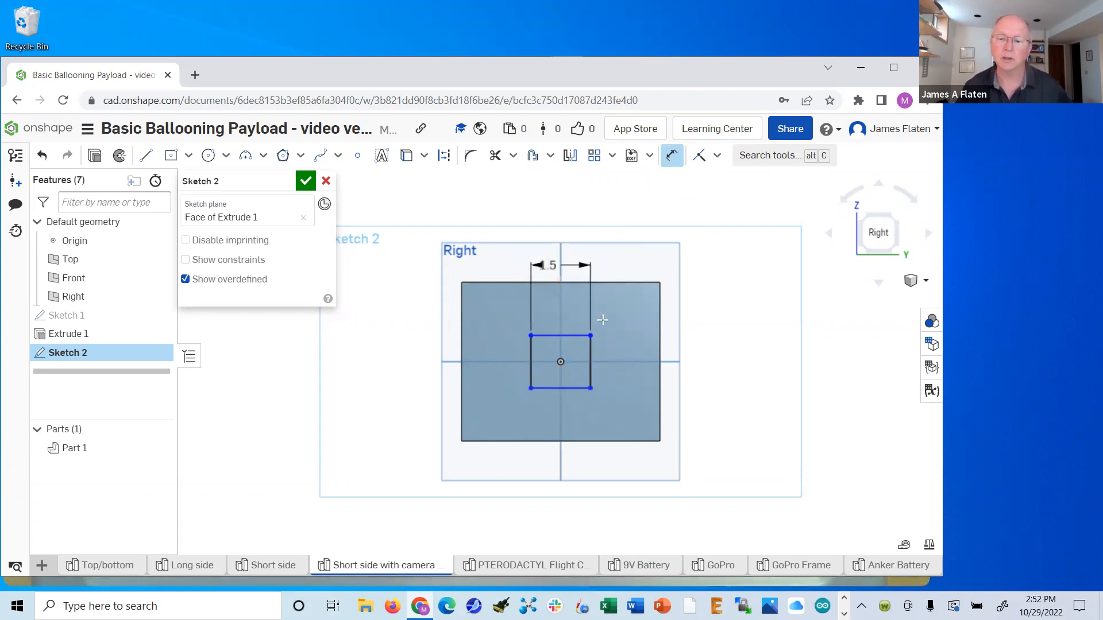
- Dimension the inner rectangle's vertical edge, set its height to 1.5 in, and finish the sketch
click(592, 353)
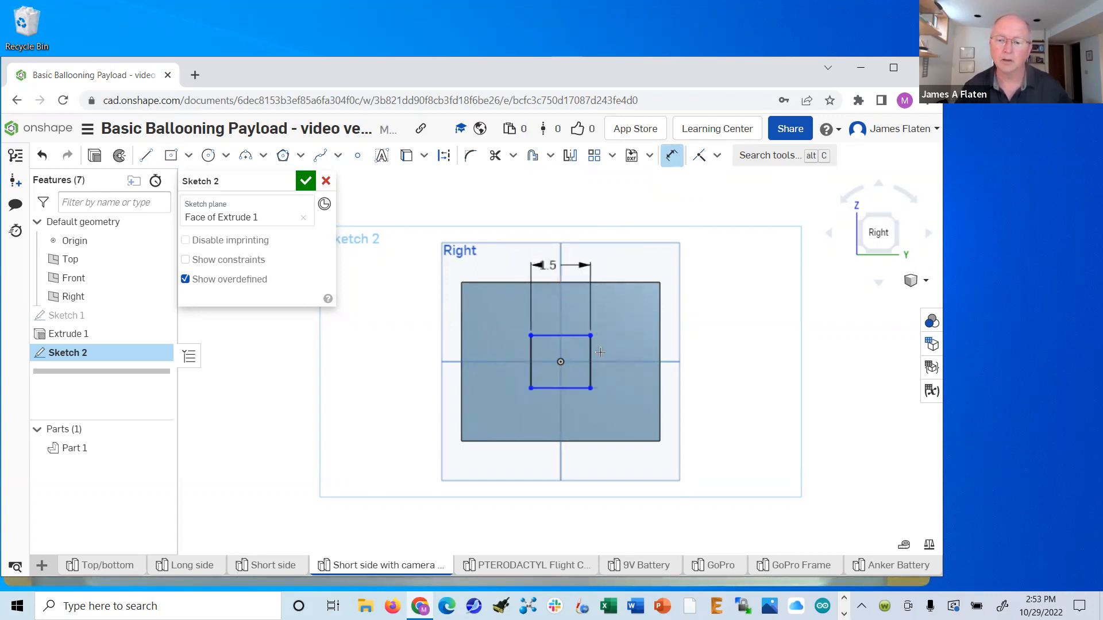
click(712, 356)
text(1.5)
key(Return)
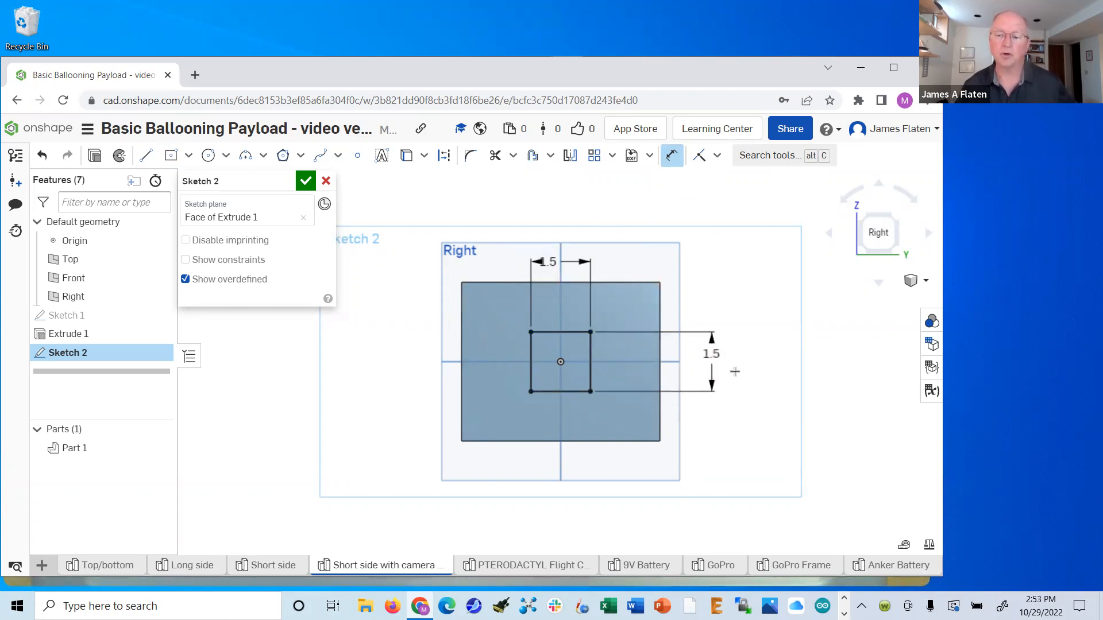
click(304, 181)
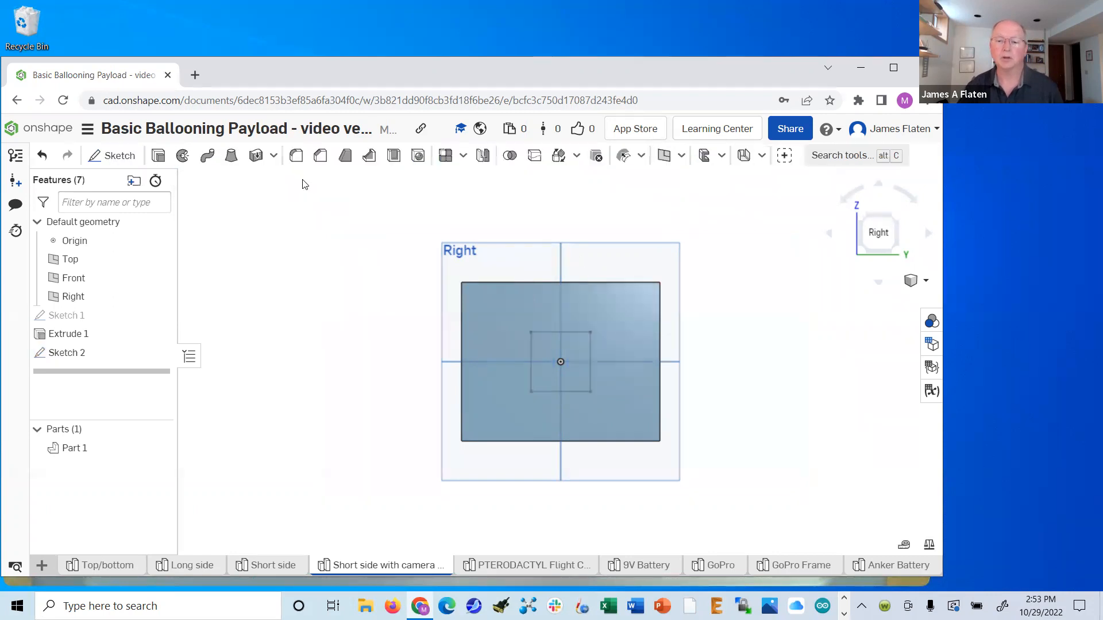
- Start a Remove extrusion of the inner square sketch region on the camera-side panel
click(926, 282)
click(856, 299)
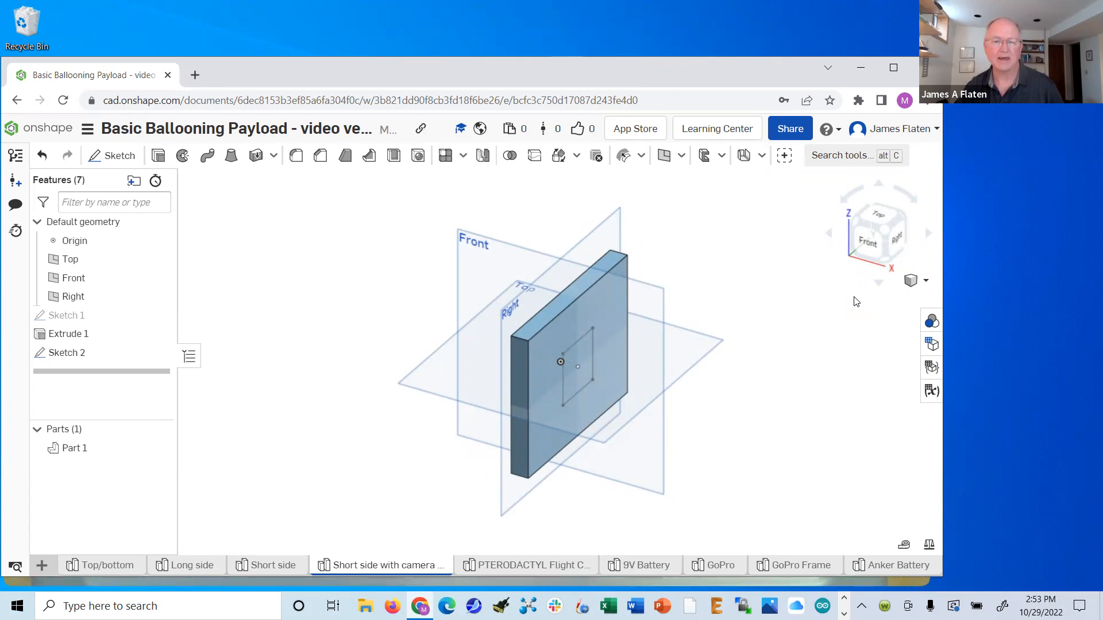
click(158, 156)
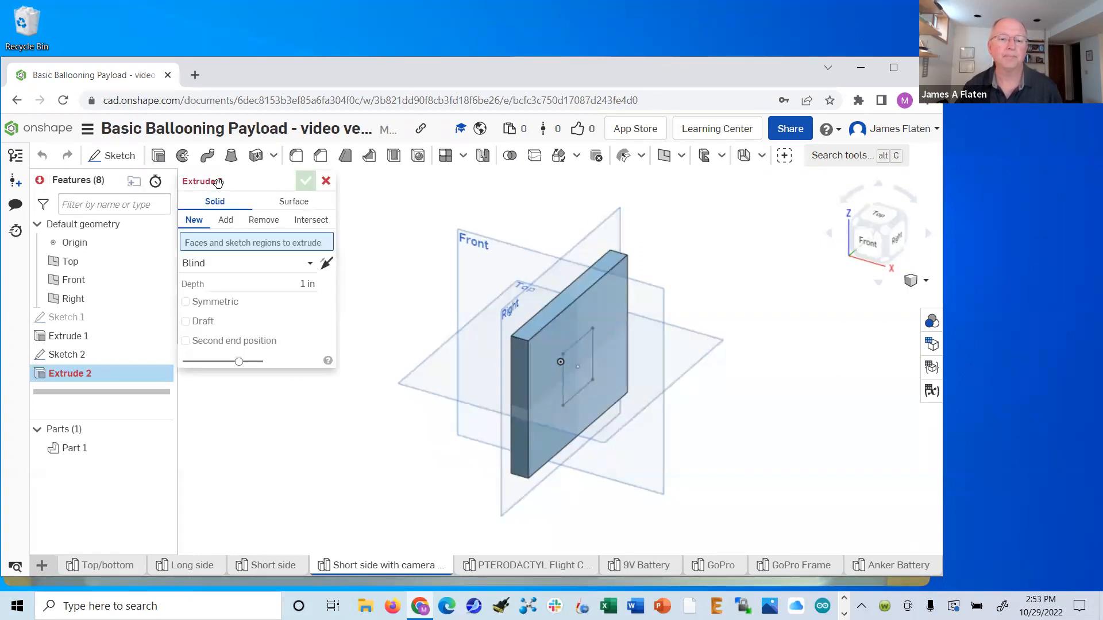
click(263, 221)
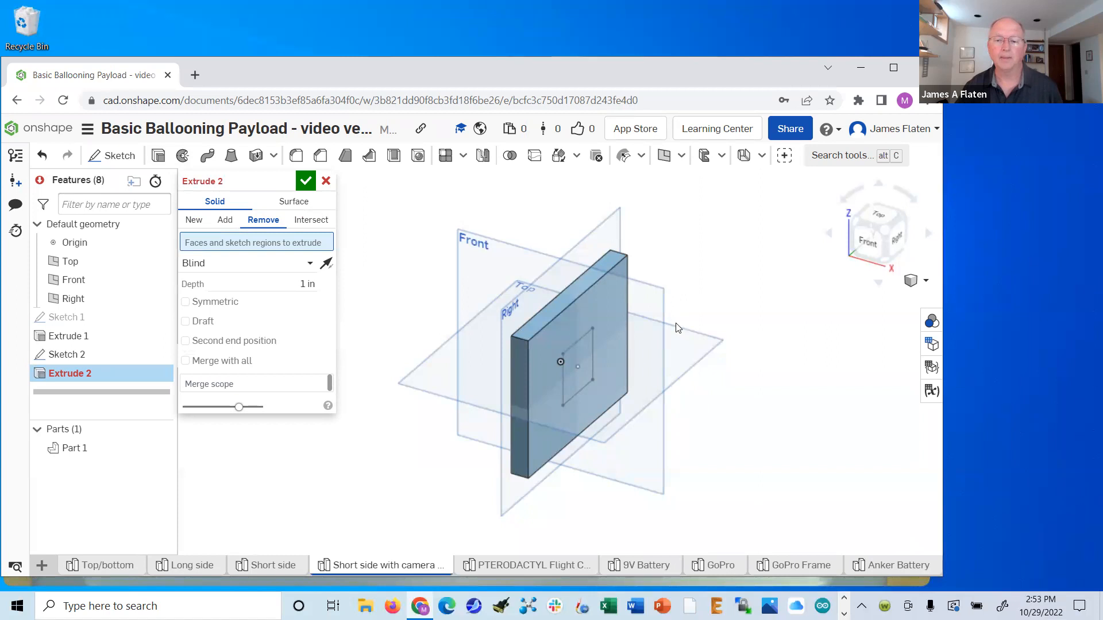
click(575, 355)
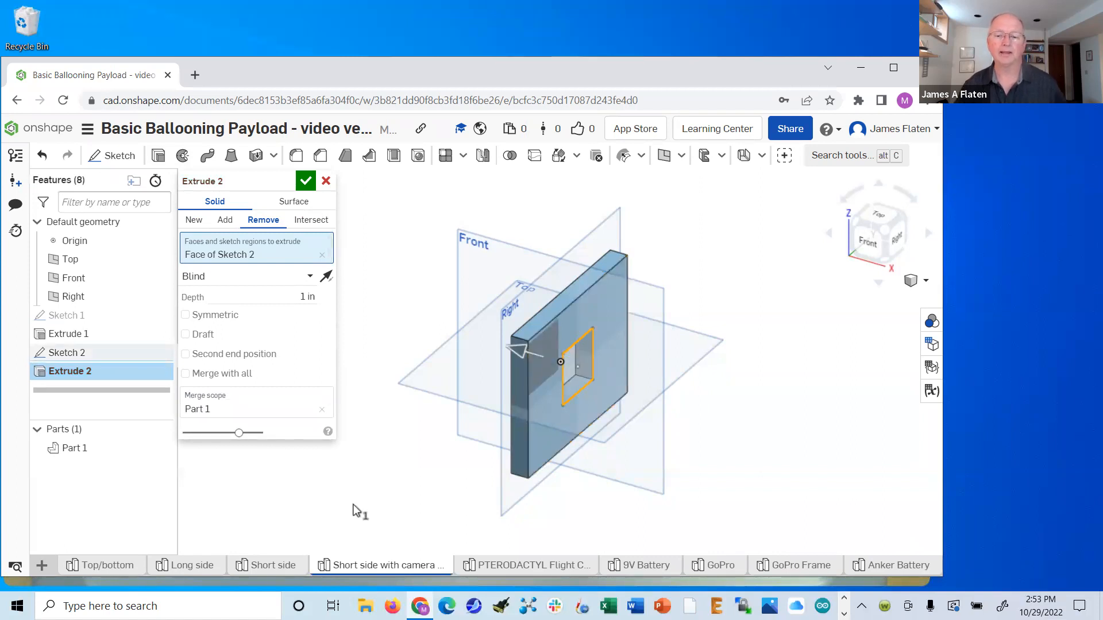
- Try blind cut depths of 0.25 in and 0.5 in for the square camera hole
click(306, 297)
click(306, 297)
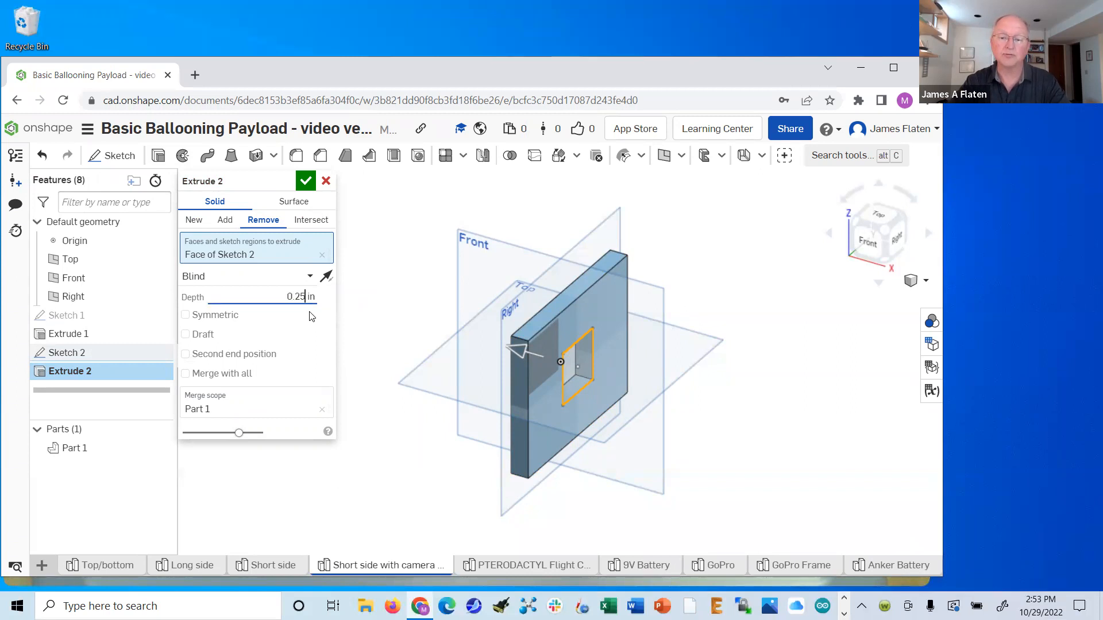
text(0.25)
key(Return)
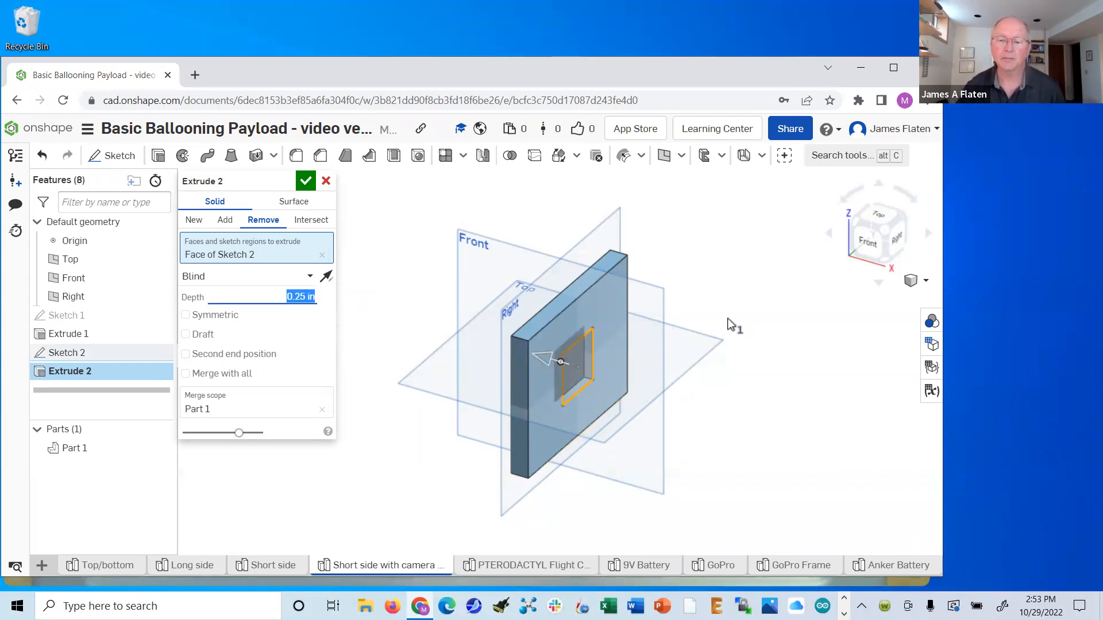
right_drag(726, 316, 701, 299)
right_drag(736, 301, 725, 300)
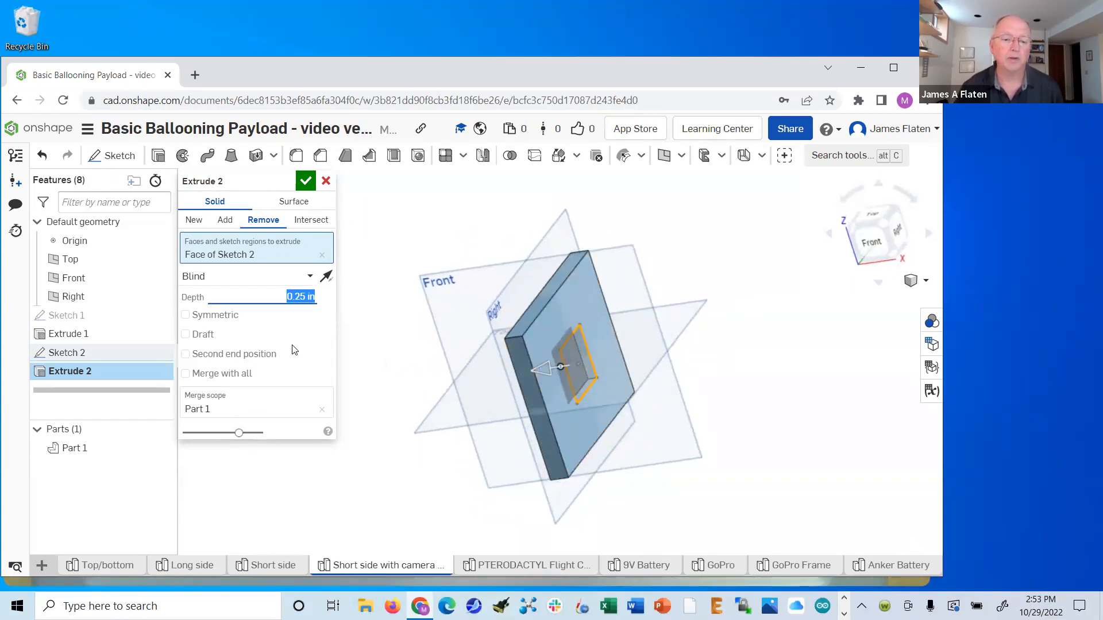
click(304, 297)
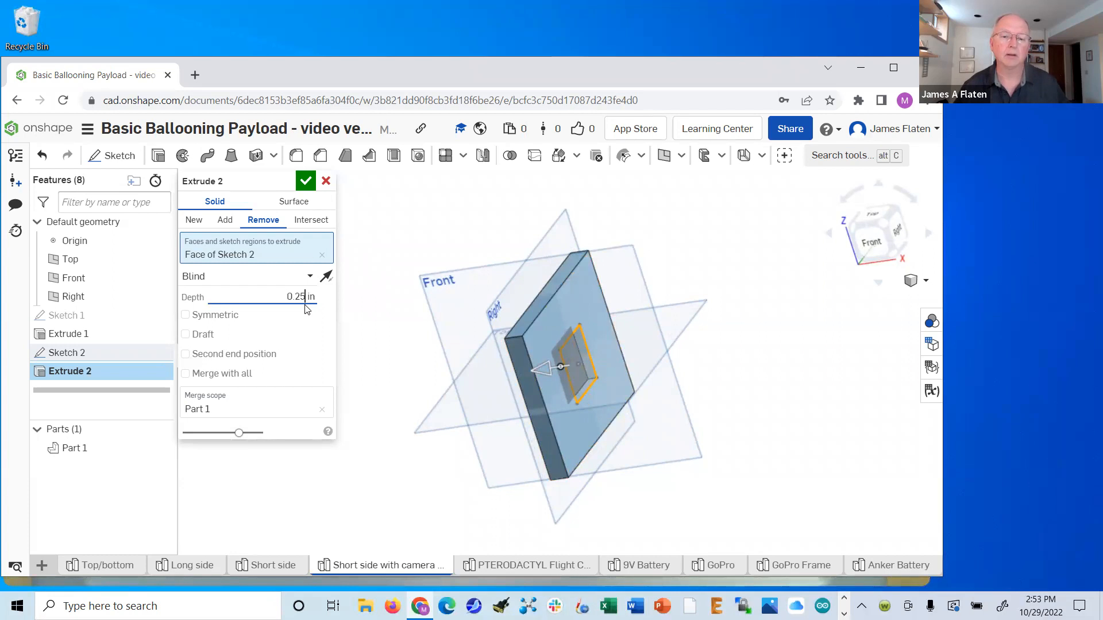
key(BackSpace)
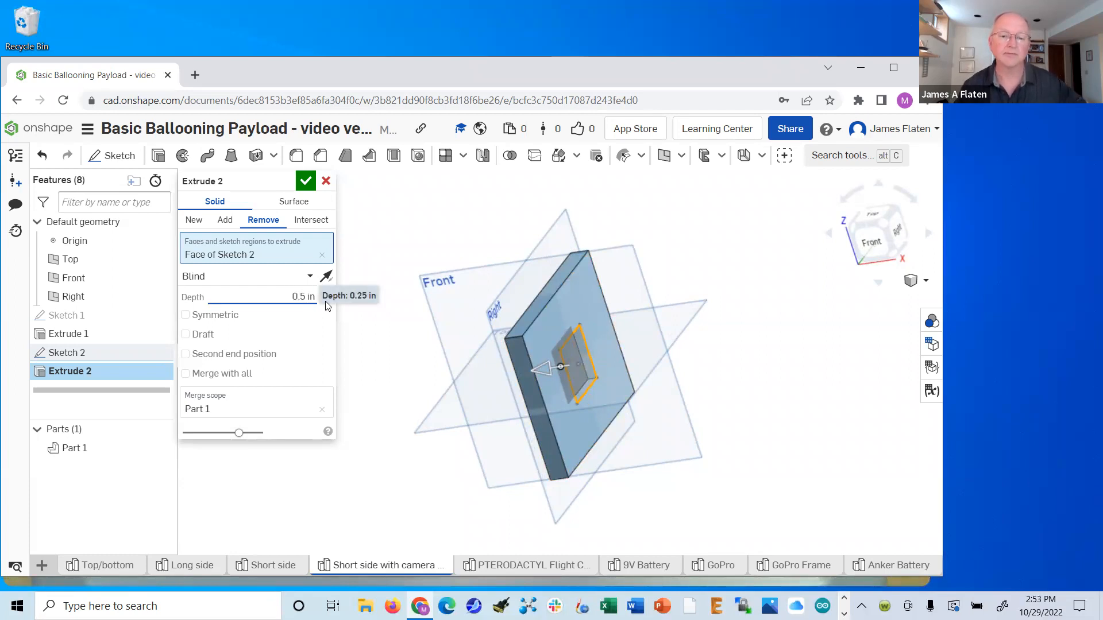
key(Return)
mouse_move(818, 356)
right_down()
mouse_move(758, 398)
mouse_move(764, 411)
mouse_move(811, 370)
right_up()
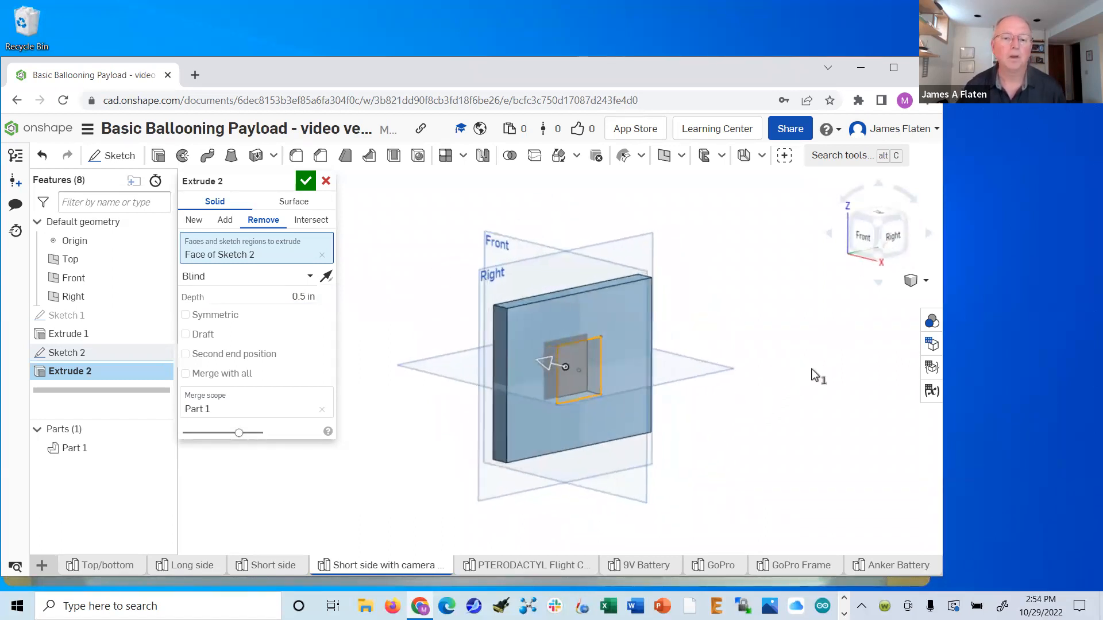
- Set the camera hole cut to Through all and finish the extrusion
click(310, 276)
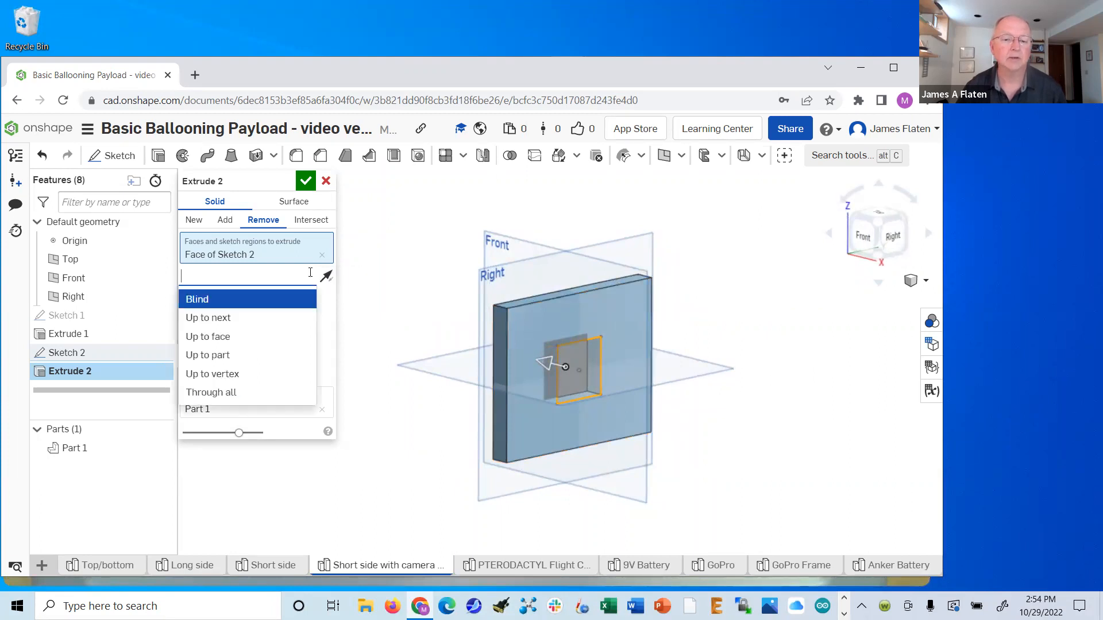
click(216, 392)
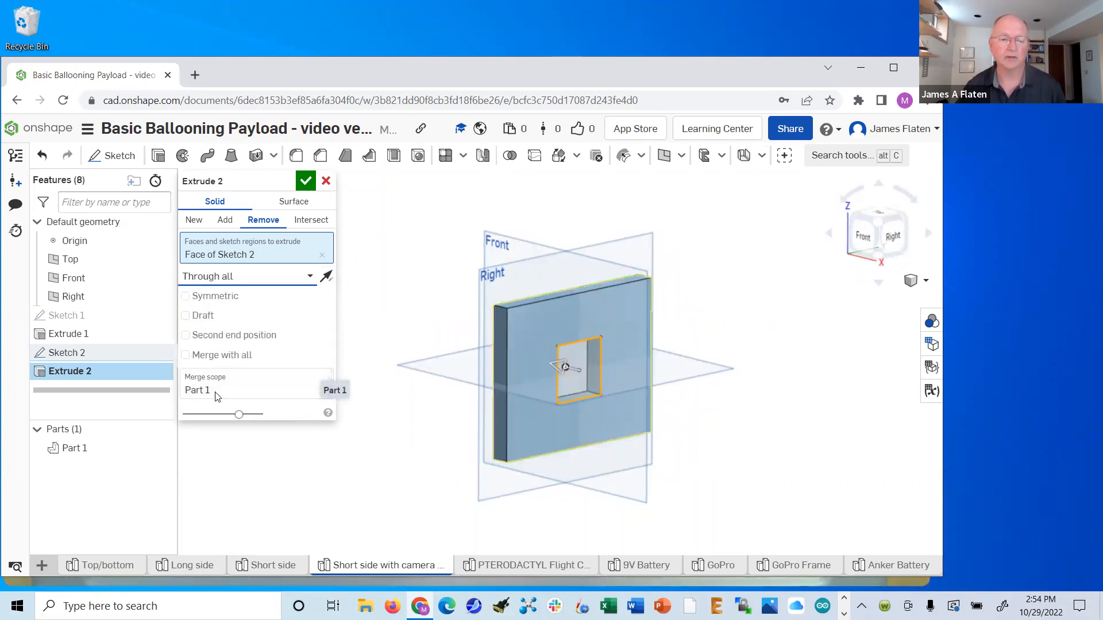
click(302, 183)
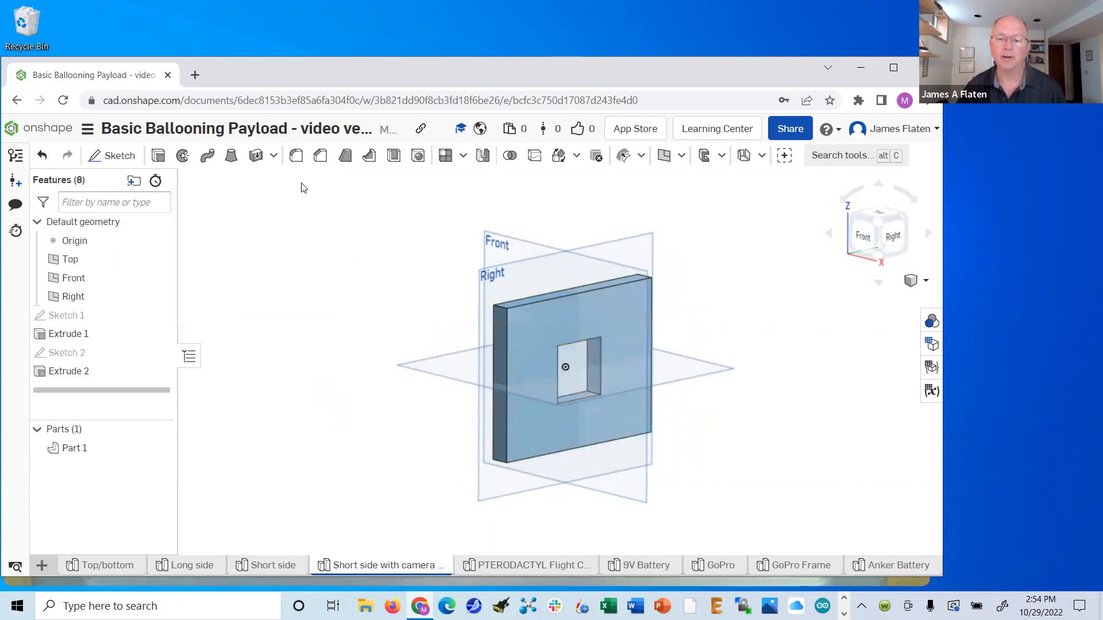
right_drag(753, 394, 751, 369)
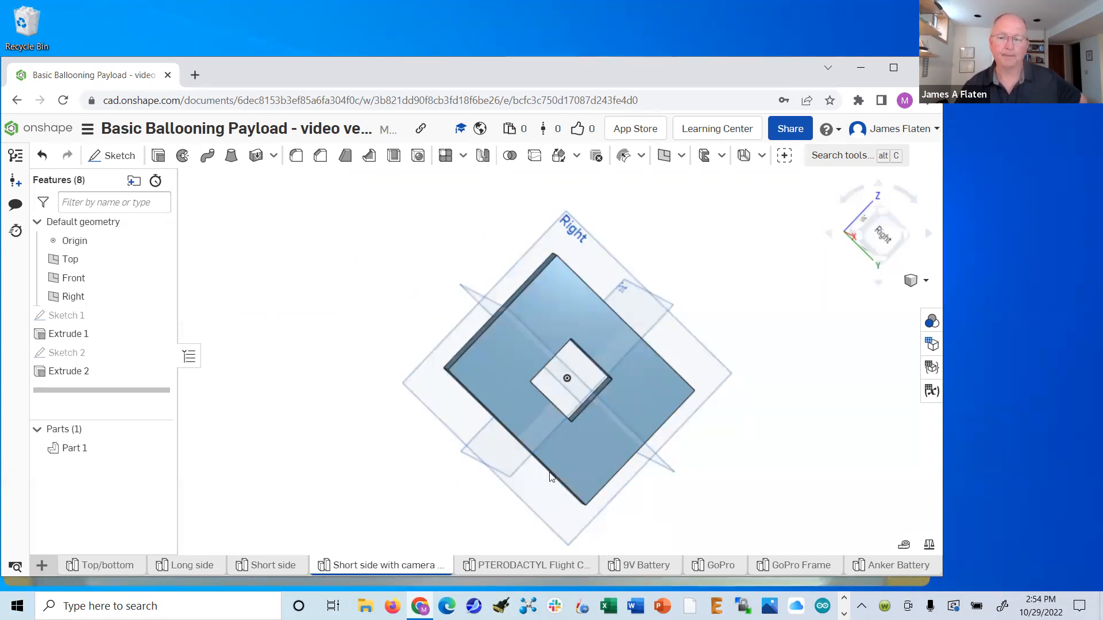
- Create a new assembly in the document and insert one Top/bottom panel near the origin
click(41, 566)
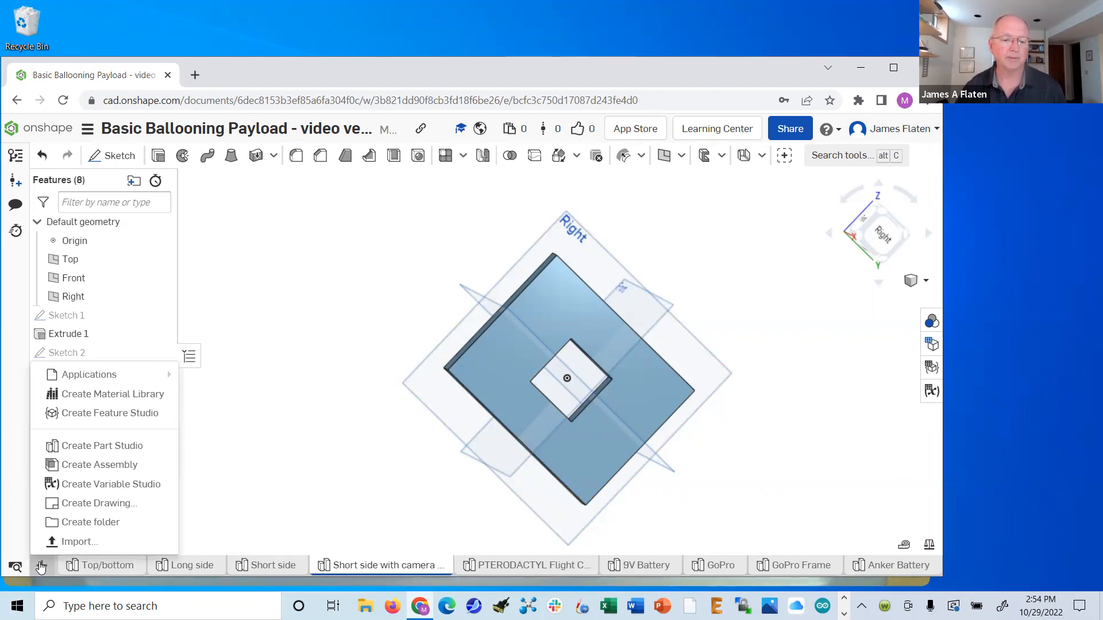
click(75, 465)
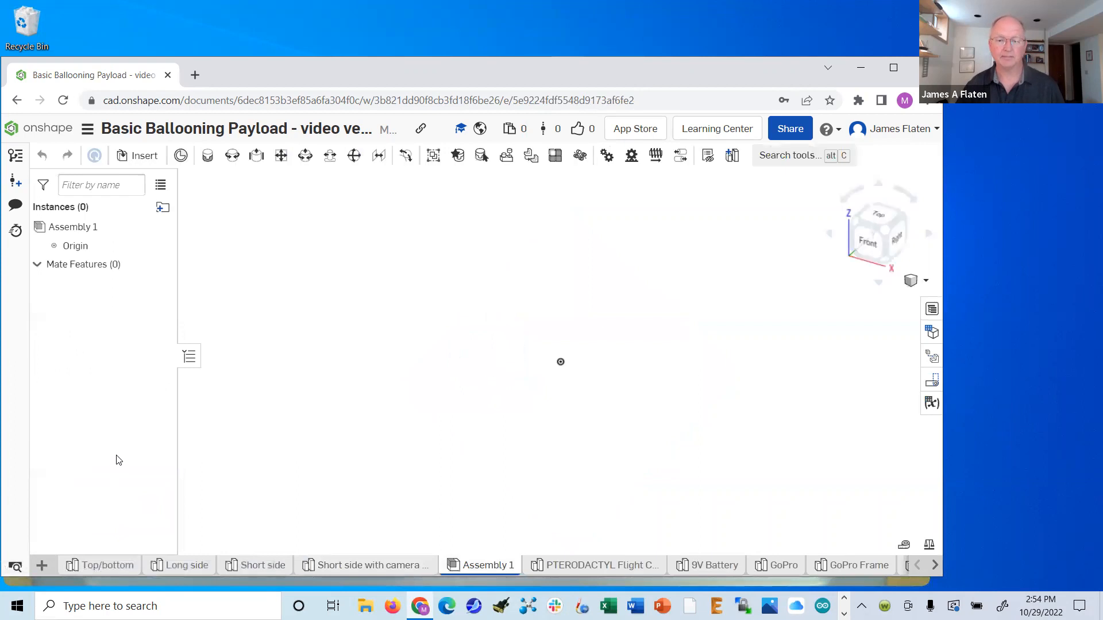
click(138, 156)
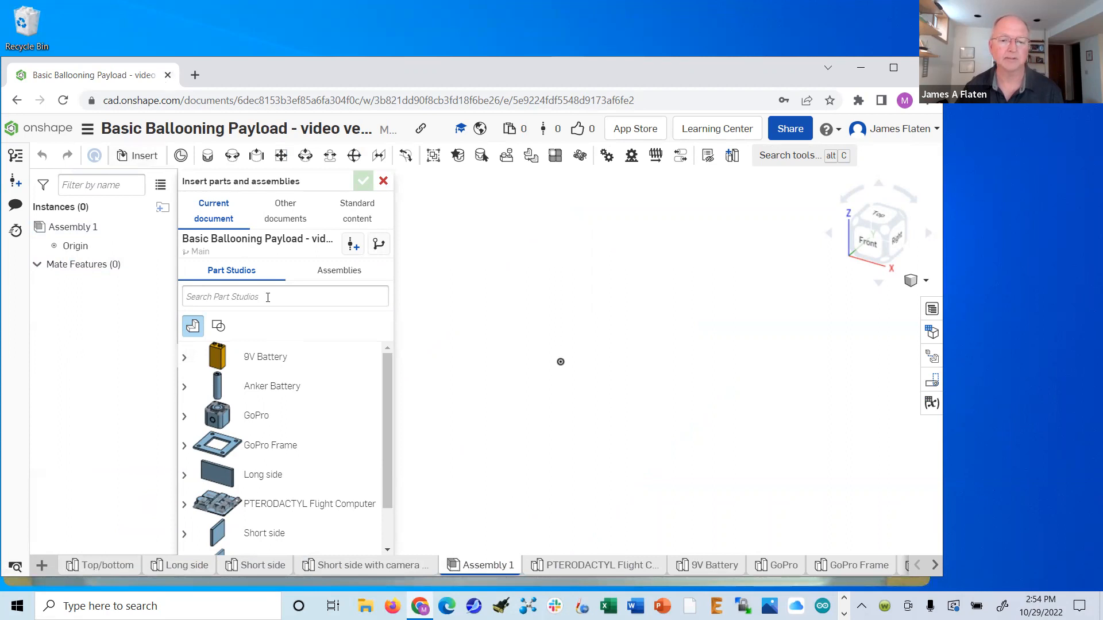
scroll(386, 391, down, 2)
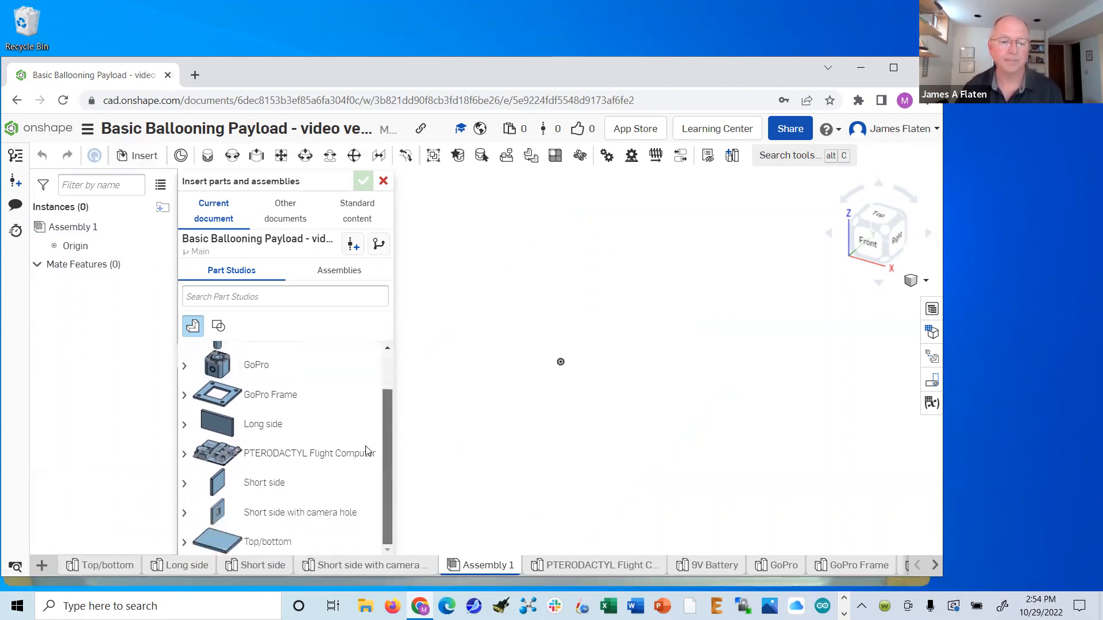
click(235, 543)
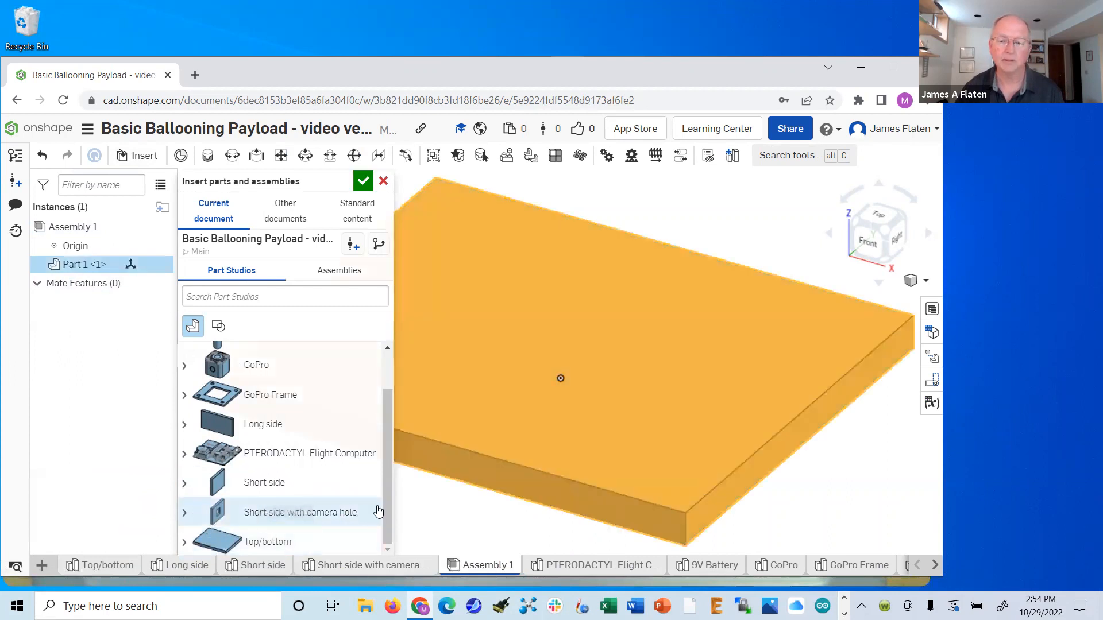
click(658, 395)
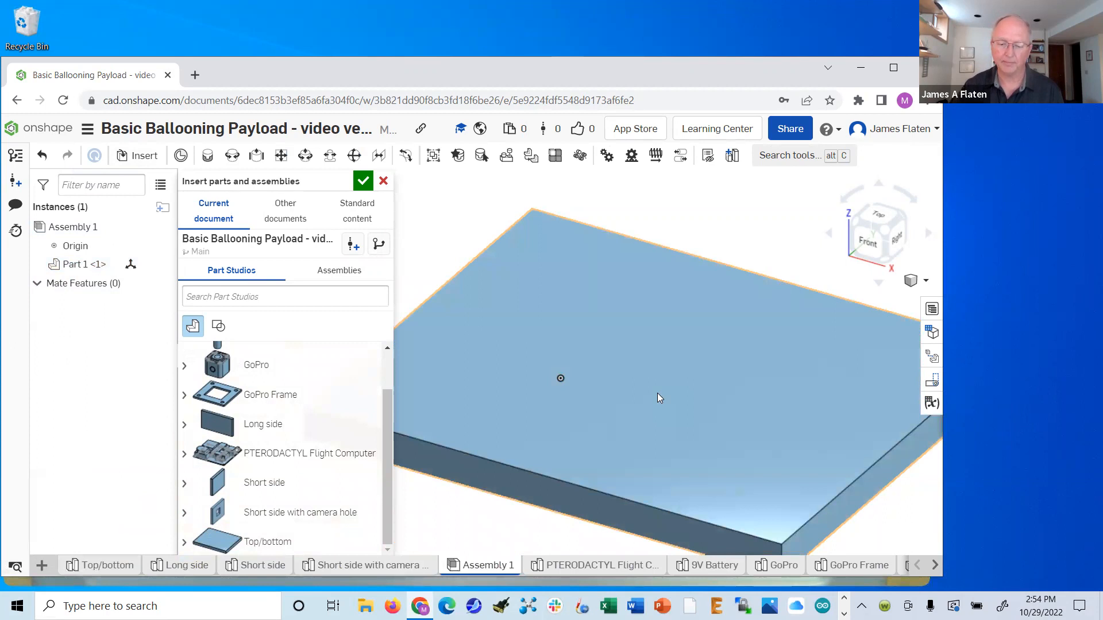
key(f)
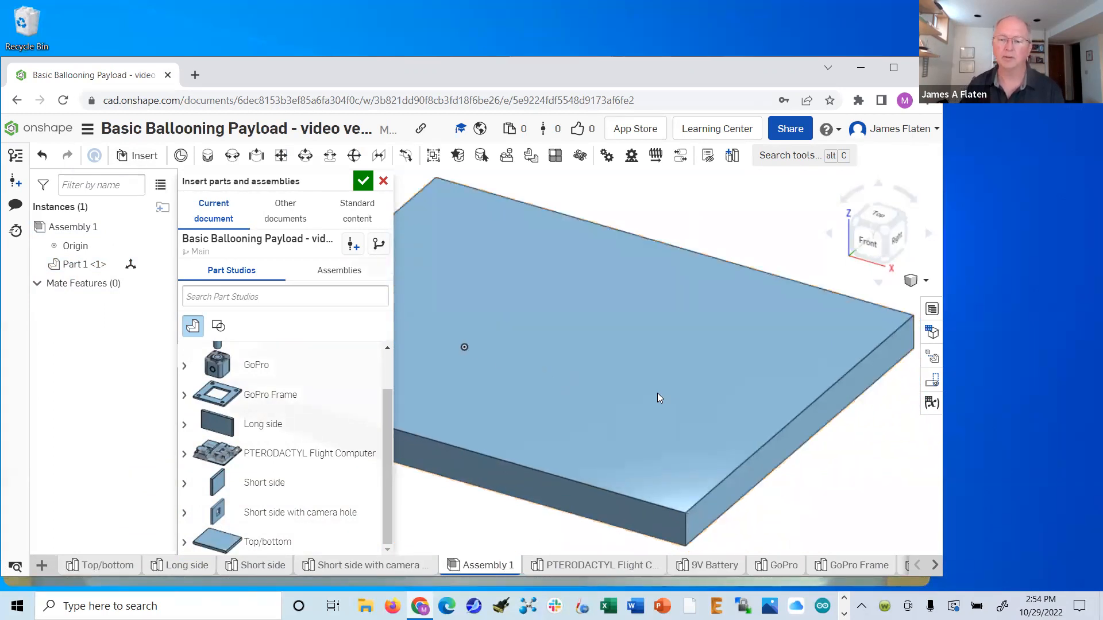
scroll(655, 405, down, 5)
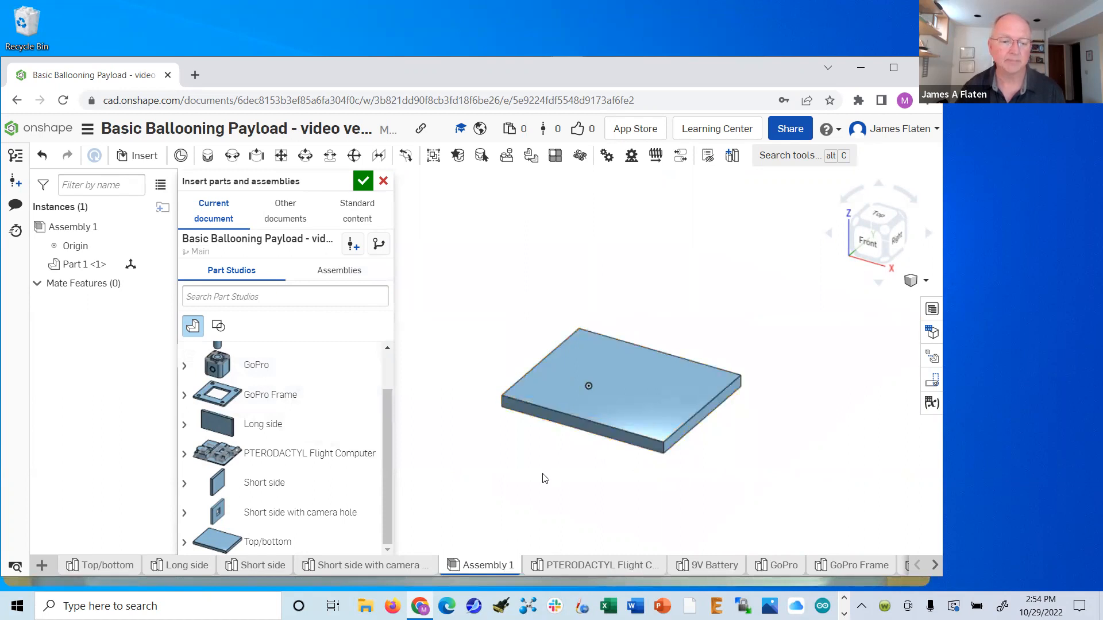
- Insert the Short side with camera hole and the plain Short side at opposite ends of the base panel
click(244, 513)
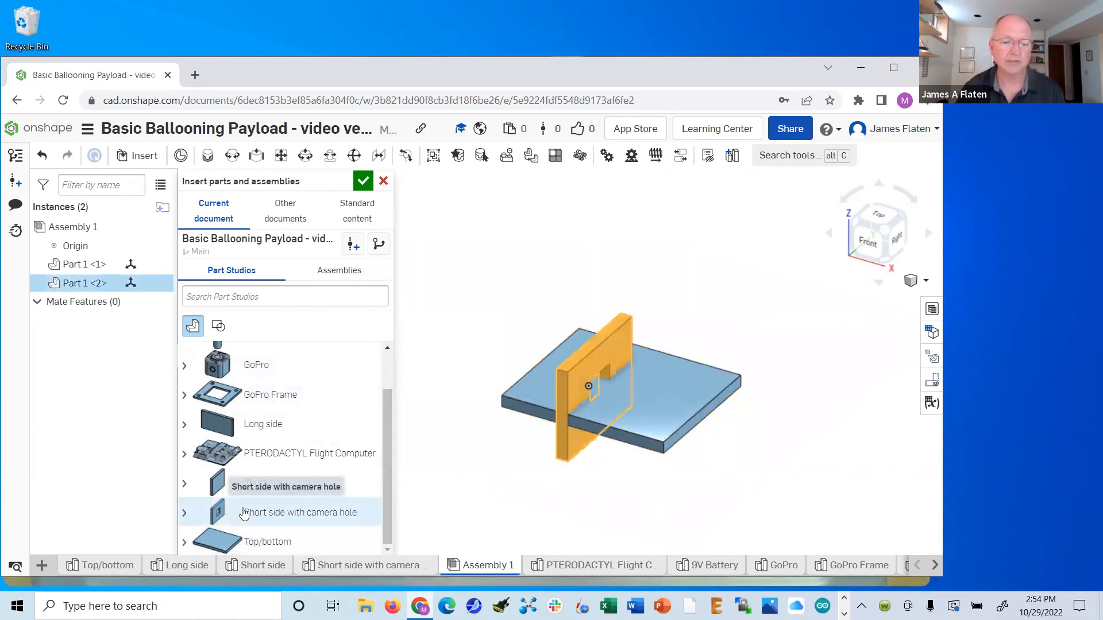
click(799, 415)
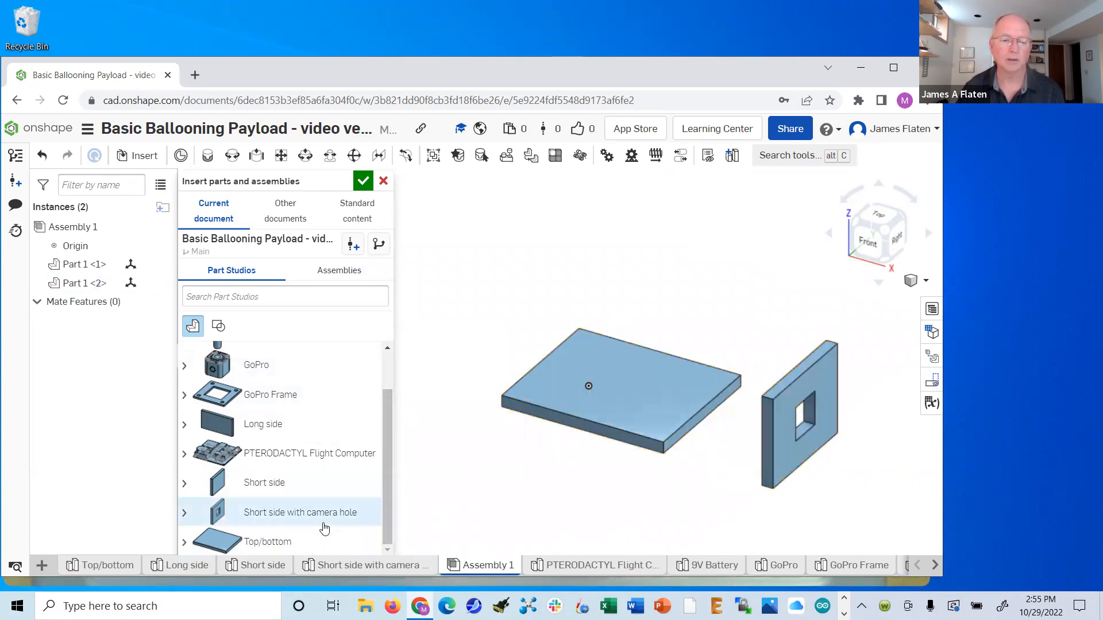
click(256, 482)
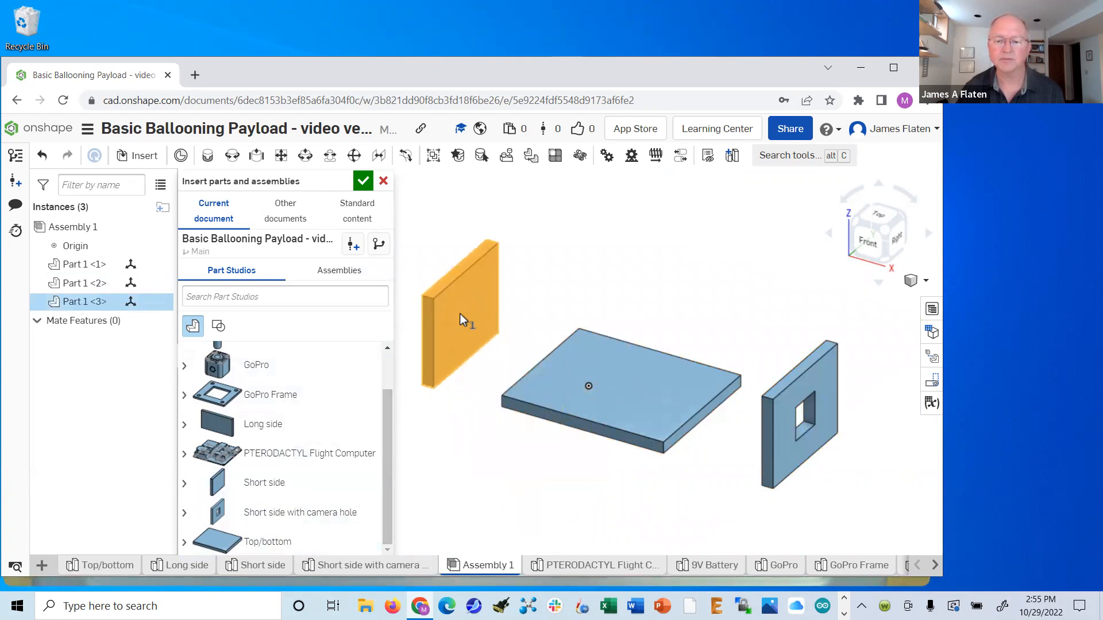
click(460, 315)
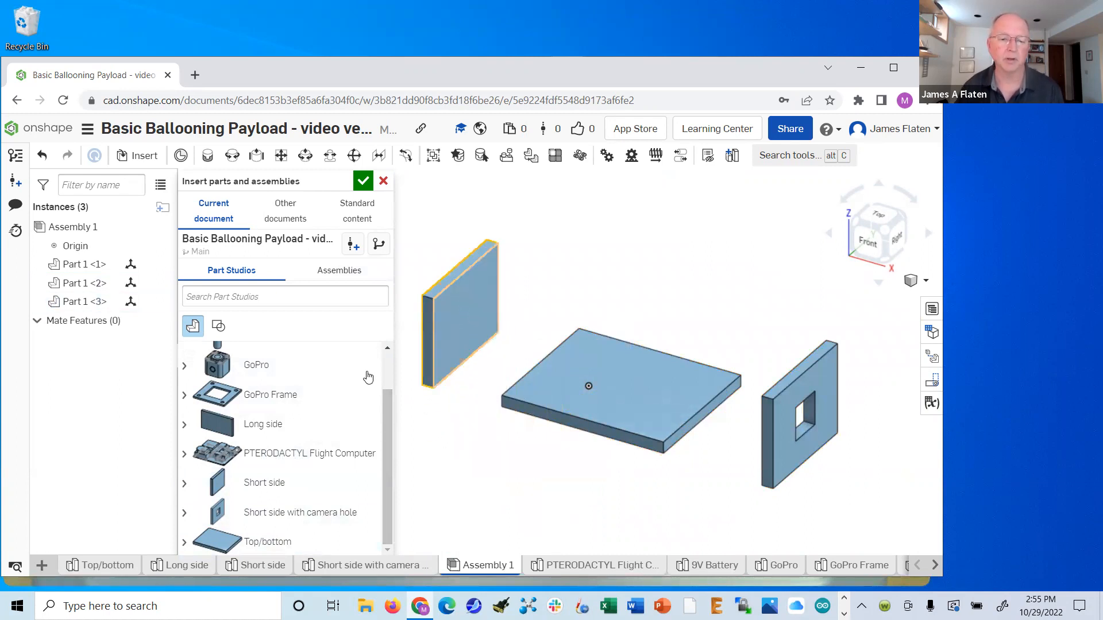
- Insert two Long side panels, one behind and one in front of the base panel, and finish inserting parts
click(215, 427)
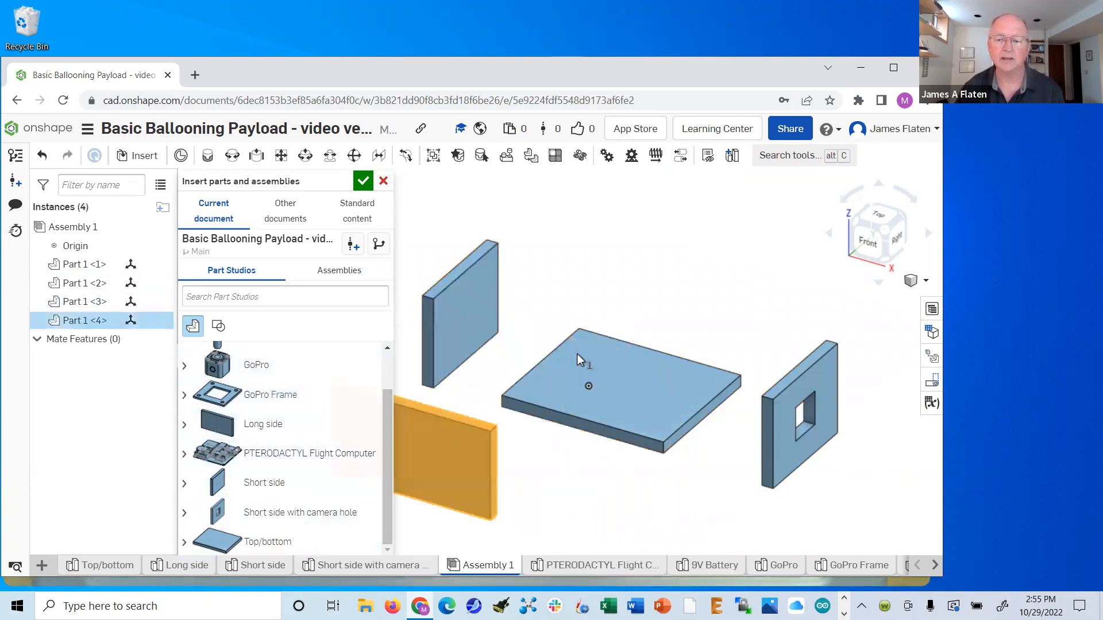
click(700, 283)
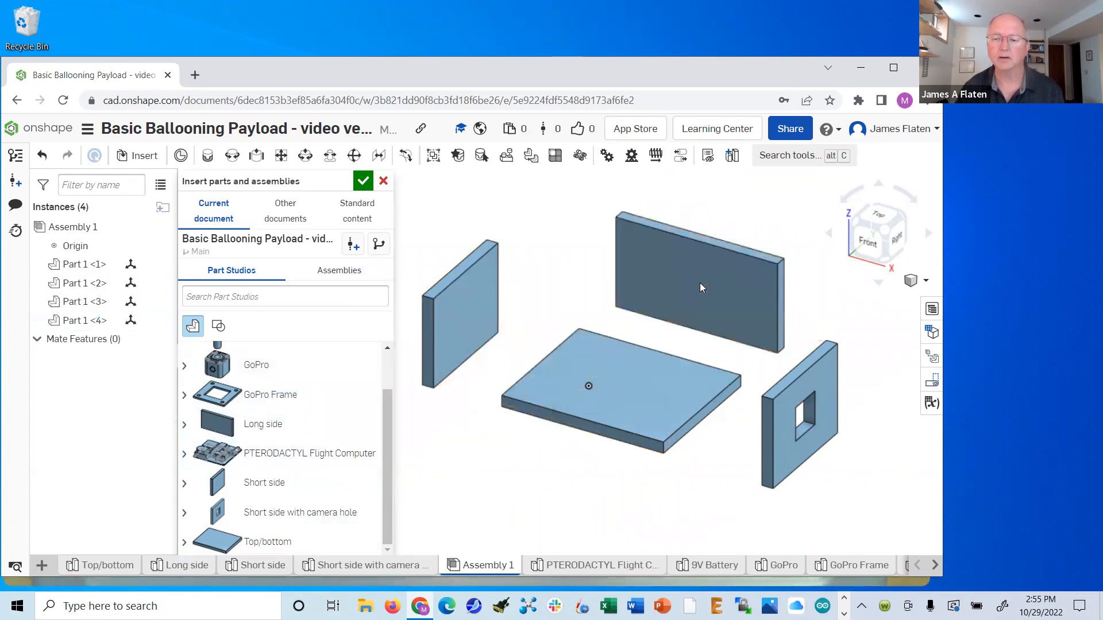
click(217, 424)
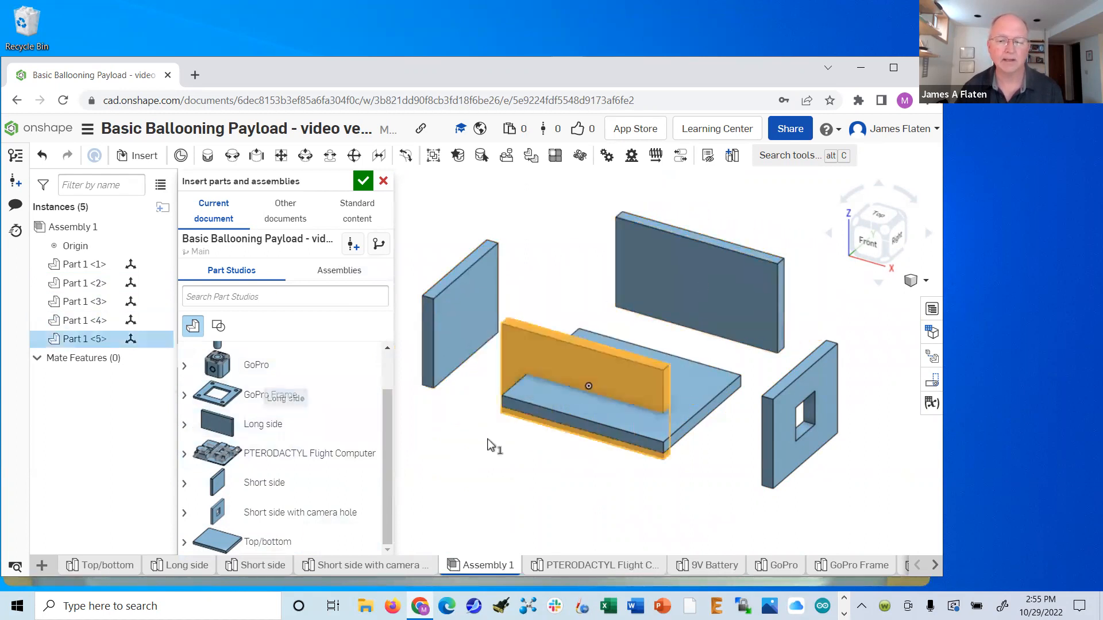
click(515, 468)
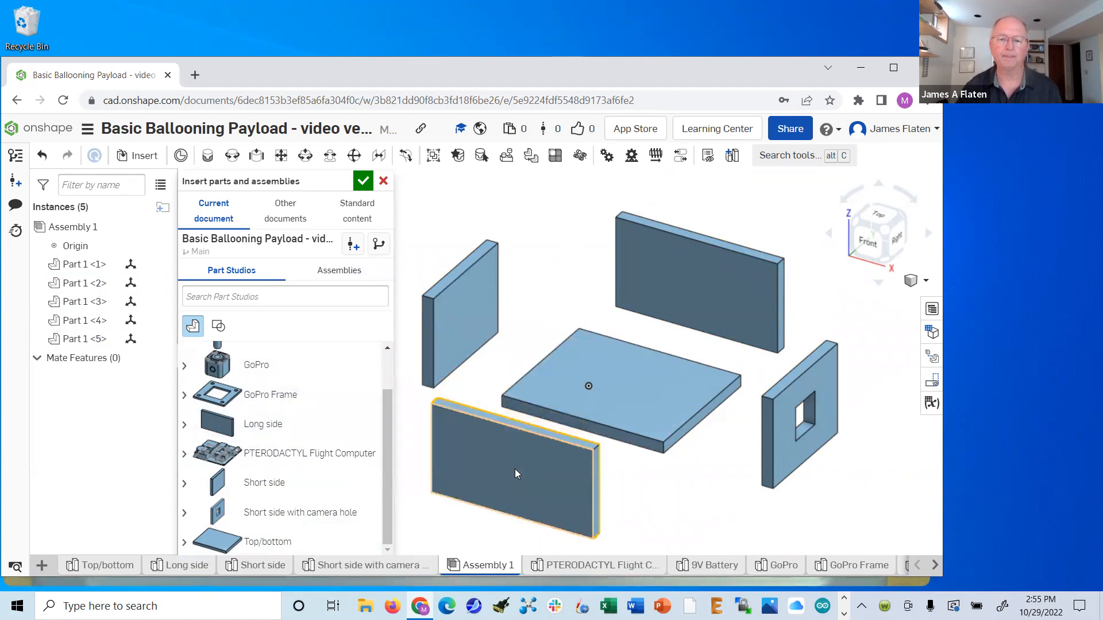
click(363, 183)
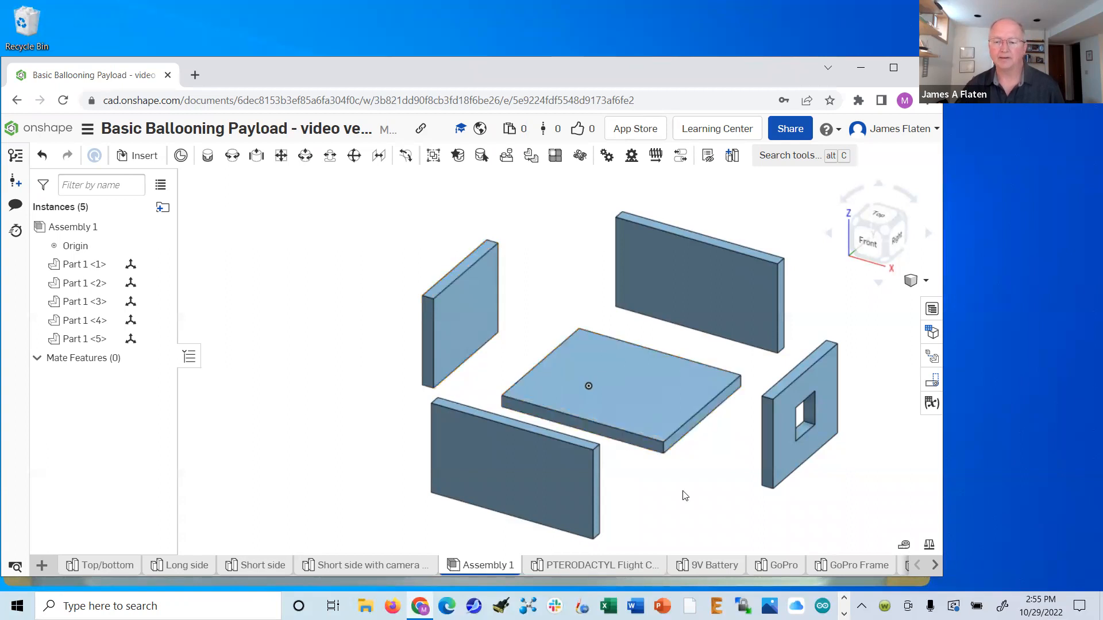
- In a near-front view, move the front long side panel up until it overlaps the plain short side
key(f)
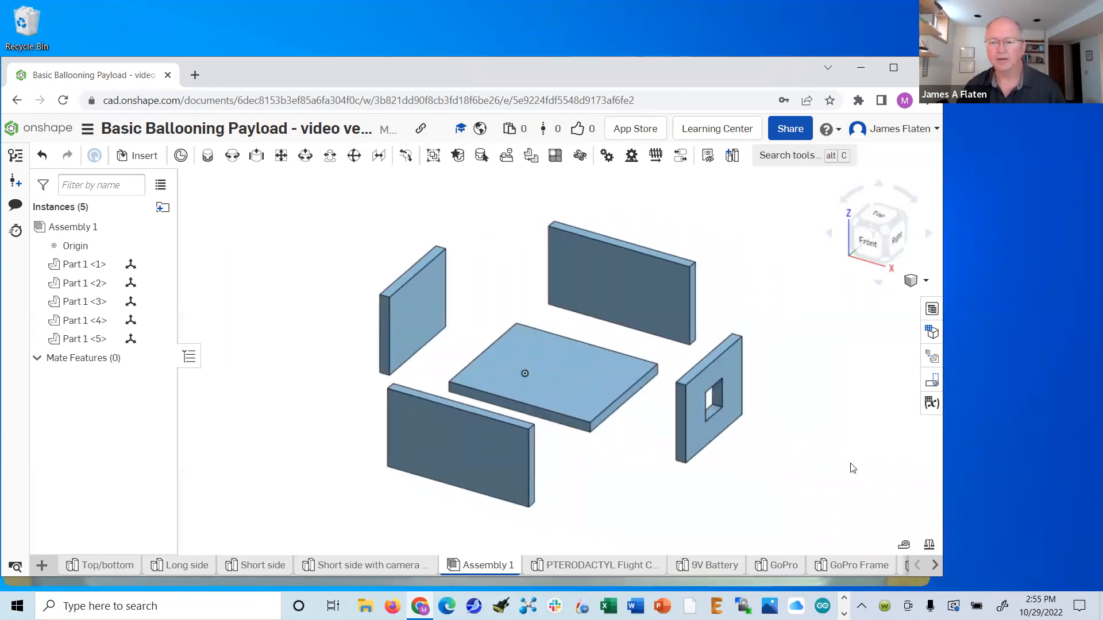
key(shift+1)
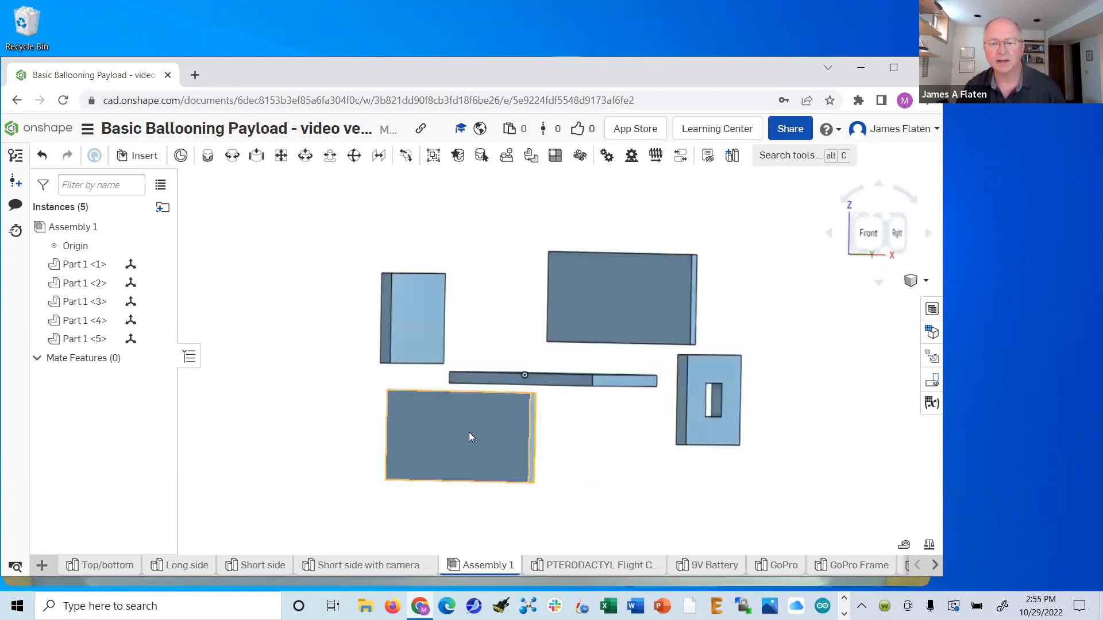
drag(467, 428, 355, 328)
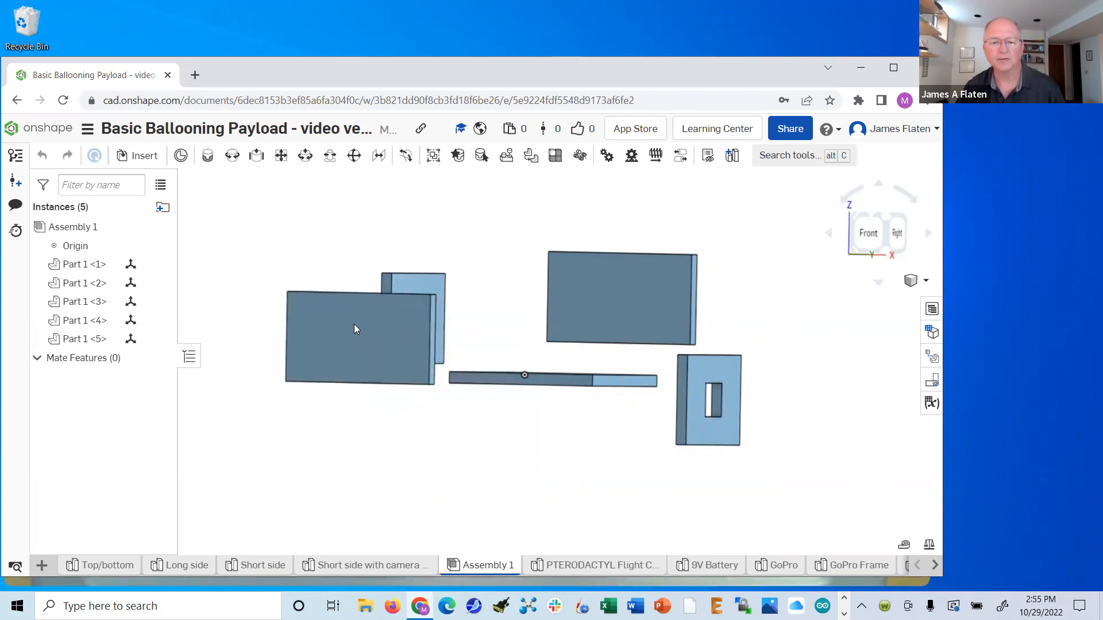
right_drag(672, 456, 610, 463)
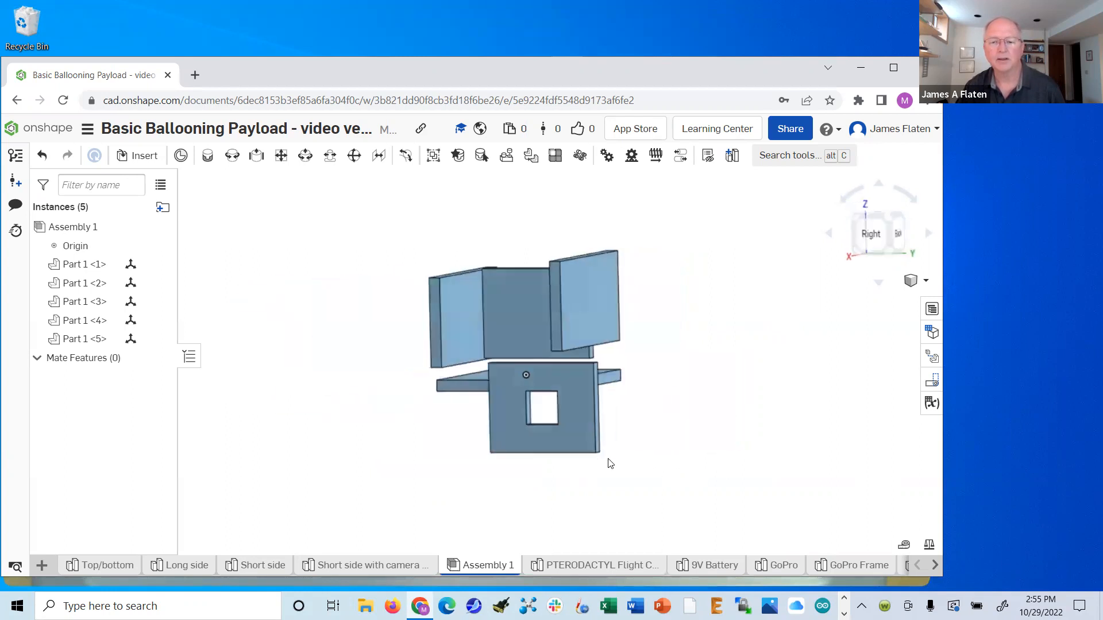
- Reposition the long and short side panels around the base panel so each stands clear beside its own edge
drag(587, 307, 693, 373)
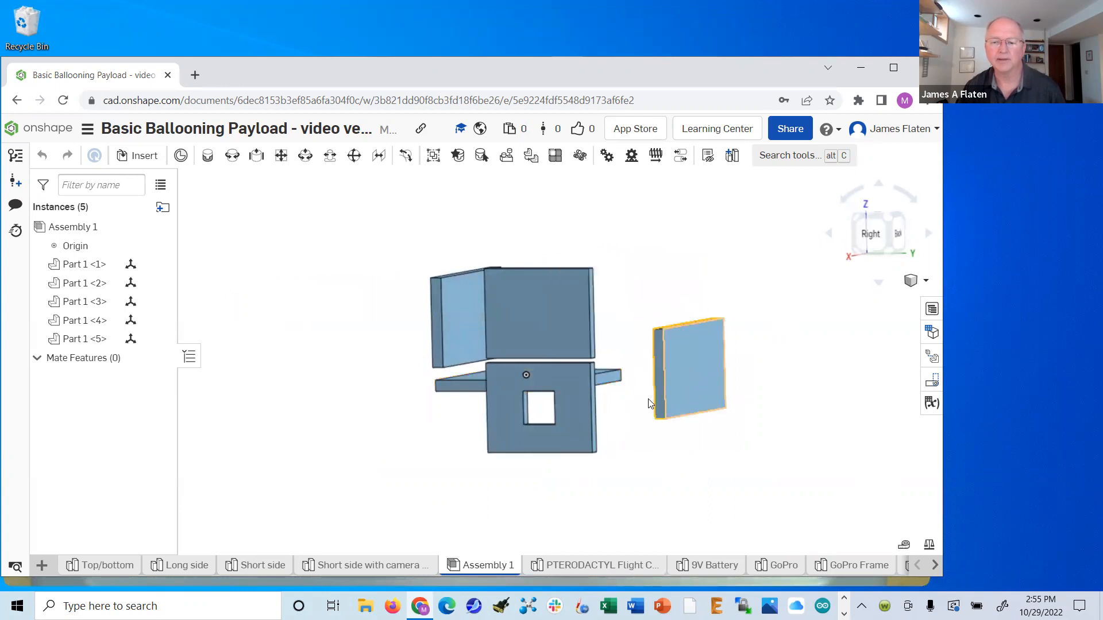
drag(541, 488, 658, 477)
right_drag(638, 492, 685, 478)
drag(663, 376, 570, 292)
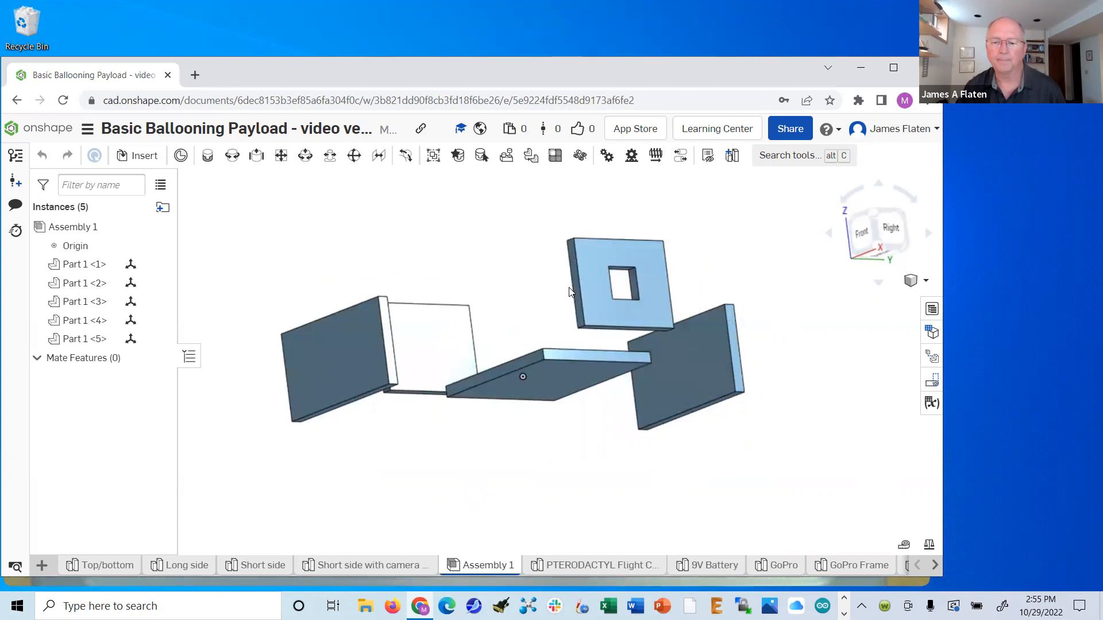
right_drag(569, 438, 618, 483)
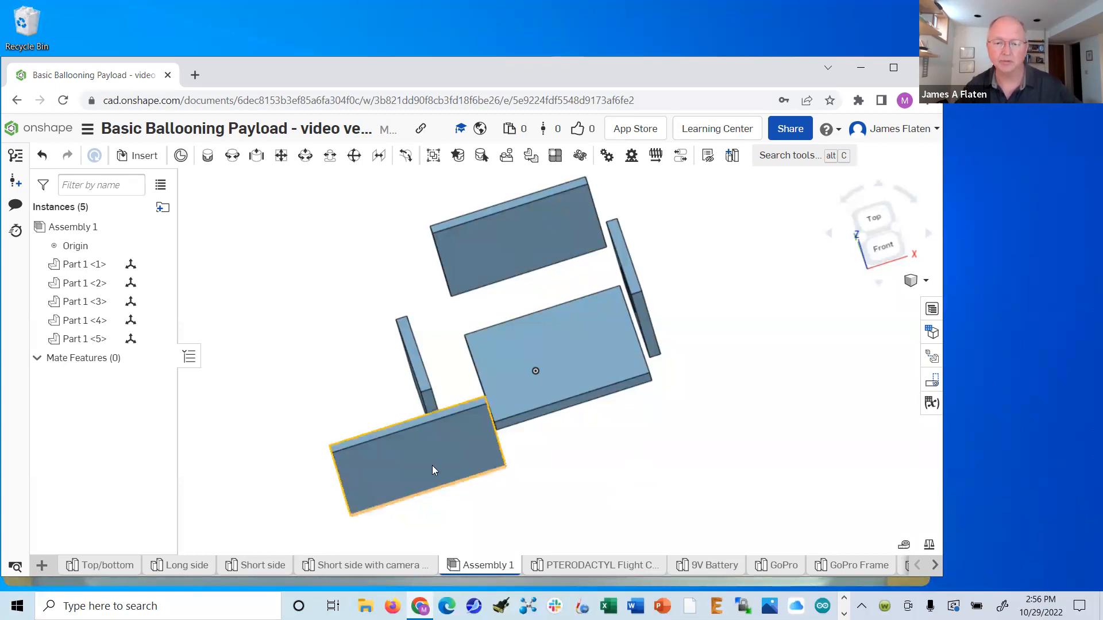
drag(546, 443, 607, 431)
mouse_move(773, 452)
right_down()
mouse_move(747, 475)
mouse_move(775, 460)
right_up()
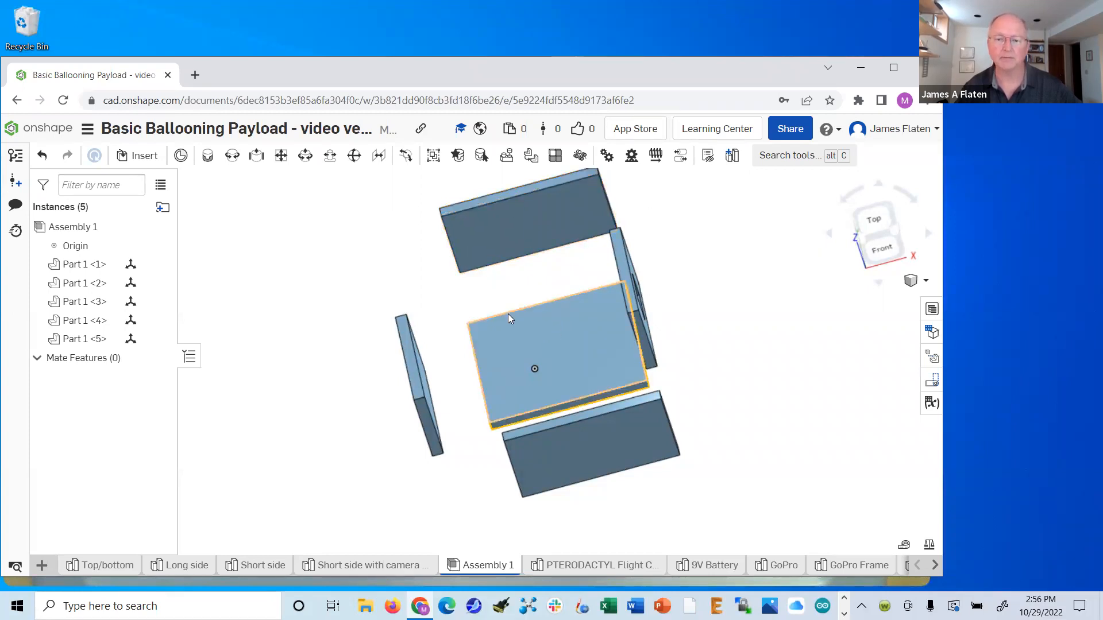
- Add a Fastened mate between the centre of the base panel's face and the lower right corner of the rear long side
click(207, 158)
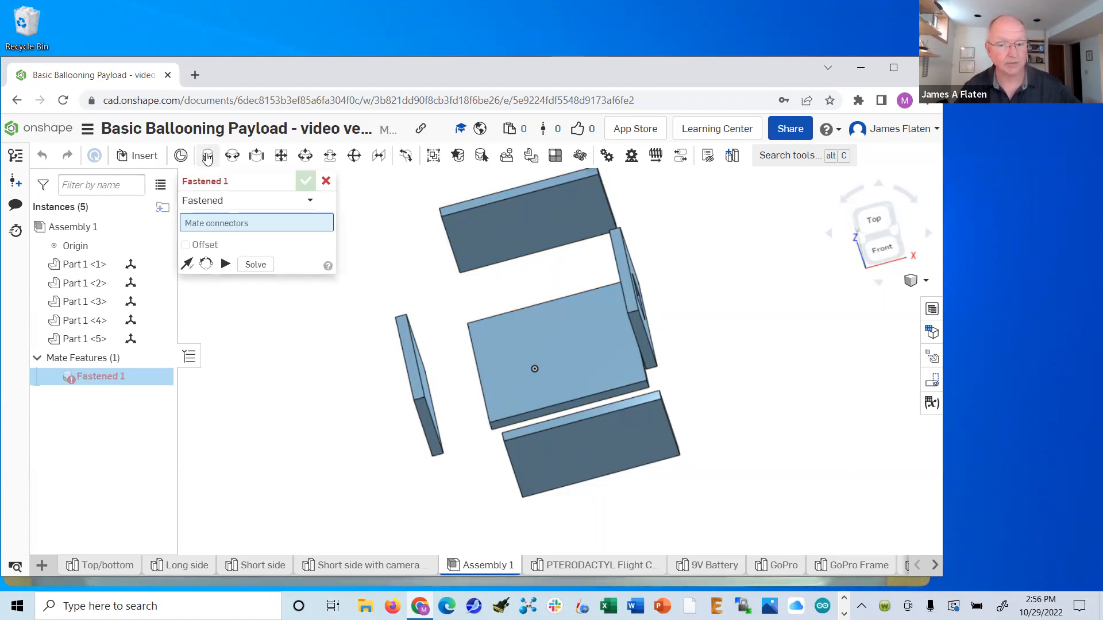
click(525, 334)
right_drag(740, 357, 692, 299)
scroll(688, 297, up, 5)
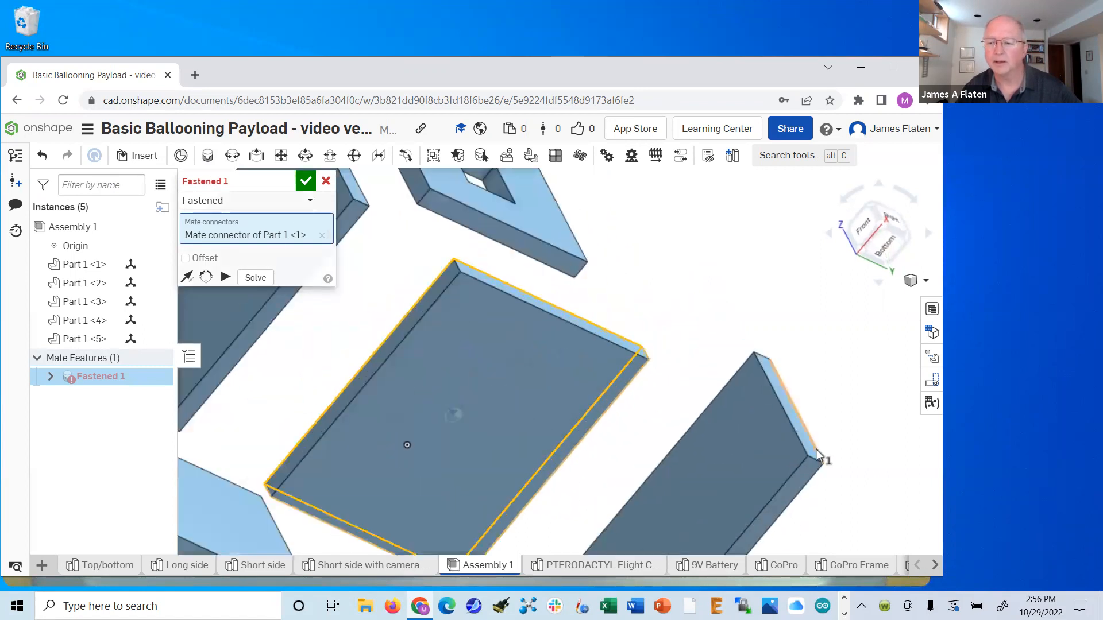
click(788, 487)
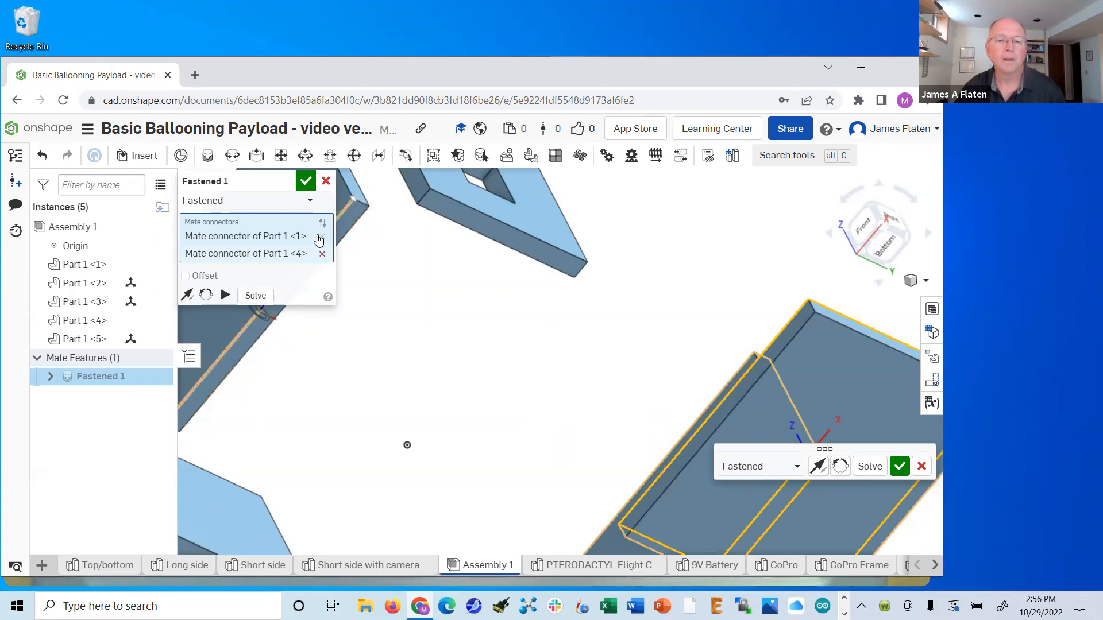
click(306, 181)
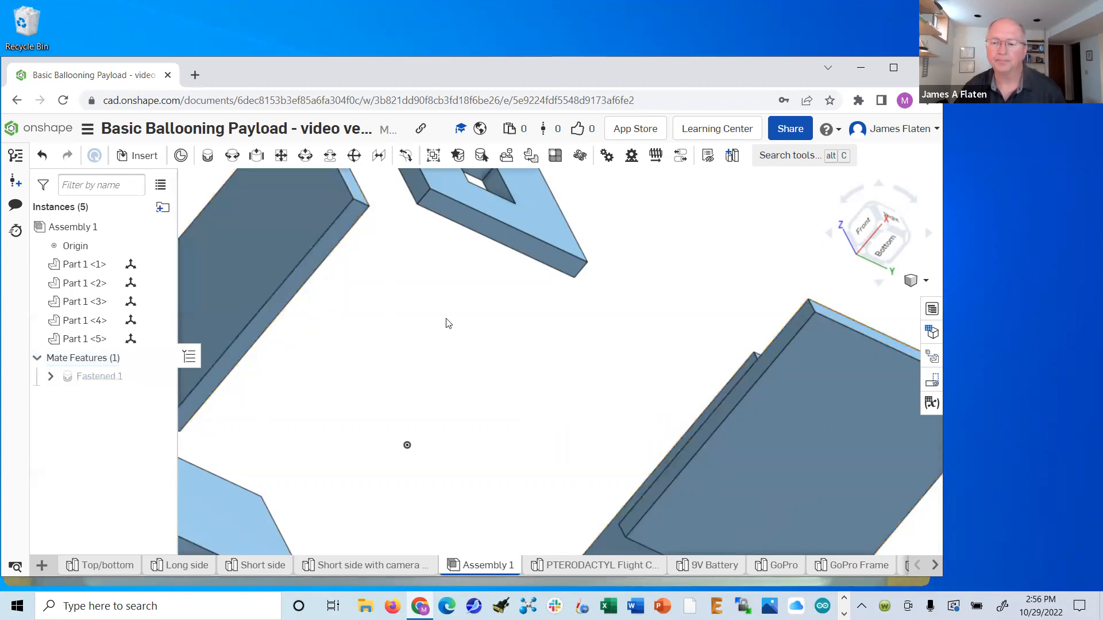
- Move the short side with camera hole and the unattached long side away from the two mated panels
right_drag(457, 337, 486, 380)
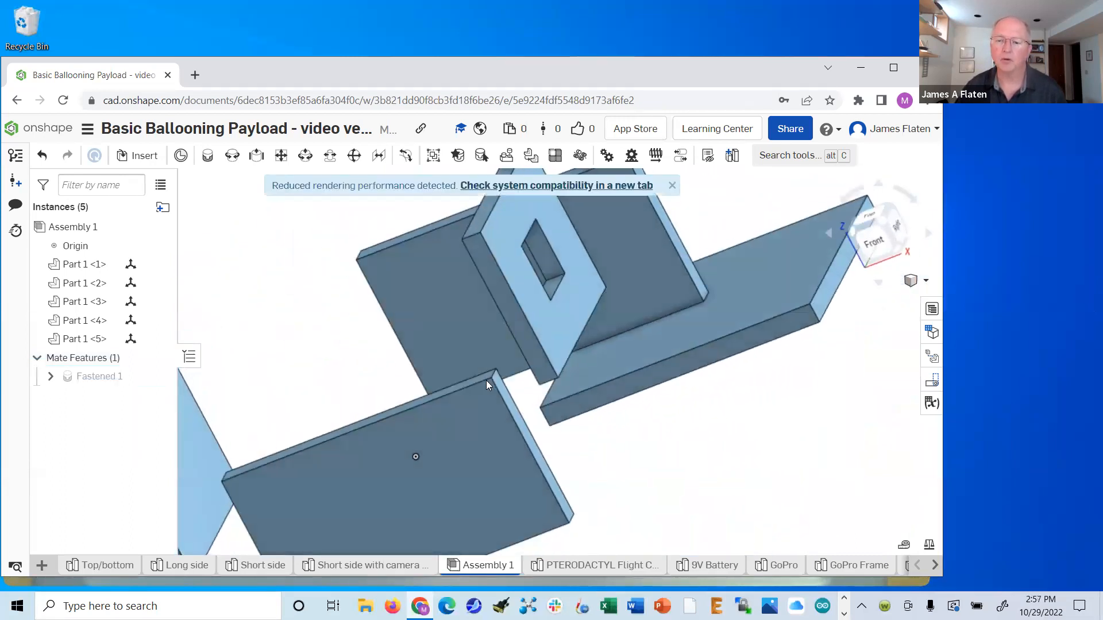
right_drag(486, 381, 511, 376)
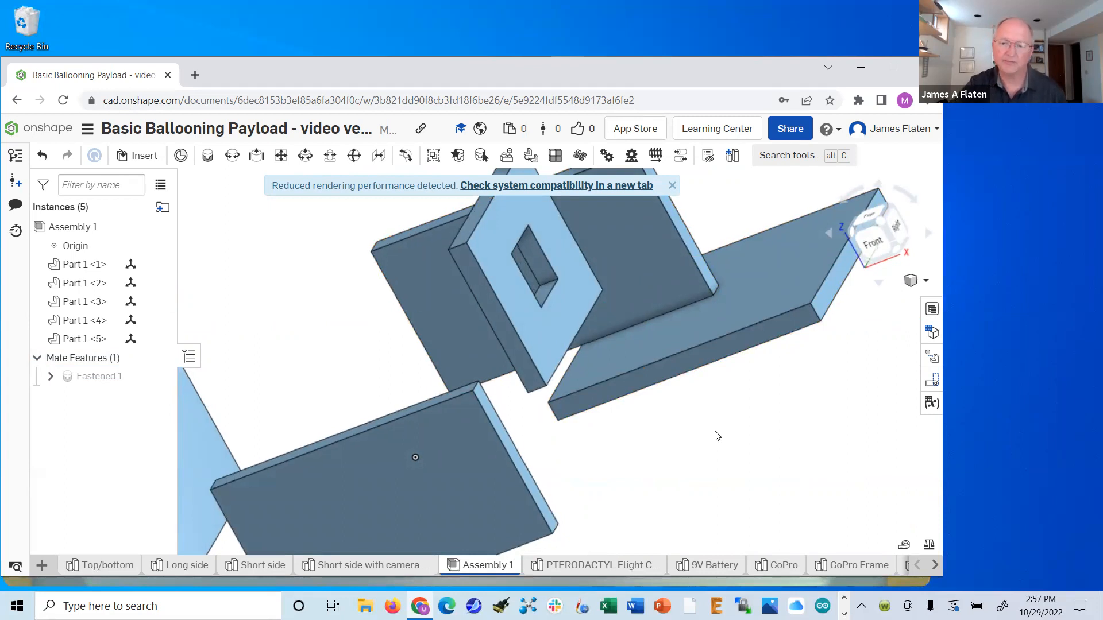
scroll(717, 436, down, 5)
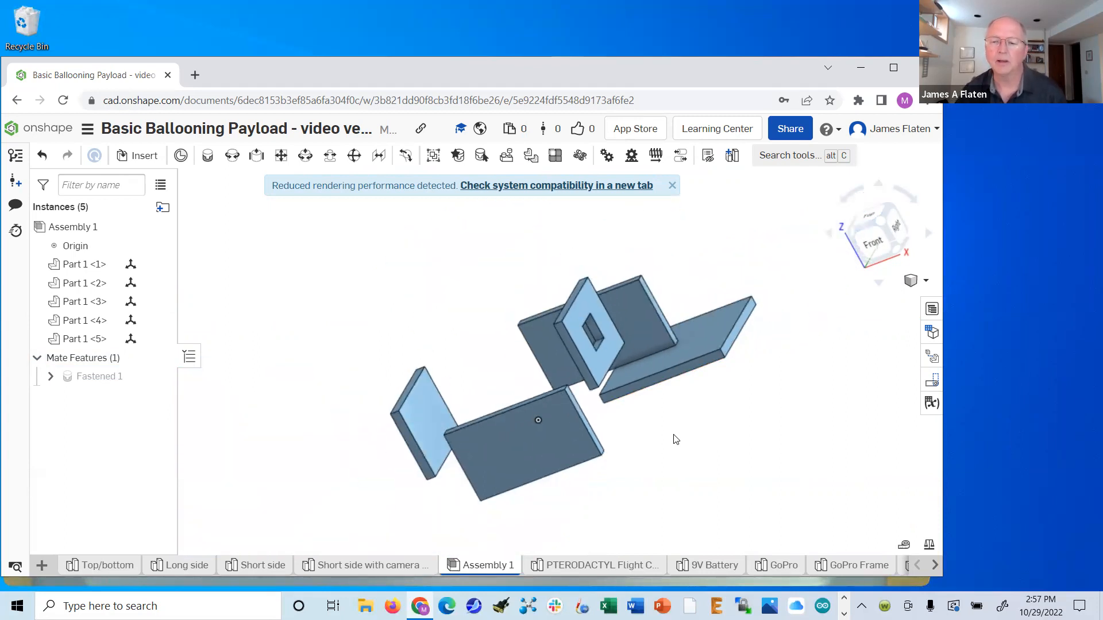
drag(587, 362, 814, 484)
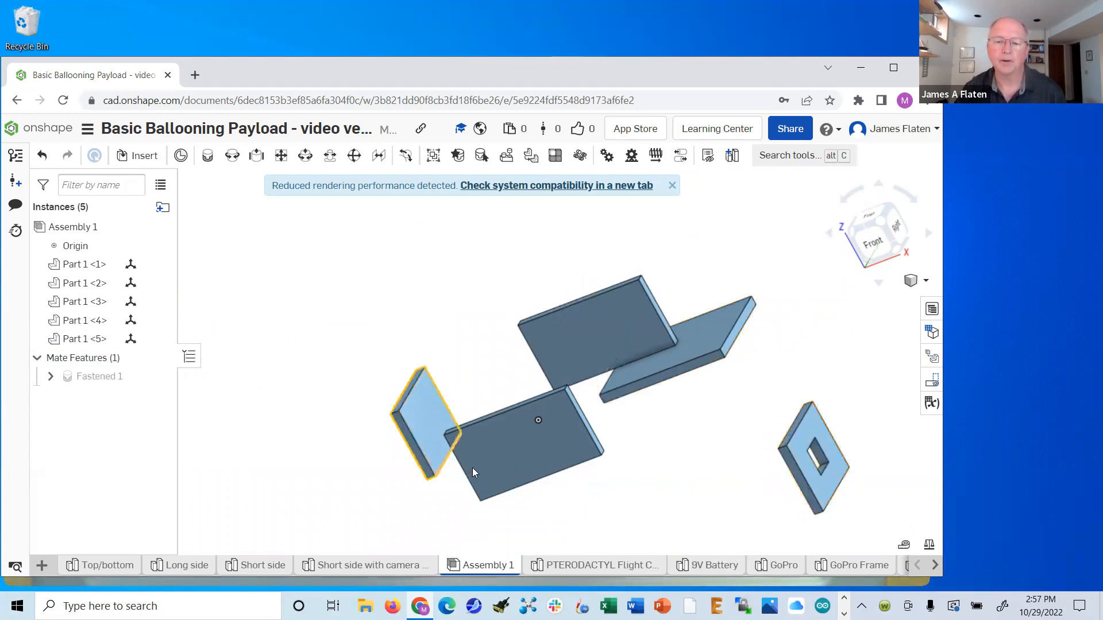
drag(465, 513, 448, 521)
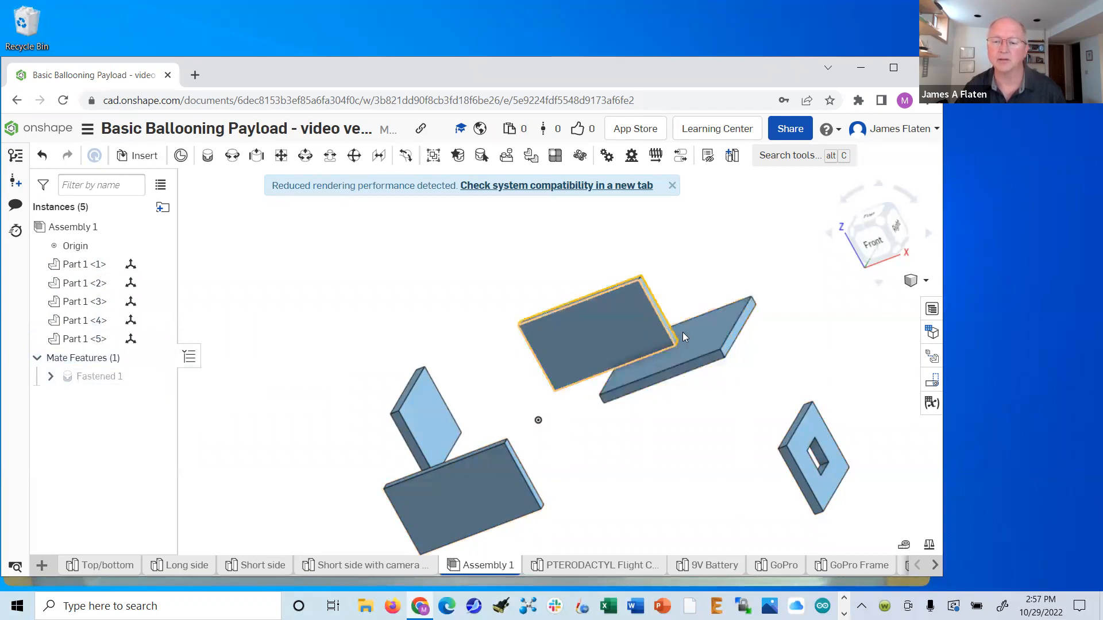
- Reopen the Fastened 1 mate for editing, enable its offset, and set the X offset to 2 in
click(84, 378)
double_click(84, 378)
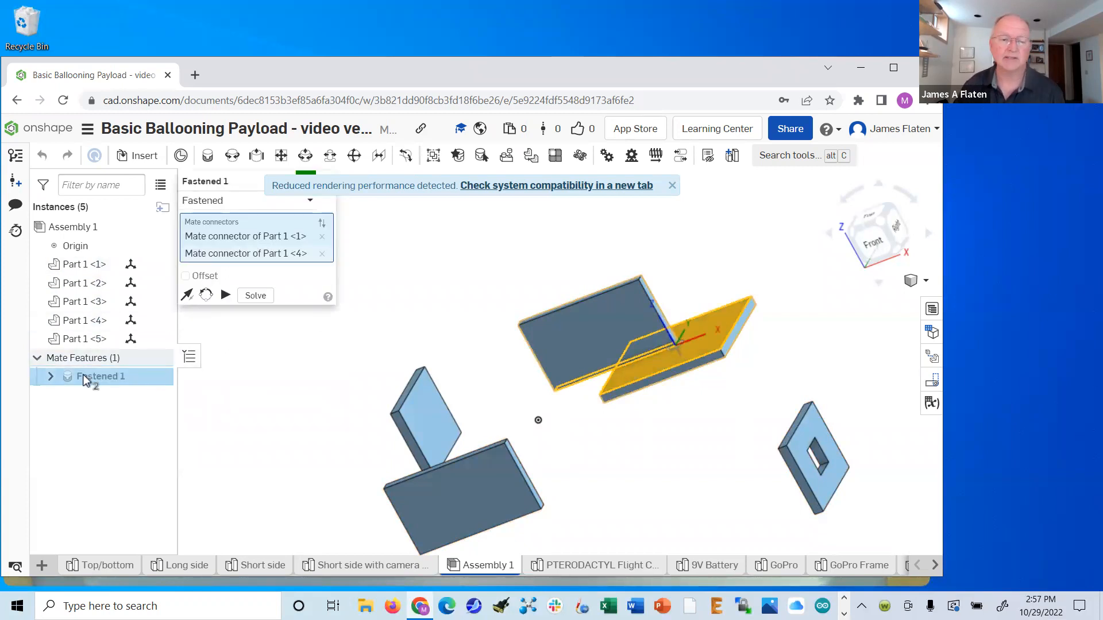
click(185, 277)
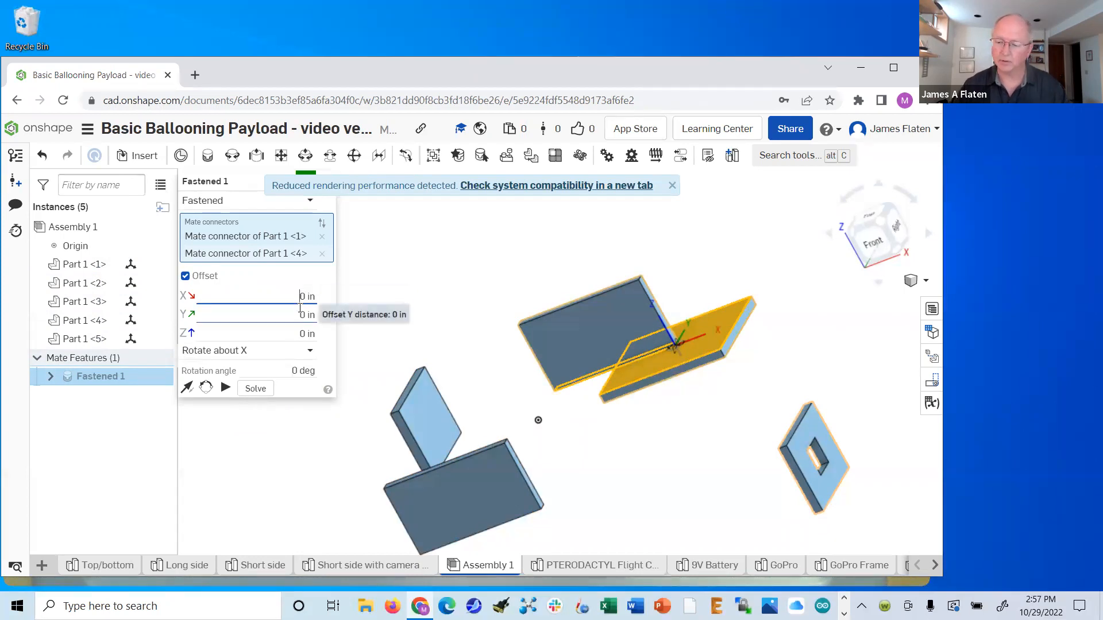
key(Return)
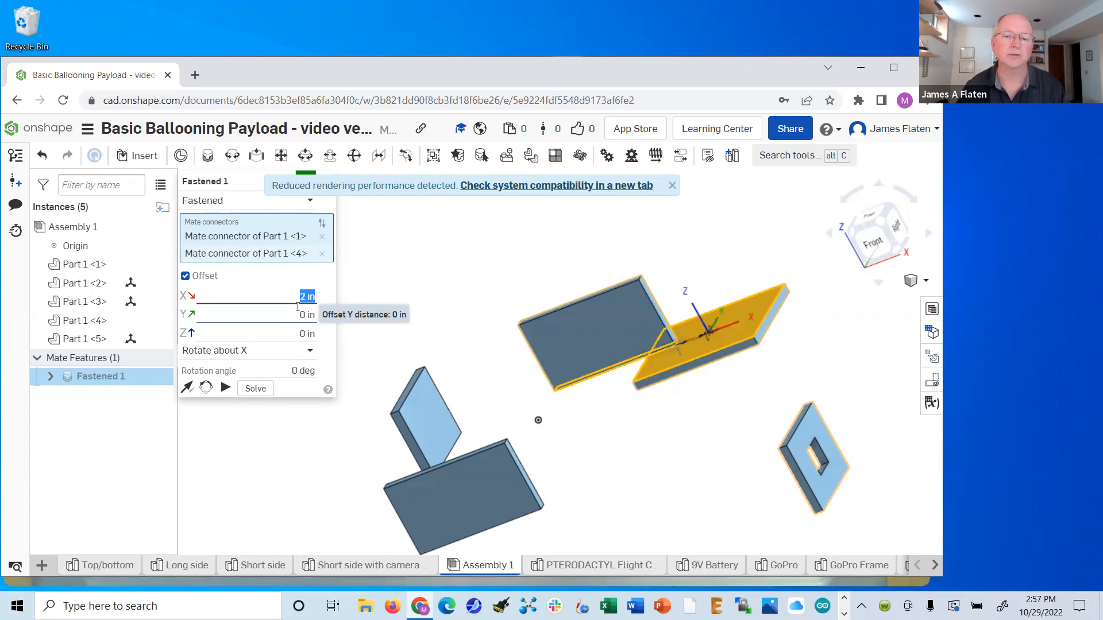
- Set the X offset of the fastened mate to -2 in
click(300, 296)
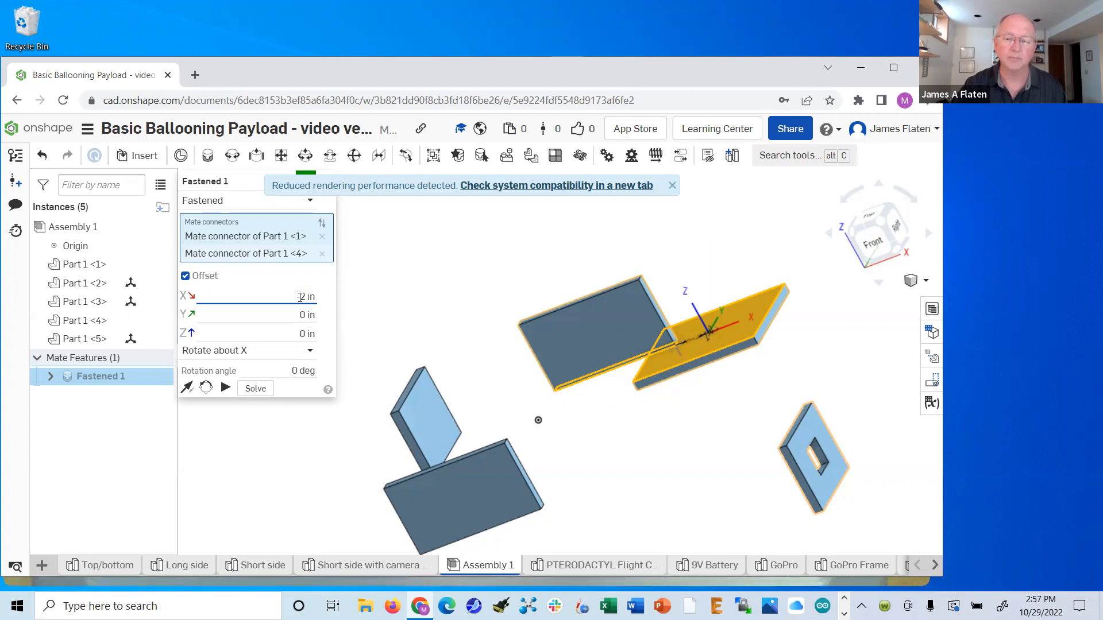
key(Return)
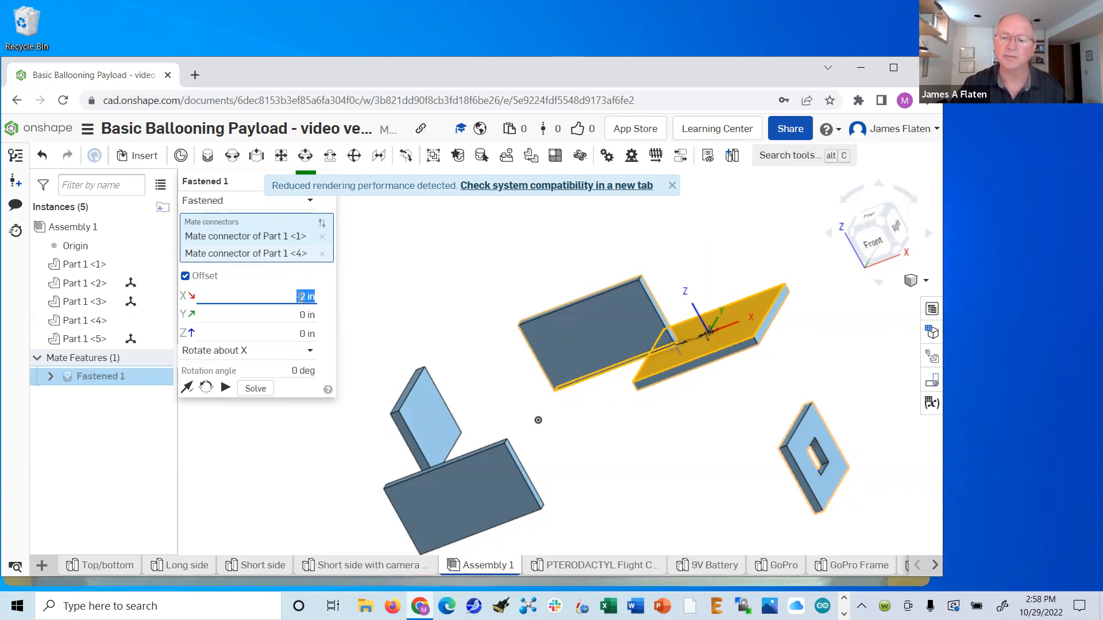
text(-2)
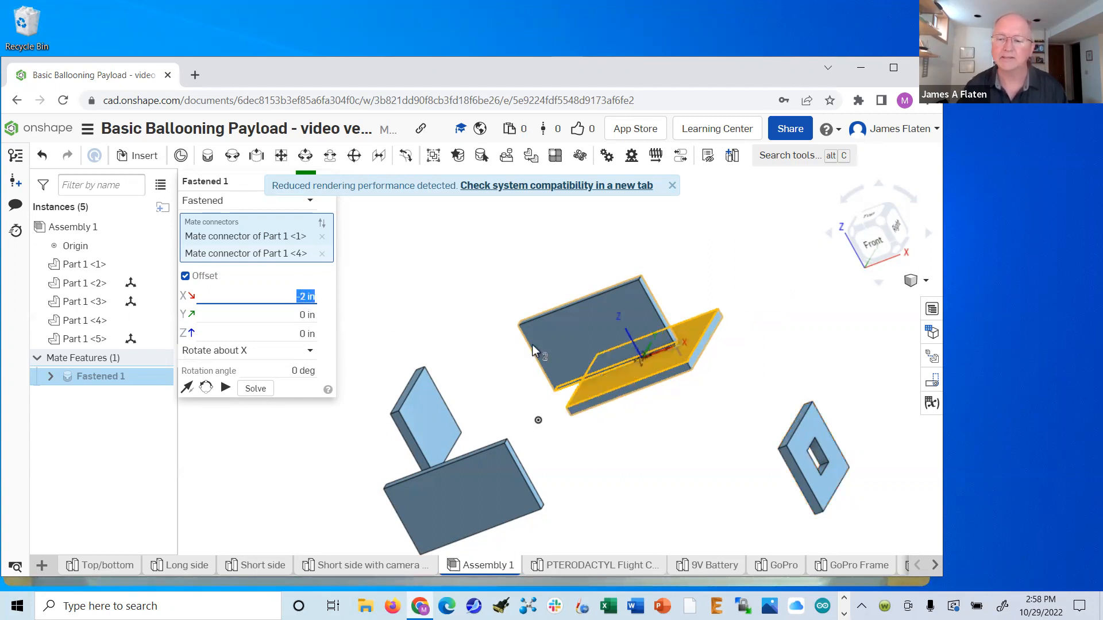
key(Return)
- Try an X offset of -3 in for the mate, then set it to -3.5 in
right_drag(764, 328, 793, 337)
click(303, 297)
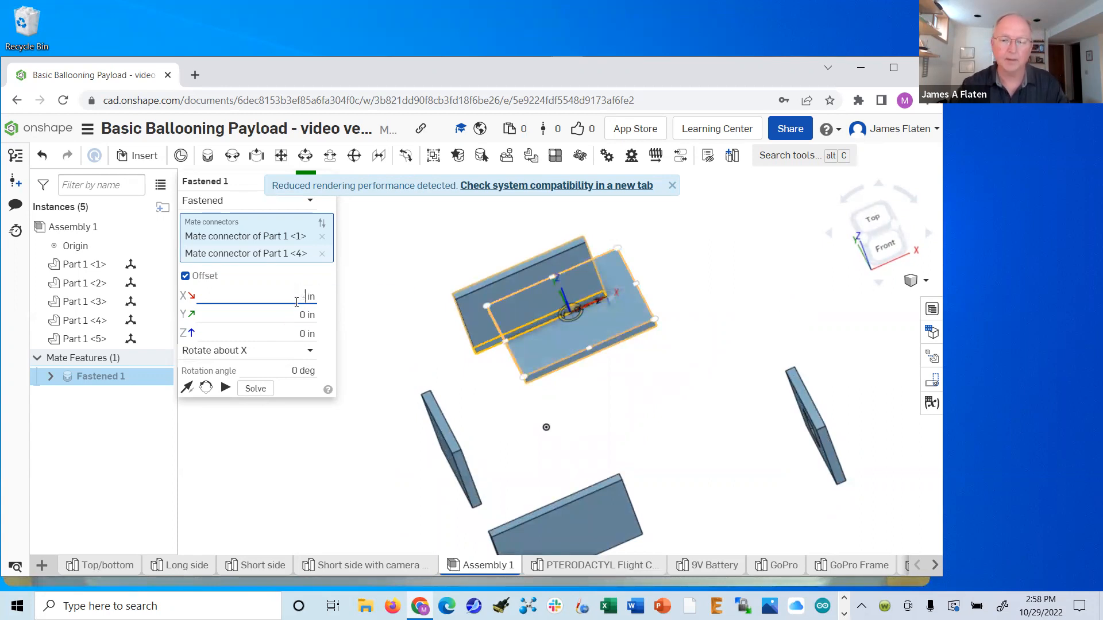
key(Return)
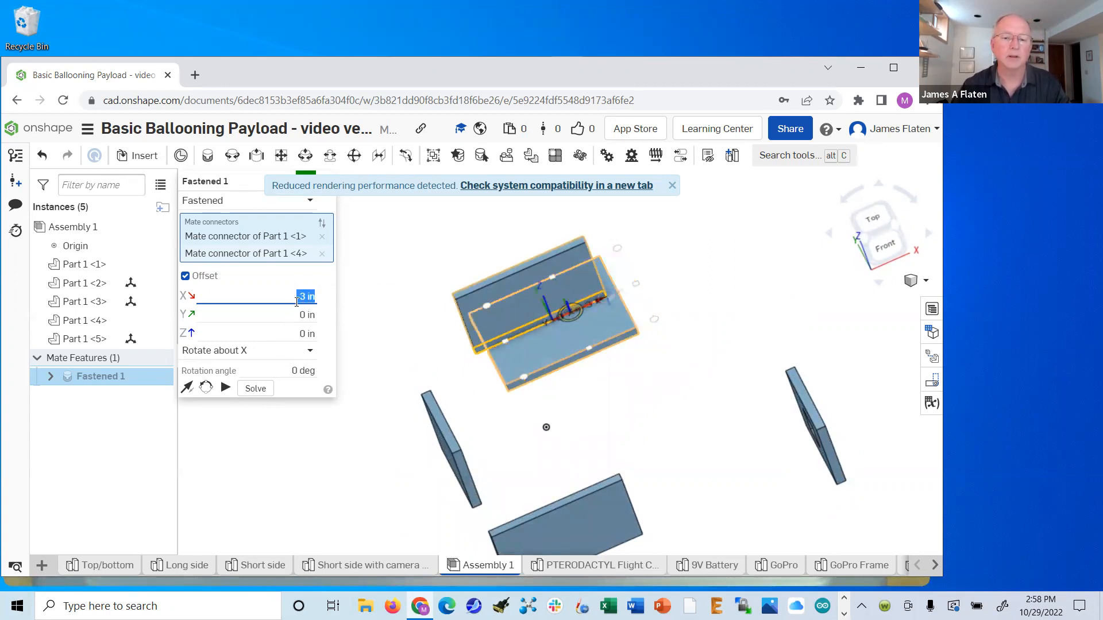
click(302, 313)
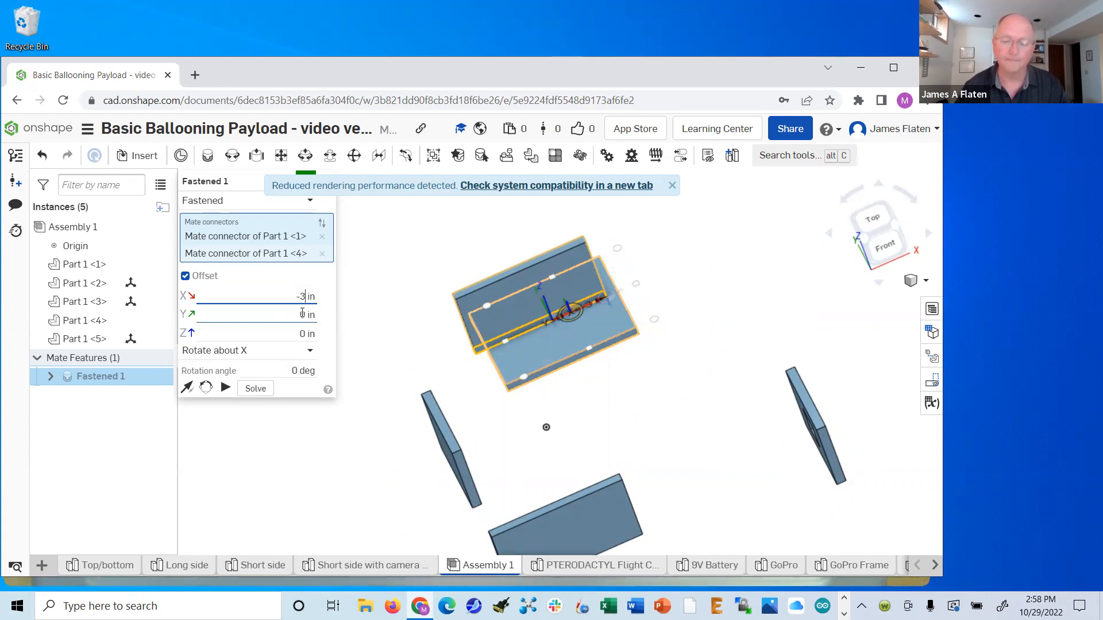
key(Return)
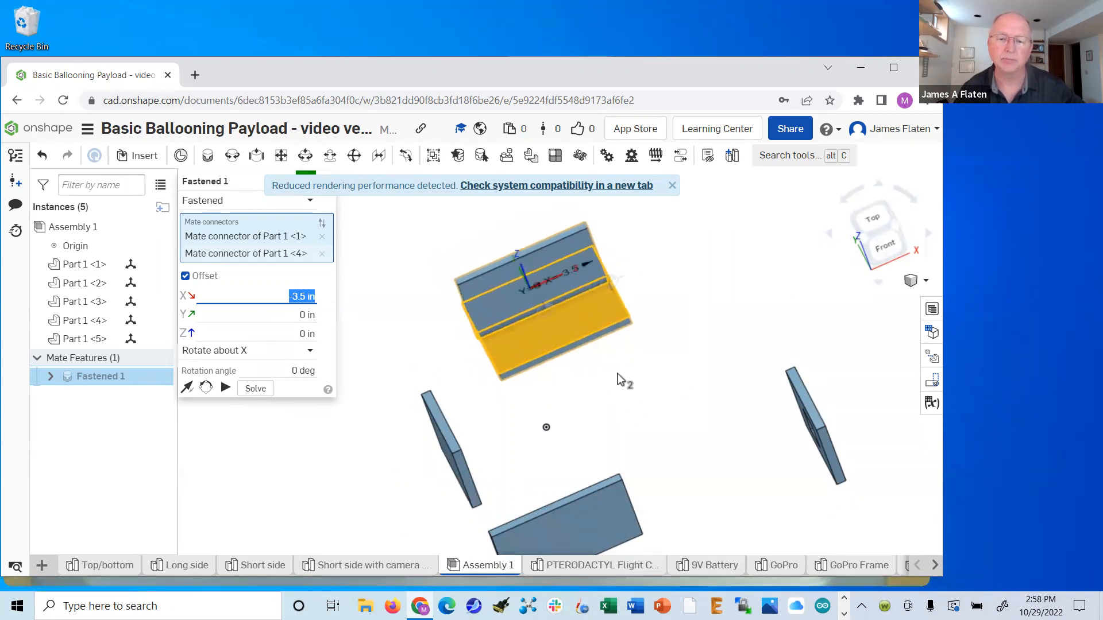
- Set the Y offset of the fastened mate to -2.5 in so the long side sits along the base panel's rear edge
right_drag(673, 386, 604, 398)
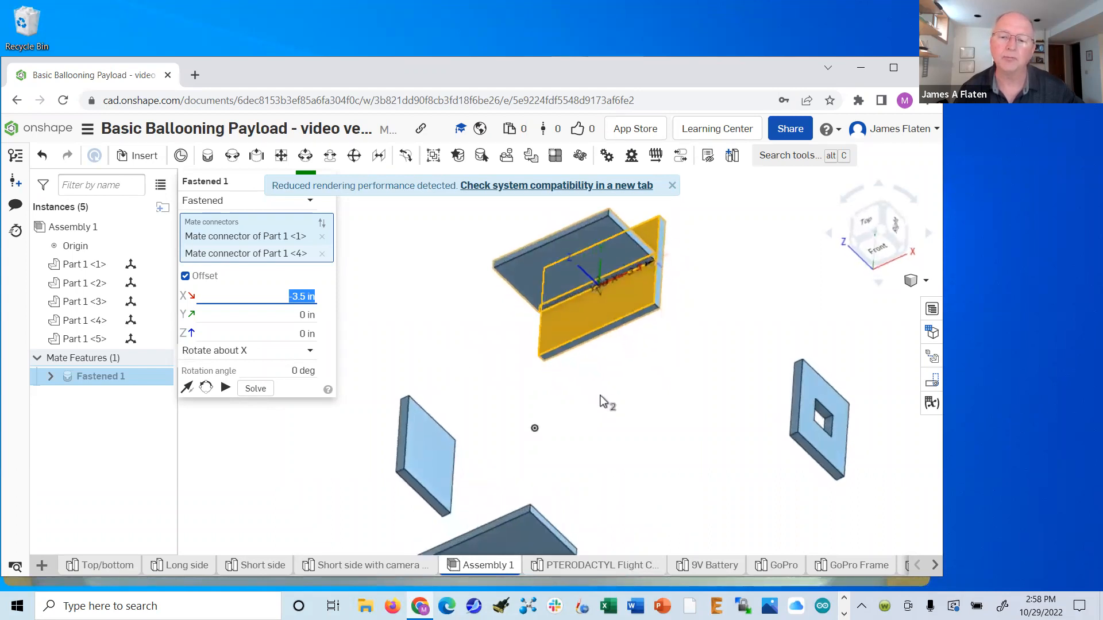
click(308, 313)
click(304, 320)
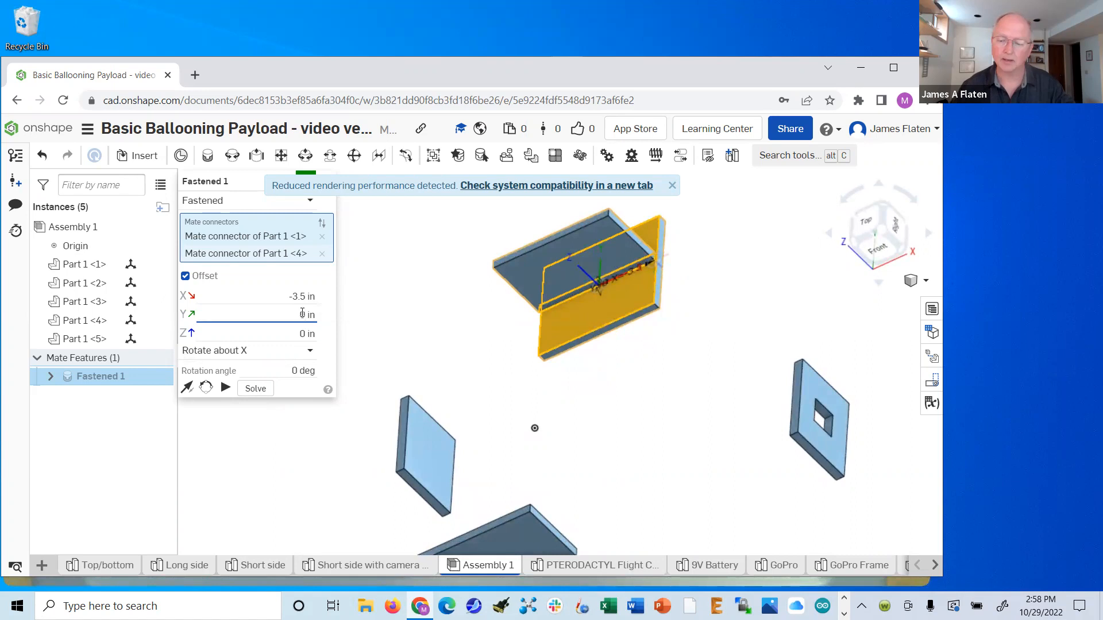
double_click(303, 313)
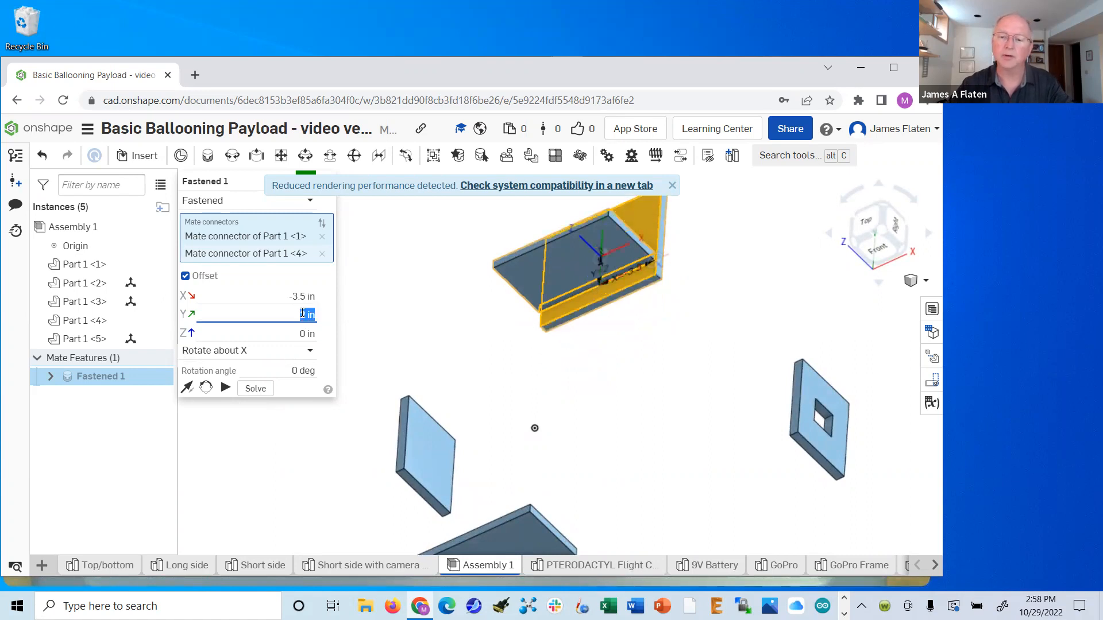
text(2.5)
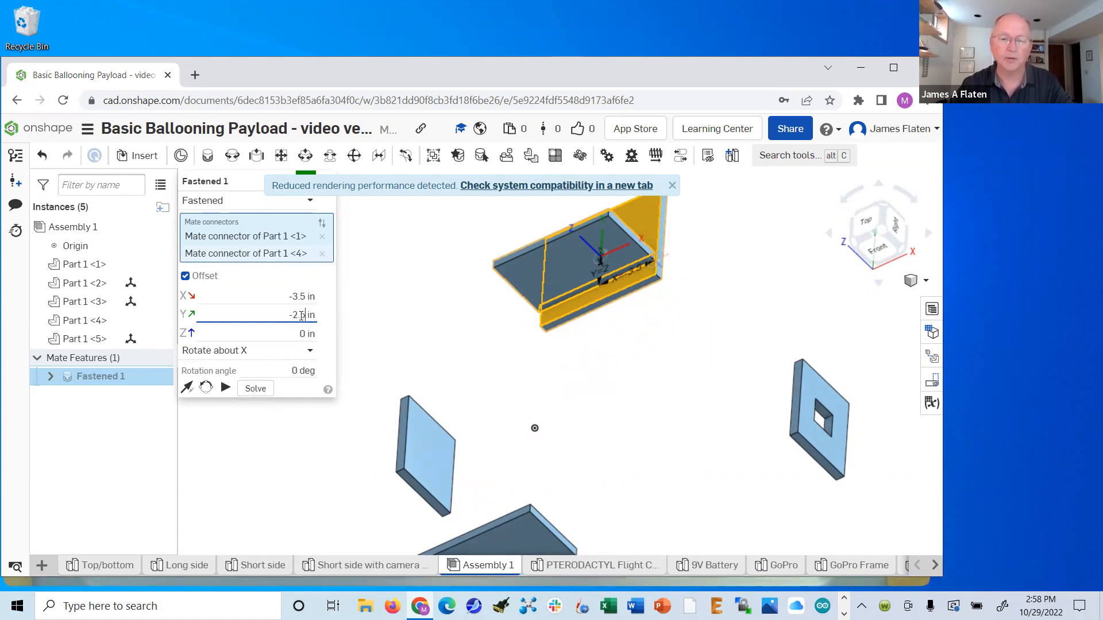
double_click(301, 315)
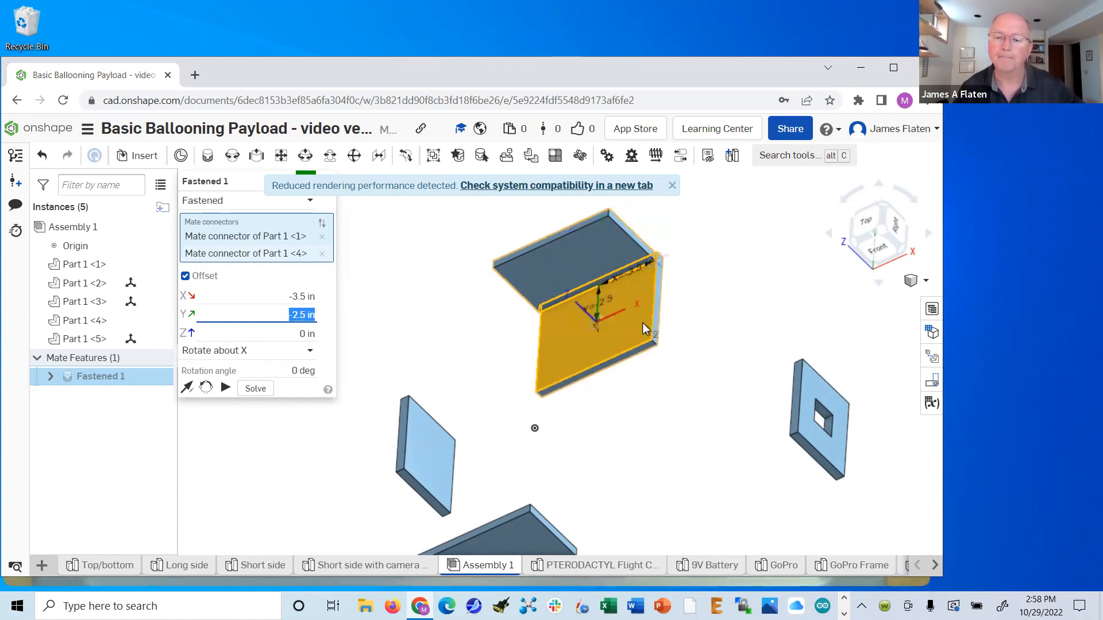
- Solve the offset mate, dismiss the rendering performance notice, and accept the mate changes
mouse_move(731, 298)
right_down()
mouse_move(712, 334)
mouse_move(766, 292)
mouse_move(753, 298)
right_up()
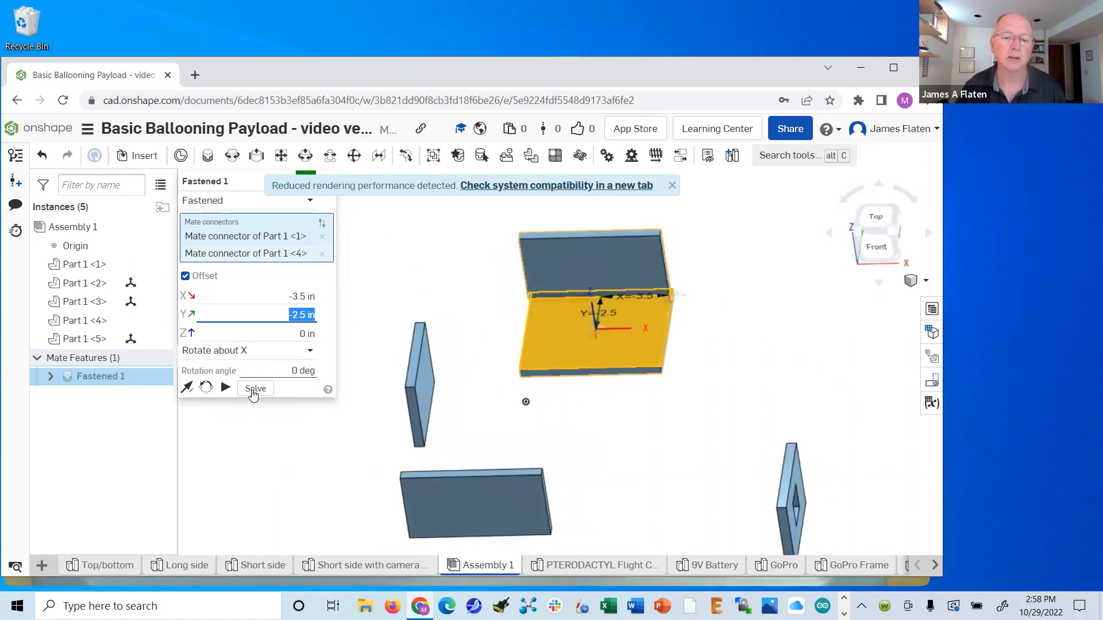
click(255, 391)
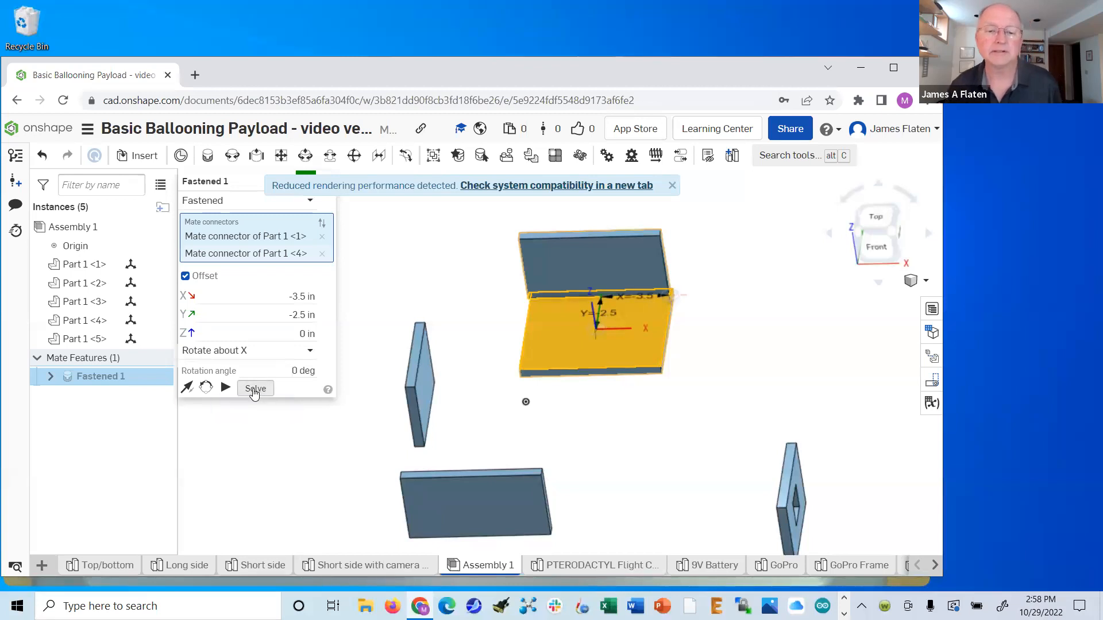
click(672, 185)
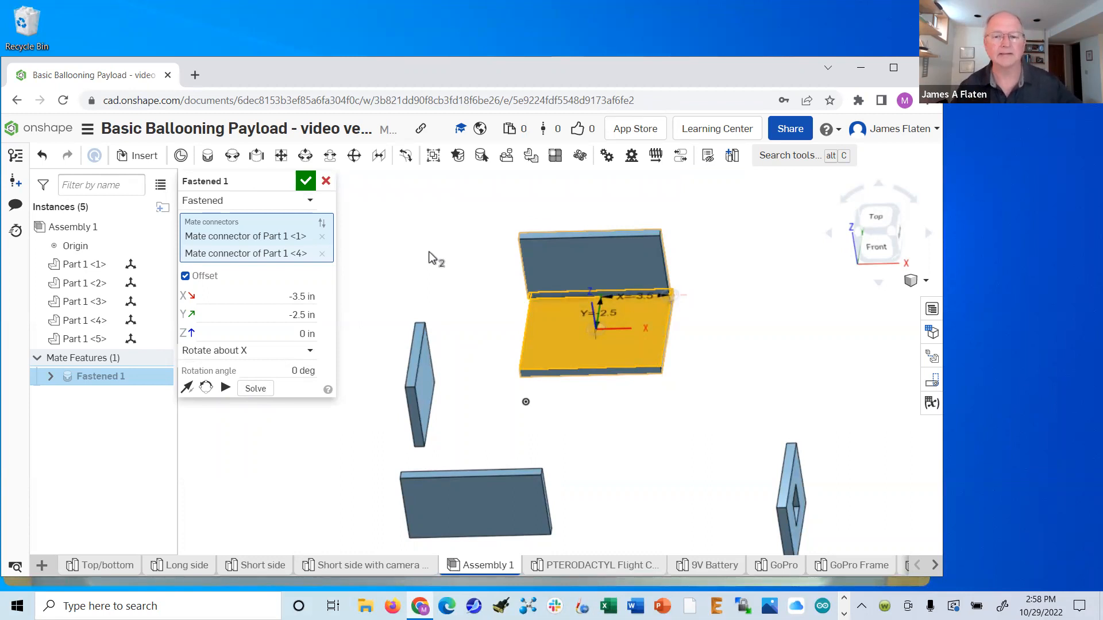
click(306, 180)
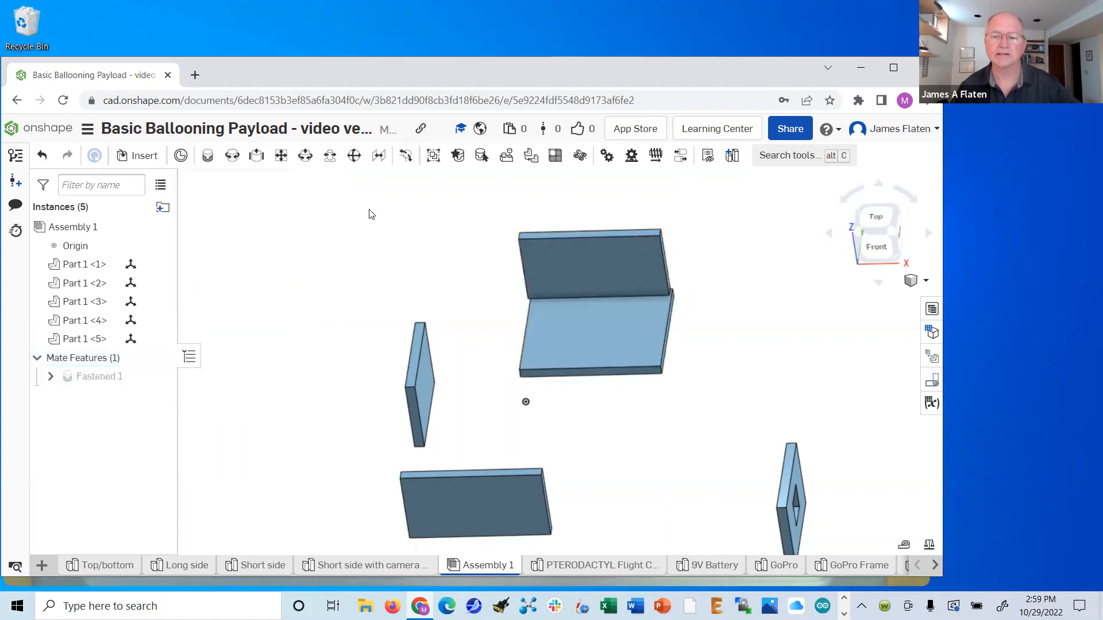
- Examine how the long side's lower corner lines up with the end of the base panel
right_drag(701, 460, 683, 439)
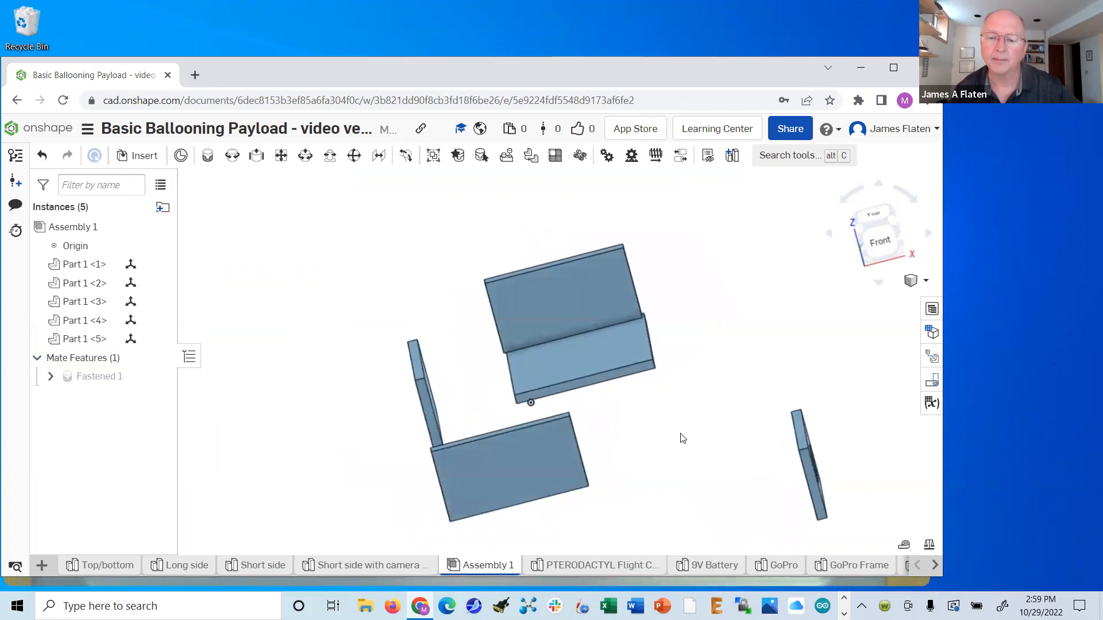
scroll(657, 328, up, 5)
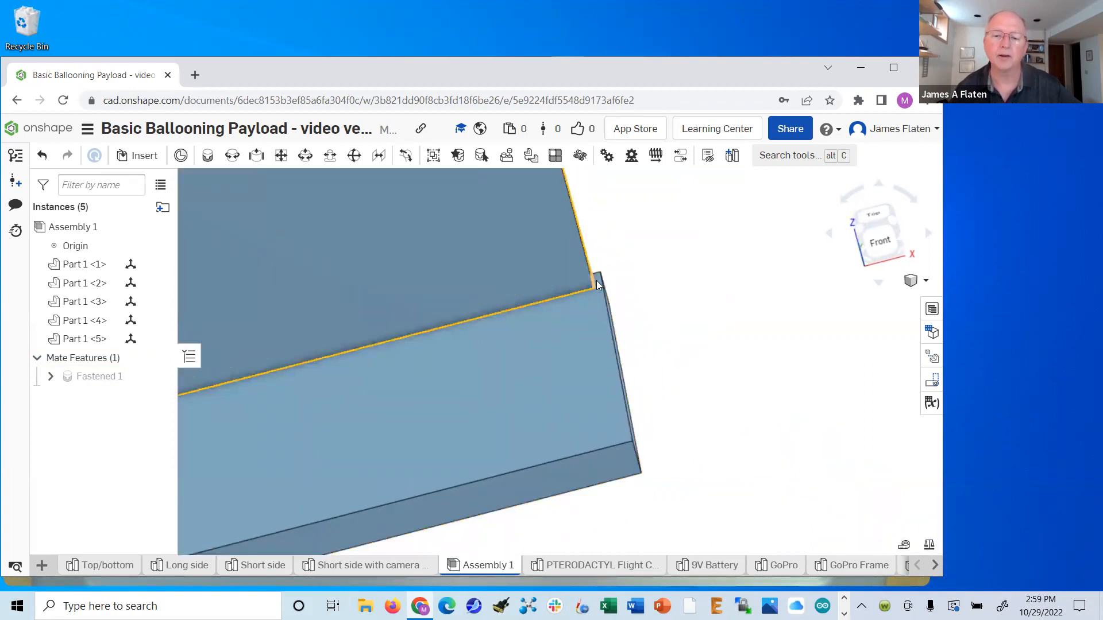
scroll(711, 347, down, 3)
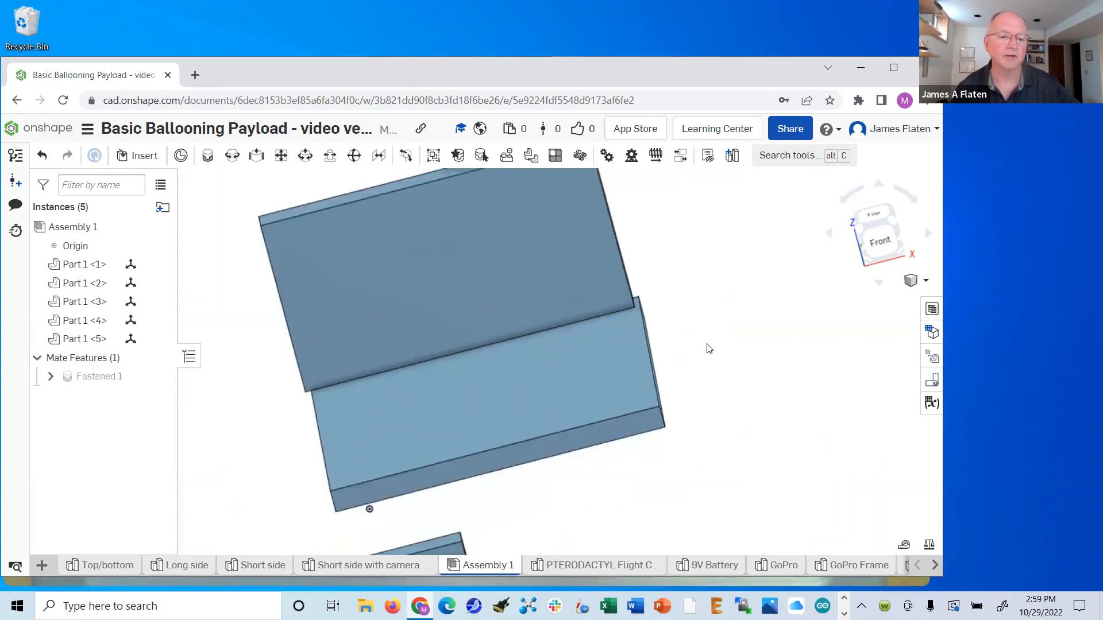
- Reopen the first fastened mate, try an X offset of -3.25 in, then set it to -3.75 in
double_click(95, 377)
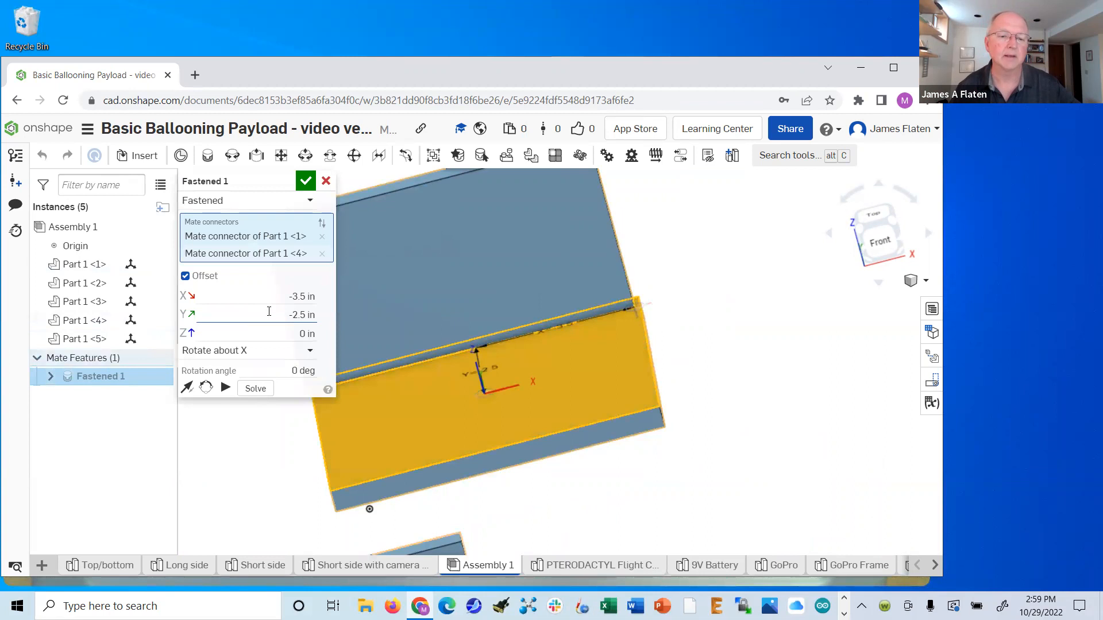
click(304, 297)
click(301, 297)
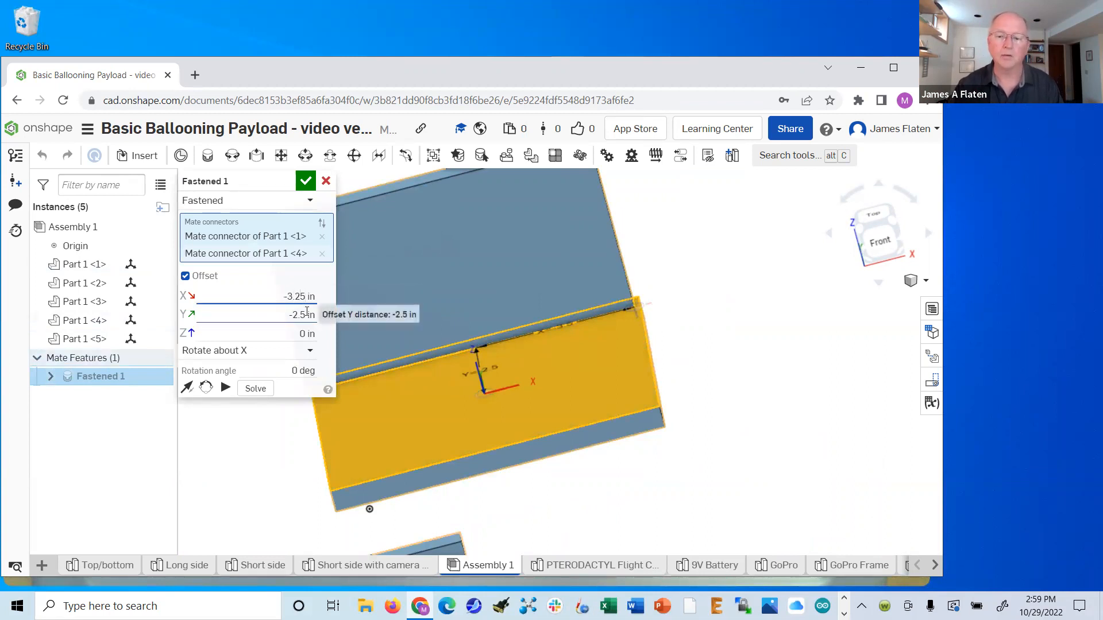
text(2)
key(Return)
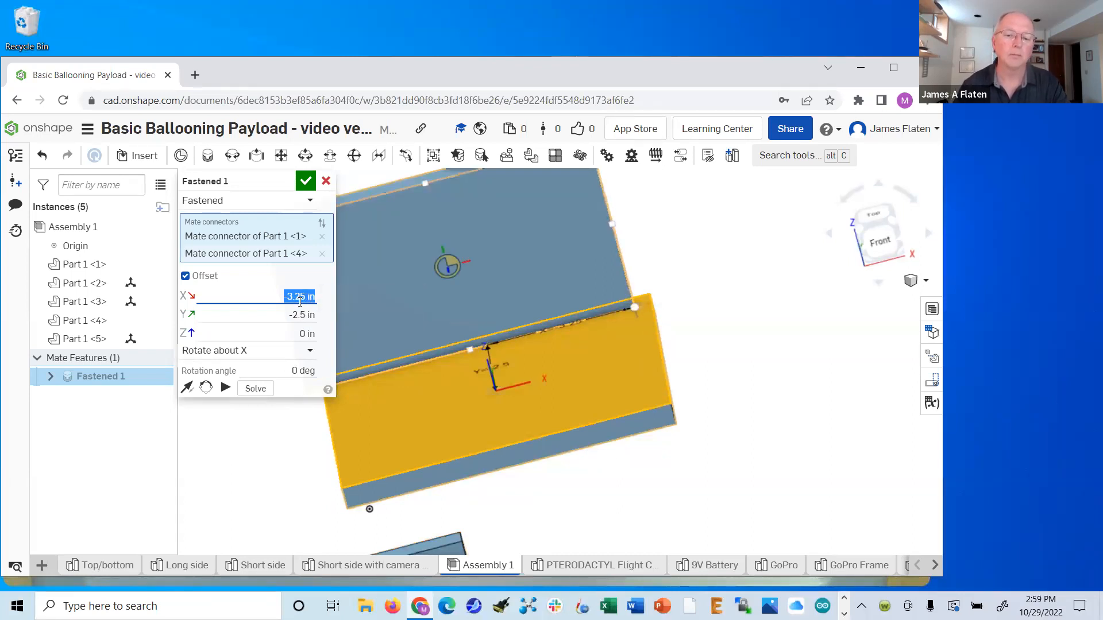
double_click(299, 296)
text(3)
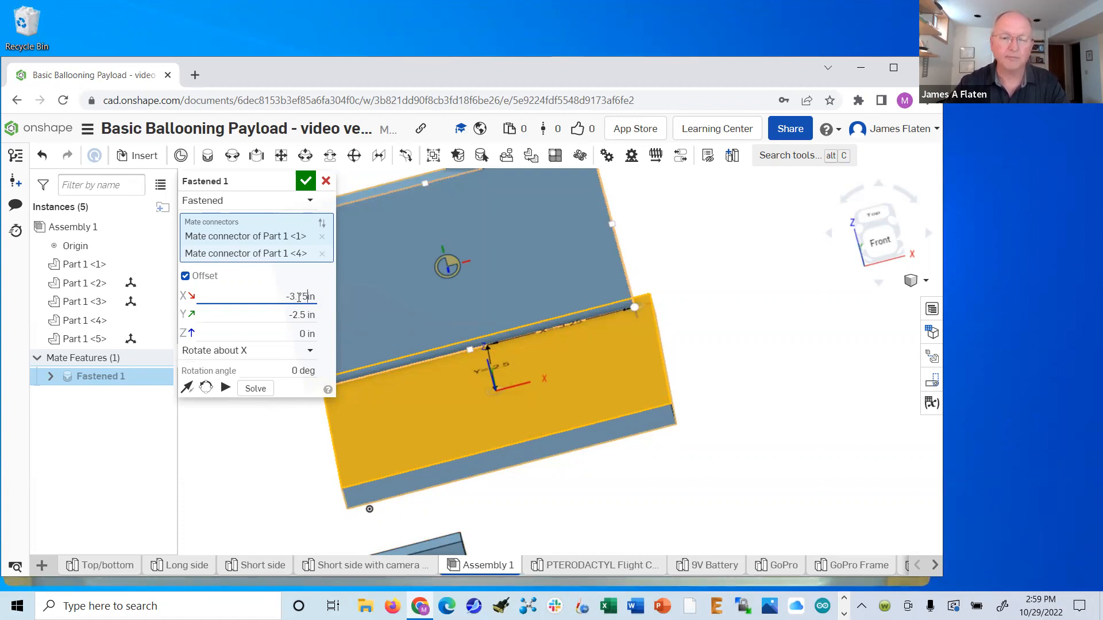
text(.75)
key(Return)
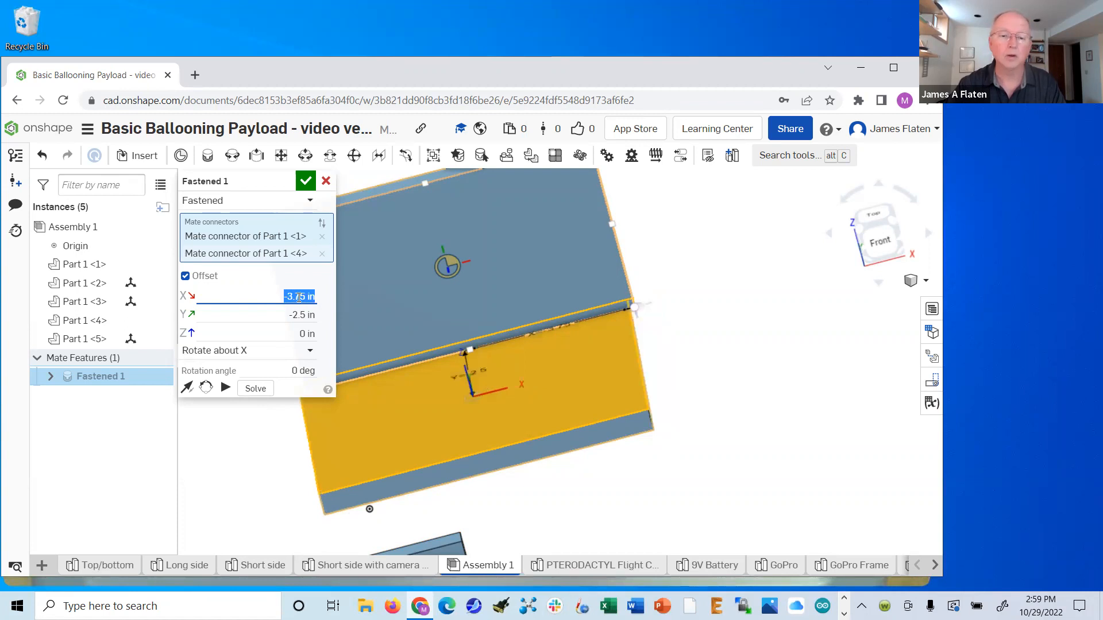
- Set the first fastened mate's X offset to -3.625 in and accept the mate changes
click(301, 296)
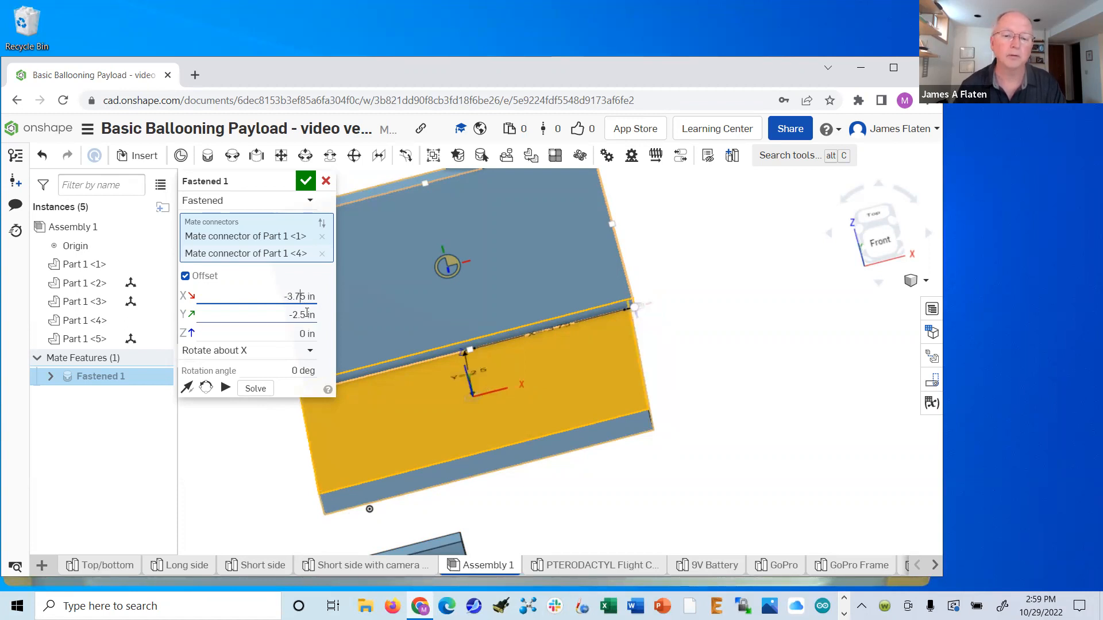
text(62)
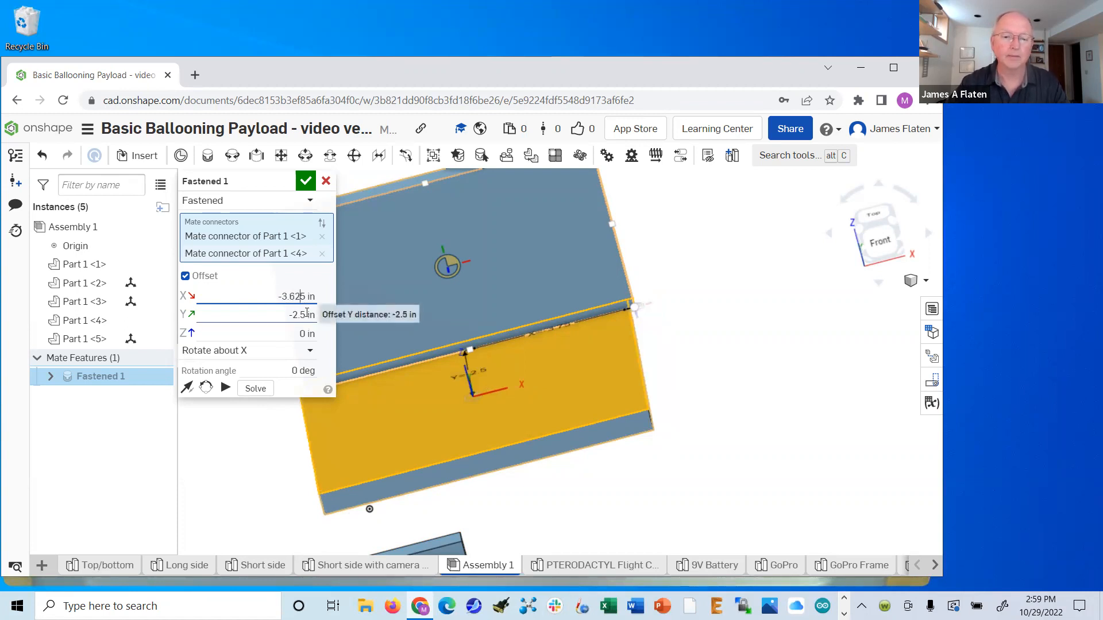
key(Return)
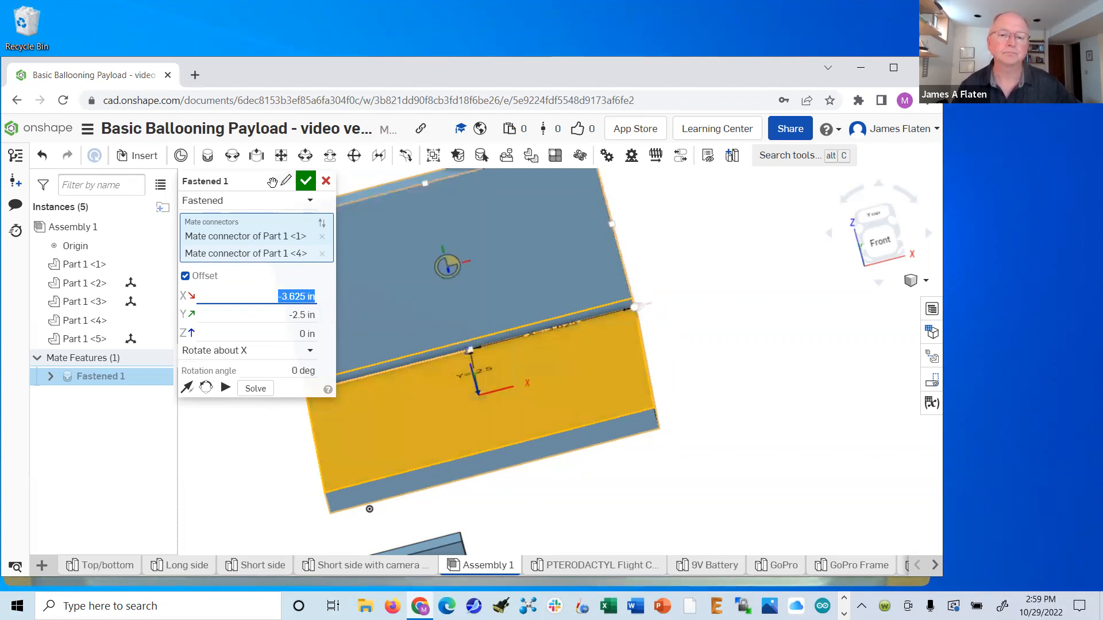
click(306, 181)
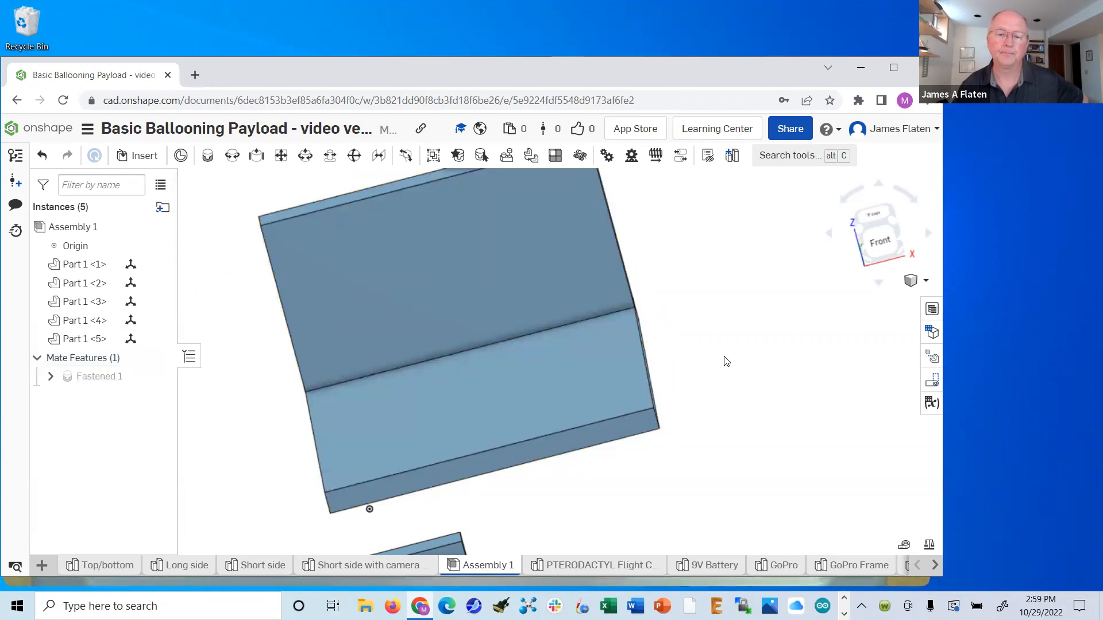
- Add a fastened mate between the base panel's inner face and the long narrow edge face of the second long side, solve it, and accept it
scroll(699, 373, down, 5)
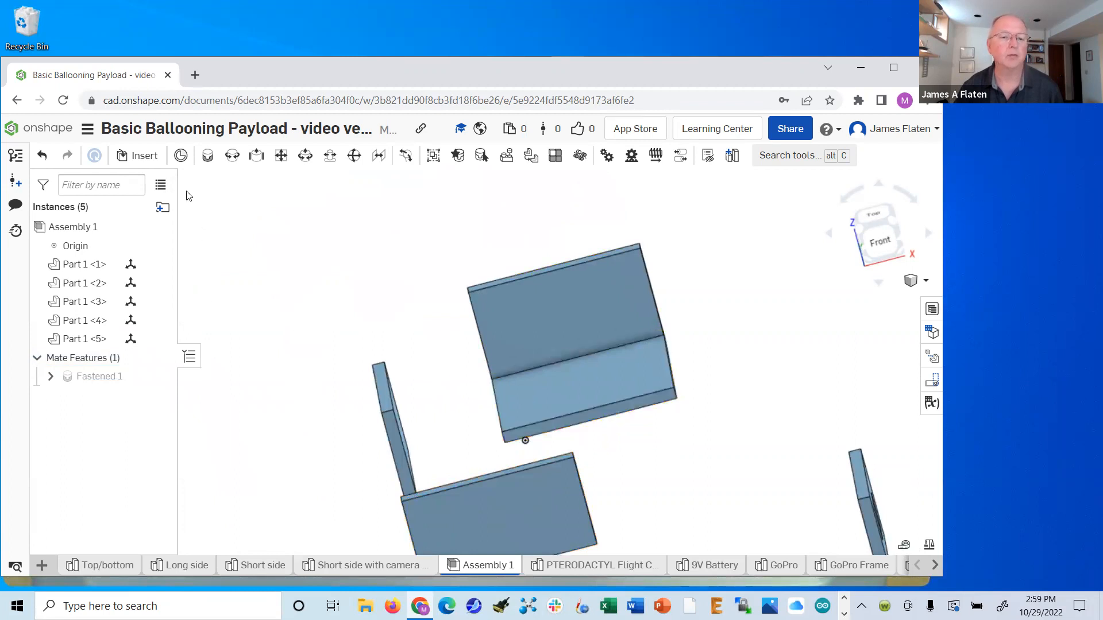
click(206, 160)
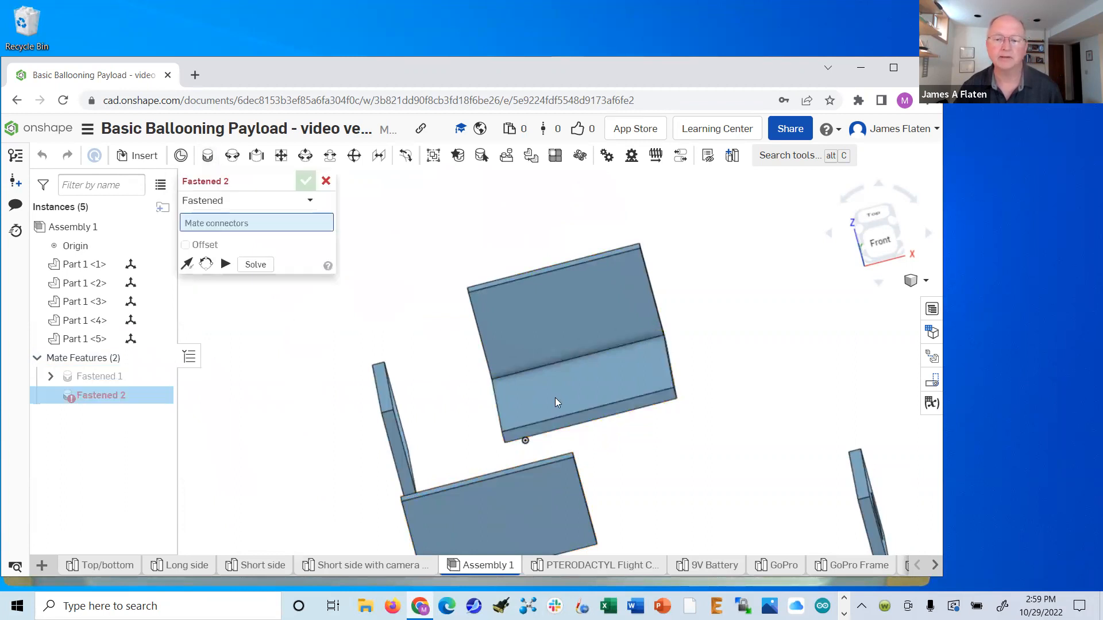
click(556, 394)
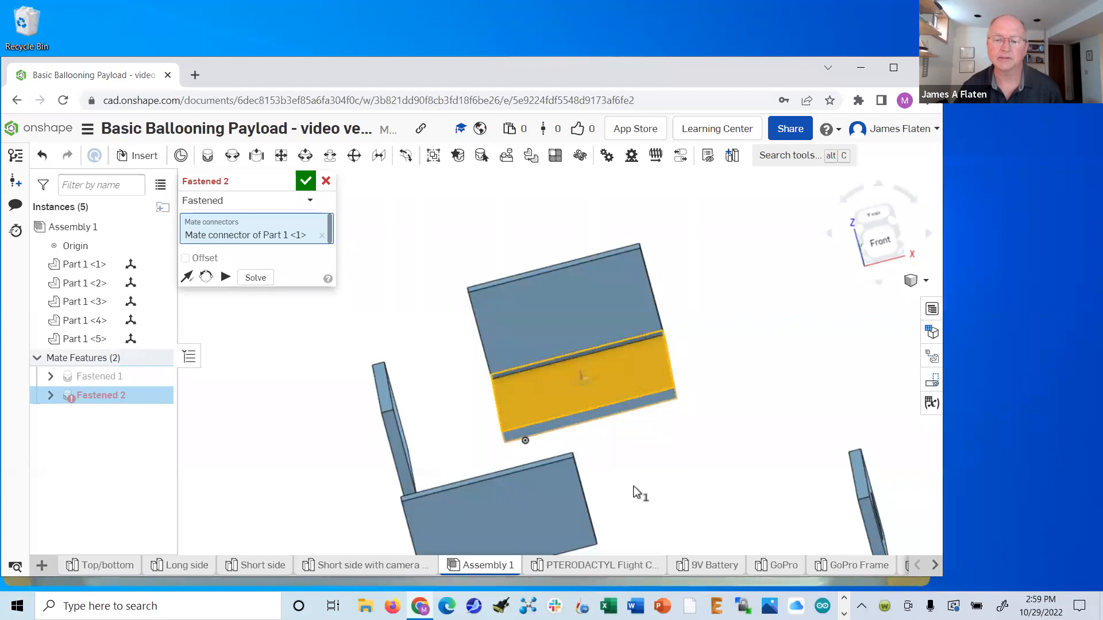
right_drag(630, 468, 615, 412)
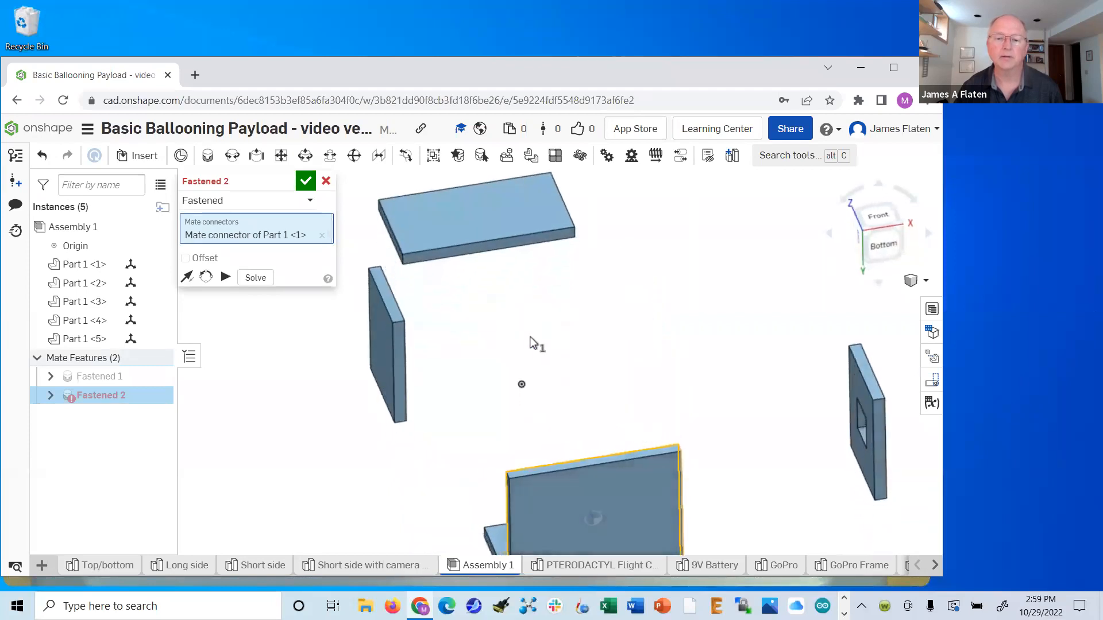
scroll(530, 345, up, 5)
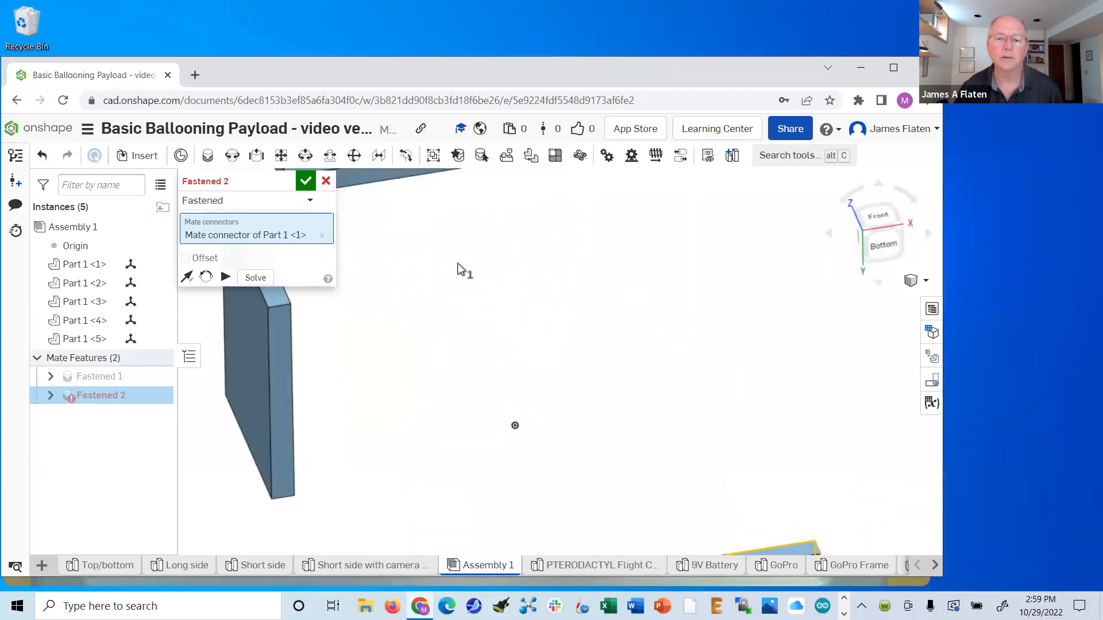
scroll(476, 291, down, 5)
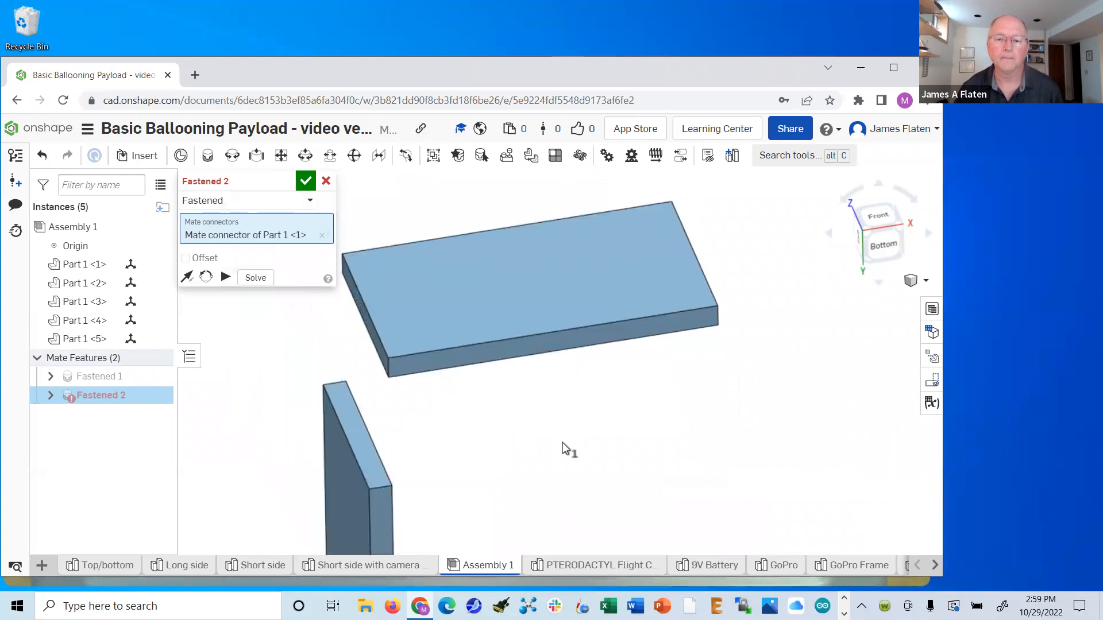
click(583, 337)
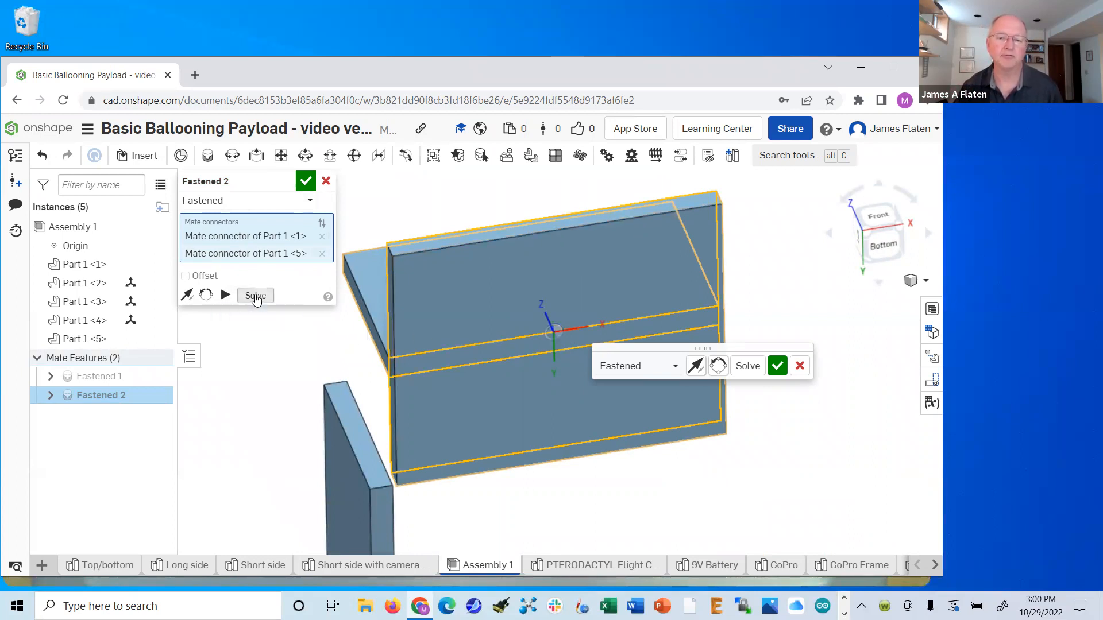
click(255, 296)
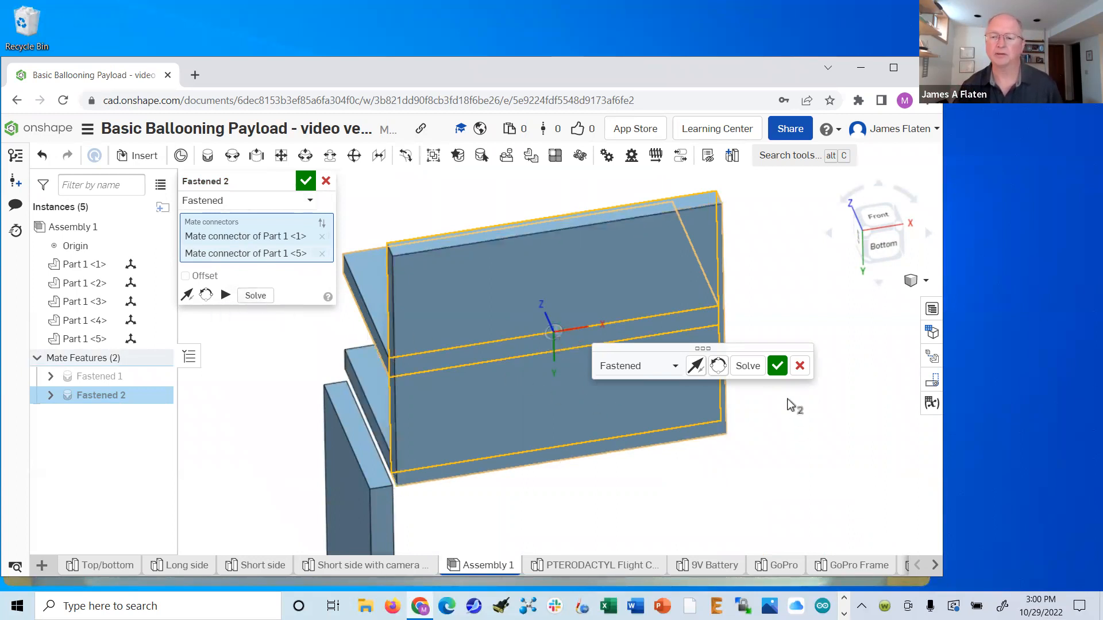
click(306, 181)
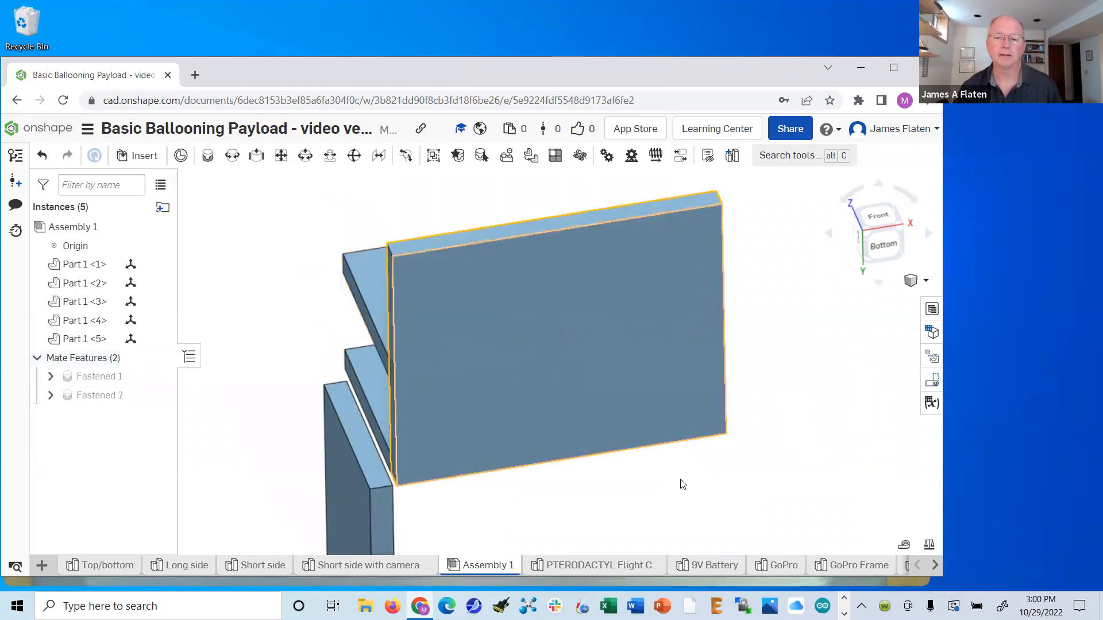
- Edit the second fastened mate, enable its offset, set the X offset to 3.625 in, and solve the mate
right_drag(781, 351, 854, 387)
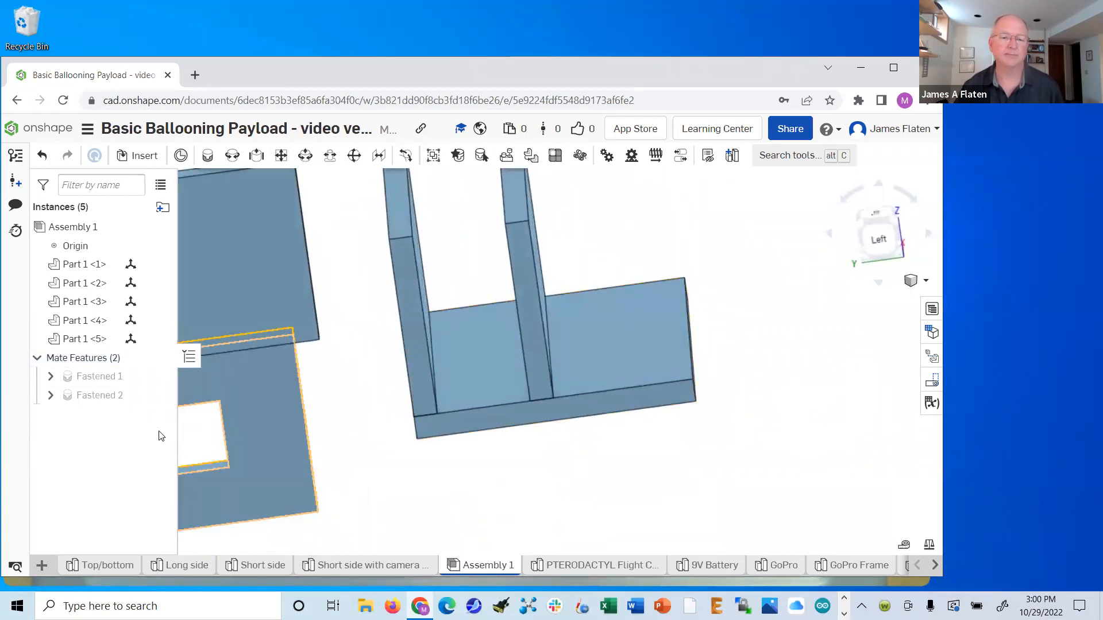
double_click(96, 396)
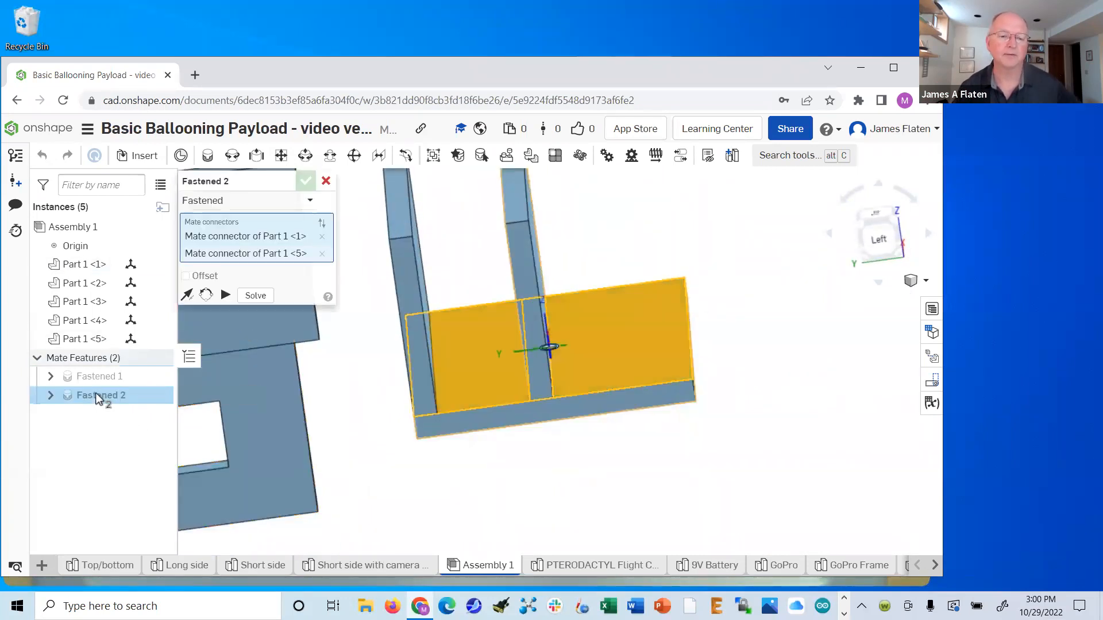
click(185, 277)
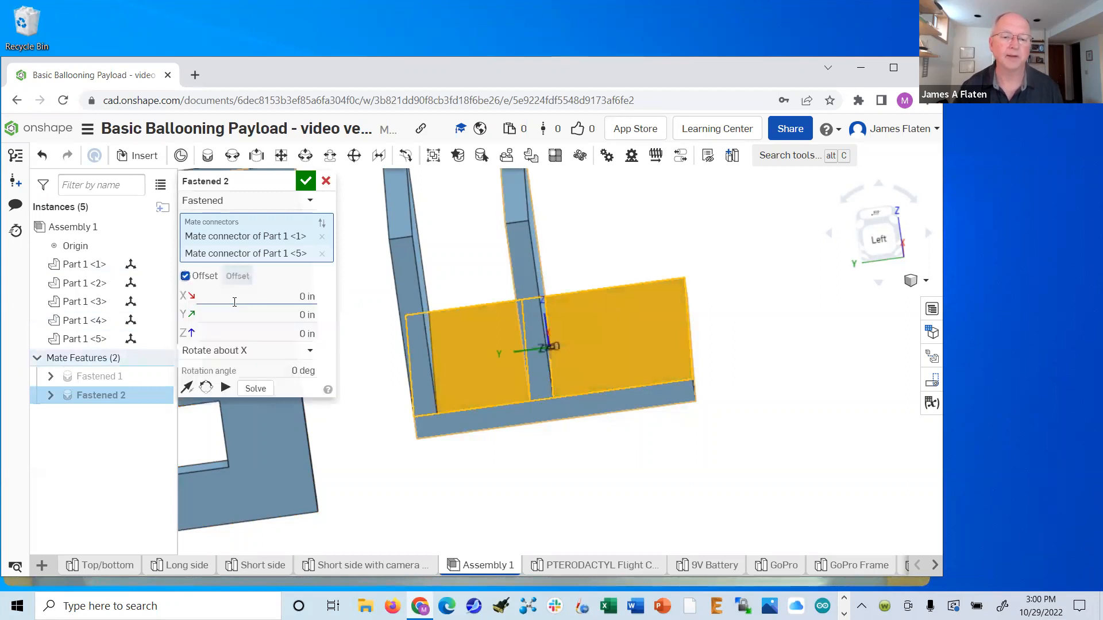
click(301, 315)
click(303, 299)
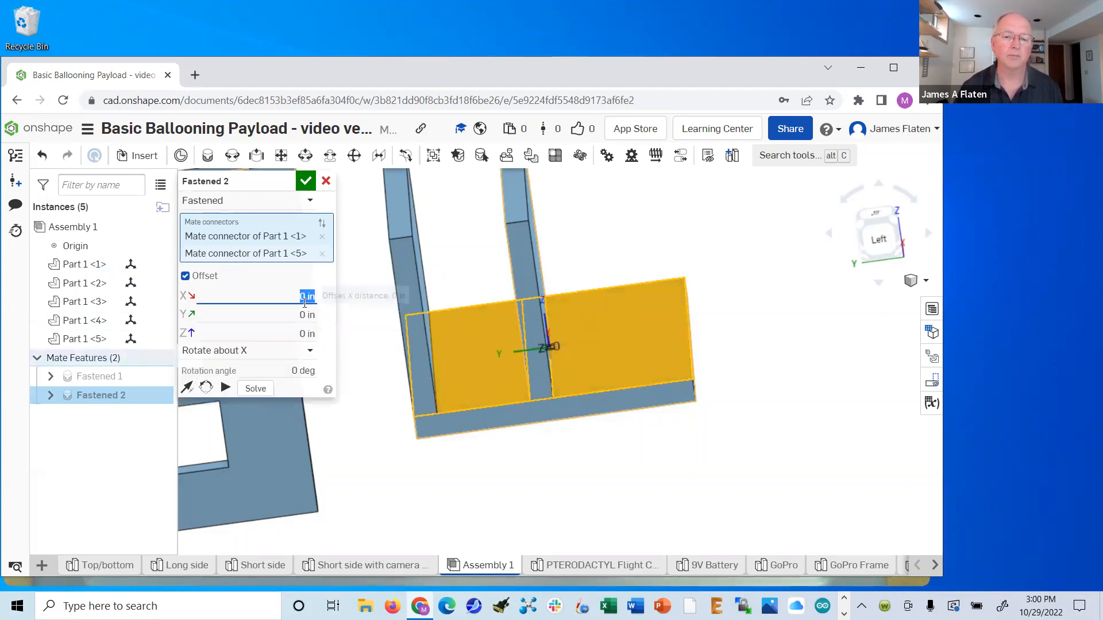
click(304, 298)
key(BackSpace)
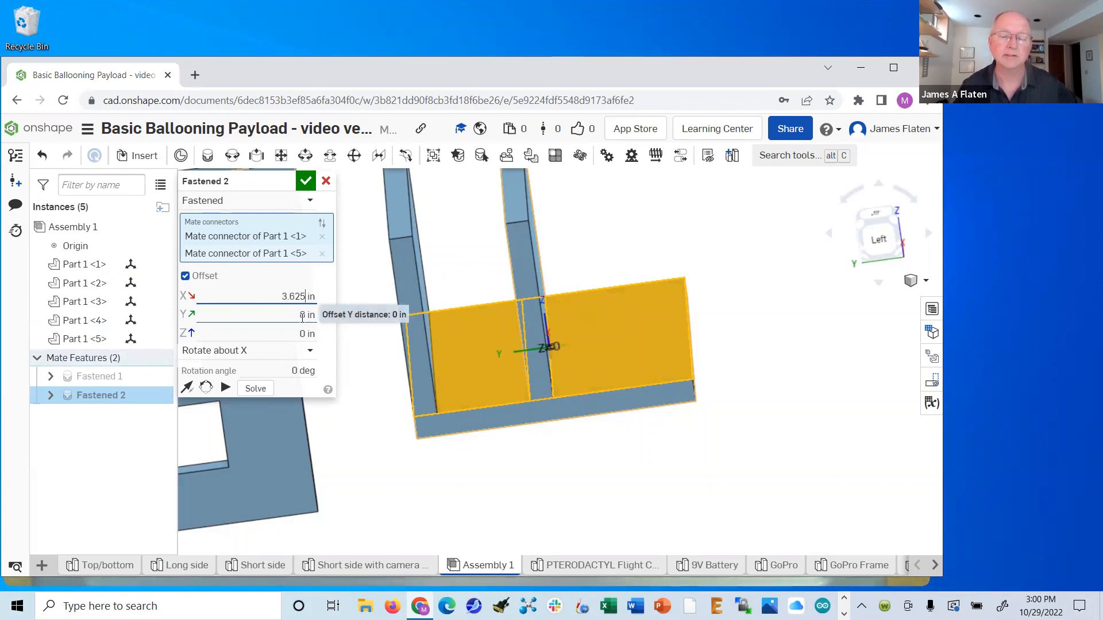
click(367, 288)
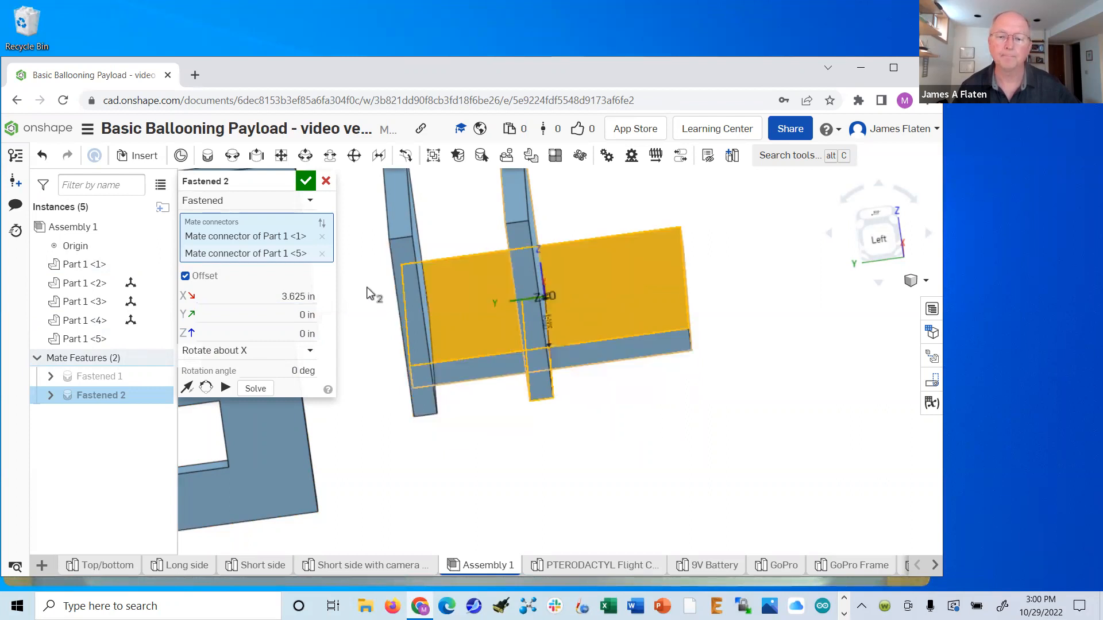
right_drag(645, 438, 606, 462)
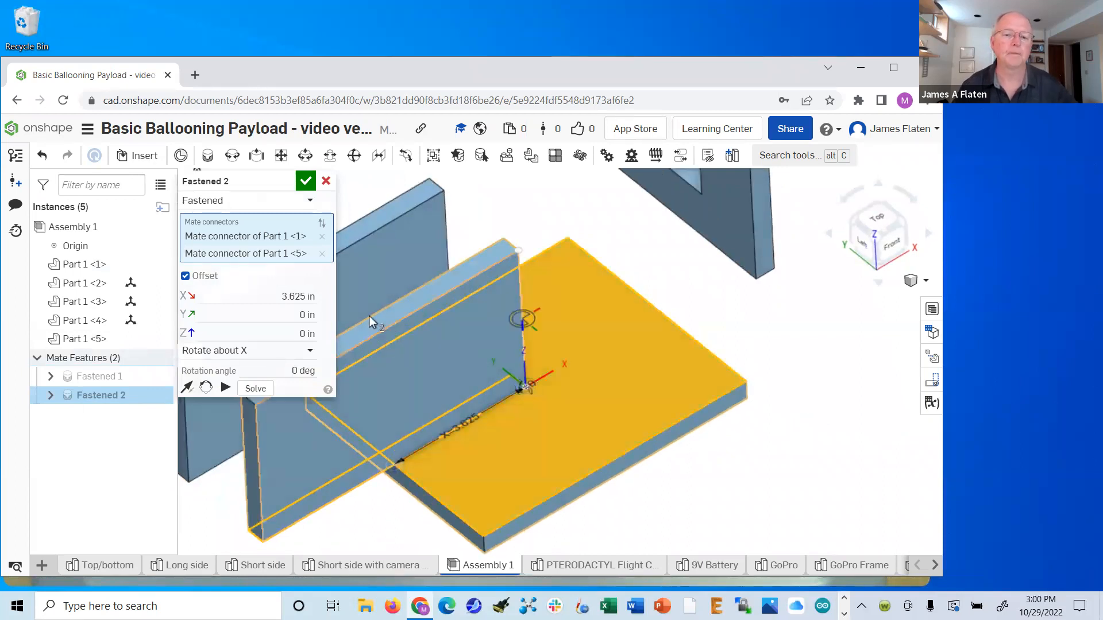
click(261, 392)
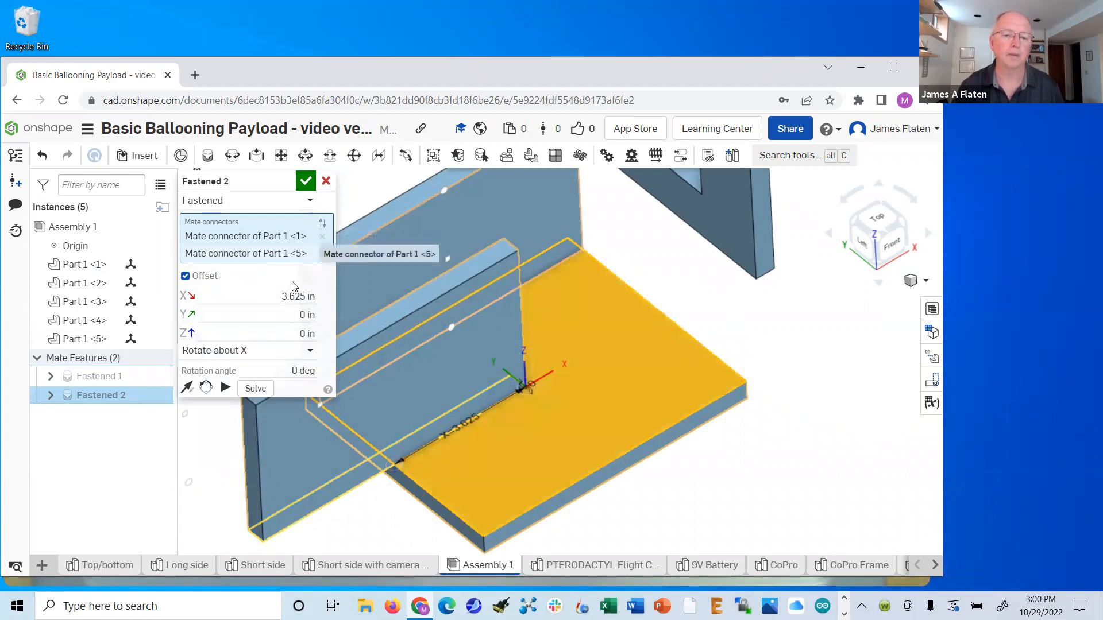
- Try an X offset of -3.625 in on the fastened mate between the bottom panel and the long side
click(299, 296)
click(300, 296)
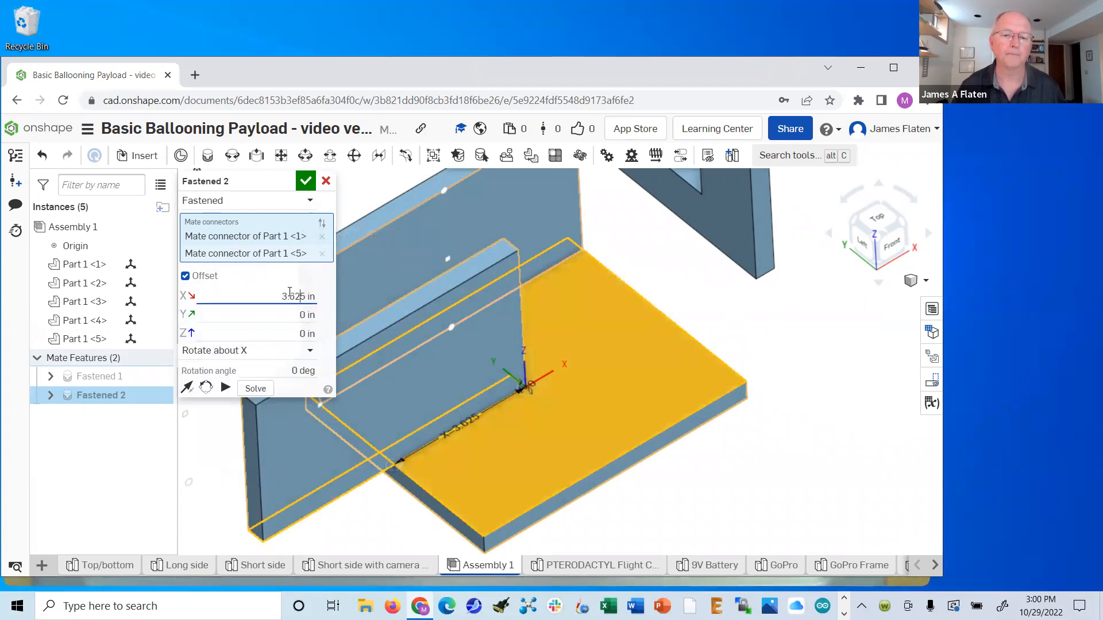
key(Left)
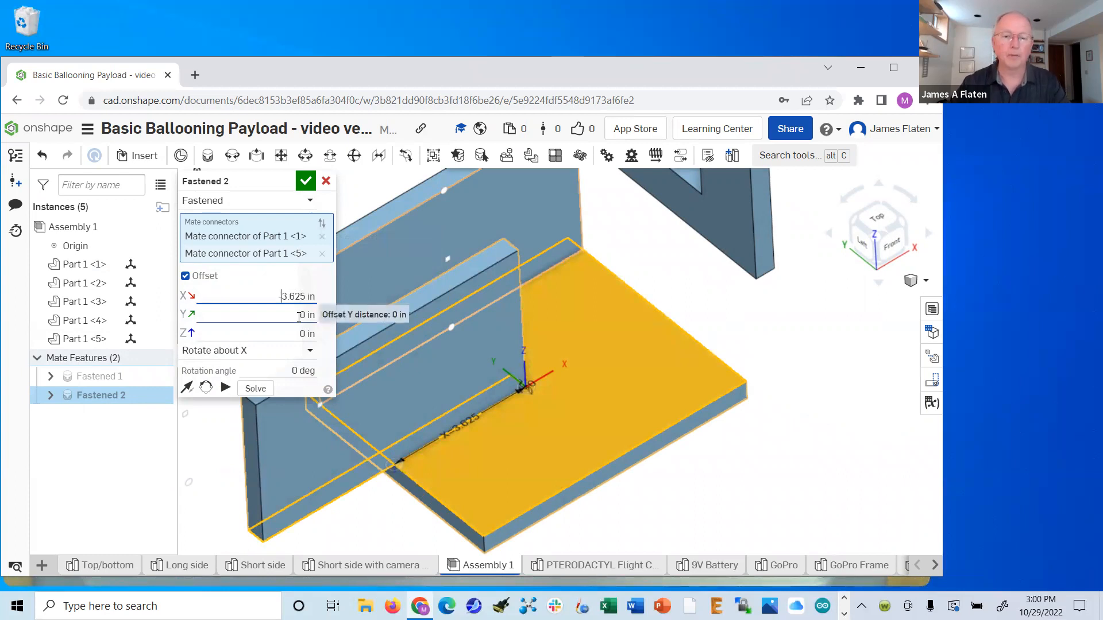
text(-)
key(Return)
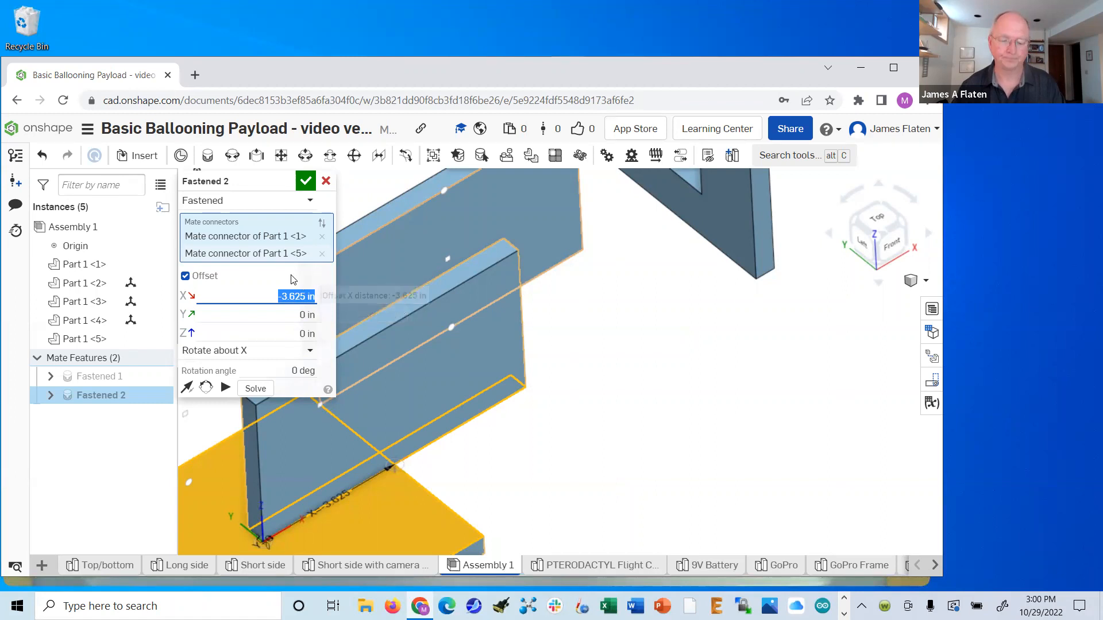
- Reset the X offset of the bottom-to-long-side mate to 0 in and solve the mate
click(302, 296)
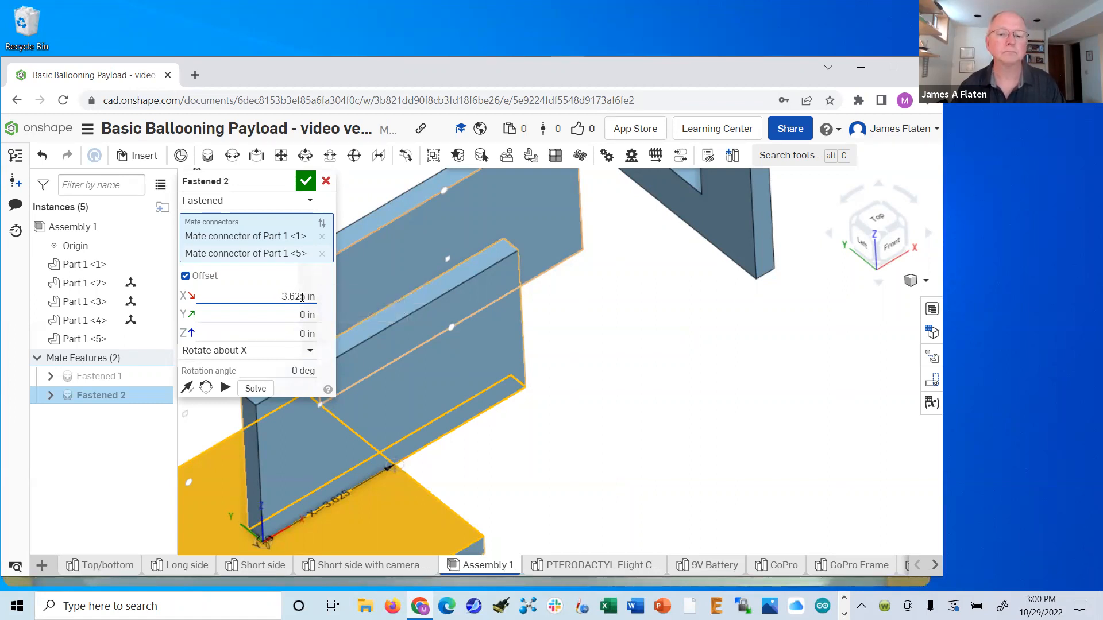
key(BackSpace)
key(BackSpace)
key(BackSpace)
key(BackSpace)
key(BackSpace)
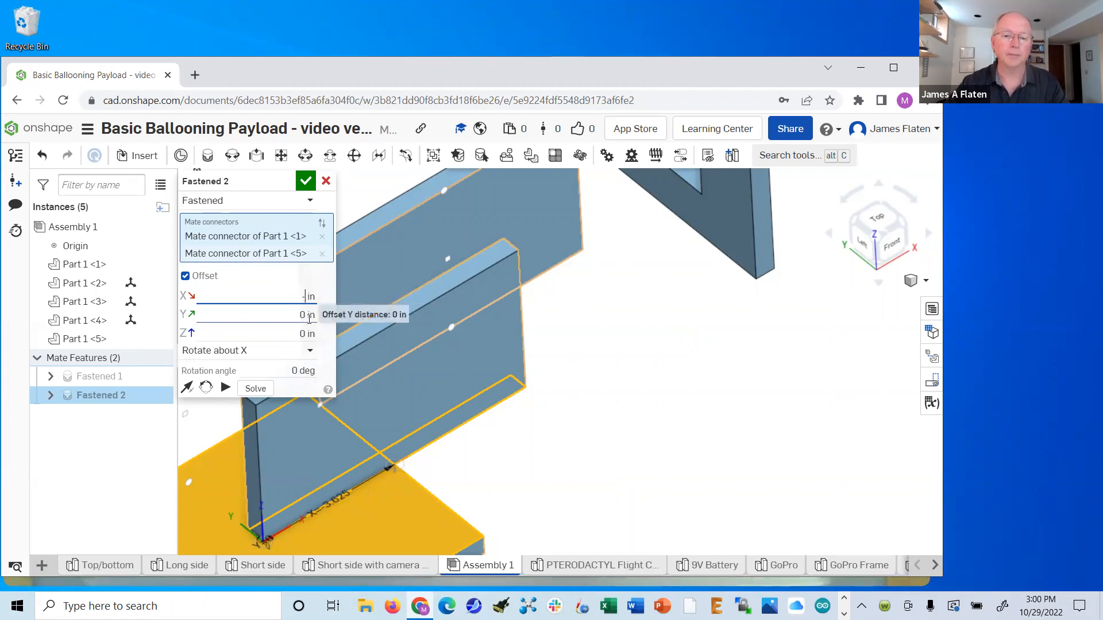
key(Return)
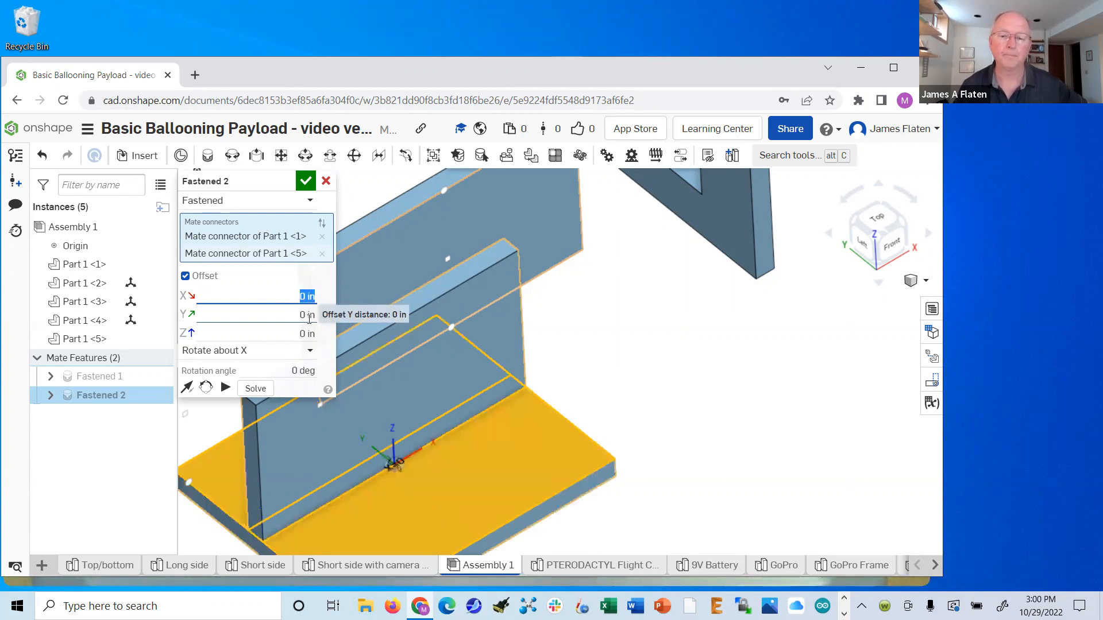
click(257, 389)
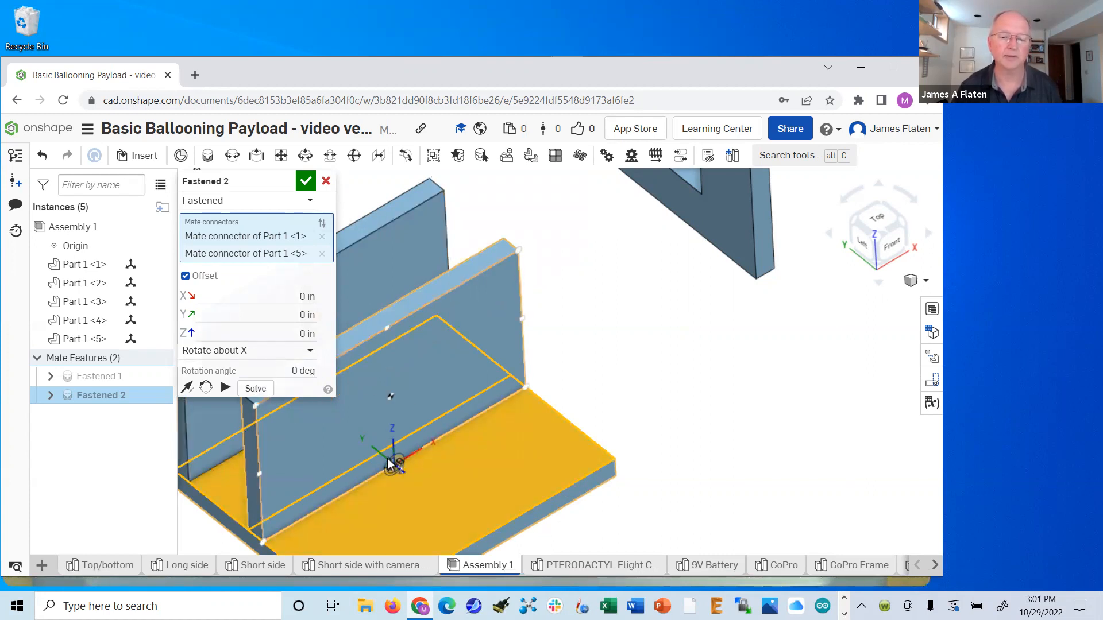
- Try Y offsets of 2 in and 2.5 in on the bottom-to-long-side mate
click(303, 315)
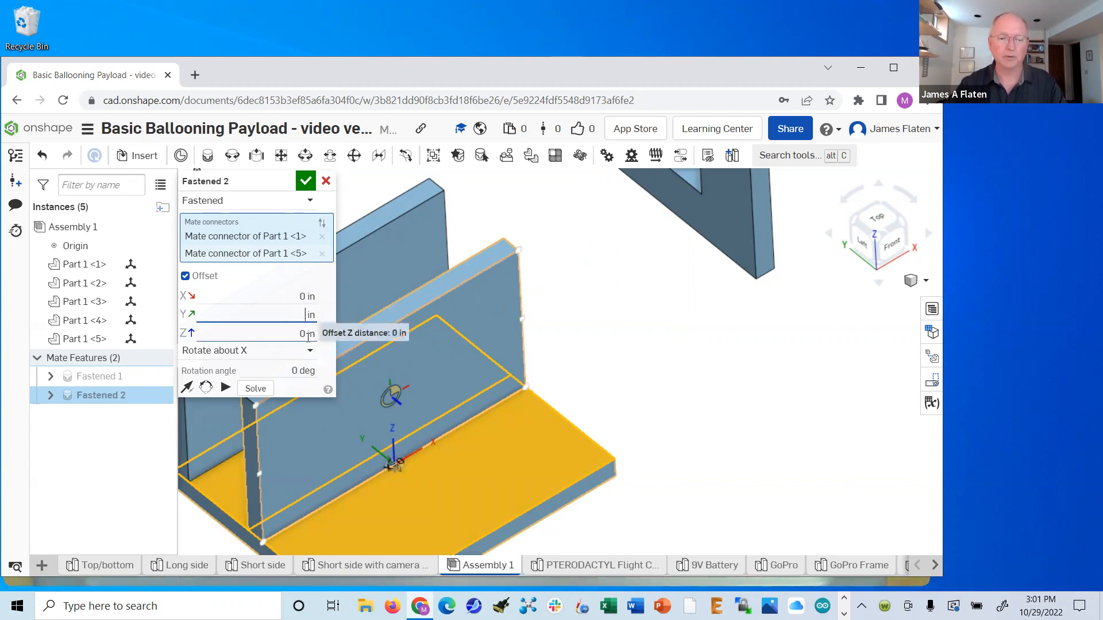
text(2)
key(Return)
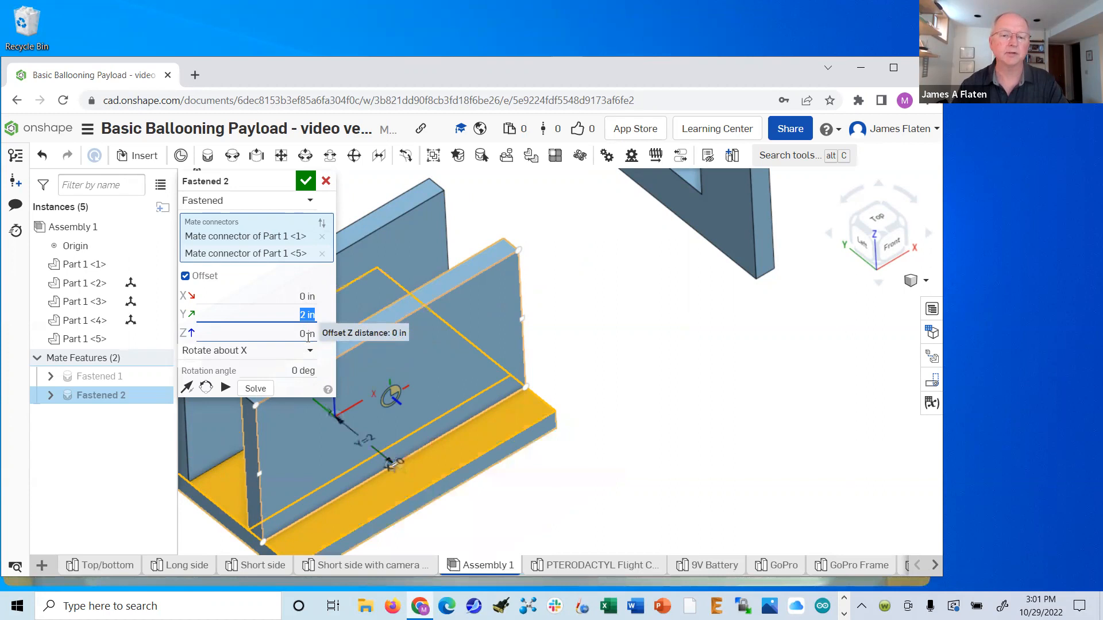
click(309, 317)
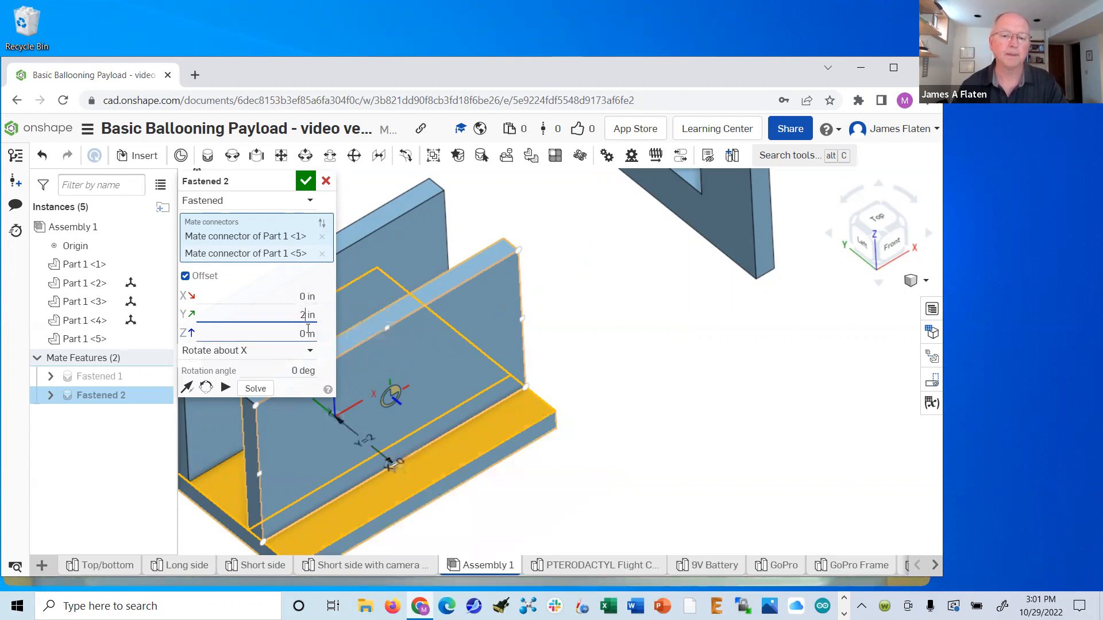
text(.5)
key(Return)
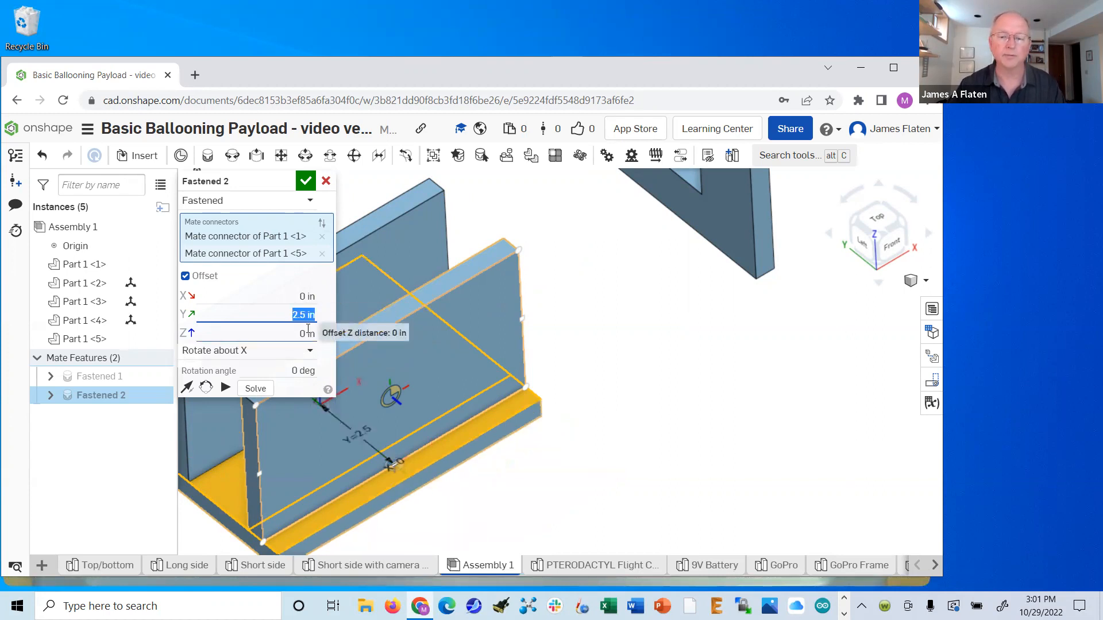
- Set the Y offset of the bottom-to-long-side mate to 3 in and accept the mate
click(303, 323)
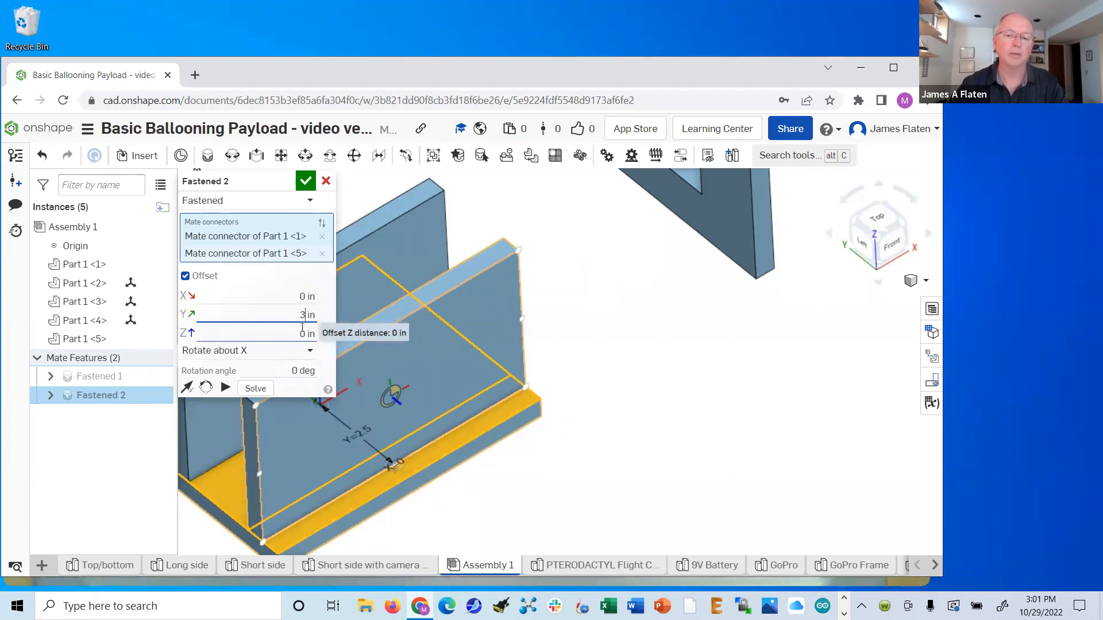
text(3)
key(Return)
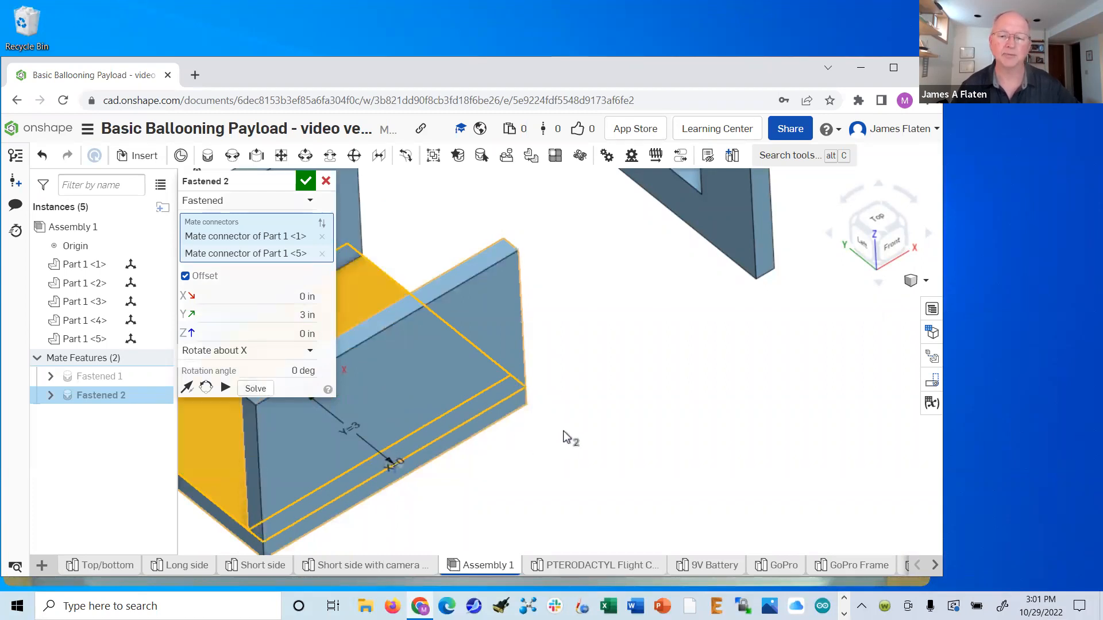
click(305, 183)
- Move the plain short side and the short side with the camera hole out to opposite ends of the box
mouse_move(625, 391)
right_down()
mouse_move(642, 377)
mouse_move(631, 394)
right_up()
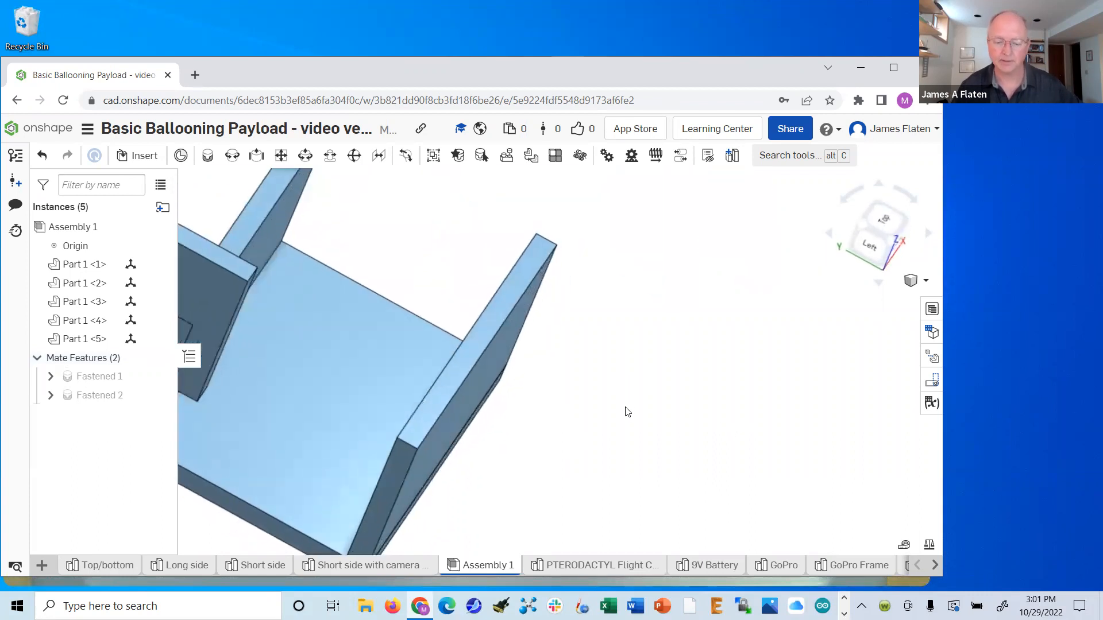
scroll(627, 412, down, 5)
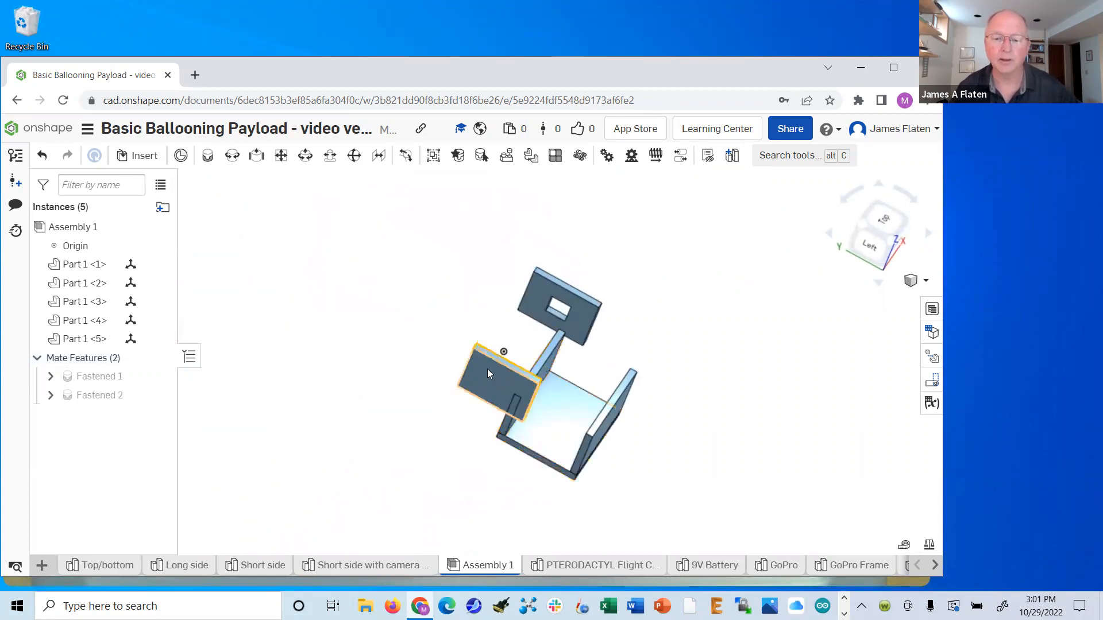
drag(533, 444, 507, 459)
drag(581, 315, 641, 333)
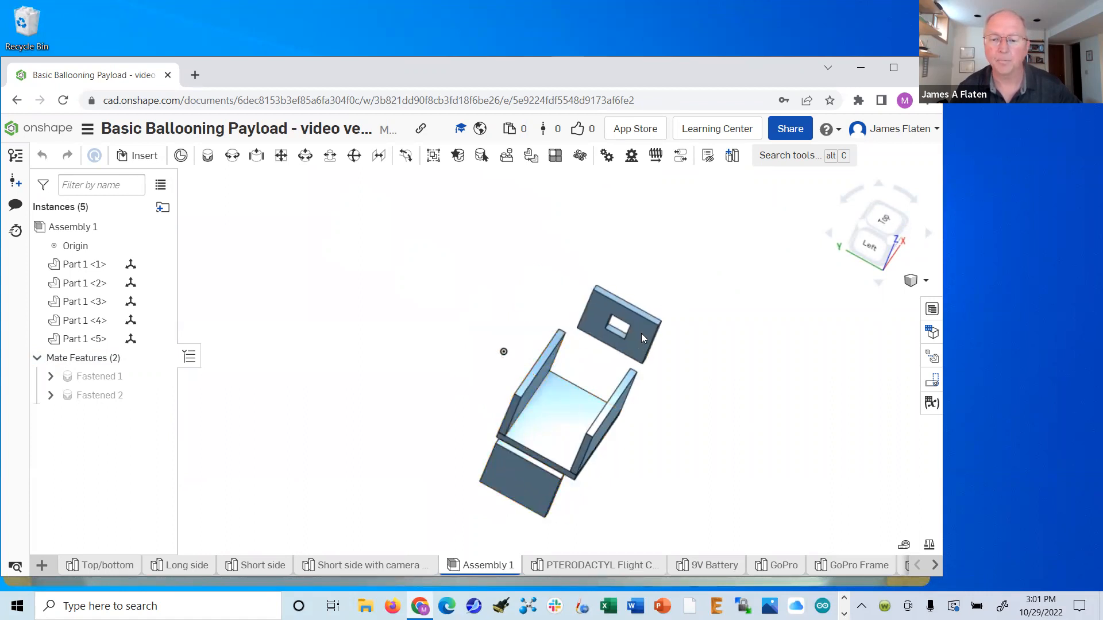
- Create a fastened mate joining the plain short side's vertical edge face to the adjacent end face of the front long side
right_drag(613, 516, 584, 495)
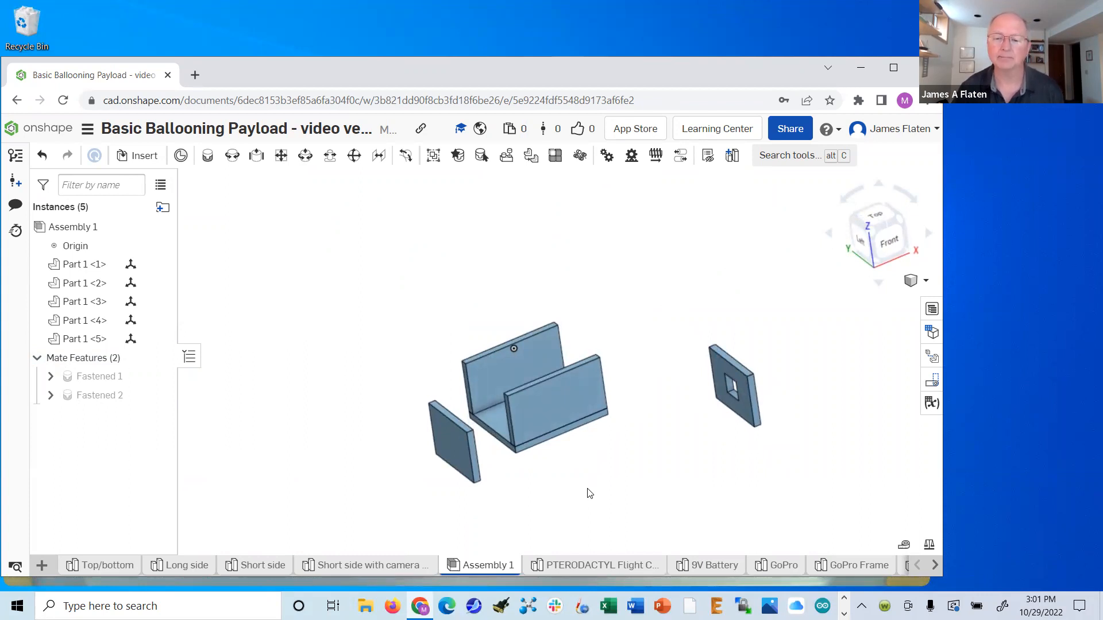
scroll(550, 479, up, 5)
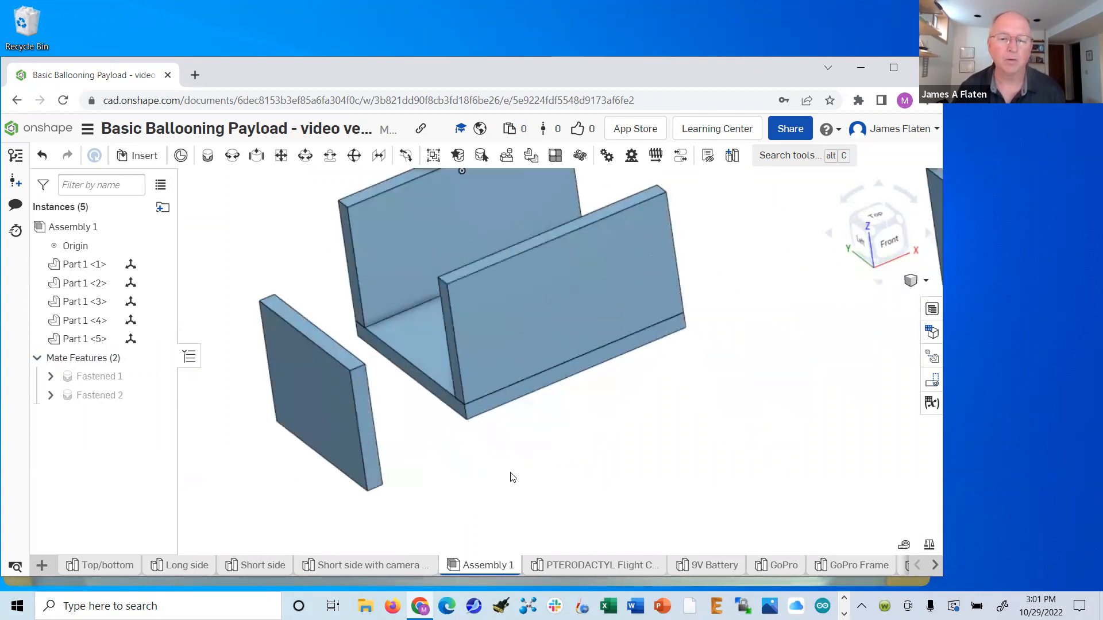
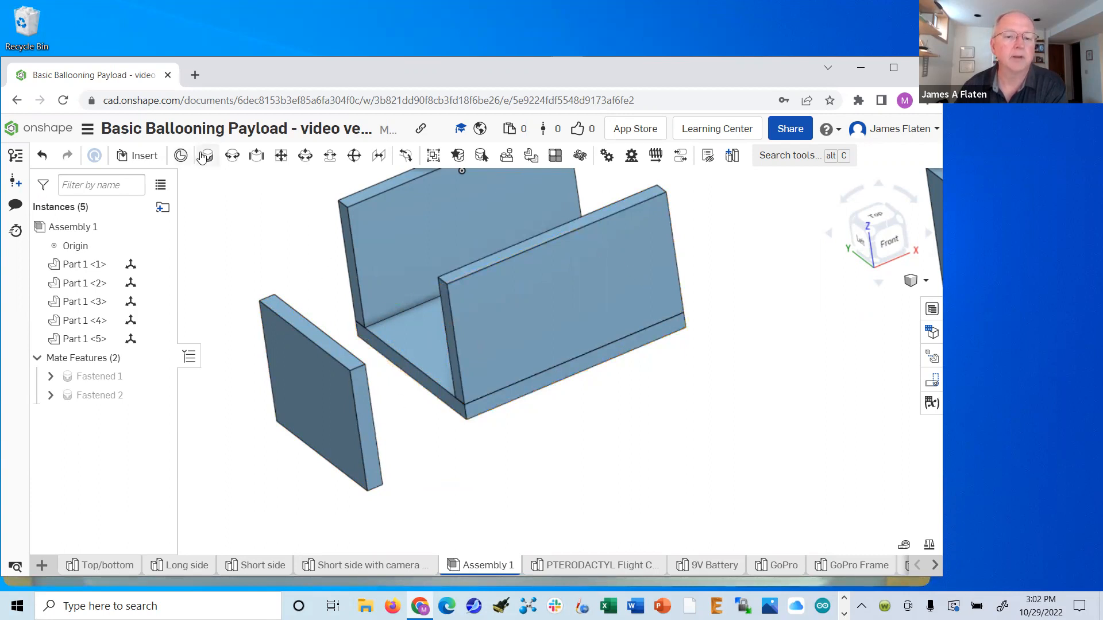
click(180, 155)
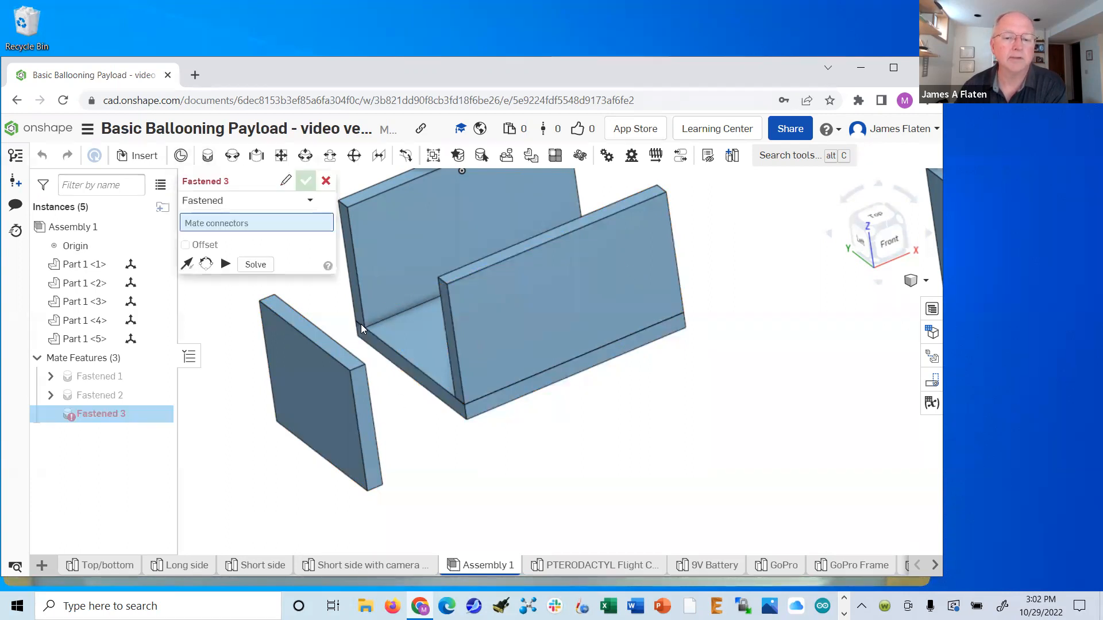
click(367, 424)
right_drag(410, 454, 493, 356)
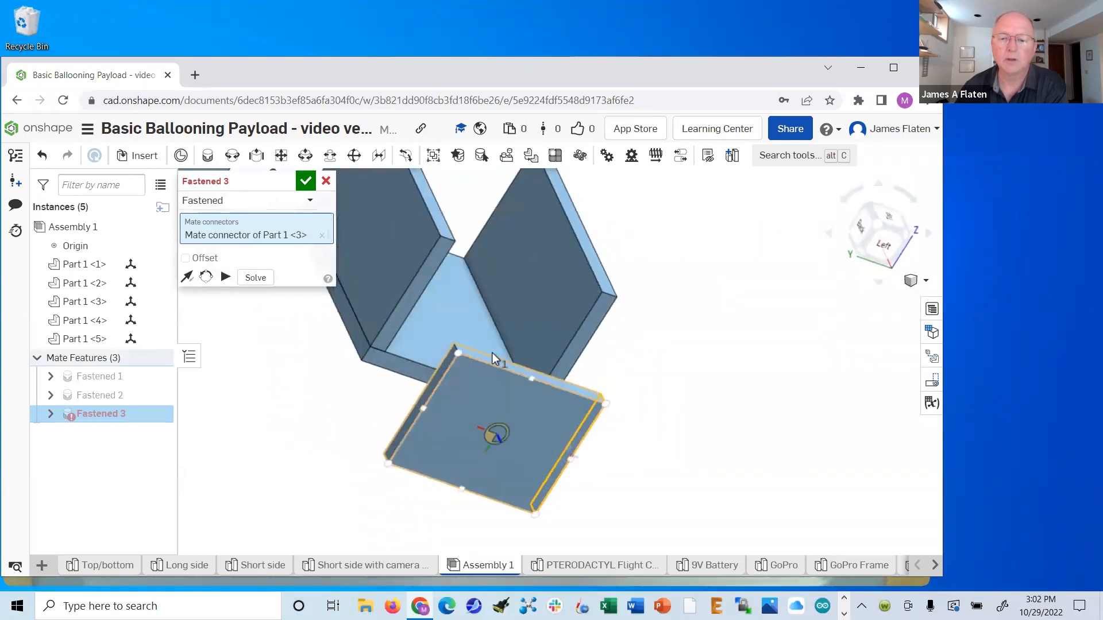
click(559, 326)
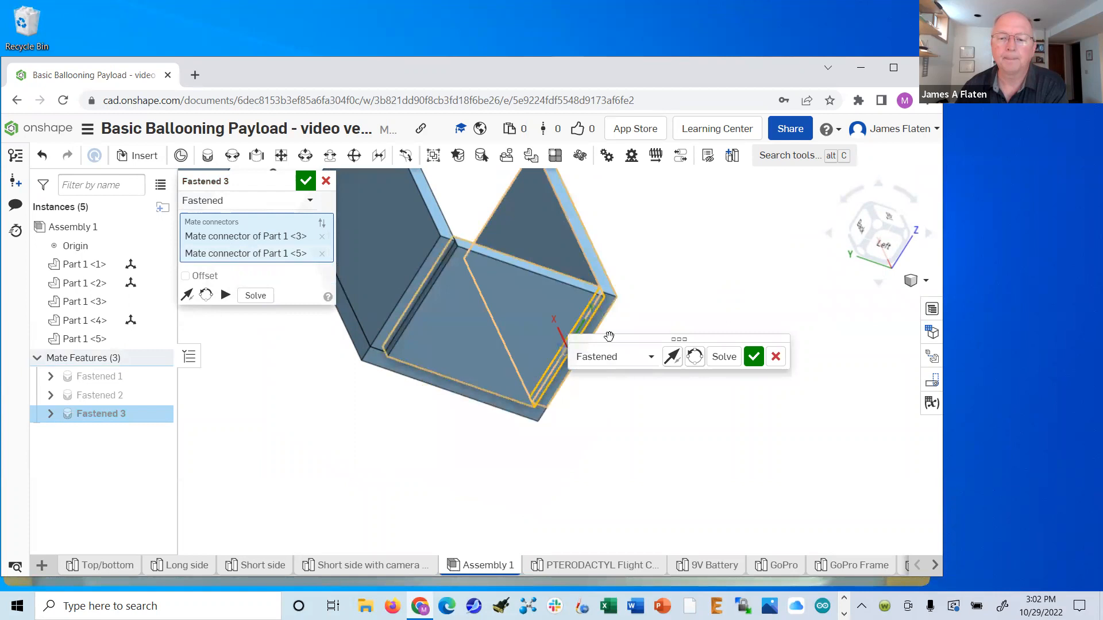
right_drag(634, 449, 567, 445)
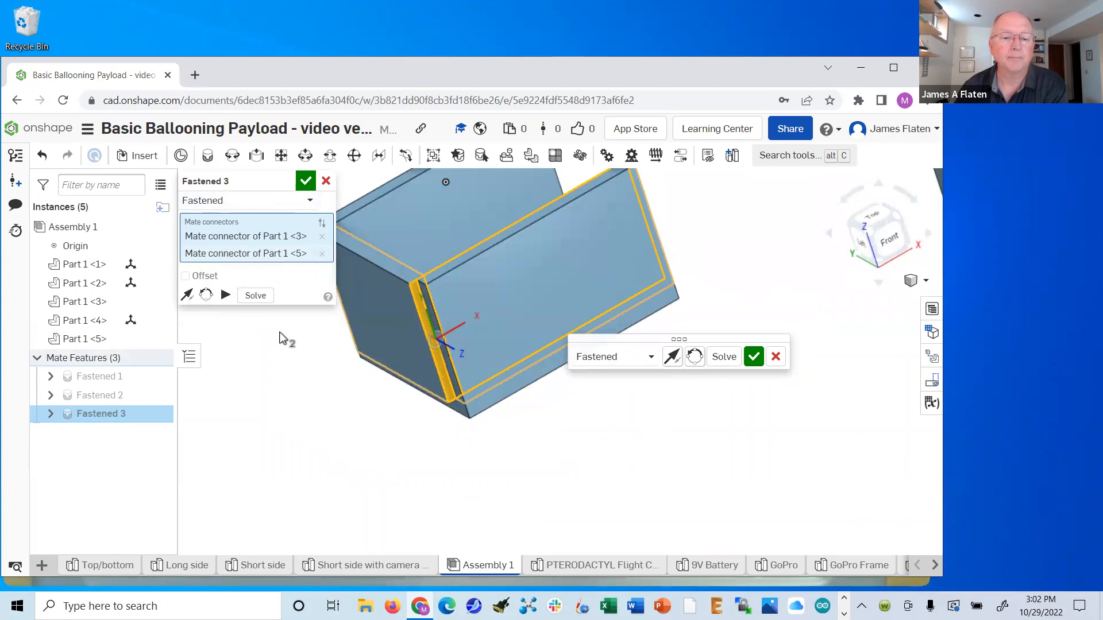
- Try flipping the primary axis of the plain short side's mate
click(187, 296)
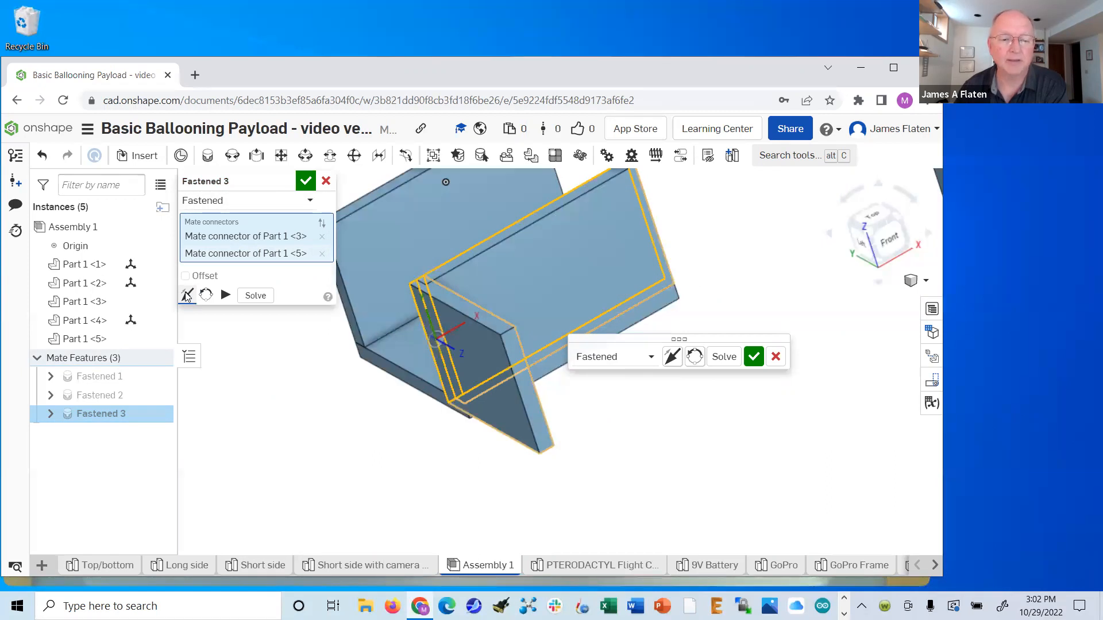
click(186, 296)
click(187, 296)
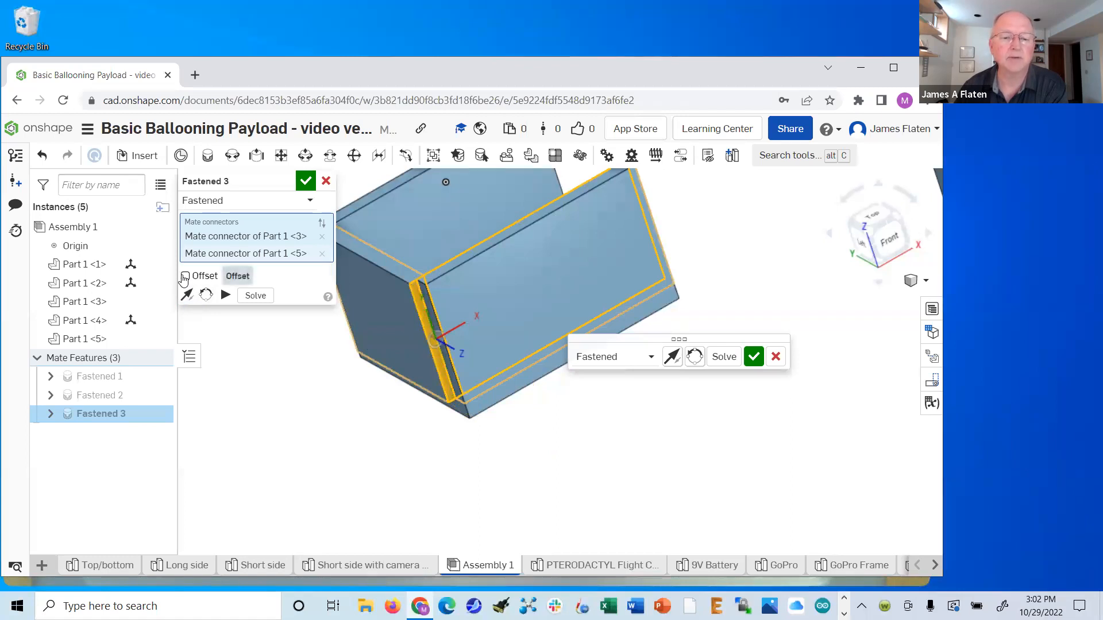
- Enable the offset on the plain short side's mate, set X to 0.25 in, and accept the mate
click(185, 276)
click(303, 296)
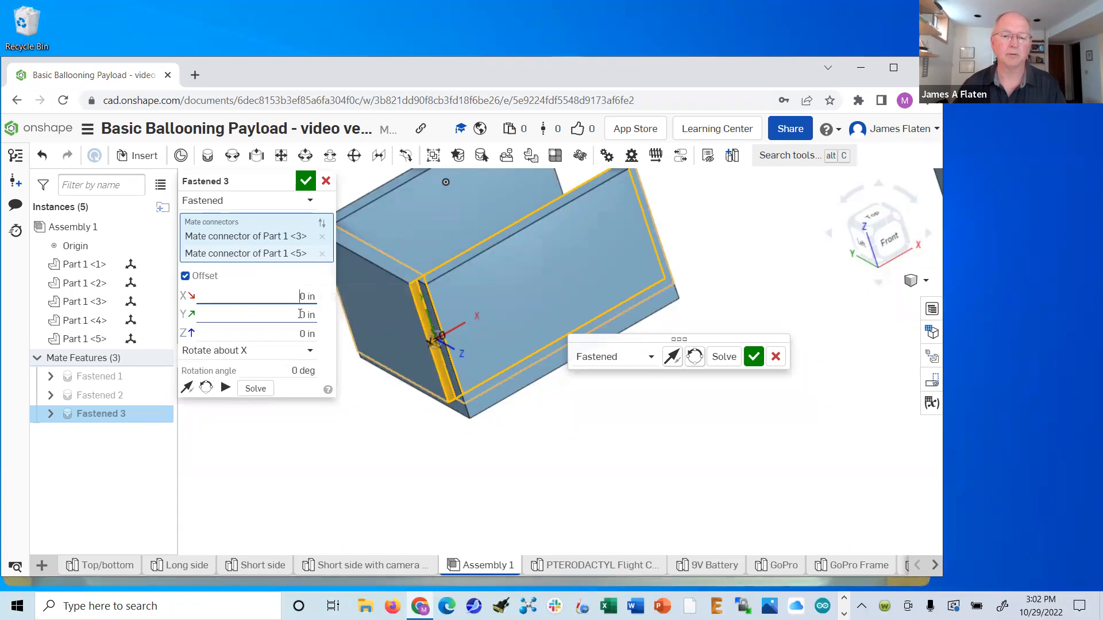
text(.25)
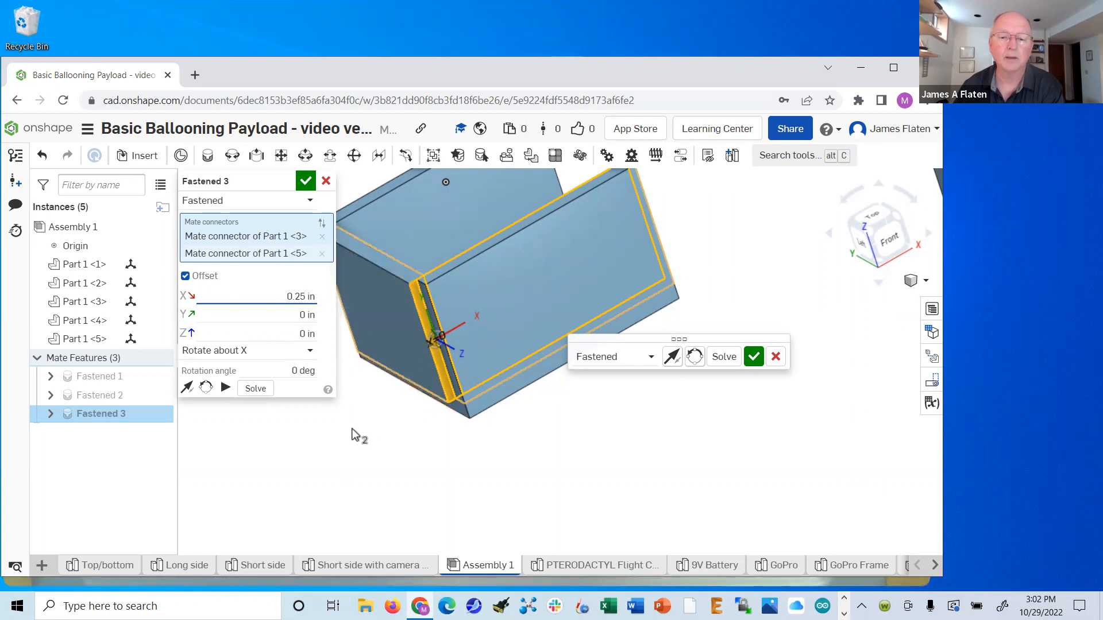
key(Return)
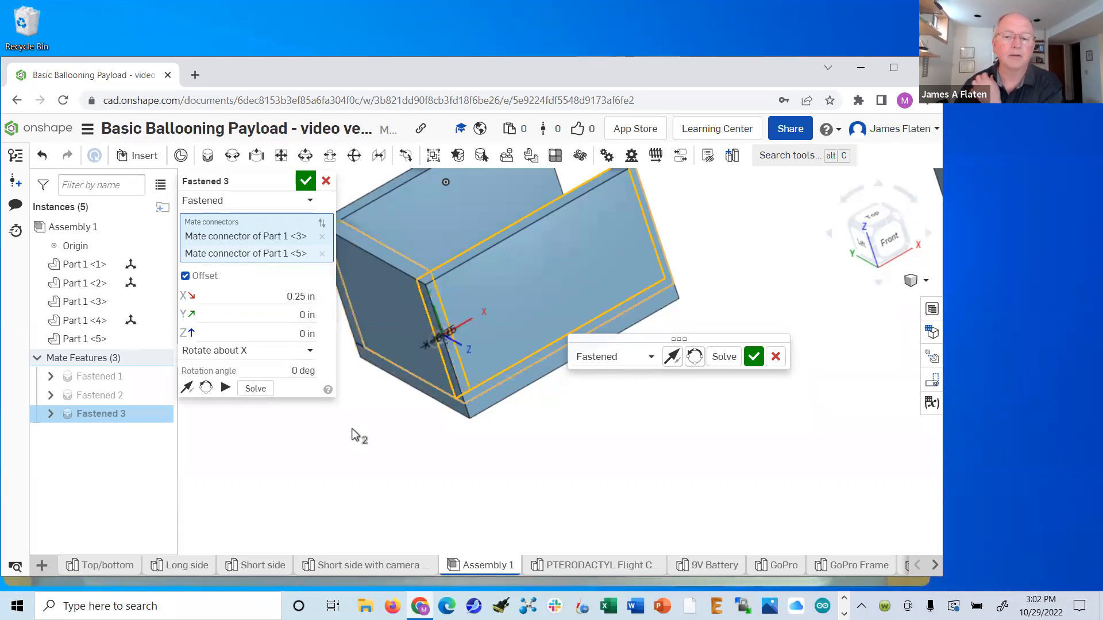
click(305, 182)
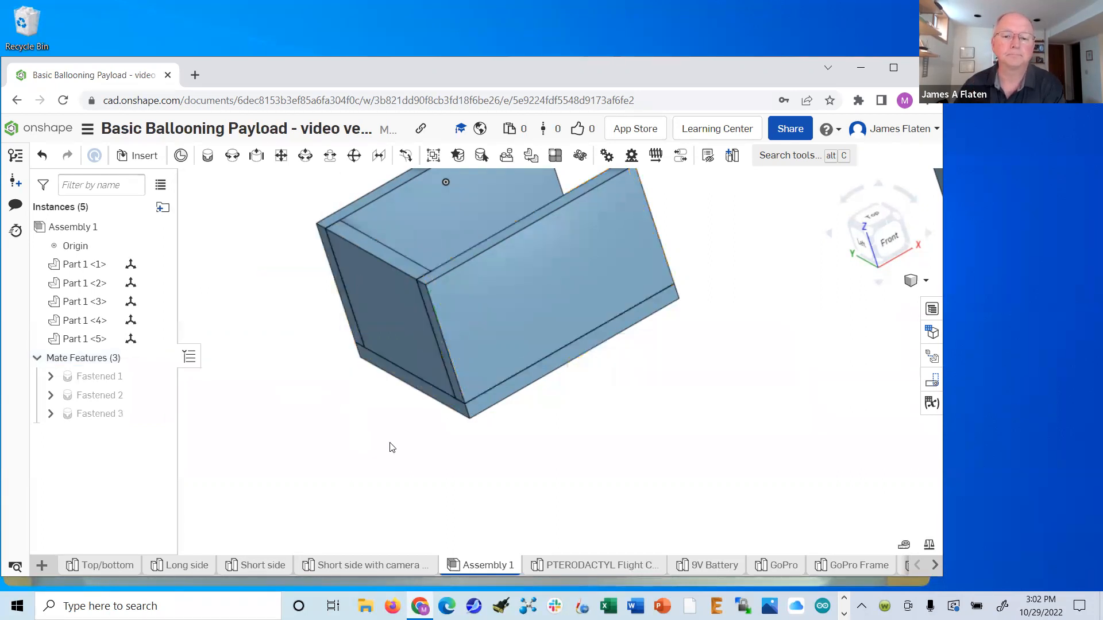
- Move the short side with the camera hole up close to the open end of the box
right_drag(712, 488, 694, 511)
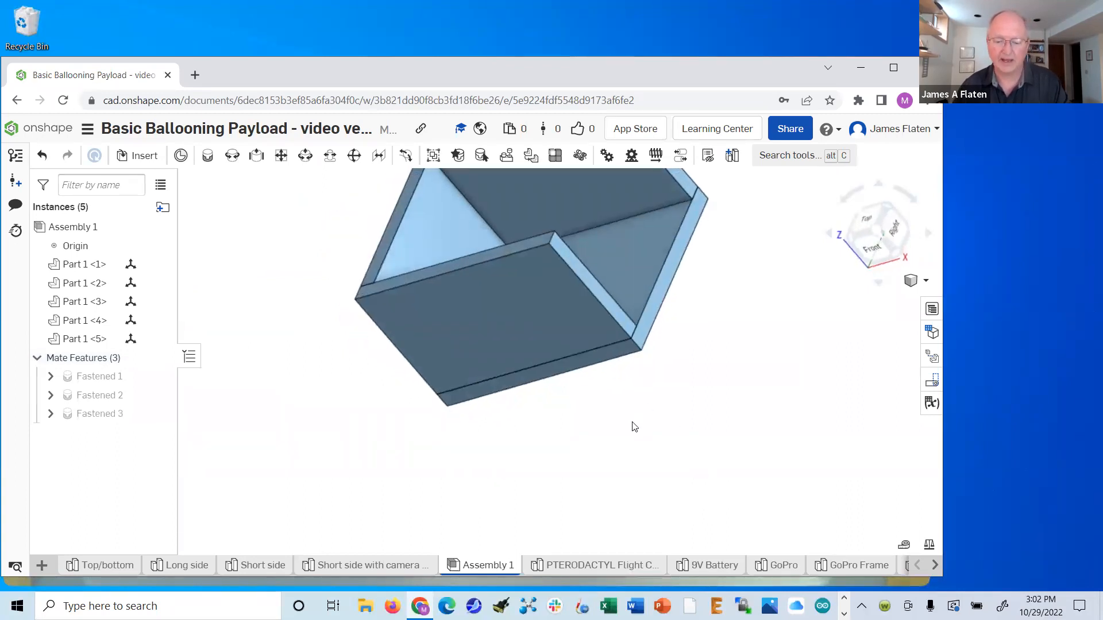
key(f)
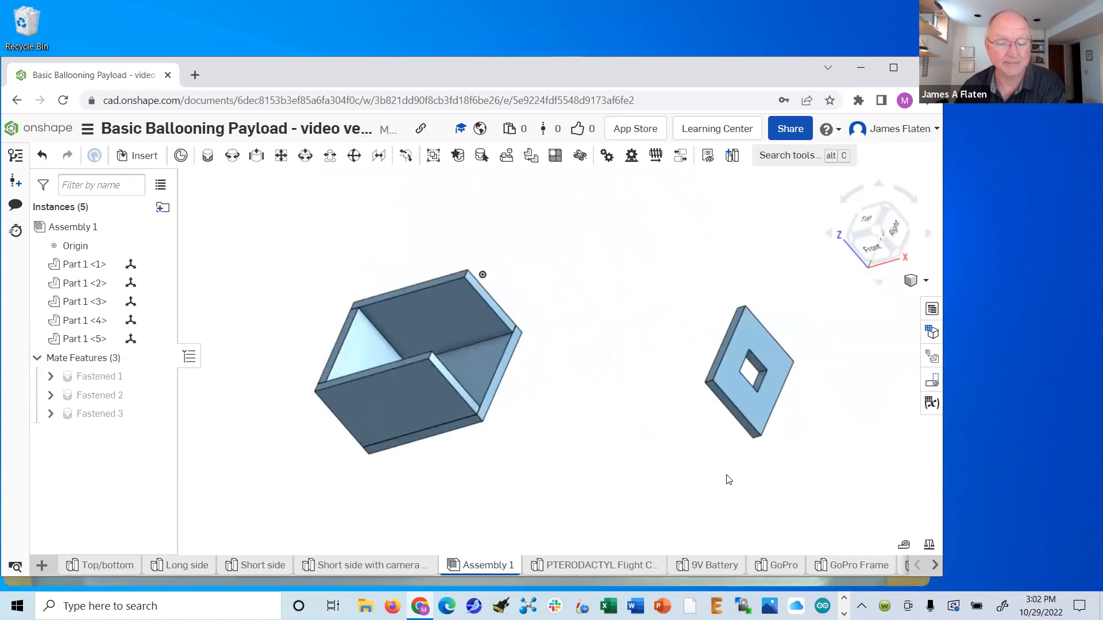
drag(731, 386, 521, 352)
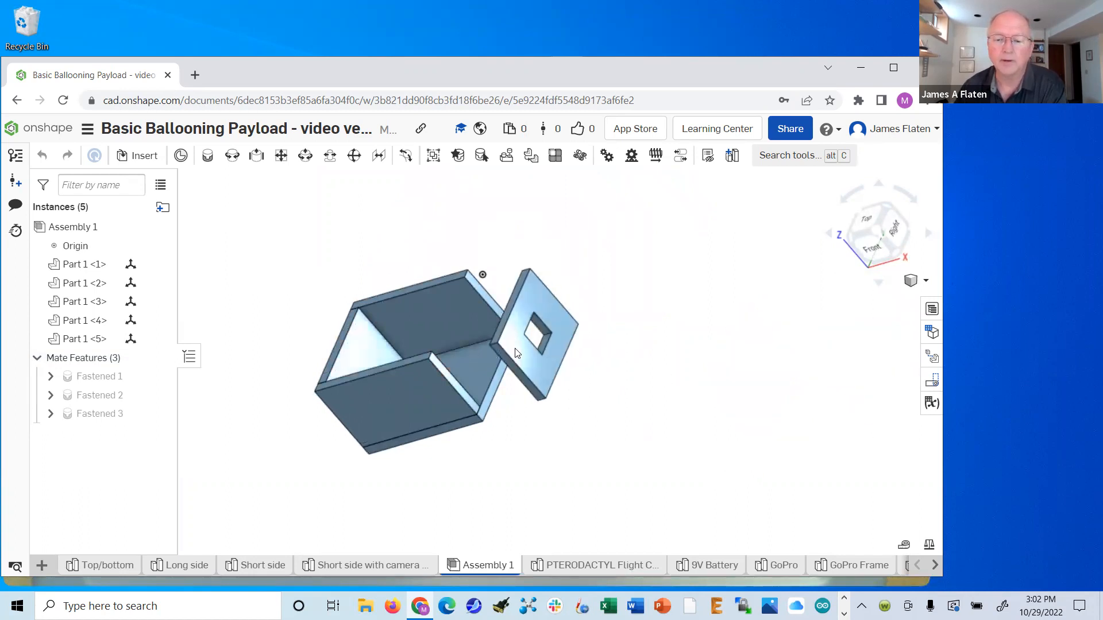
right_drag(515, 495, 564, 456)
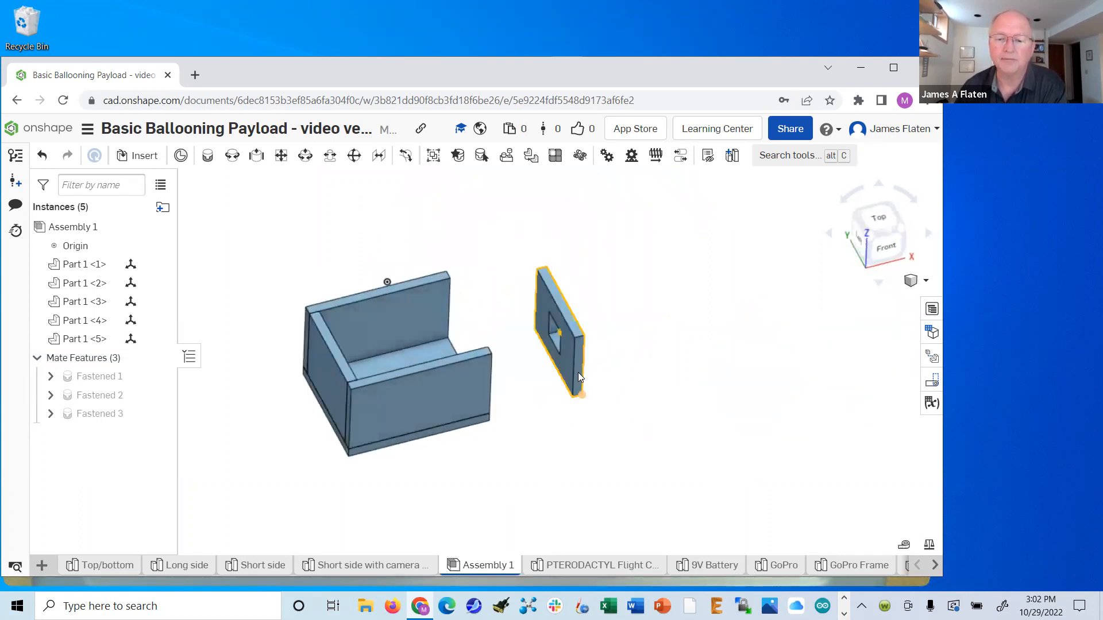
drag(551, 367, 515, 355)
right_drag(546, 458, 518, 431)
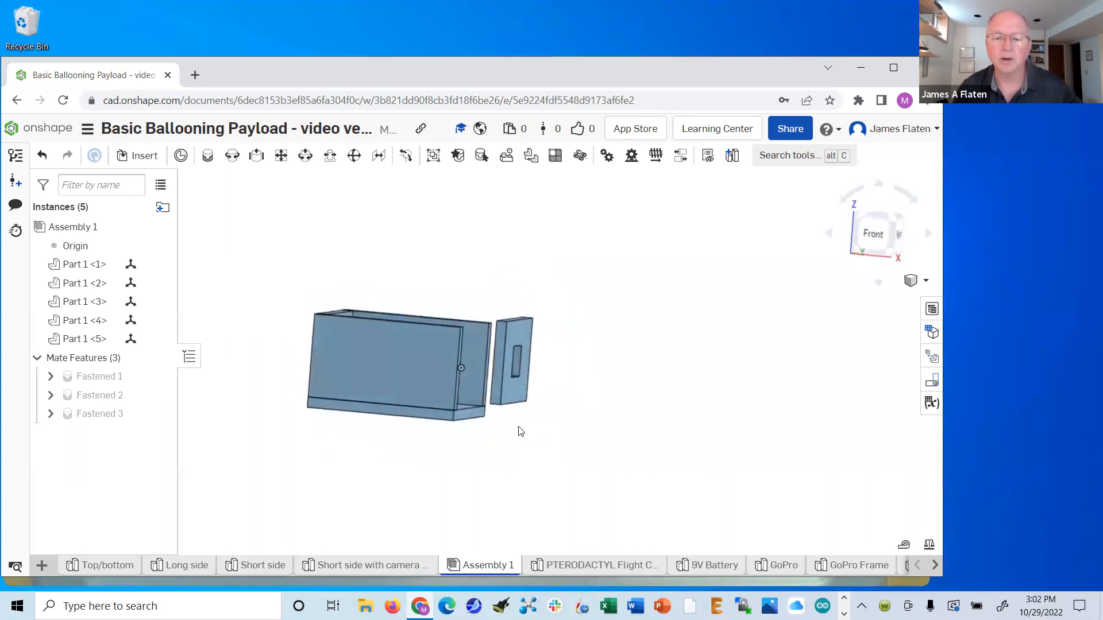
scroll(511, 431, up, 5)
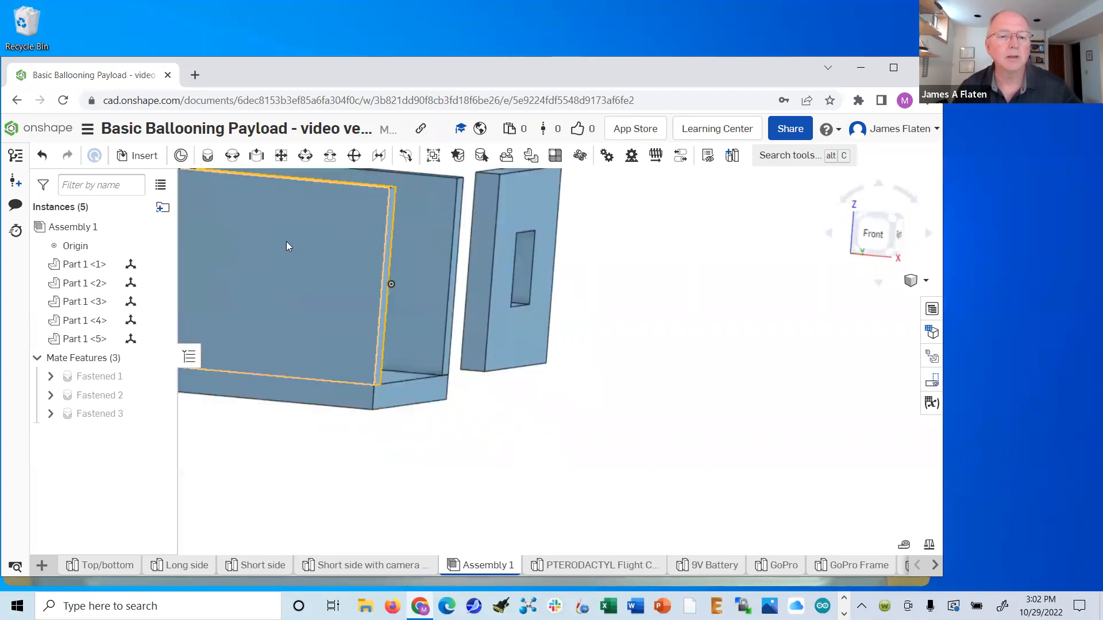
- Create a fastened mate joining the short side with the camera hole to the inner face of the long side
click(208, 155)
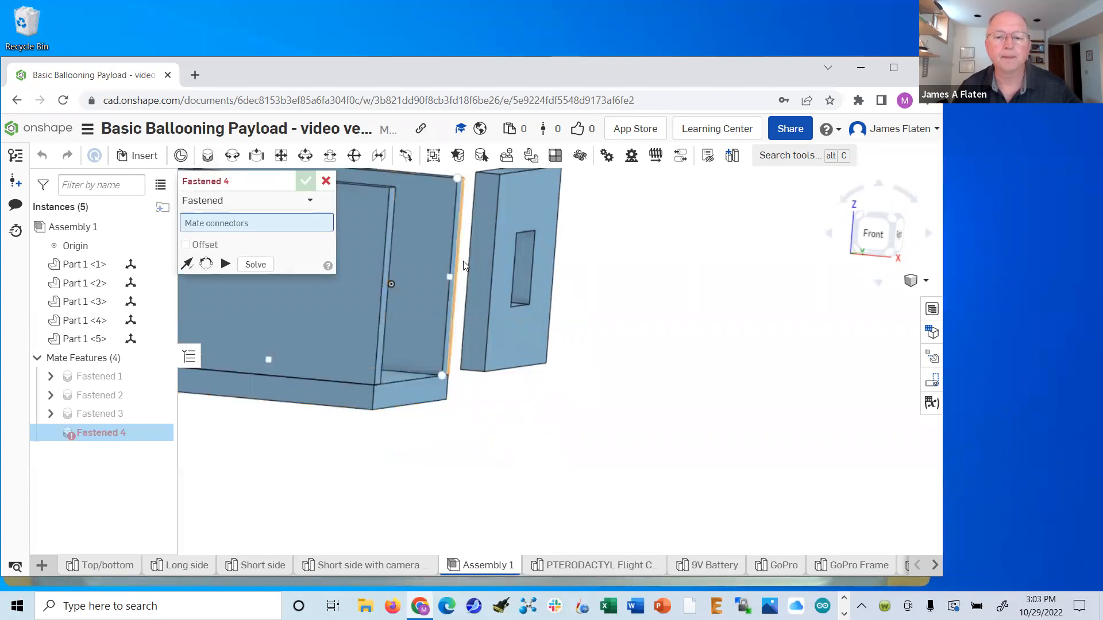
click(479, 268)
right_drag(574, 401, 452, 394)
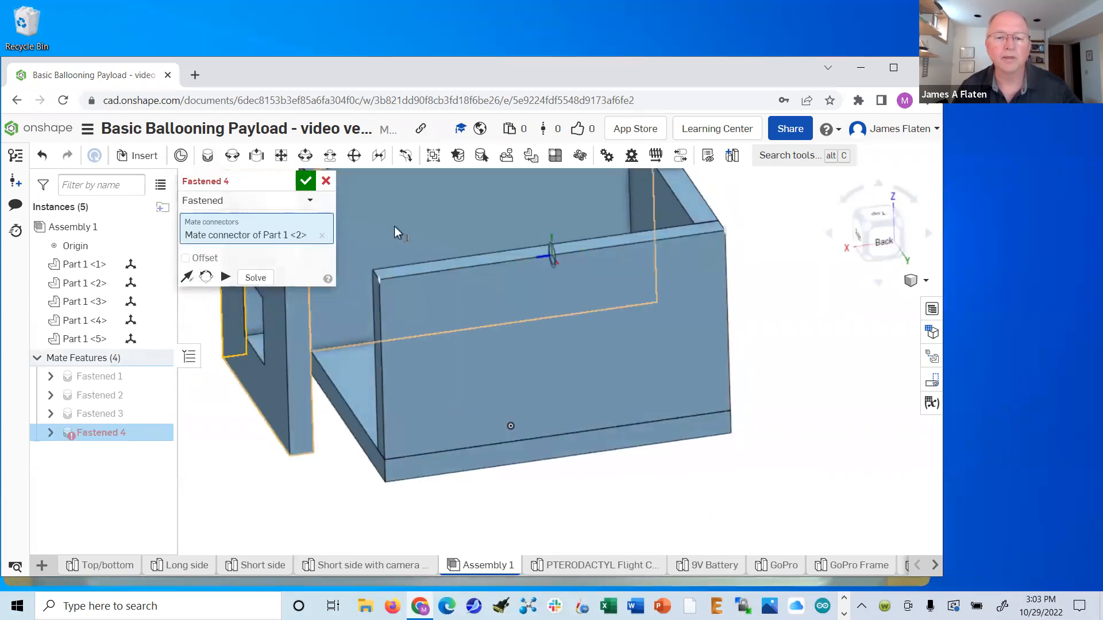
click(378, 217)
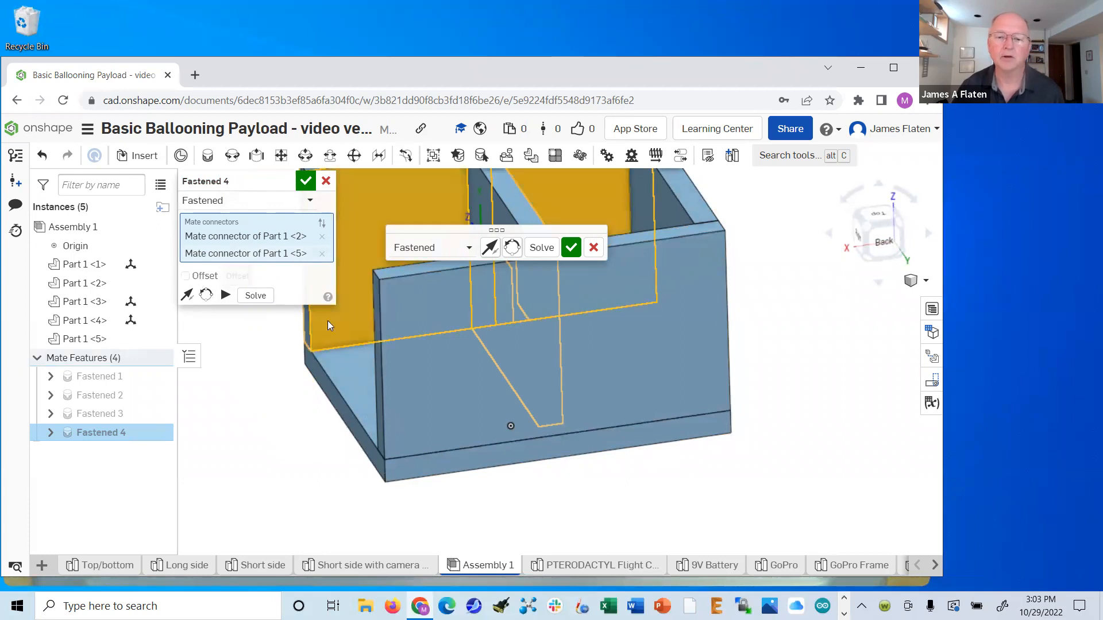
- Enable the offset on the camera-hole side's mate and set X to 2.5 in
click(185, 275)
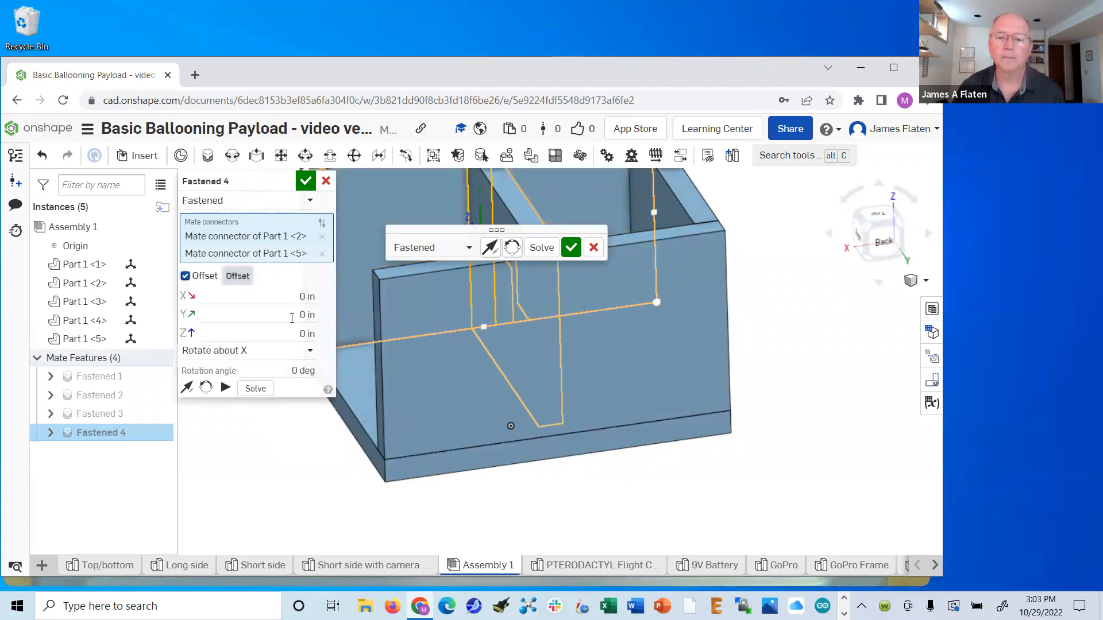
scroll(630, 462, down, 3)
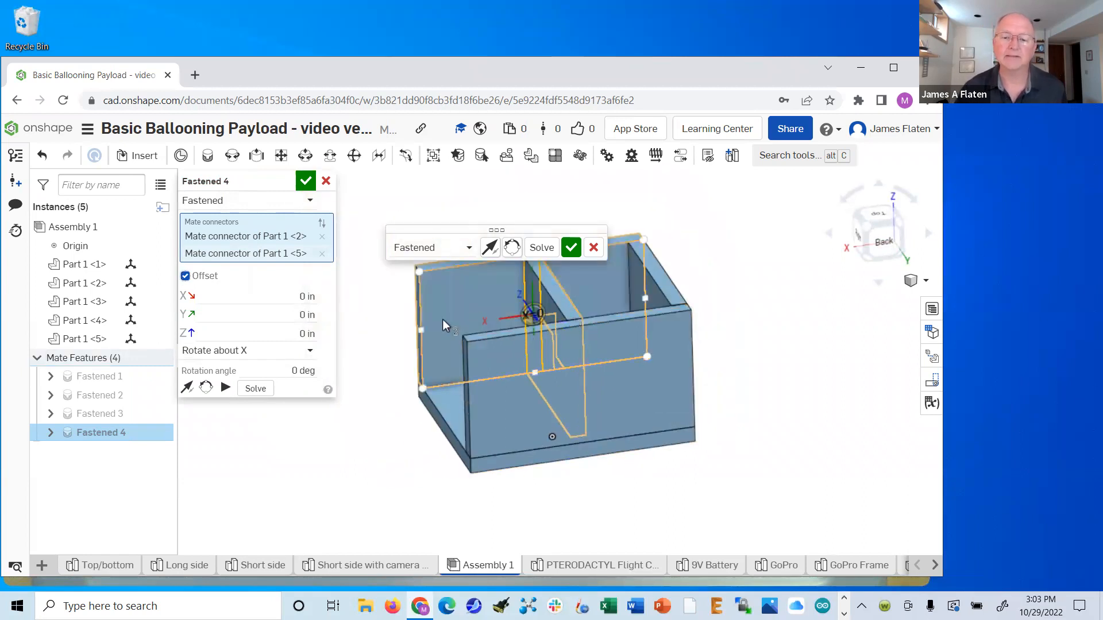
click(303, 298)
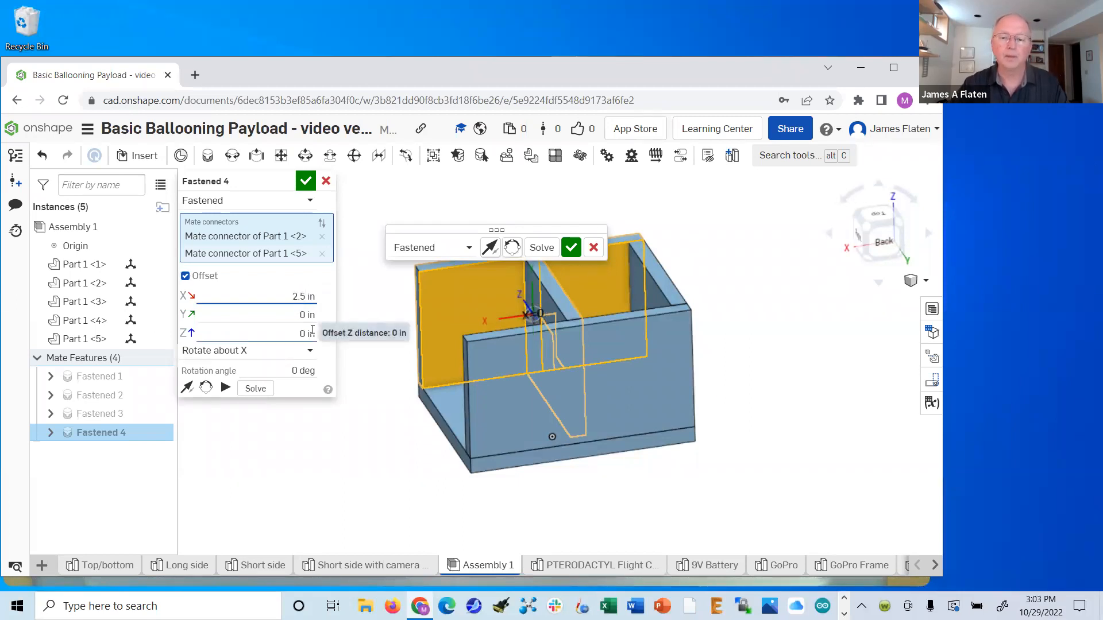
click(359, 355)
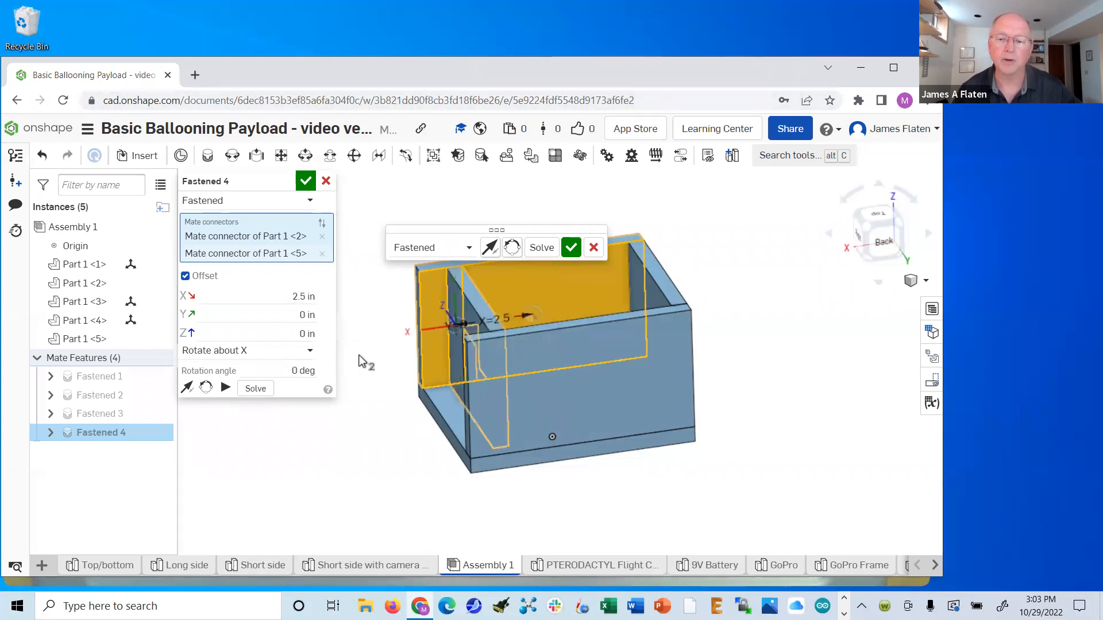
- Try an X offset of 3 in, raise it to 3.5 in, solve, and accept the camera-hole side's mate
click(304, 297)
click(303, 297)
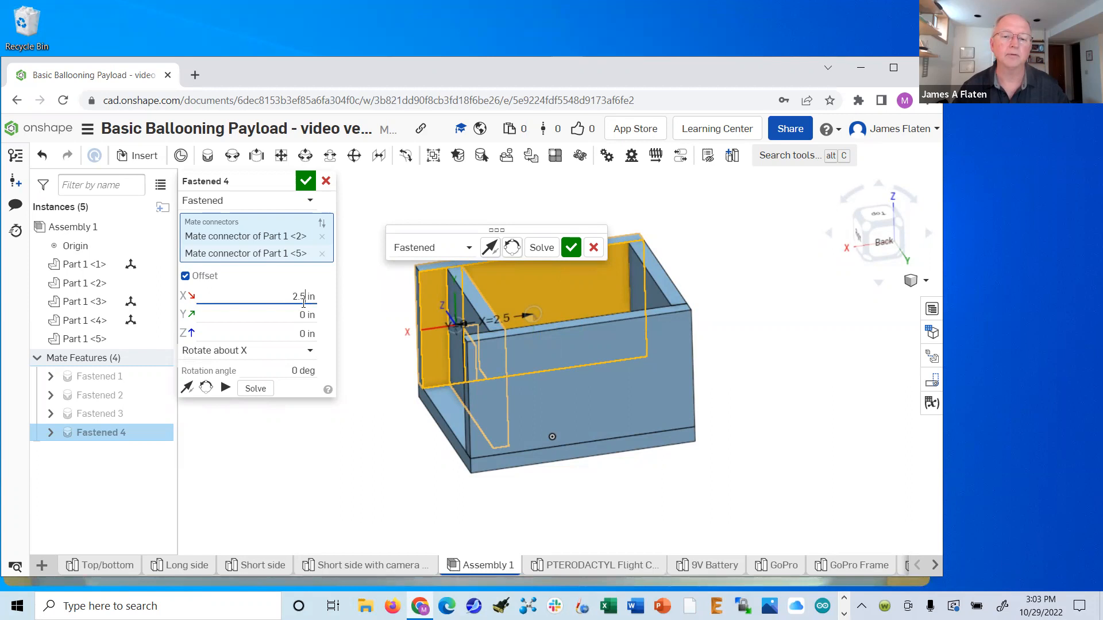
text(3)
key(Return)
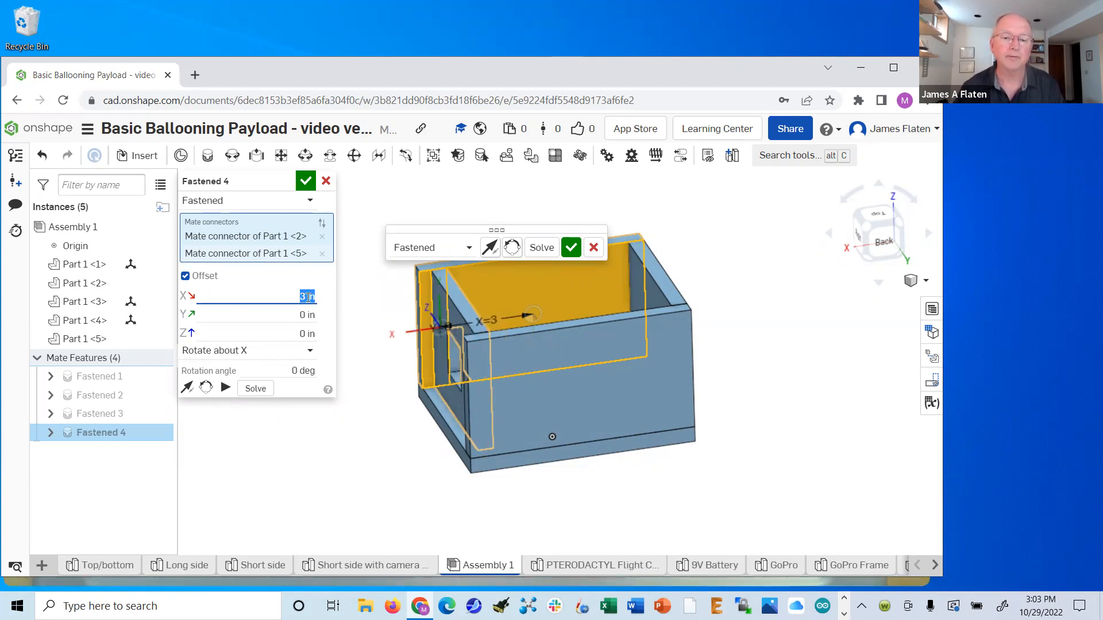
click(303, 296)
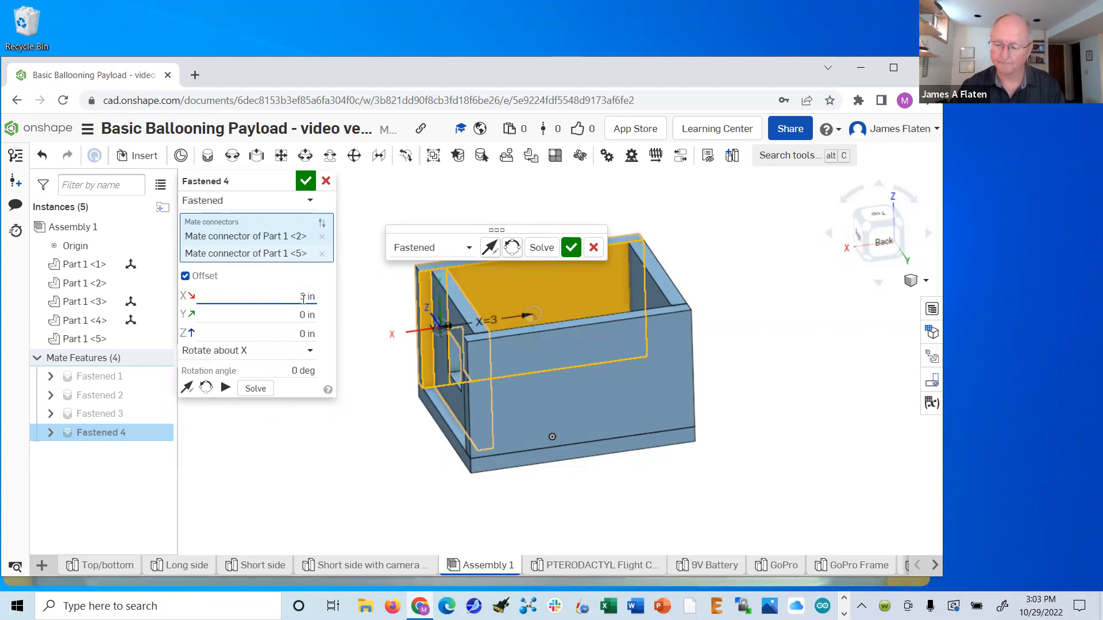
text(.5)
key(Return)
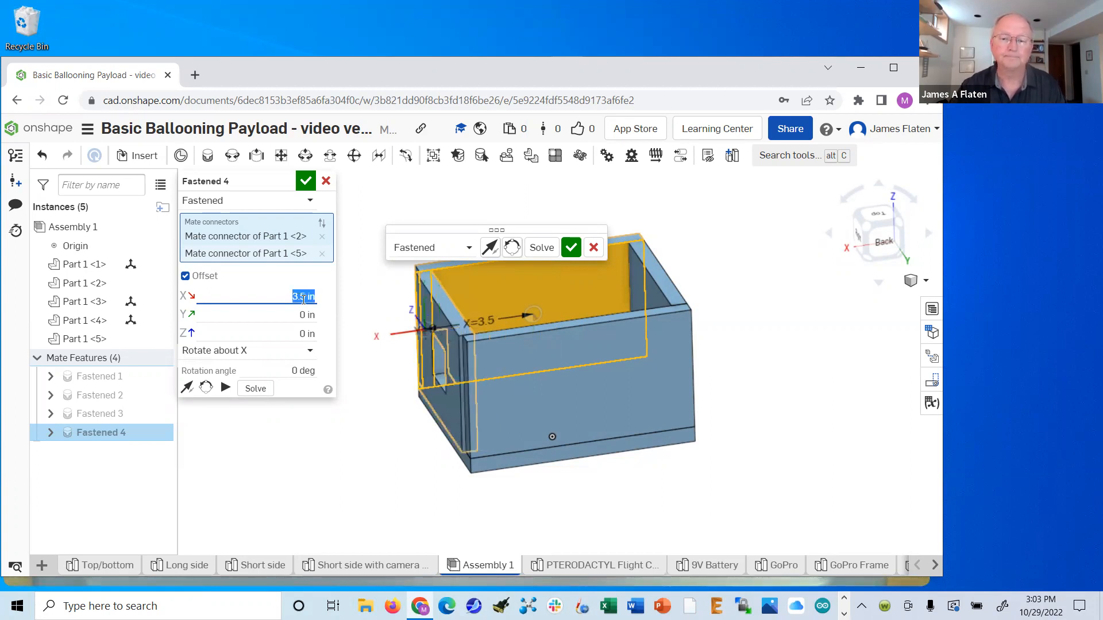
click(255, 388)
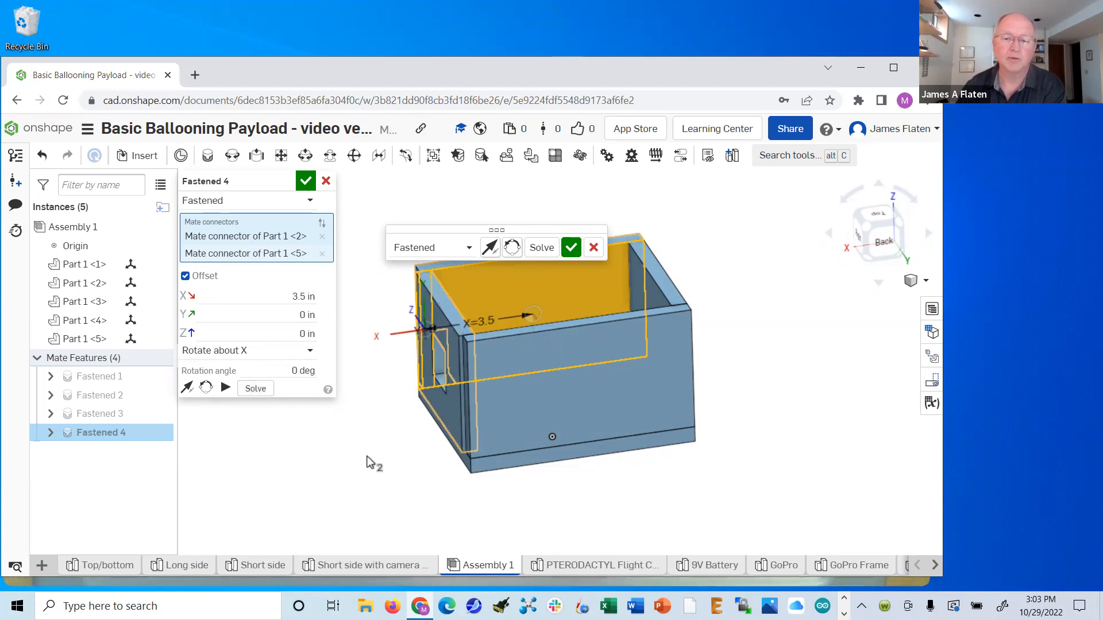
click(306, 182)
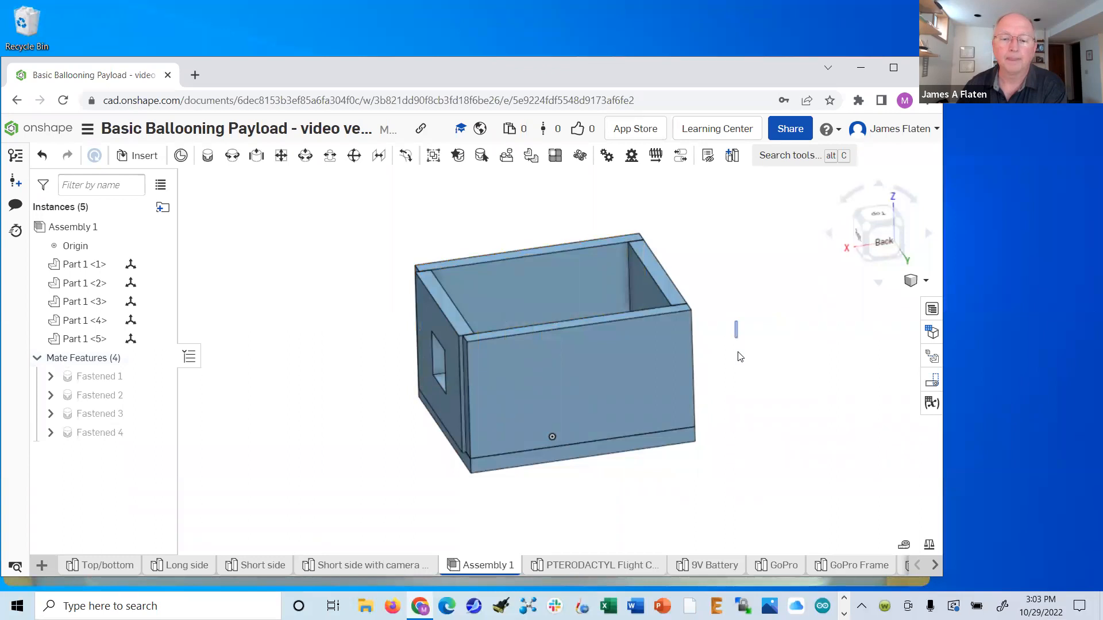
- Reopen the camera-hole side's fastened mate and set its X offset to 3.25 in
right_drag(618, 384, 590, 356)
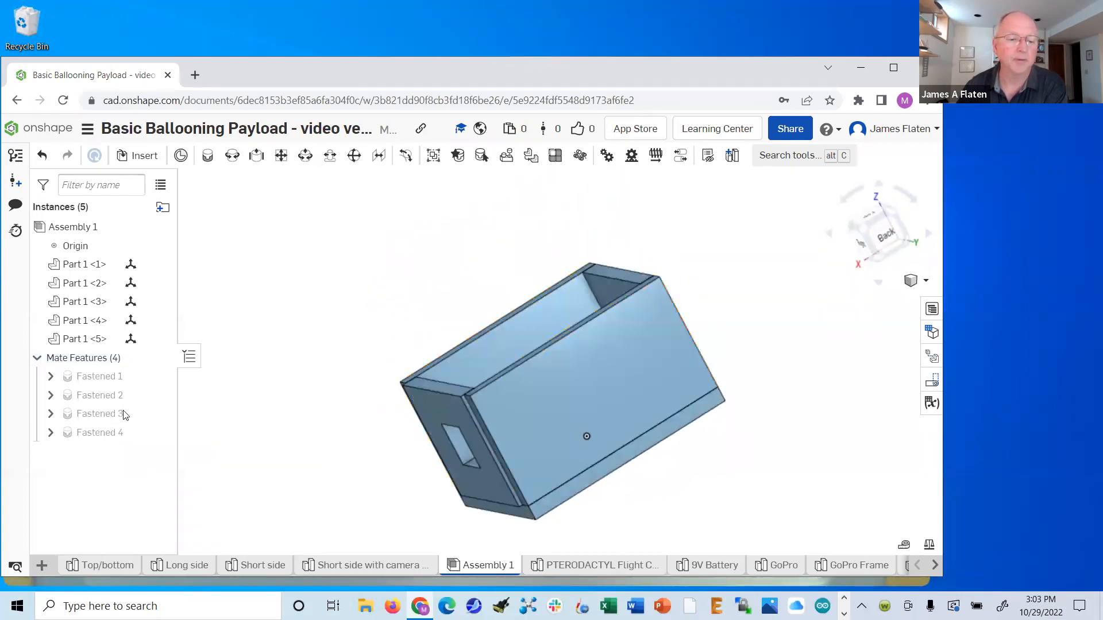
double_click(91, 436)
click(303, 297)
click(295, 297)
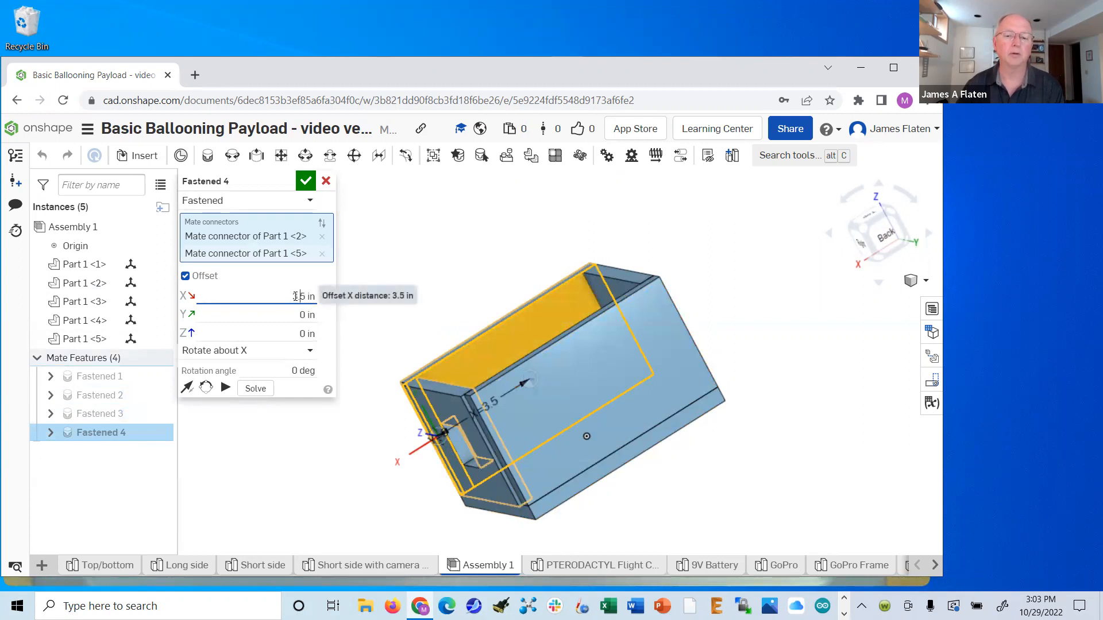
text(2)
key(Return)
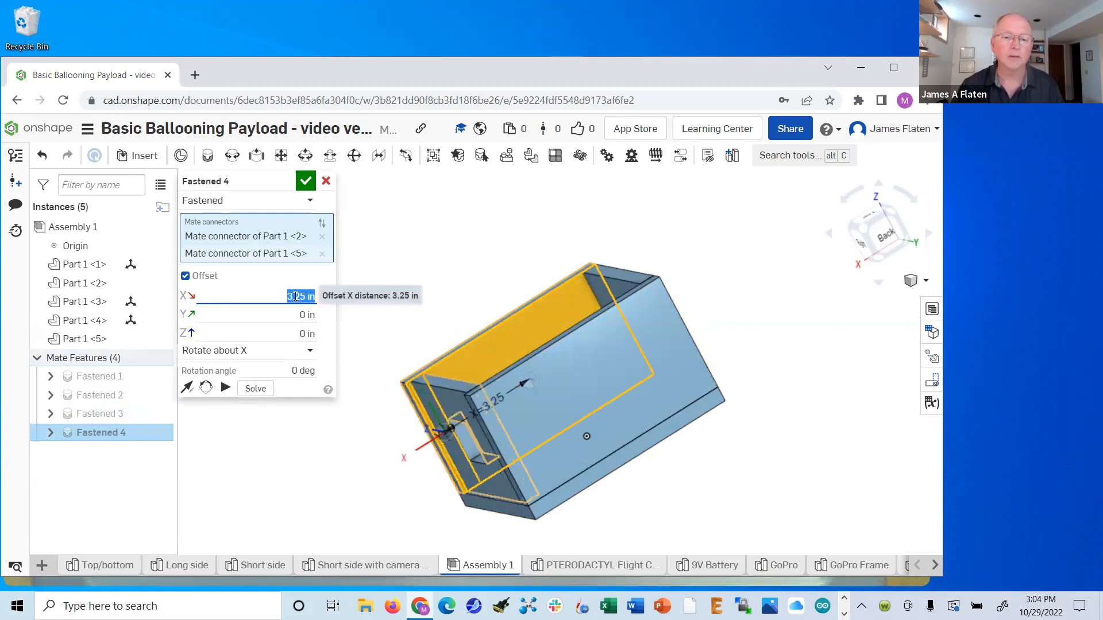
- Set the mate's X offset to 3.375 in, solve, and accept the mate
click(301, 297)
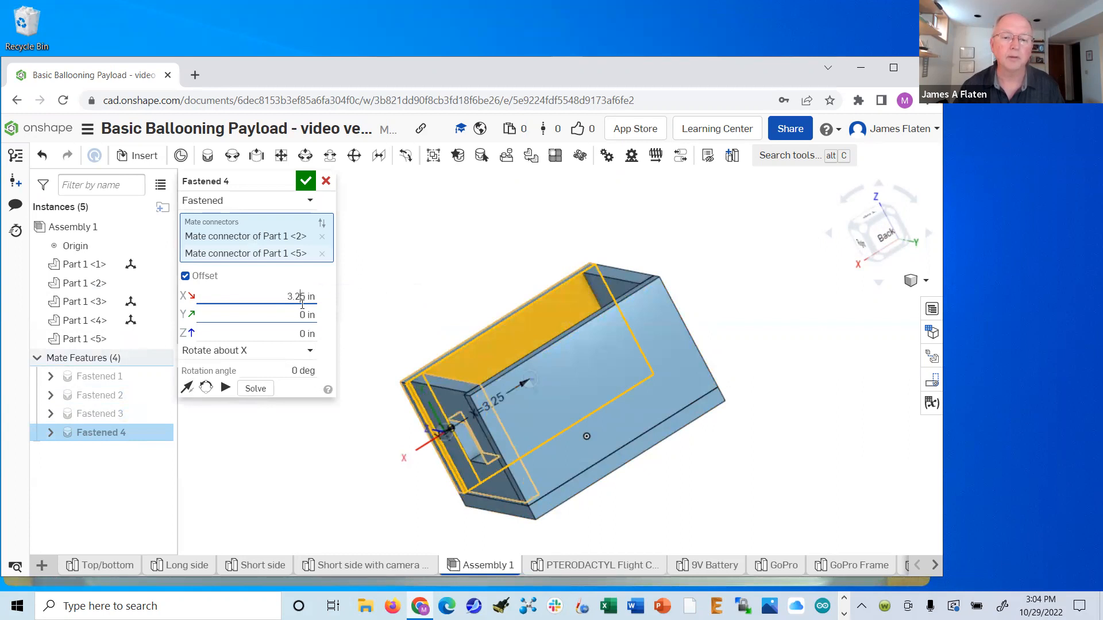
text(37)
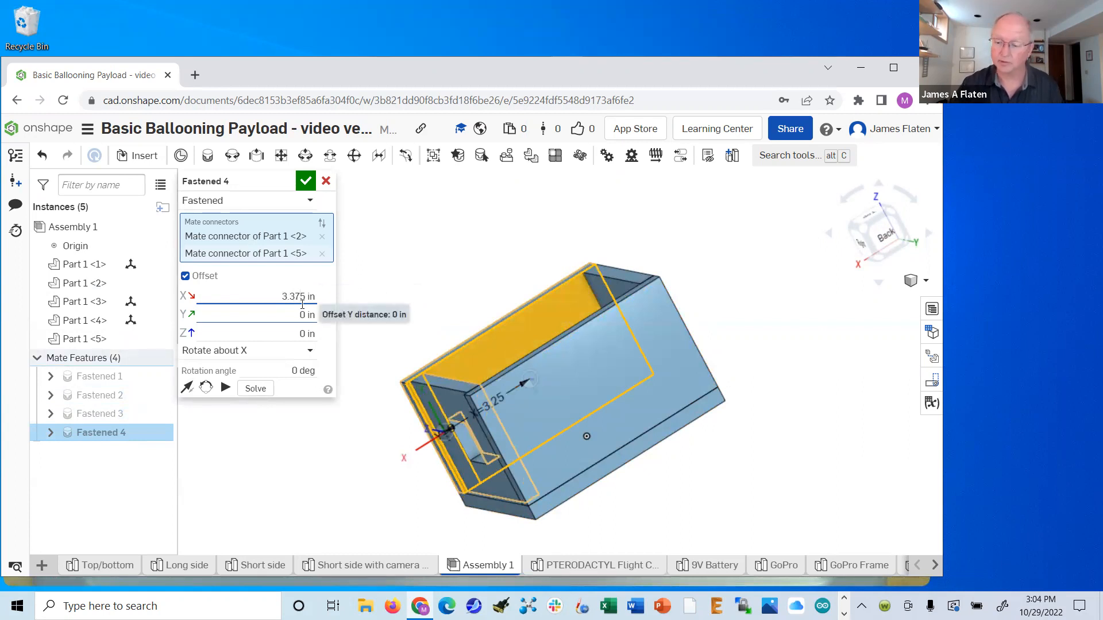
key(Return)
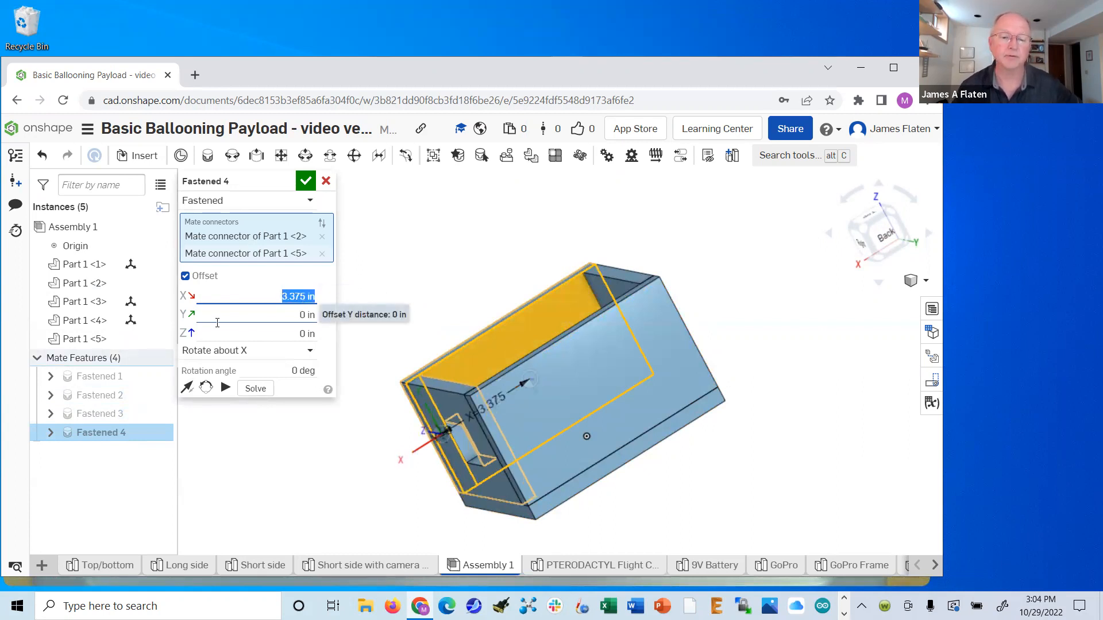
click(250, 389)
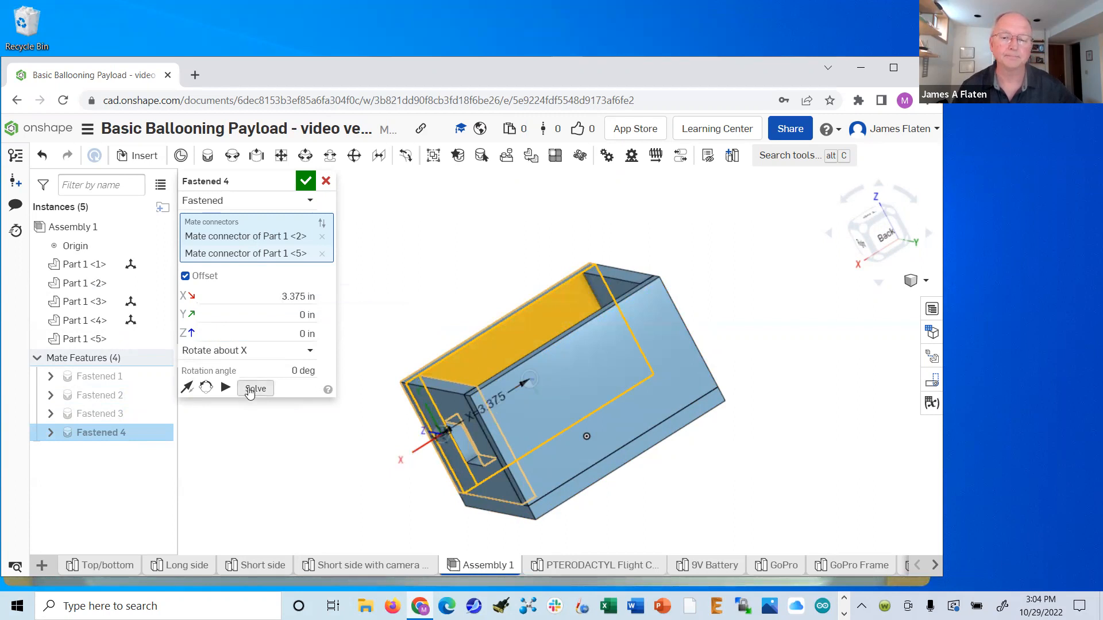
click(303, 183)
- Insert one PTERODACTYL Flight Computer into the assembly, placing it outside the box beside the camera-hole side
drag(486, 317, 440, 253)
right_drag(440, 253, 741, 450)
right_drag(787, 477, 678, 419)
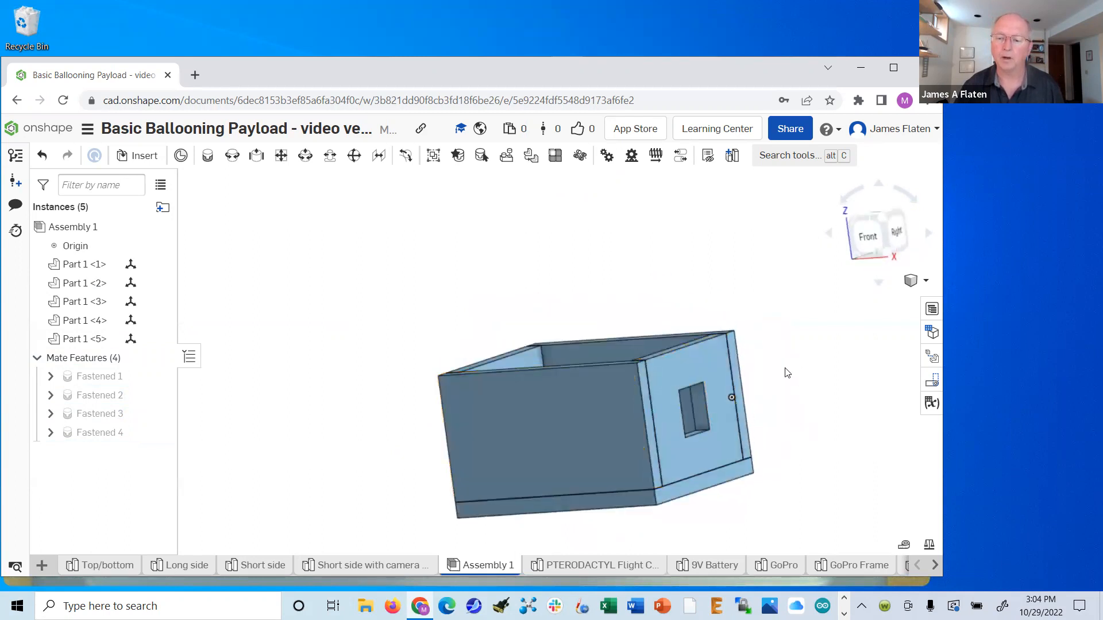
right_drag(787, 370, 785, 428)
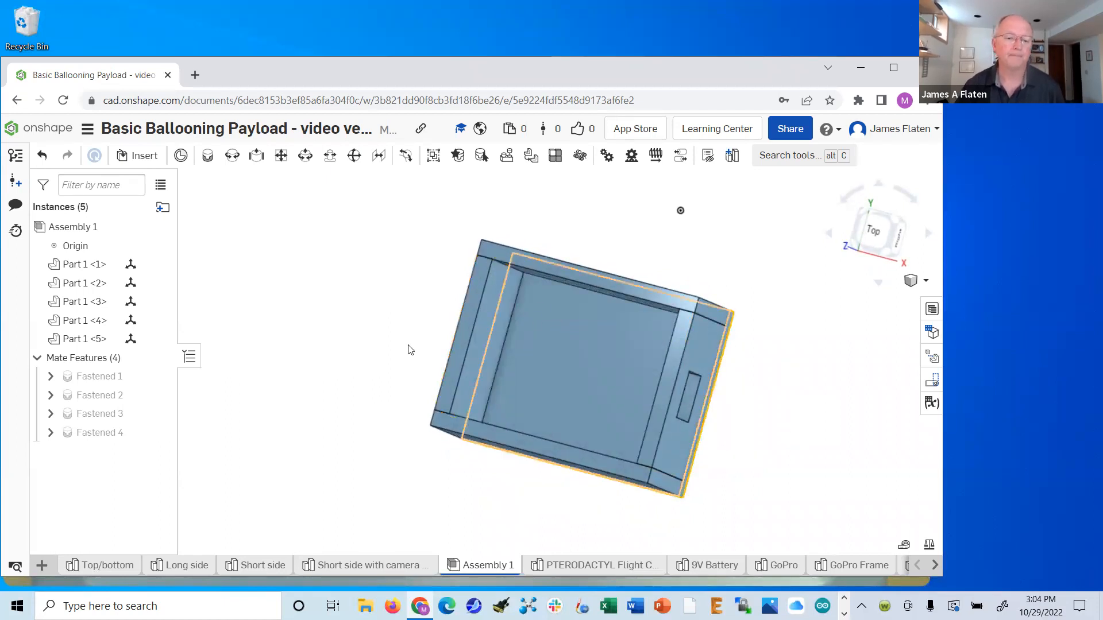
click(144, 158)
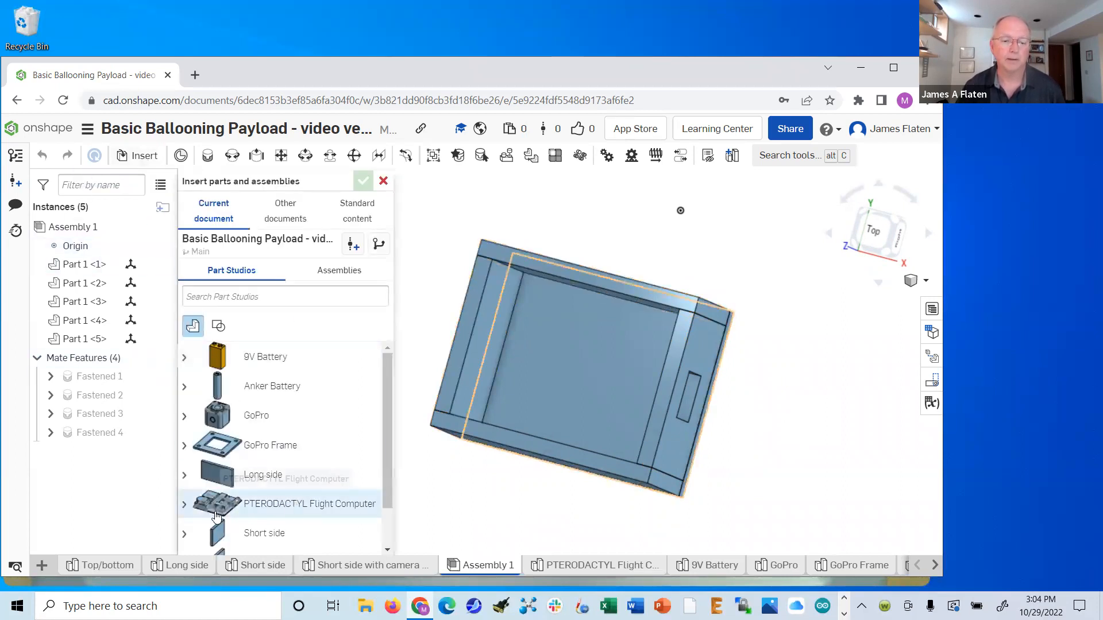
click(256, 509)
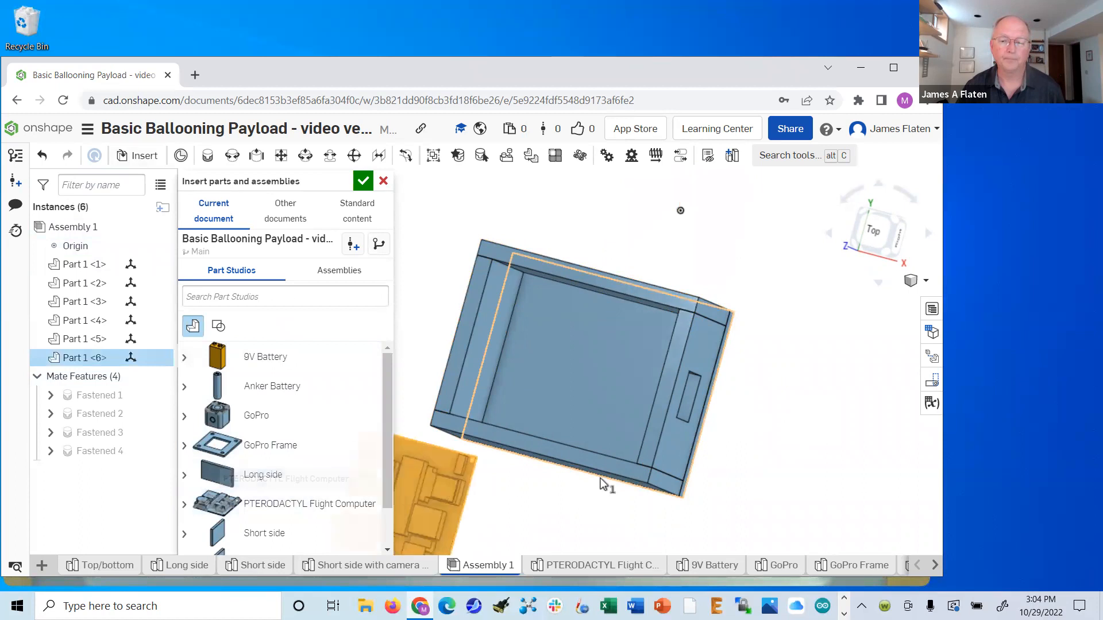
click(780, 406)
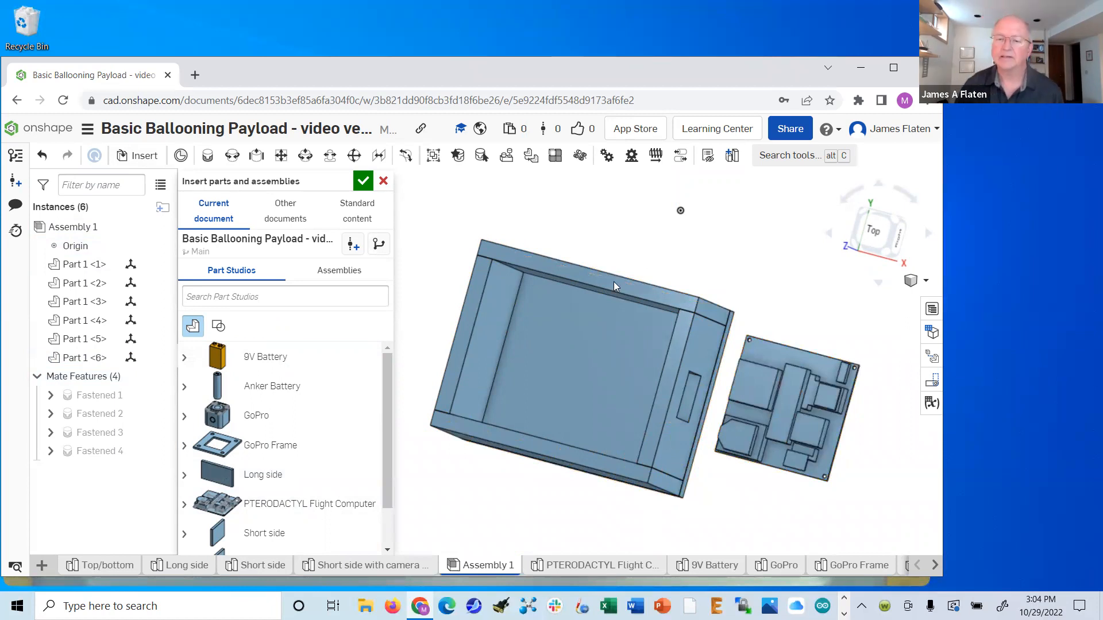
click(363, 181)
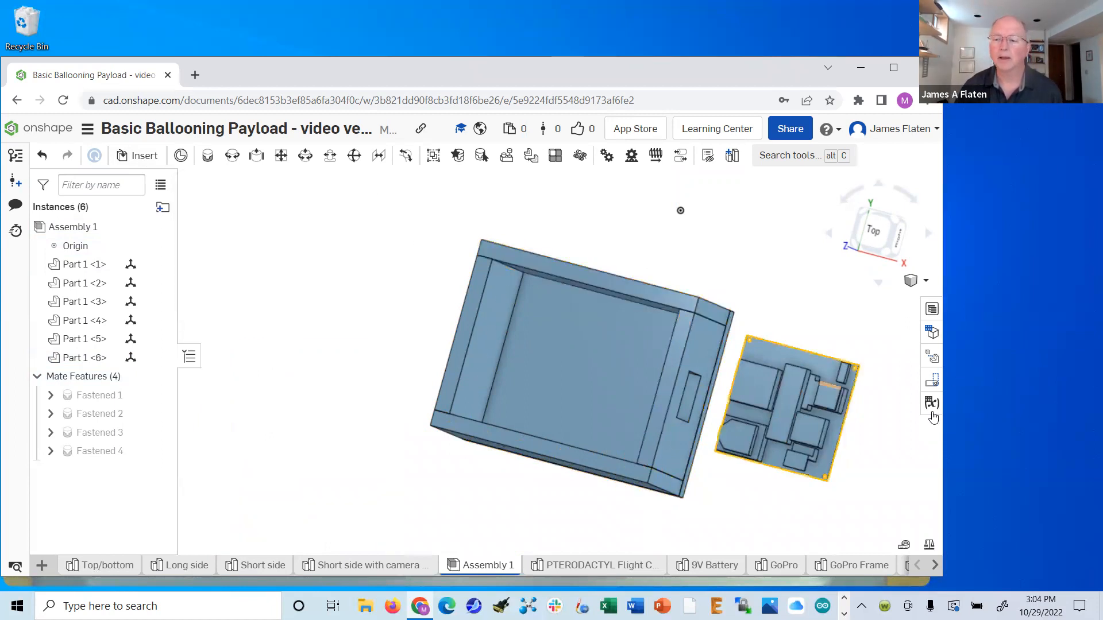
click(846, 366)
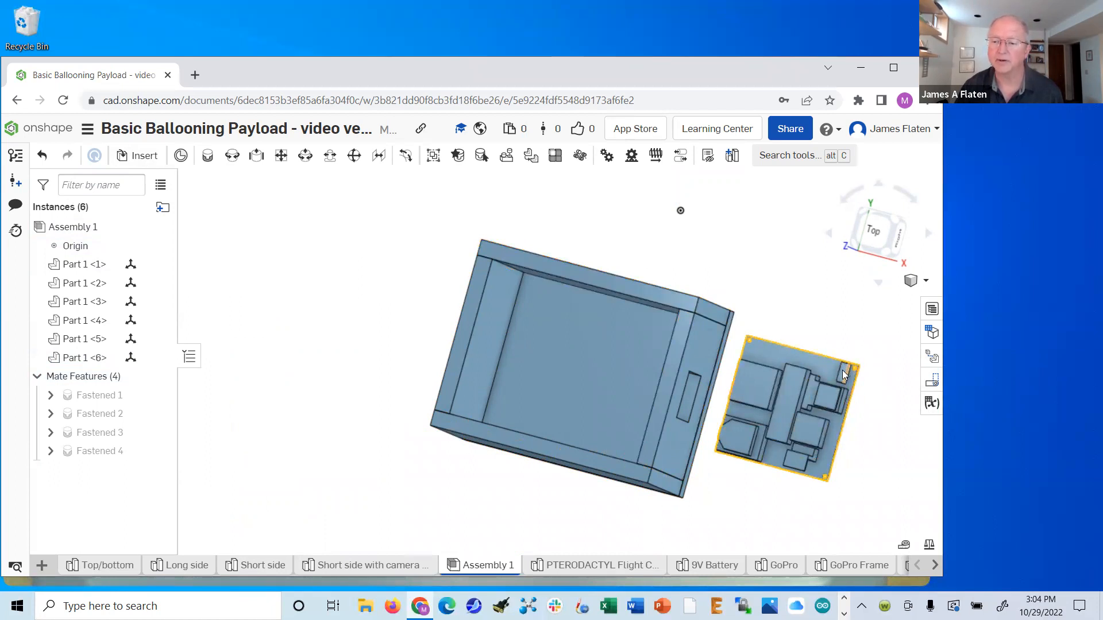
click(757, 525)
click(785, 405)
right_click(785, 404)
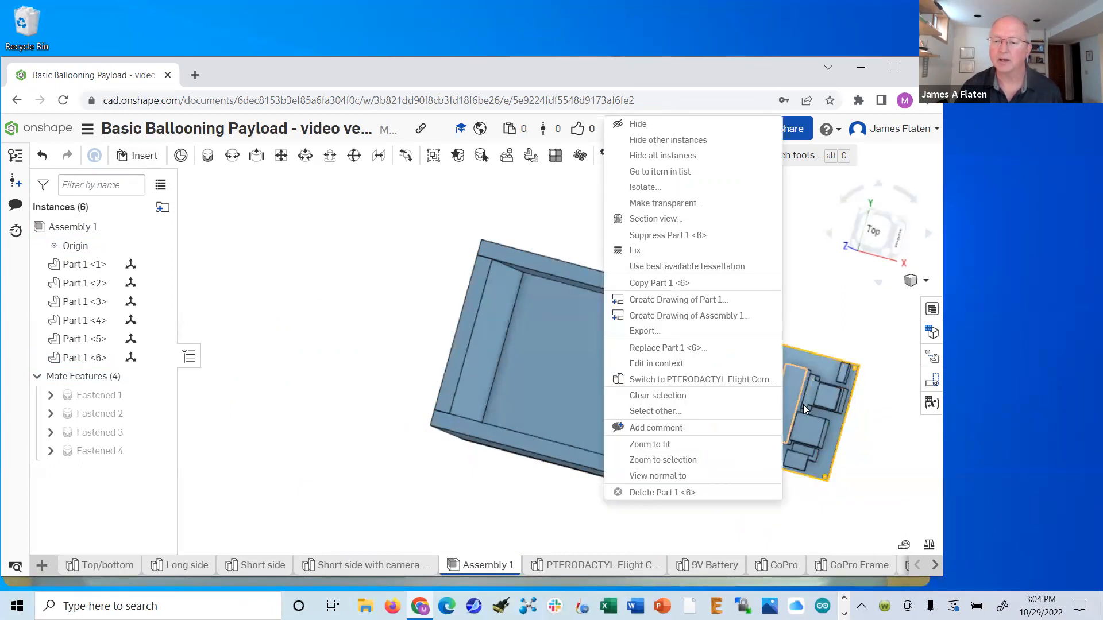
right_click(802, 405)
key(Escape)
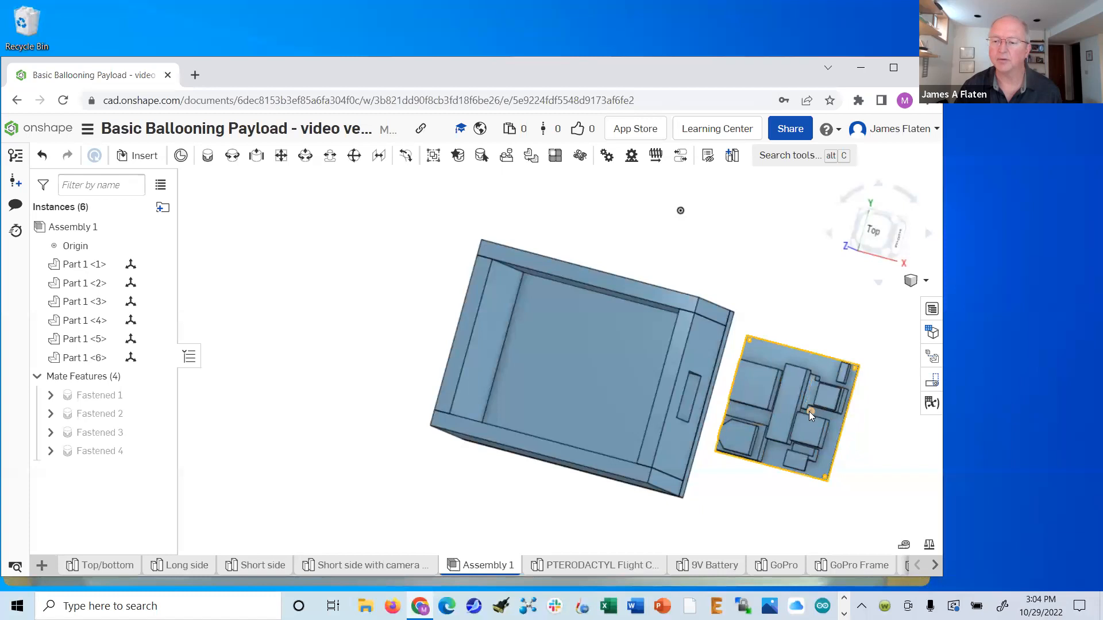
- Rotate the flight computer 90 degrees in its own plane with the triad manipulator
click(797, 406)
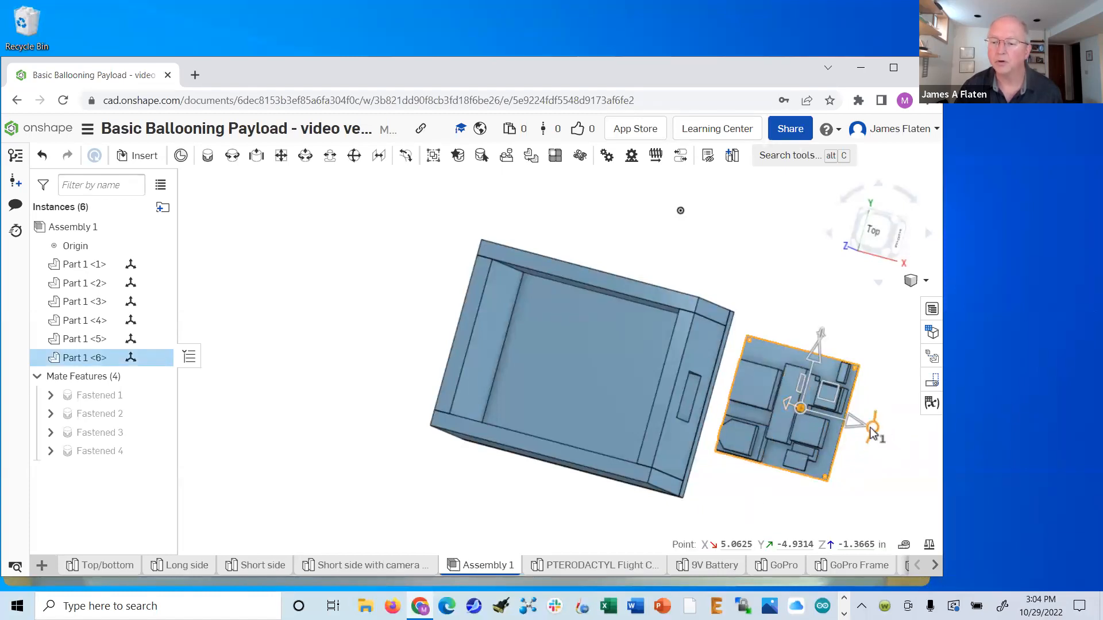
drag(869, 442, 779, 498)
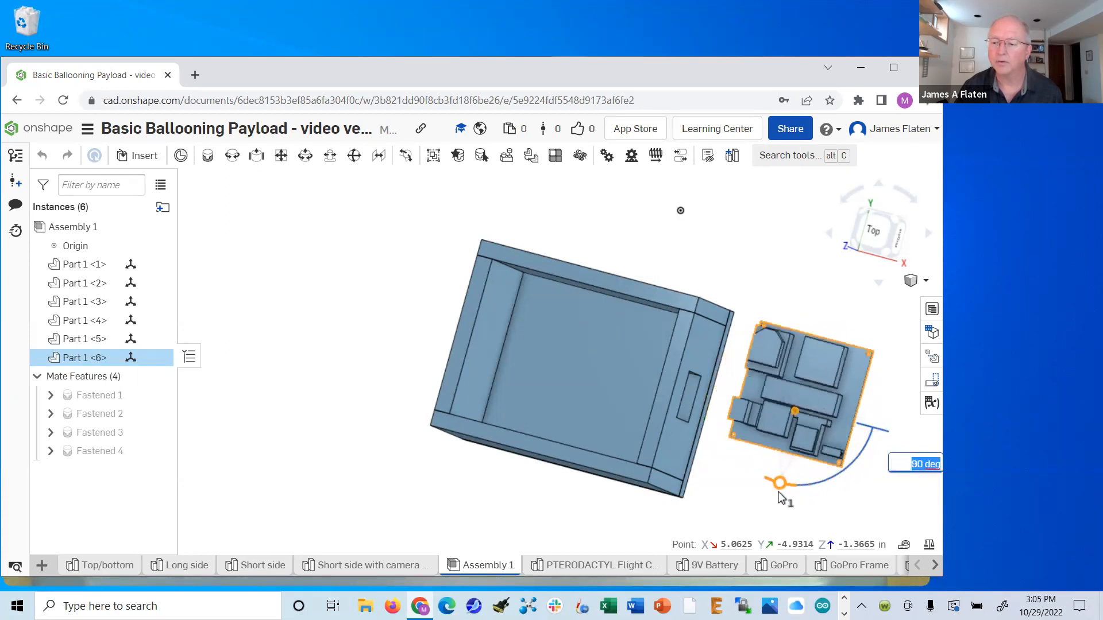
click(881, 462)
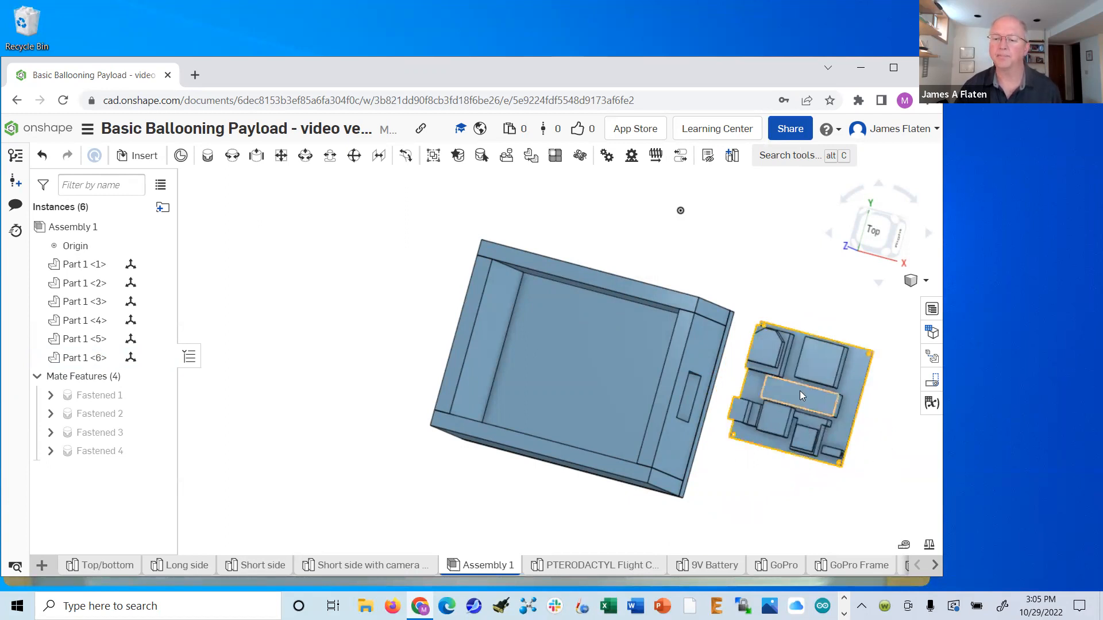
- Move the flight computer to the opposite end of the box, outside the plain short side
mouse_move(794, 392)
right_down()
mouse_move(786, 397)
mouse_move(798, 391)
right_up()
drag(696, 384, 345, 294)
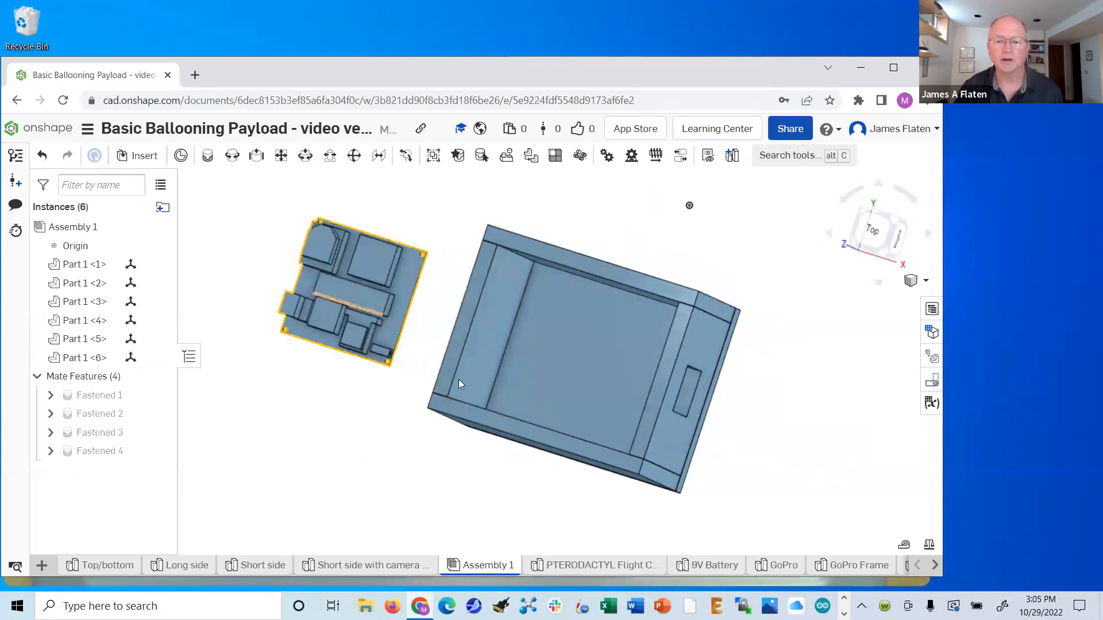
right_drag(463, 460, 481, 409)
drag(336, 315, 383, 231)
right_drag(380, 339, 370, 360)
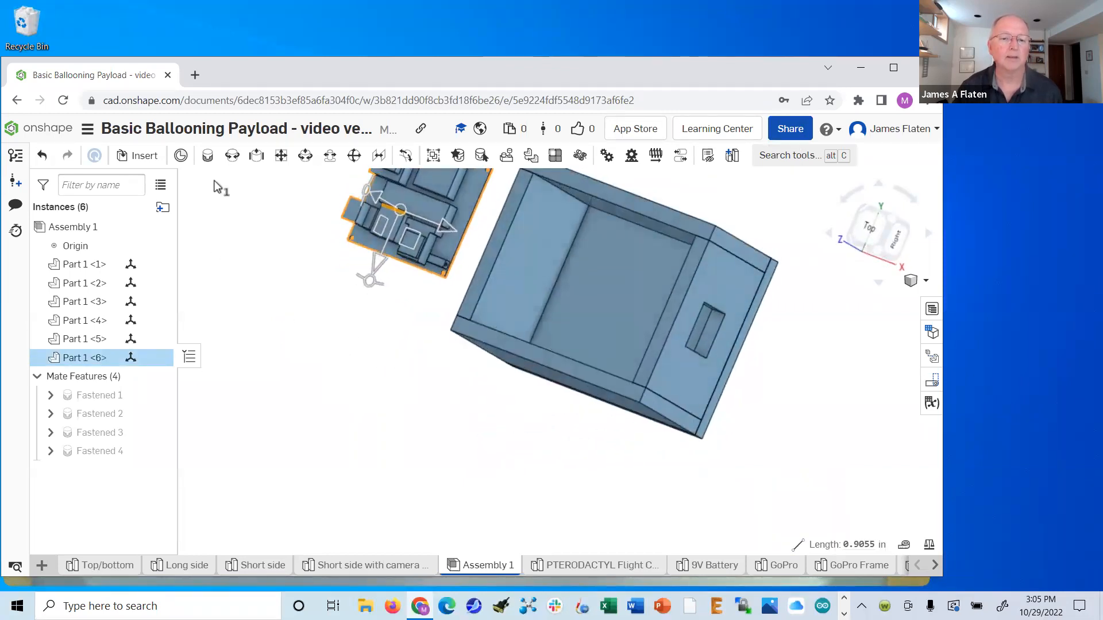
- Create a Fastened mate between the centre of the box bottom's inside face and the centre of the flight computer's underside, and solve
click(207, 157)
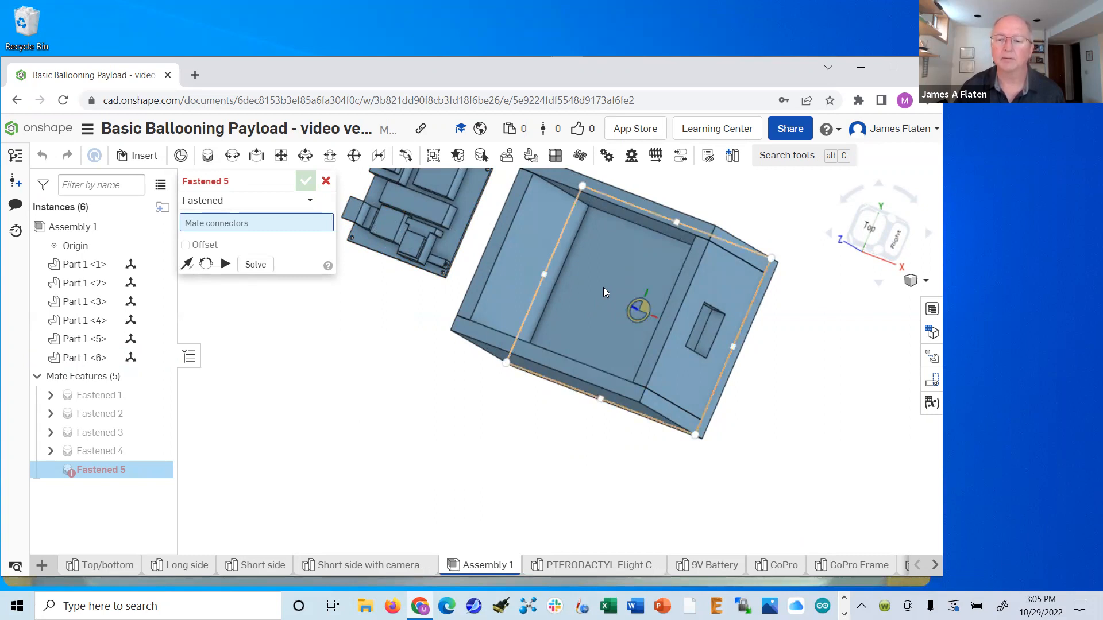
click(593, 299)
right_drag(549, 448, 485, 385)
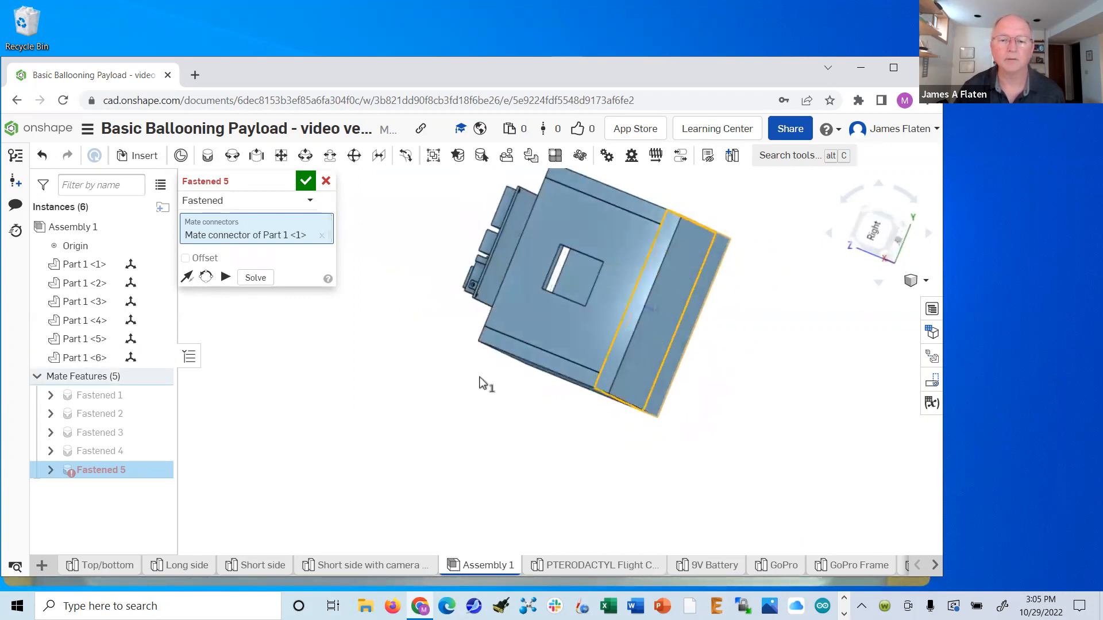
click(505, 253)
click(261, 299)
right_drag(422, 401, 494, 412)
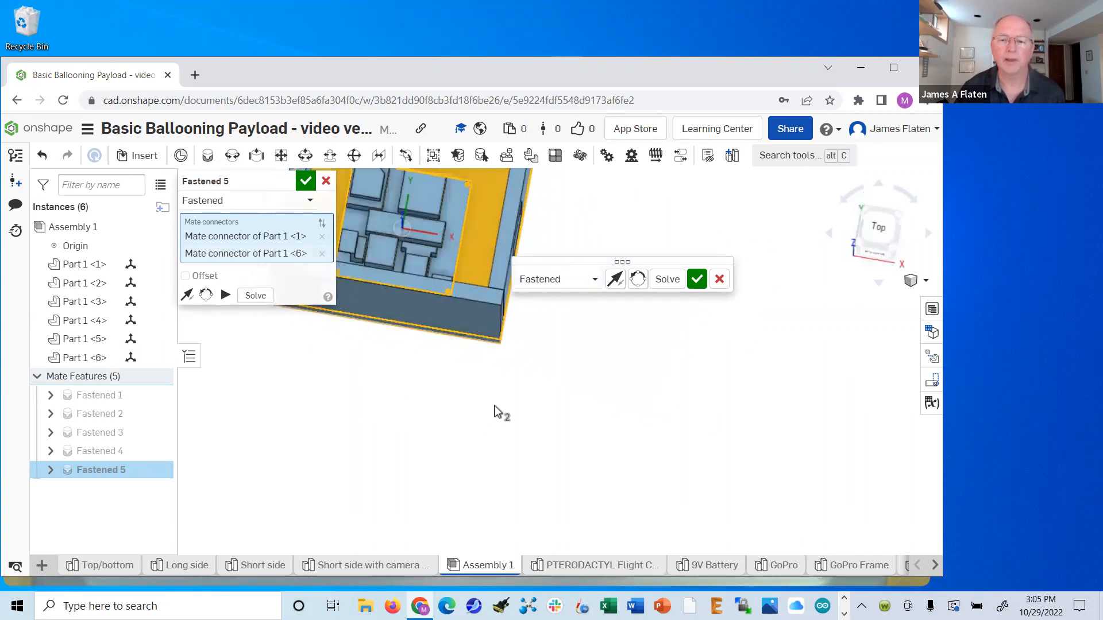
key(f)
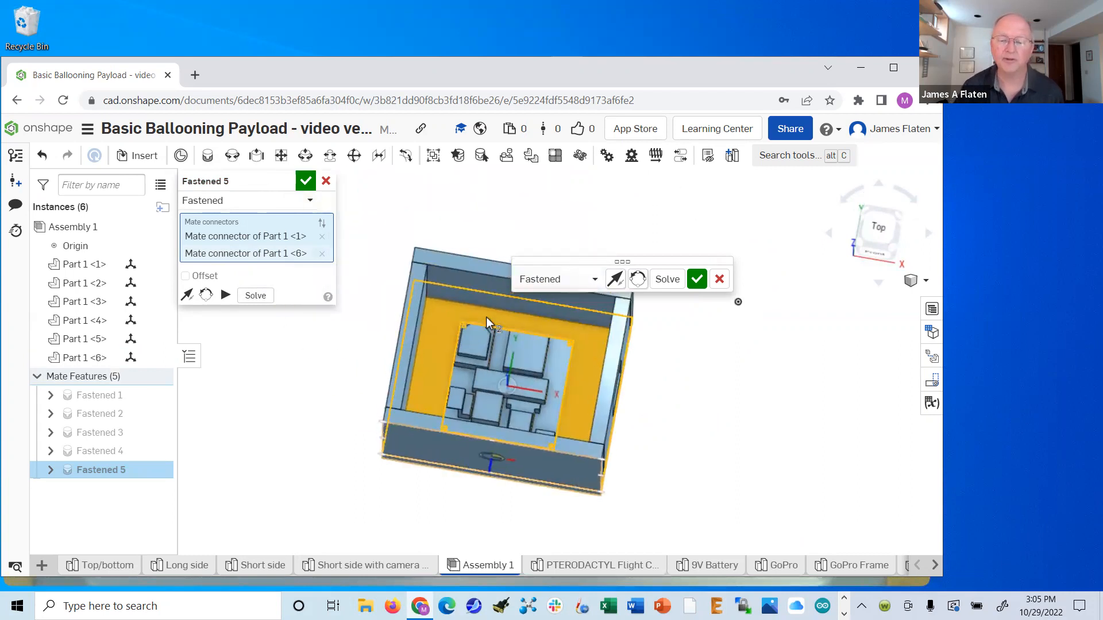
right_drag(691, 364, 691, 377)
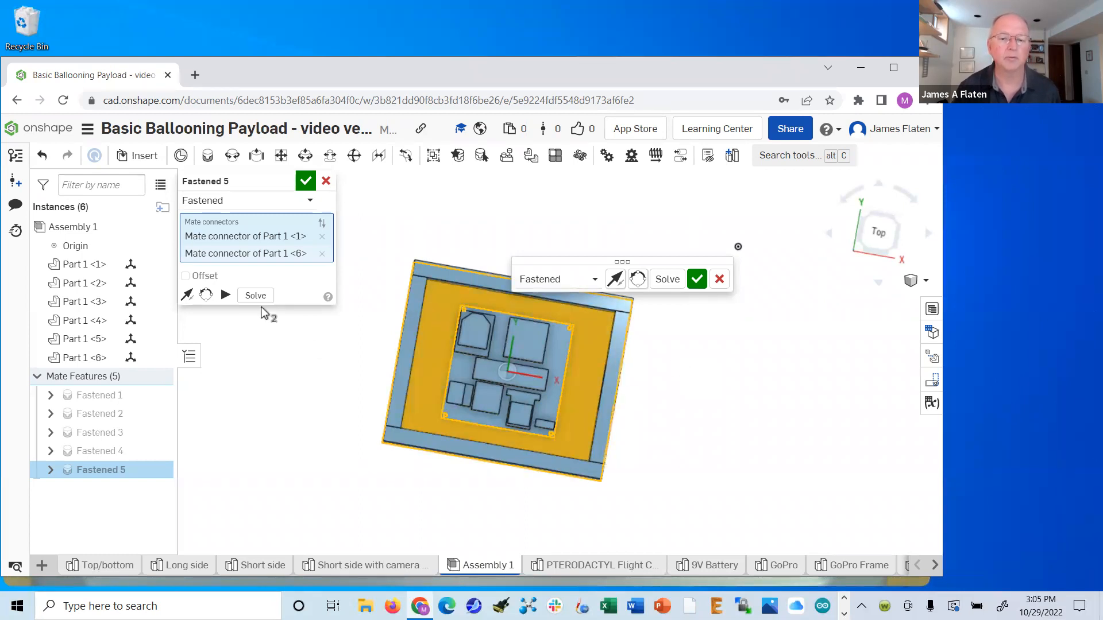
- Turn on the flight computer mate's offset and set the X offset to -1 in
click(184, 277)
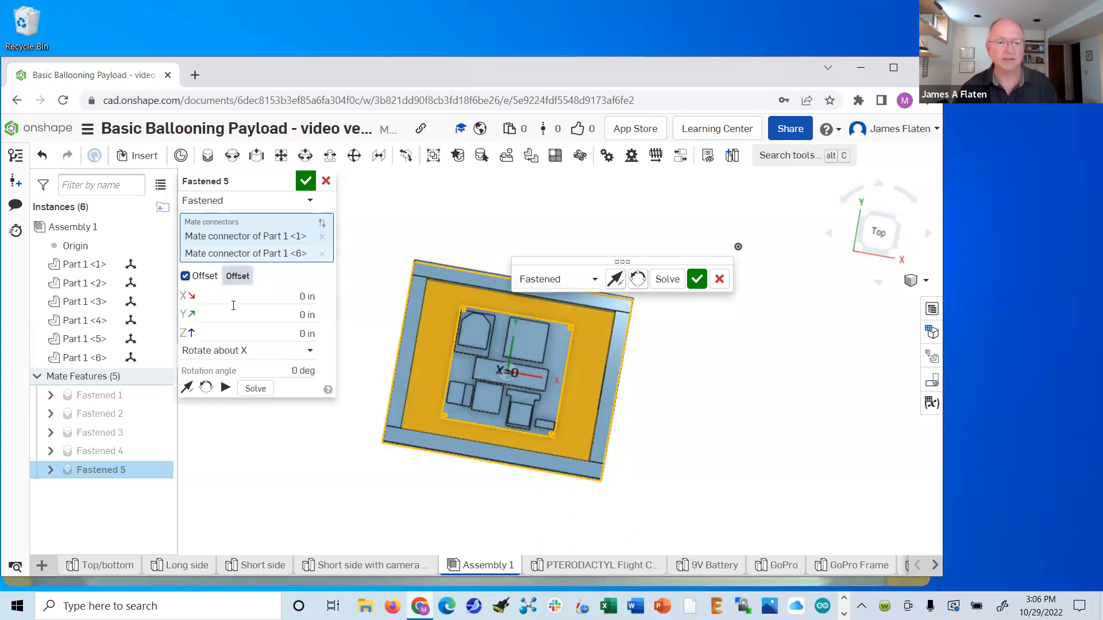
click(304, 297)
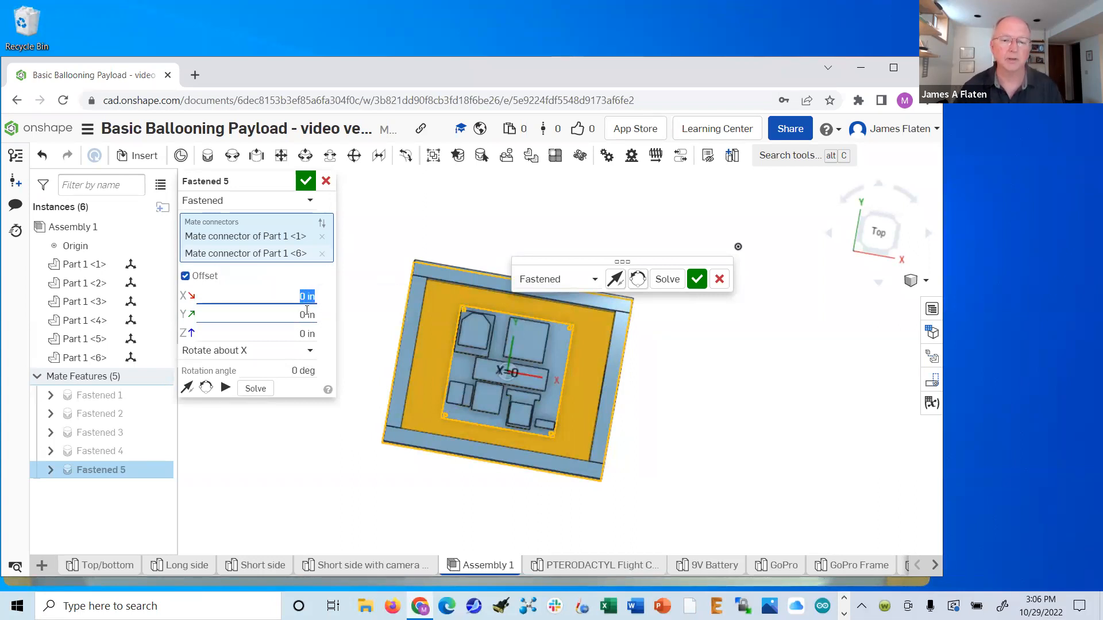
click(308, 297)
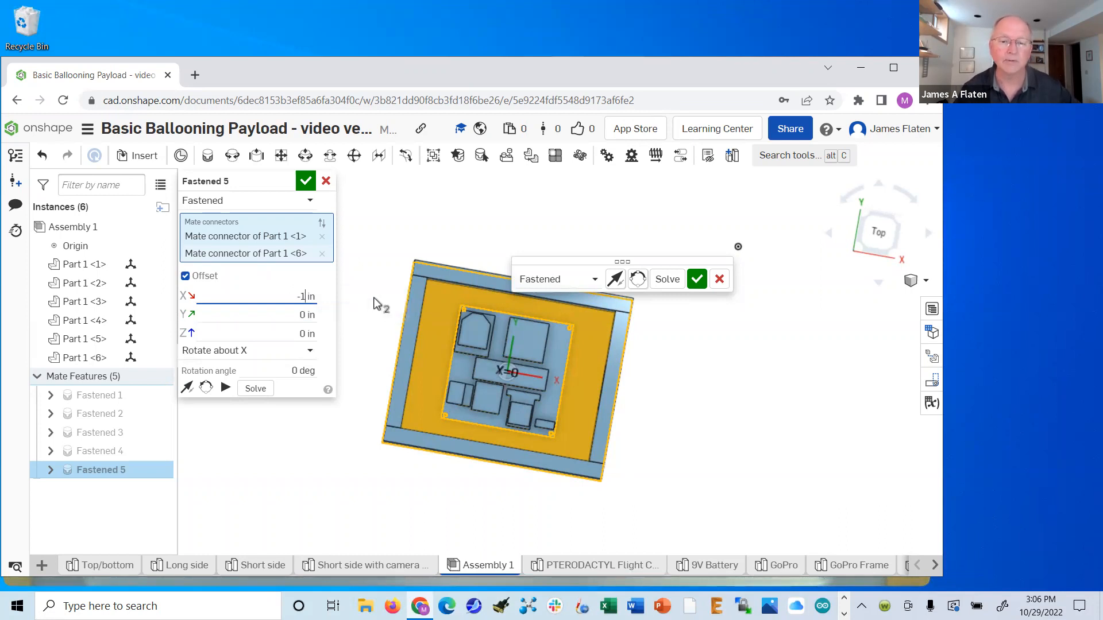
key(Return)
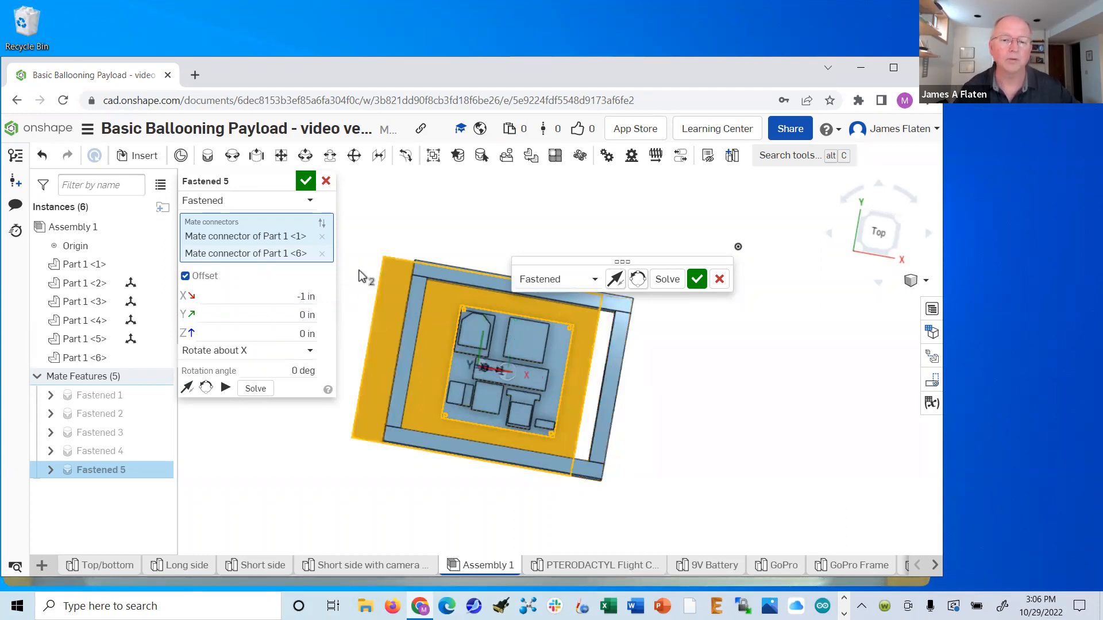
- Try an X offset of 1 in, raise it to 1.25 in, and solve the flight computer mate
click(304, 296)
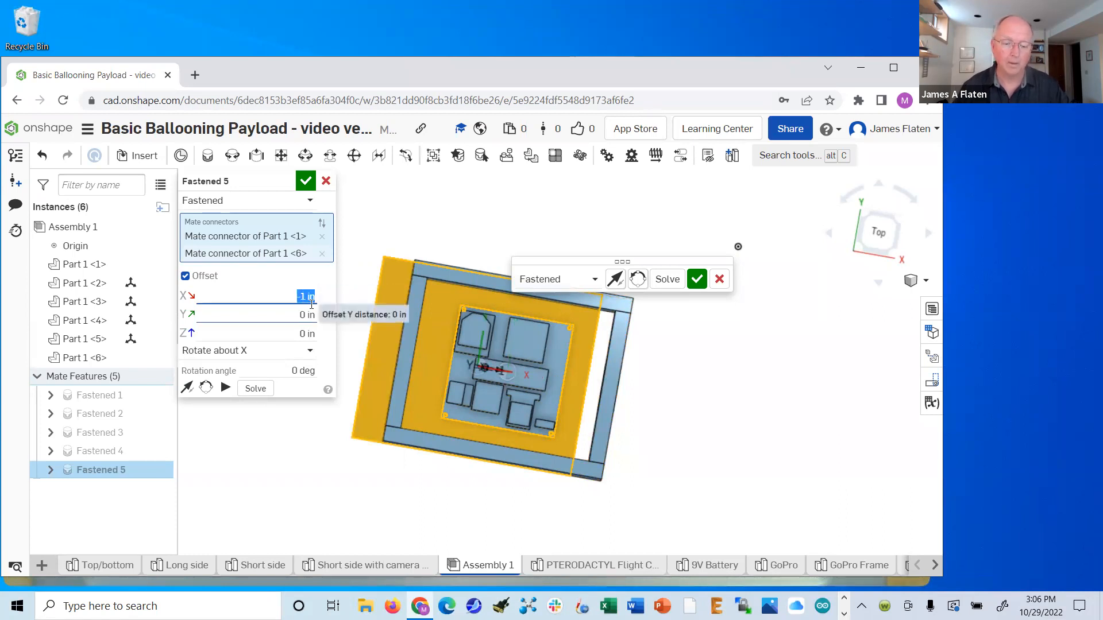
text(1)
key(Return)
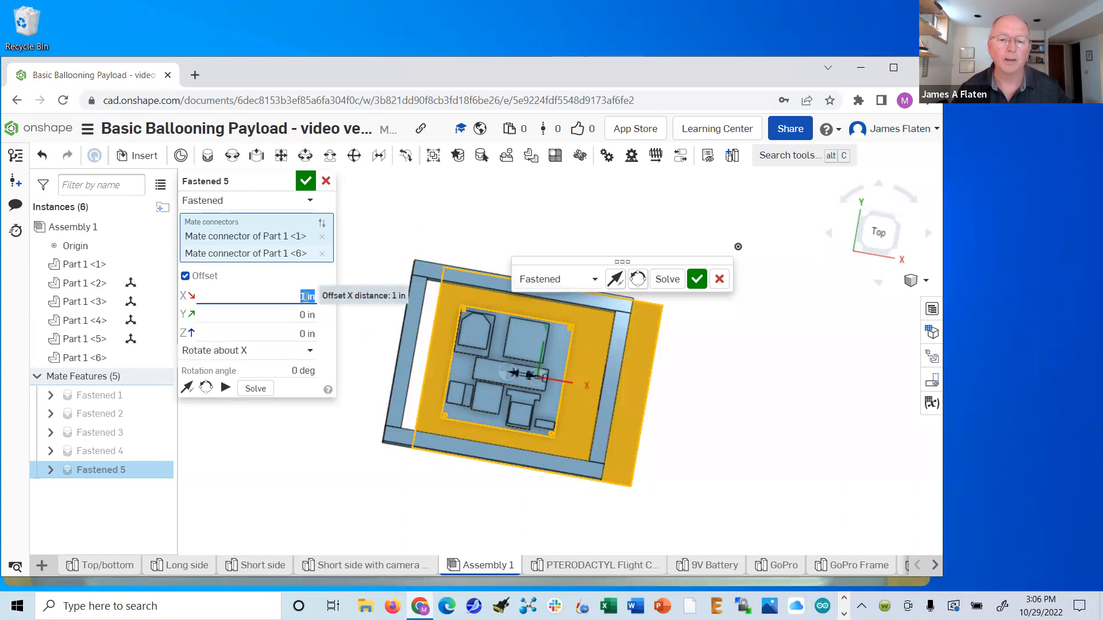
click(309, 315)
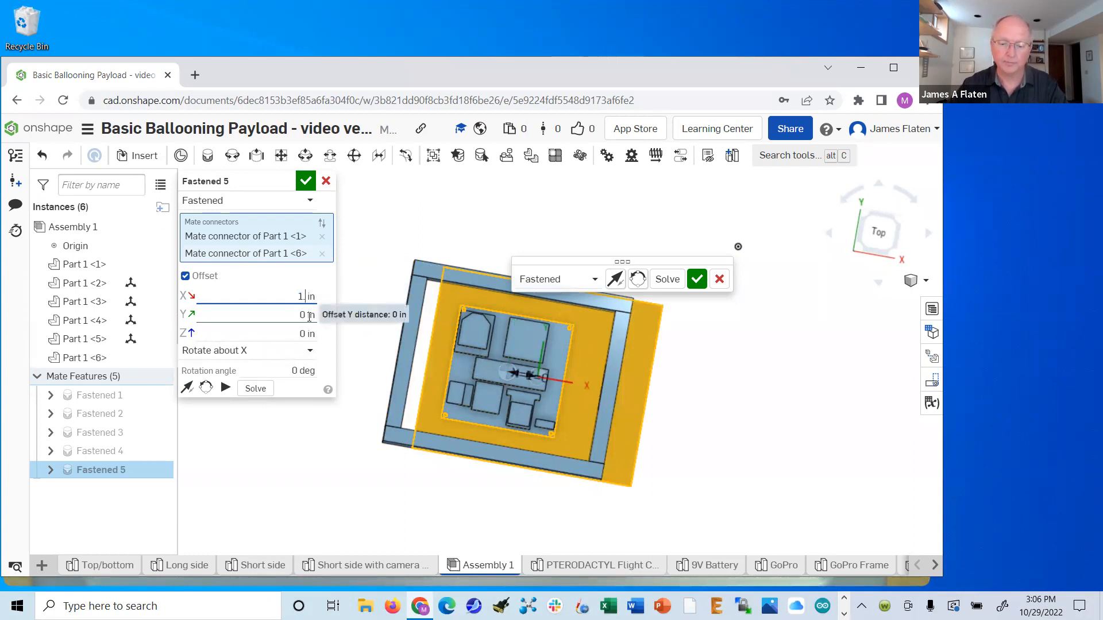
key(Return)
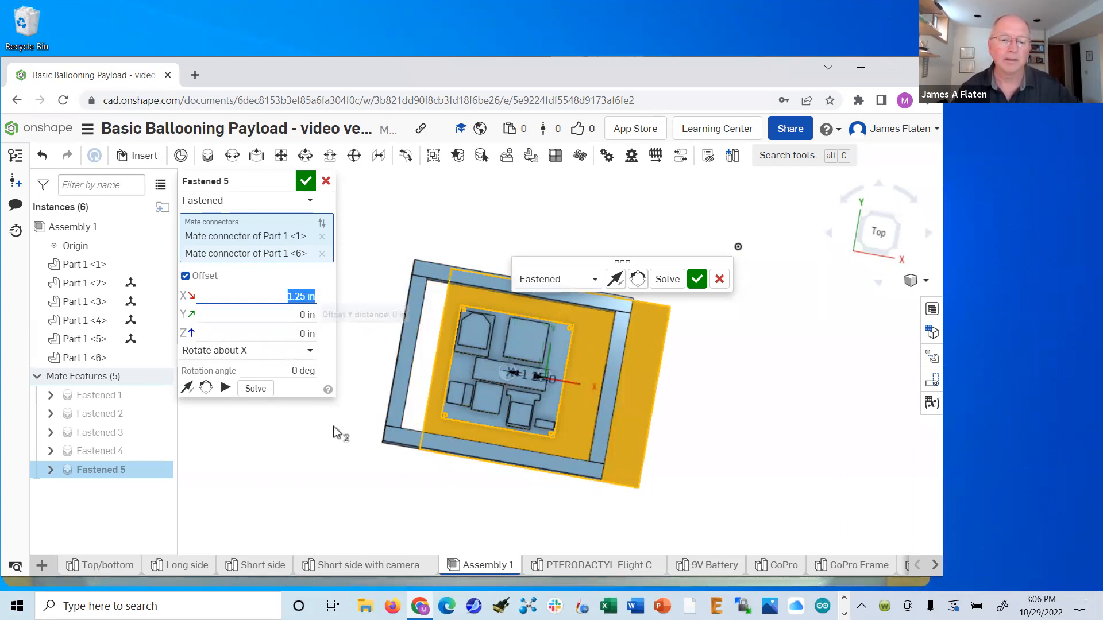
click(254, 388)
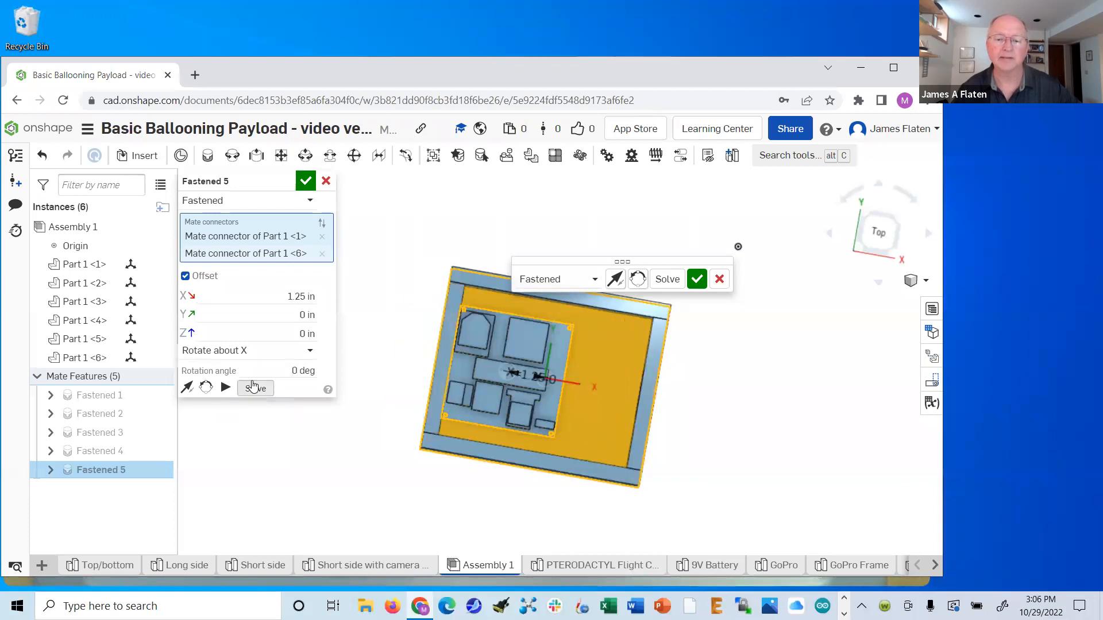
- Set the flight computer mate's X offset to 1 in and solve
click(305, 297)
click(305, 297)
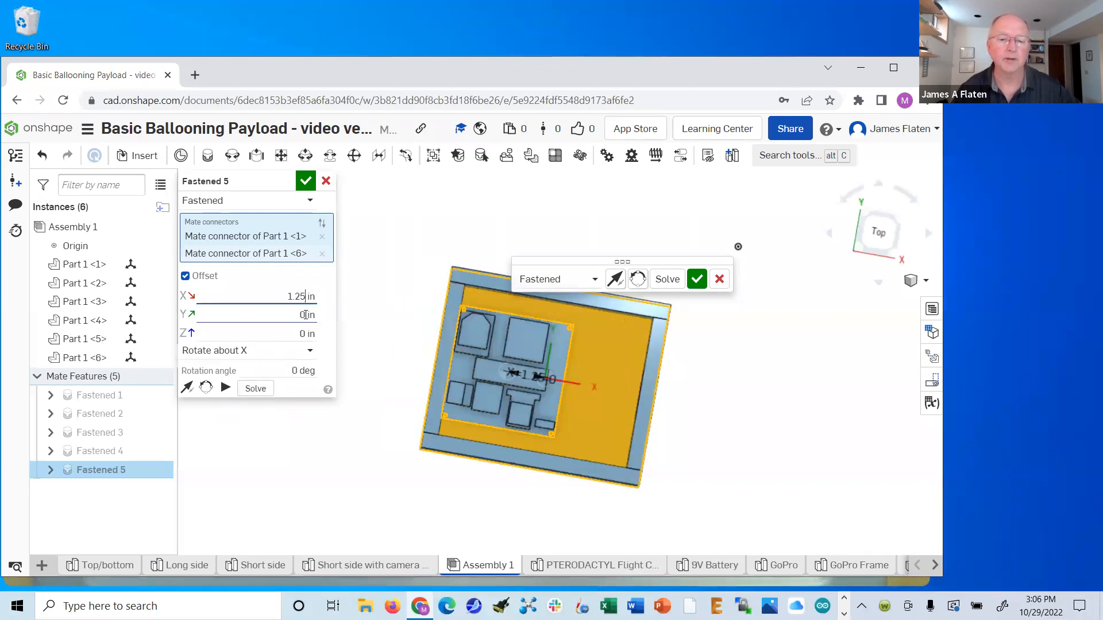
key(BackSpace)
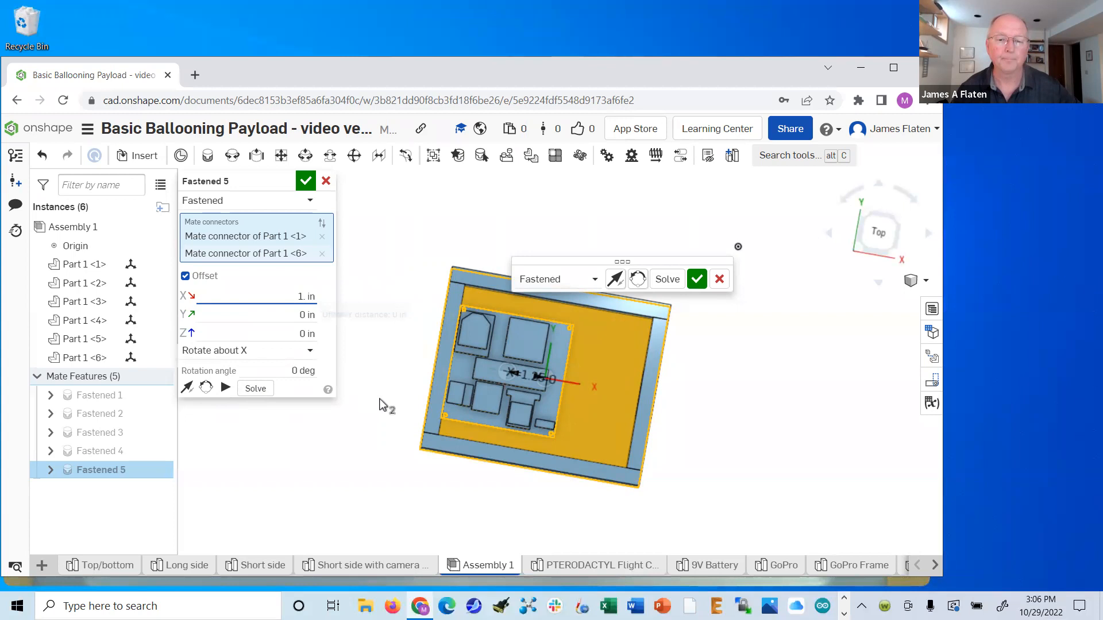
click(252, 391)
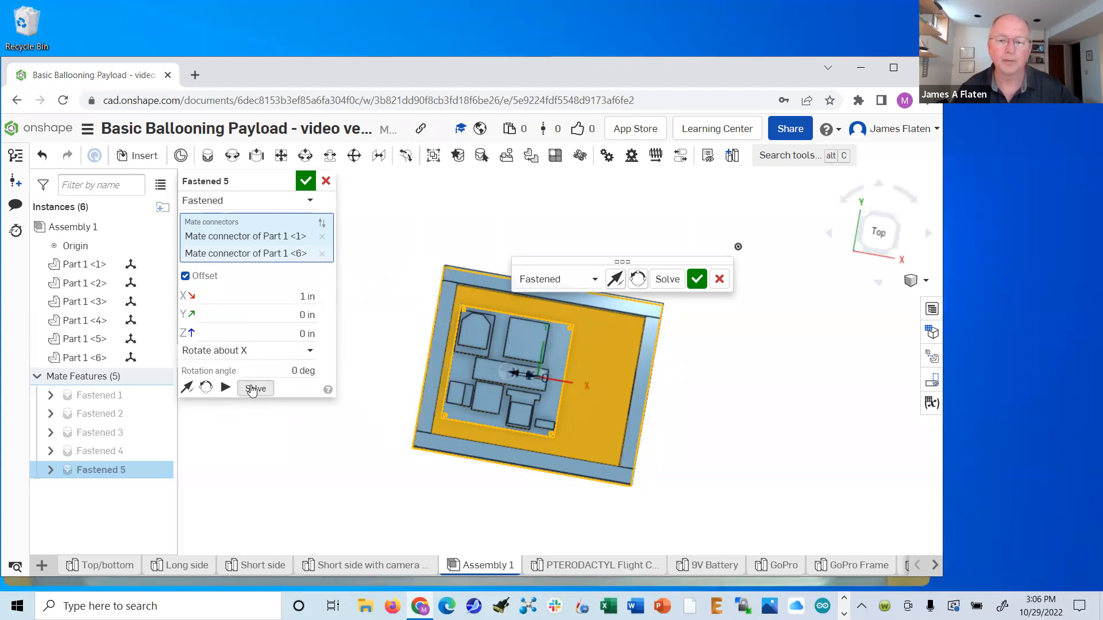
- Set the flight computer mate's Y offset to 0.5 in
click(301, 317)
click(305, 315)
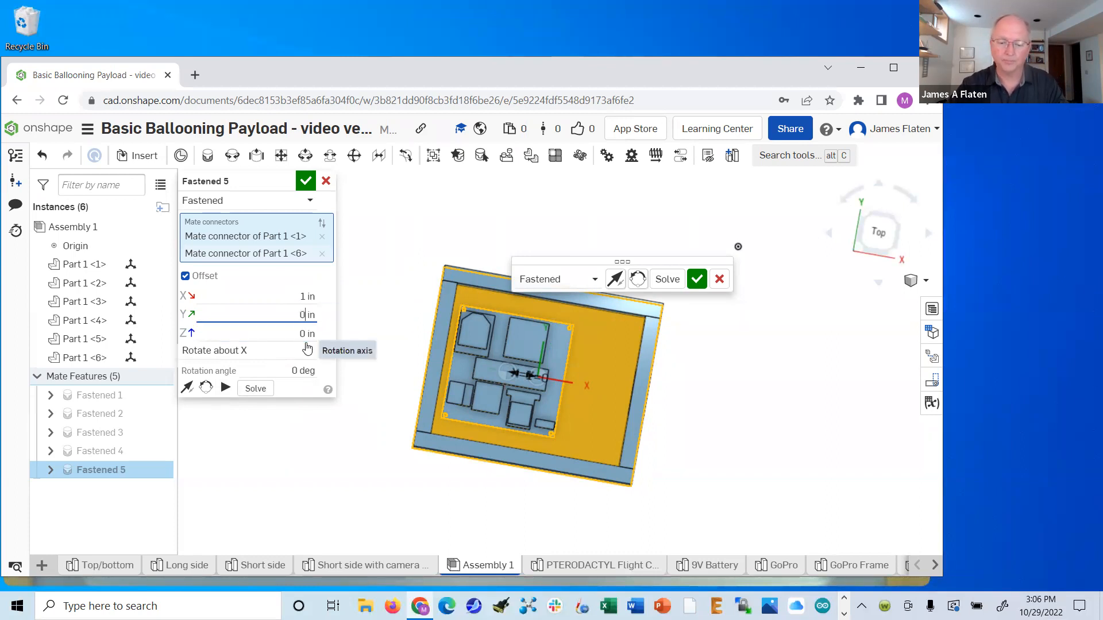
key(Return)
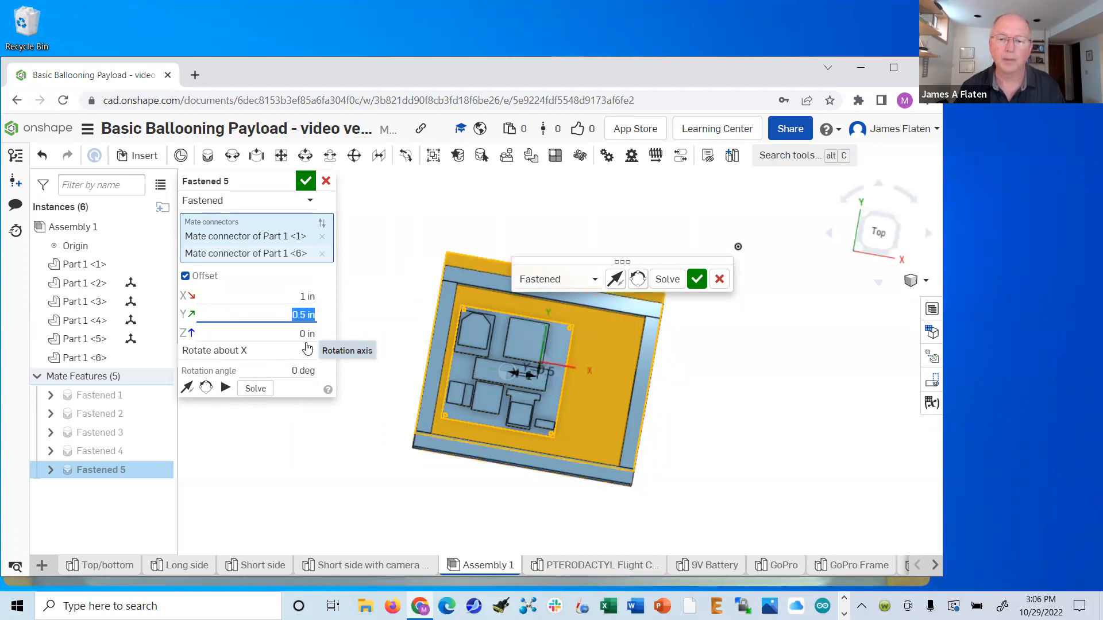
- Reverse the Y offset to -0.5 in, solve, and accept the flight computer mate
click(292, 314)
text(-)
click(365, 285)
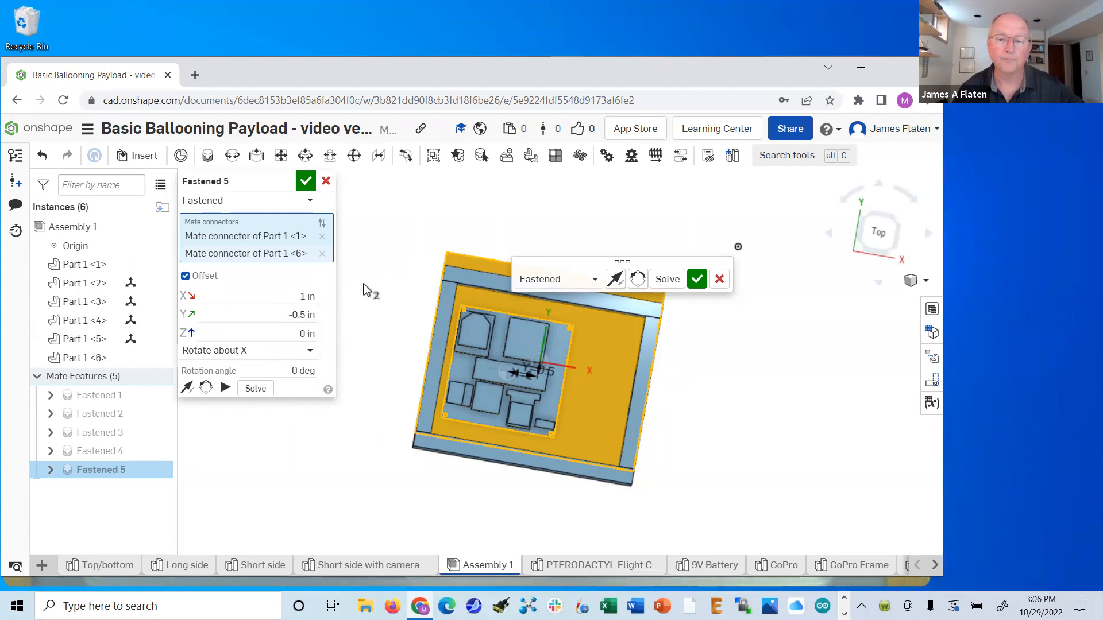
click(255, 389)
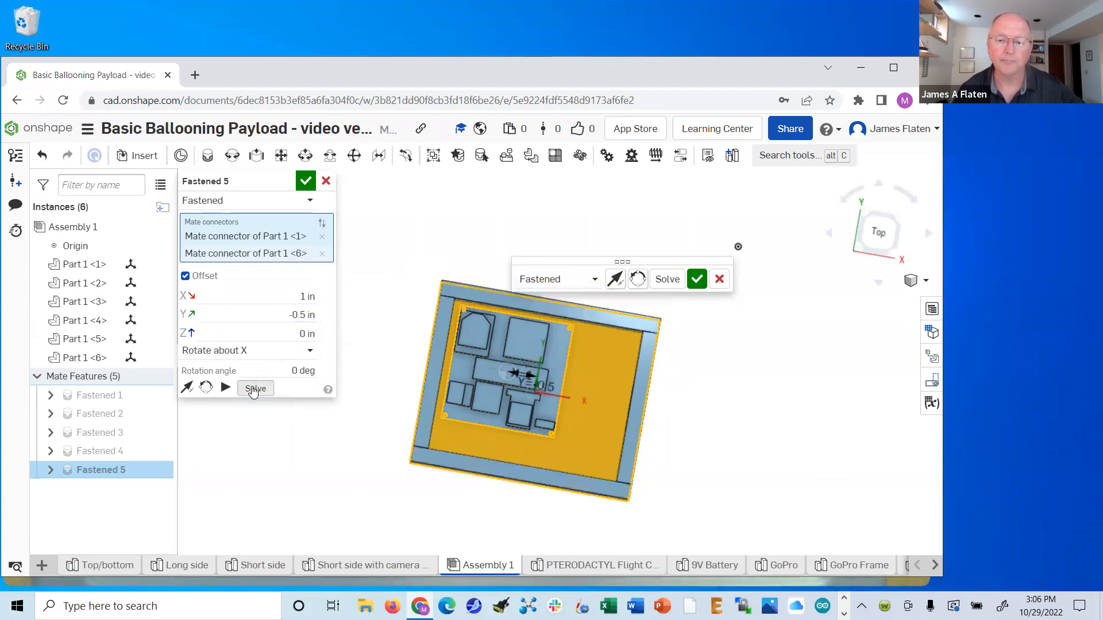
right_drag(718, 494, 714, 473)
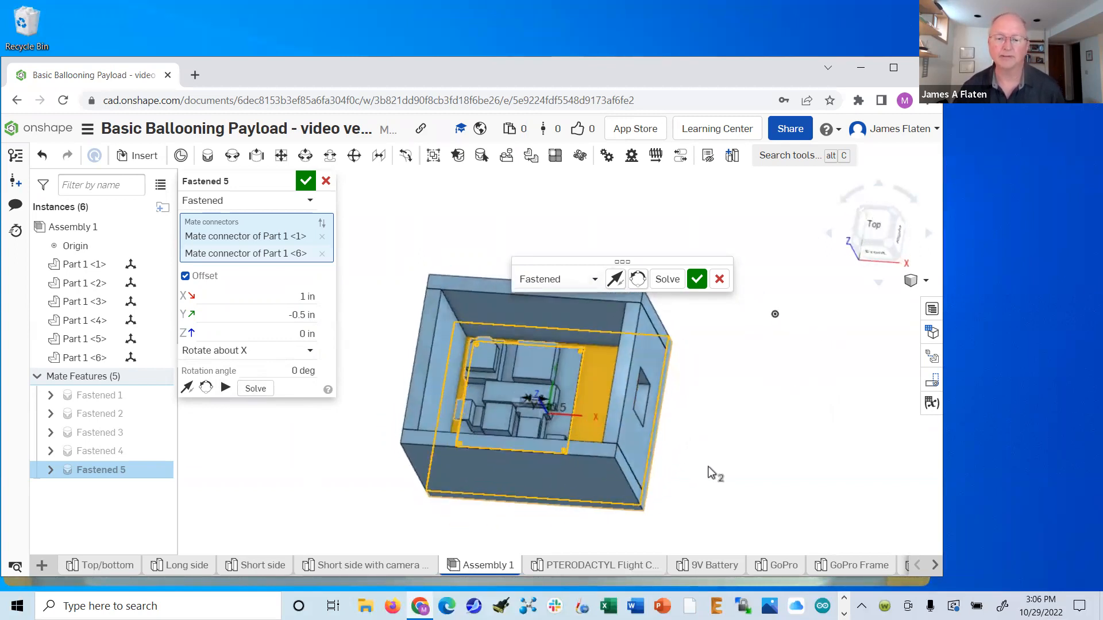
click(305, 181)
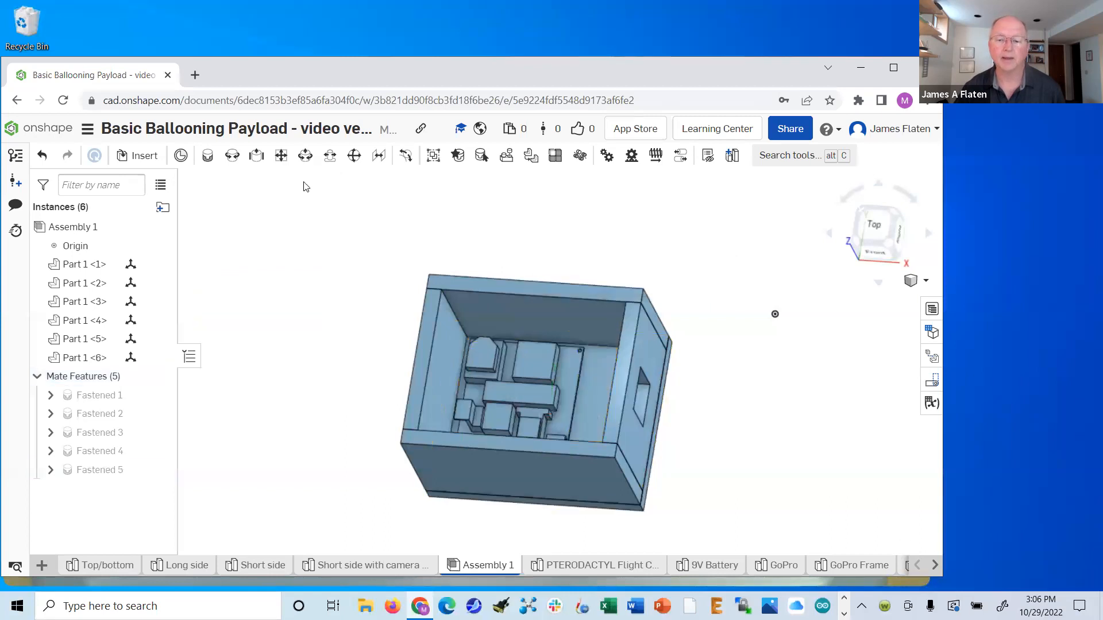
- Insert one 9V Battery into the assembly, placing it outside the box beside the camera-hole side
mouse_move(725, 436)
right_down()
mouse_move(724, 423)
mouse_move(697, 460)
mouse_move(724, 458)
right_up()
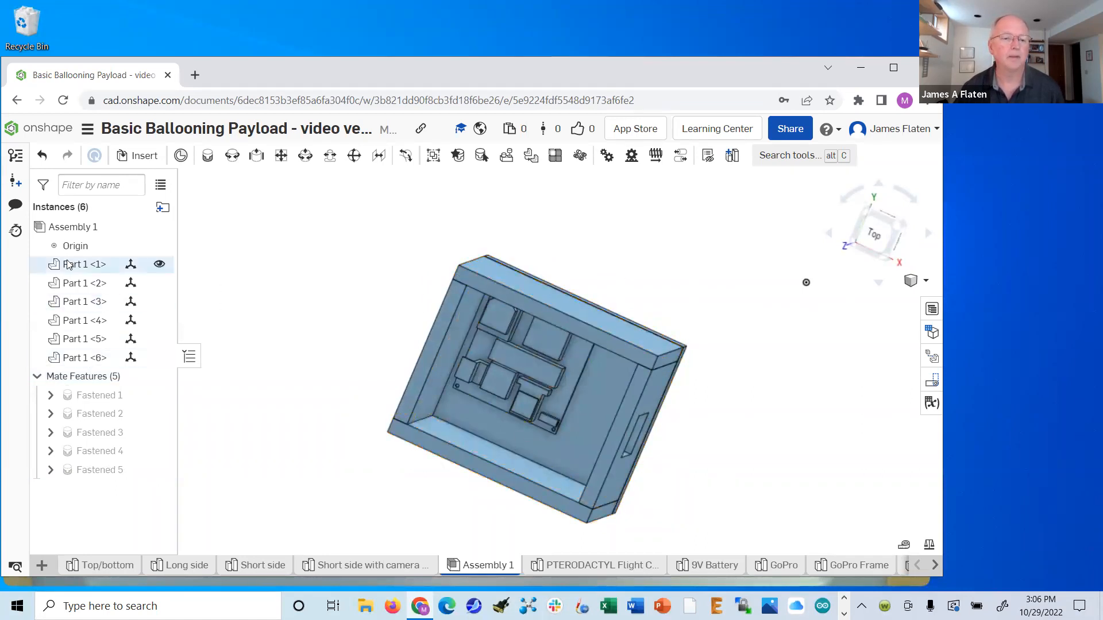
click(144, 157)
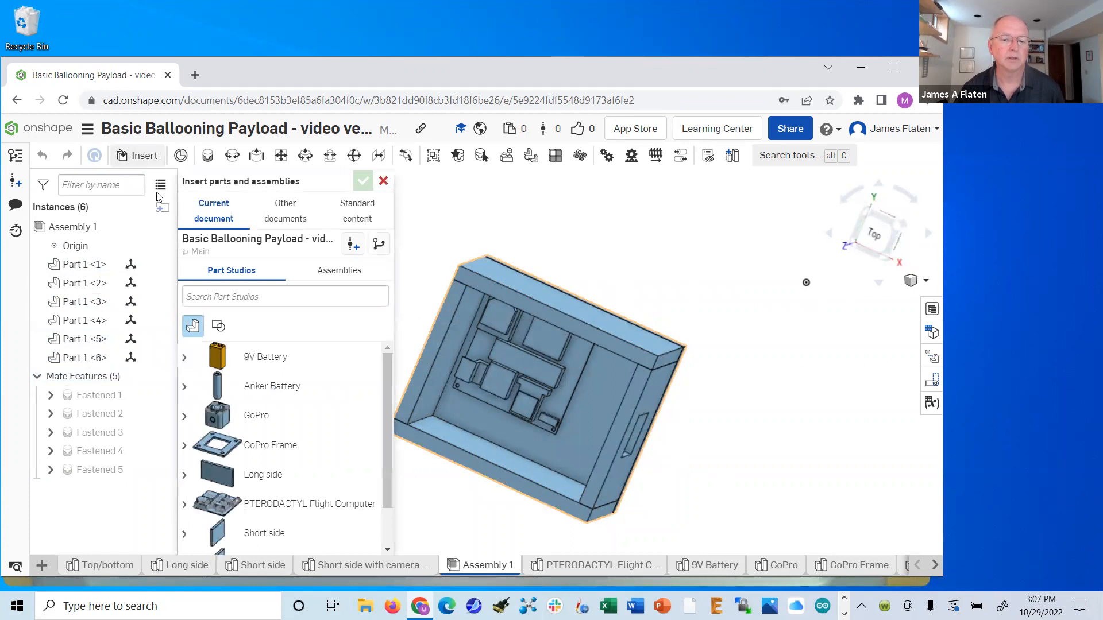
click(241, 358)
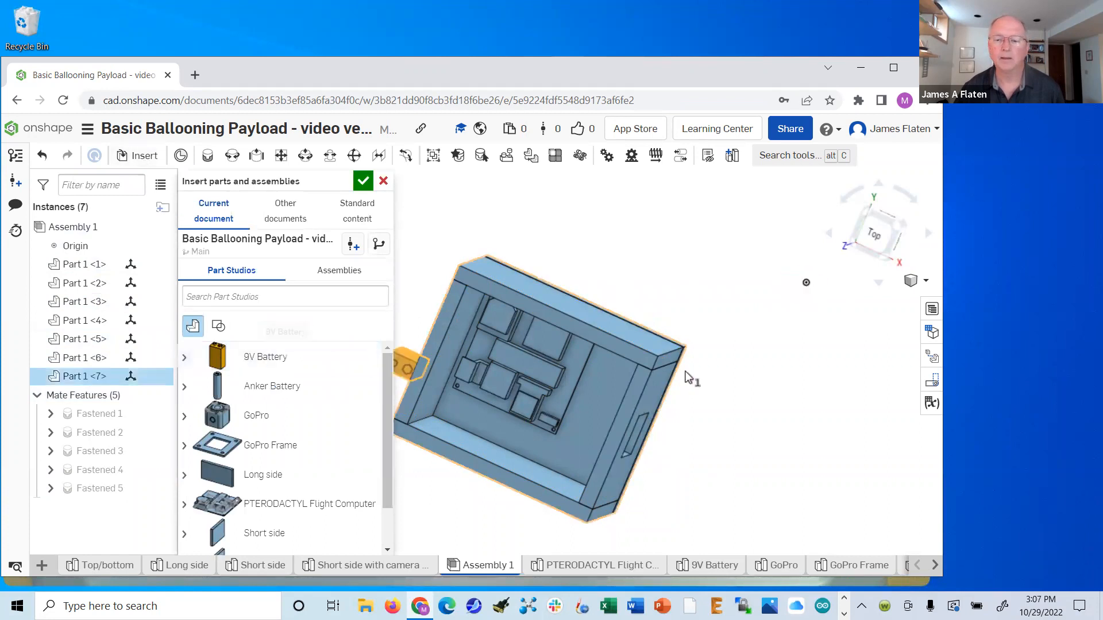
click(763, 386)
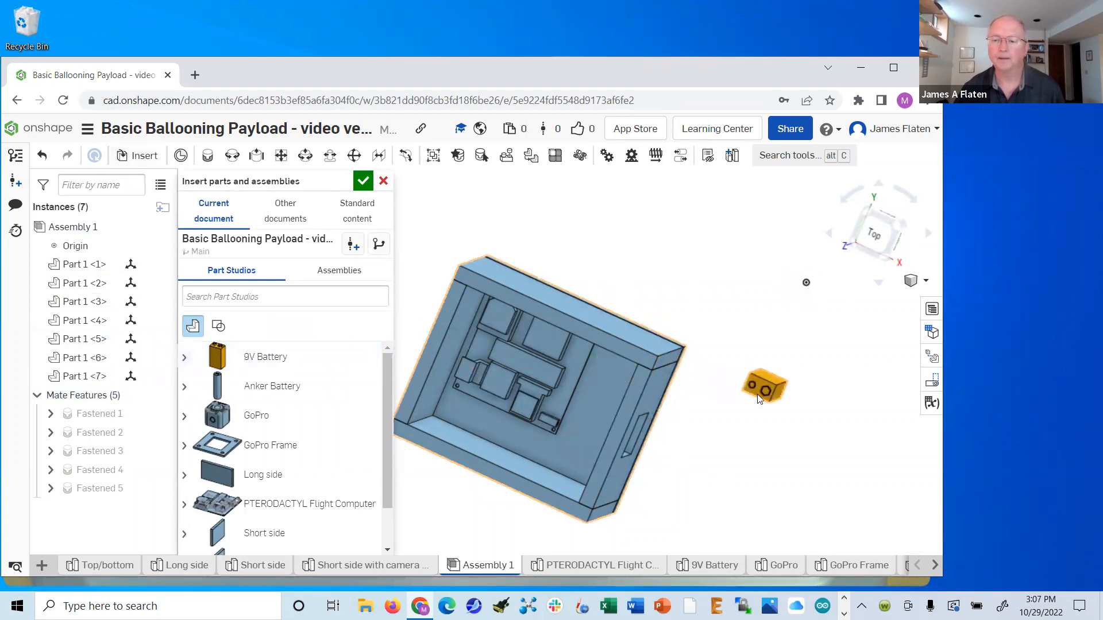
click(363, 181)
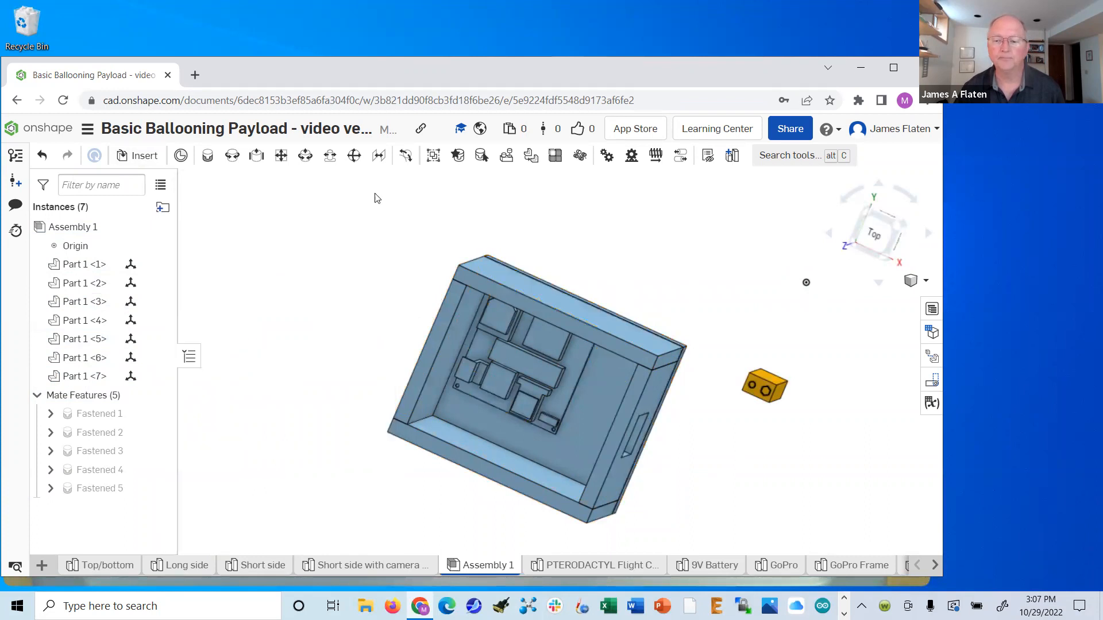
- Move the 9V battery so it stands above the open box
right_drag(676, 443, 693, 421)
right_drag(699, 404, 709, 468)
drag(721, 547, 538, 252)
right_drag(783, 480, 664, 361)
right_drag(763, 291, 743, 296)
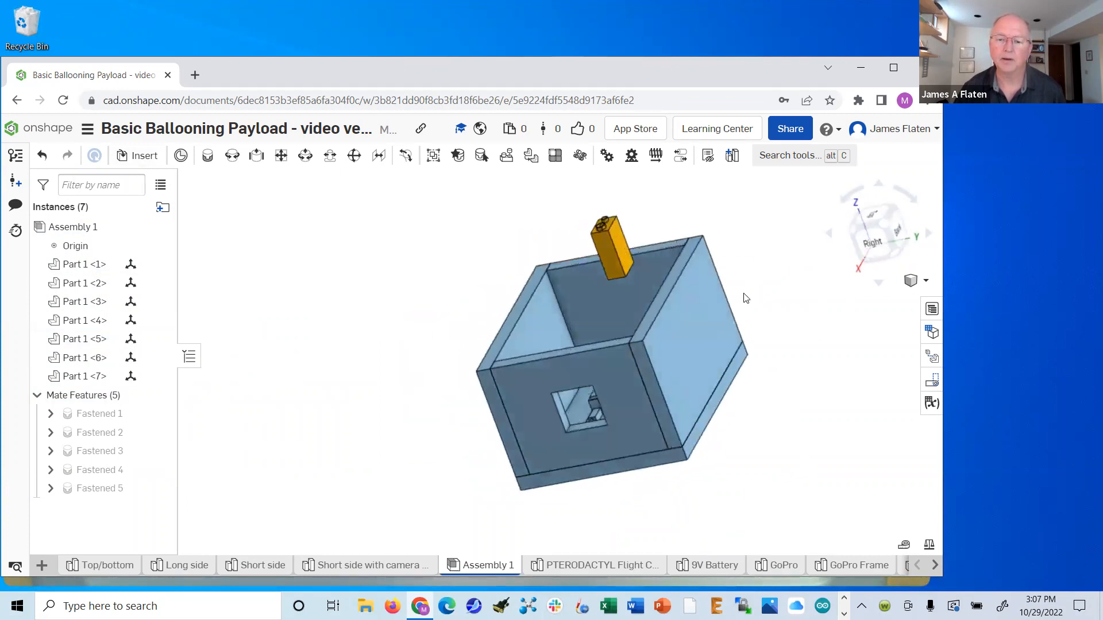
- Create a Fastened mate between the long side's face, at its end opposite the camera hole, and the 9V battery's side face, and solve
click(207, 156)
click(548, 326)
right_drag(791, 402, 825, 395)
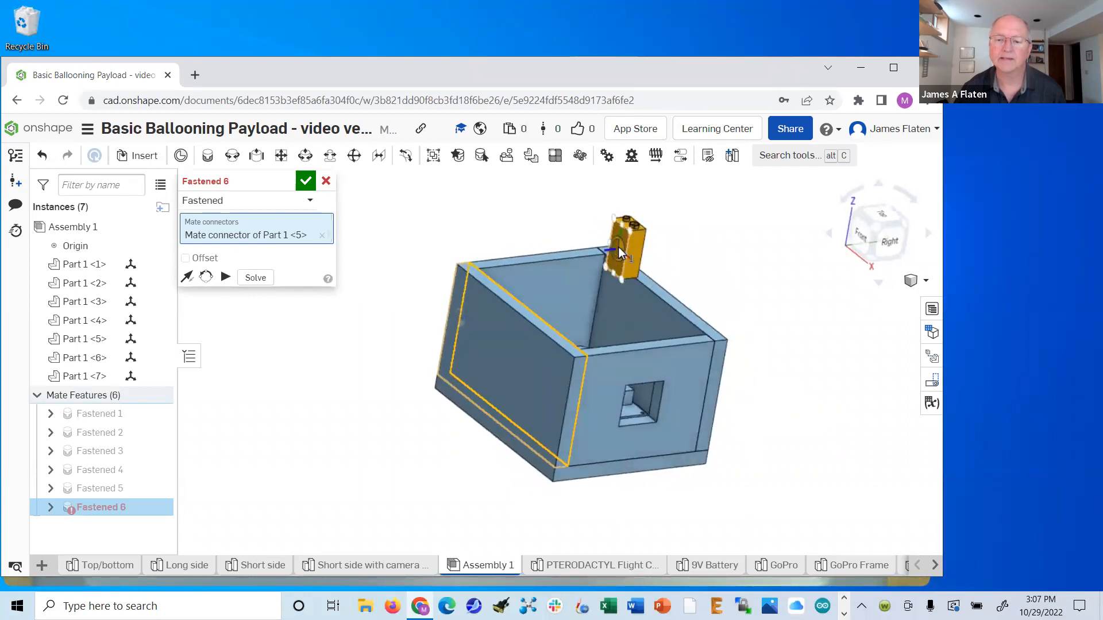
click(618, 247)
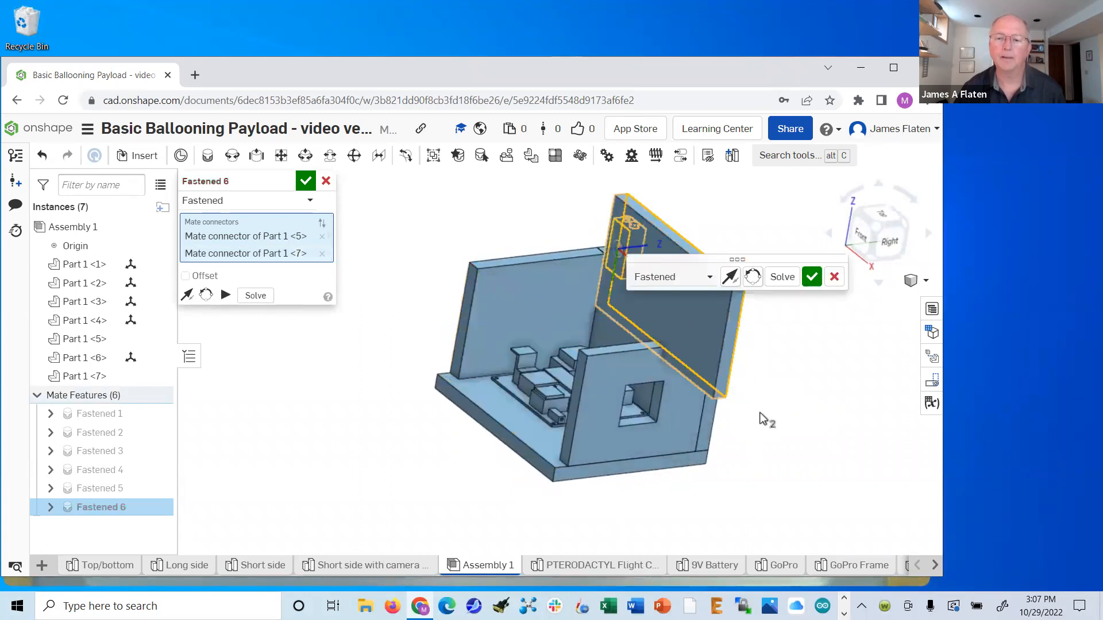
click(256, 296)
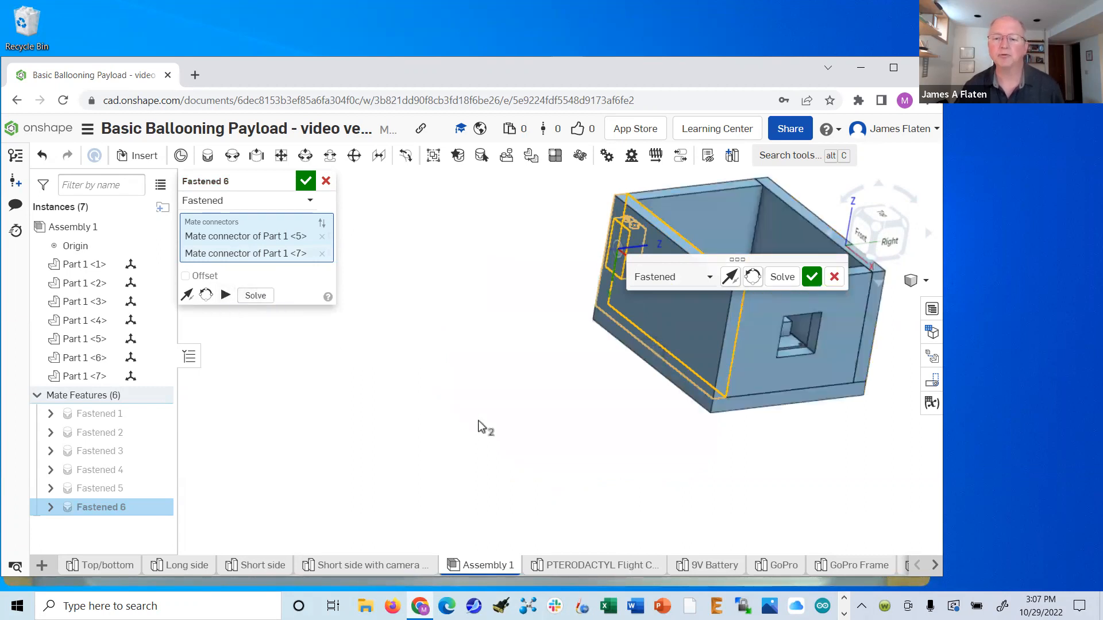
- Enable the offset on the 9V battery's Fastened mate, set the X offset to -4 in, and solve
right_drag(790, 432, 772, 484)
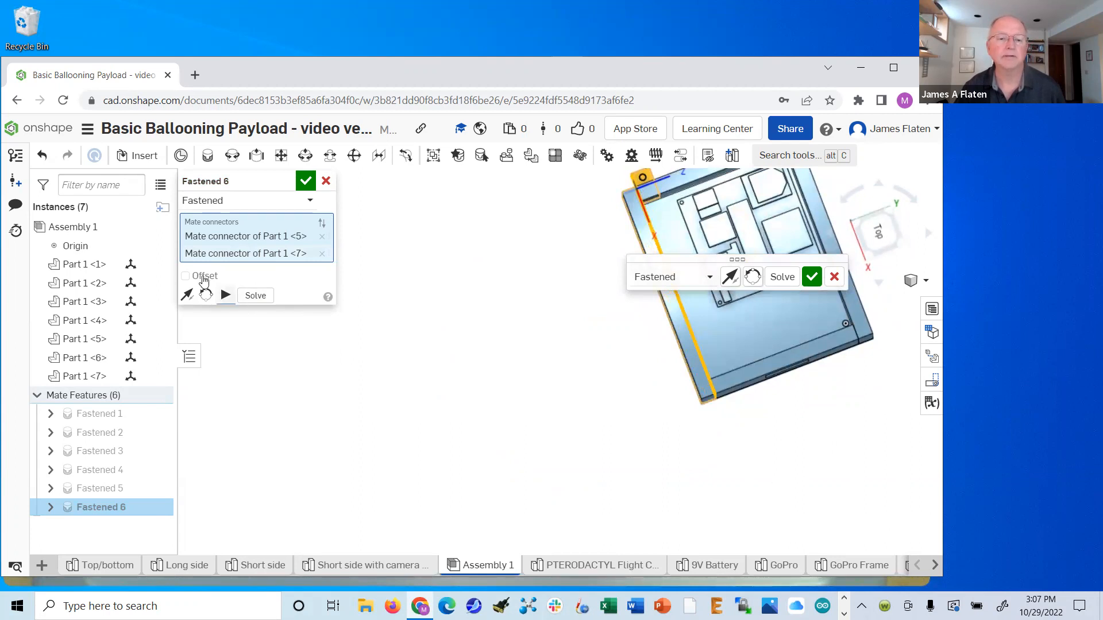
click(185, 276)
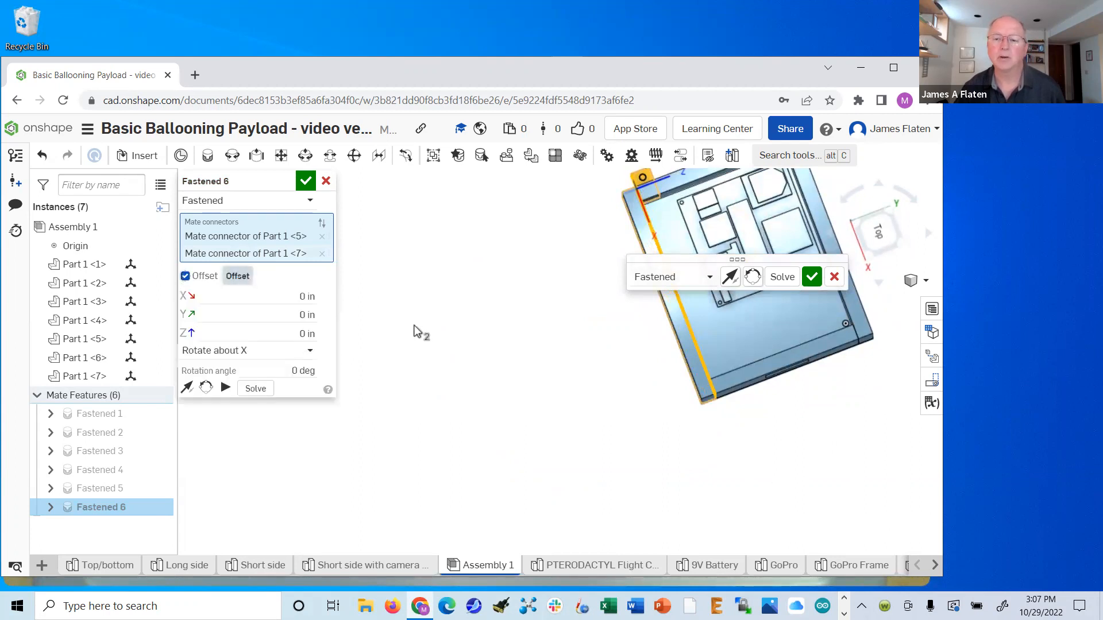
right_drag(766, 446, 749, 453)
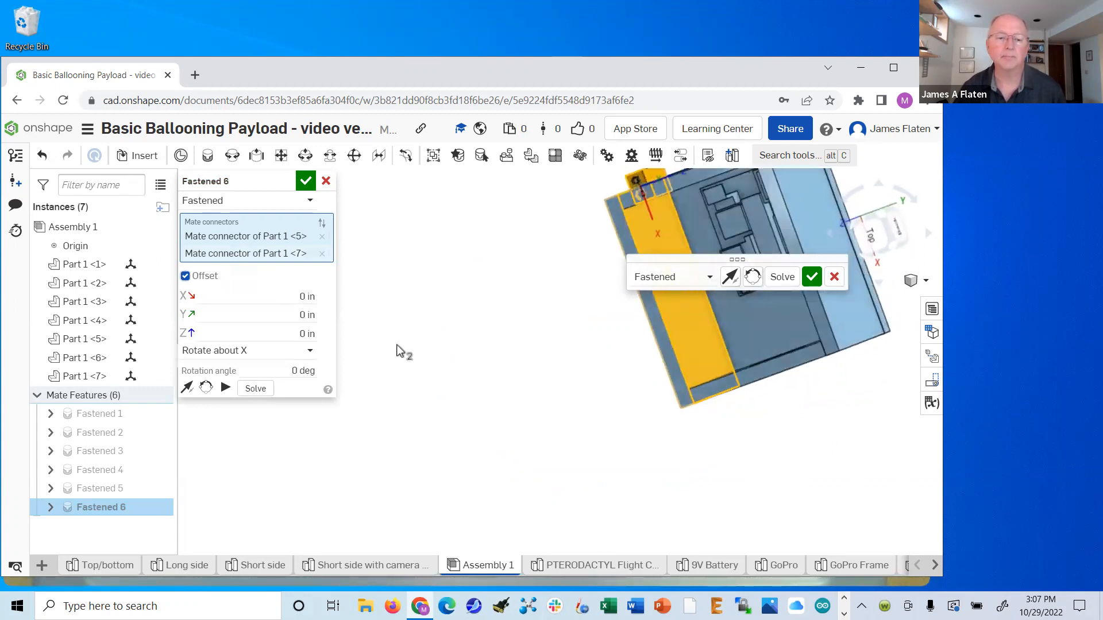
click(304, 297)
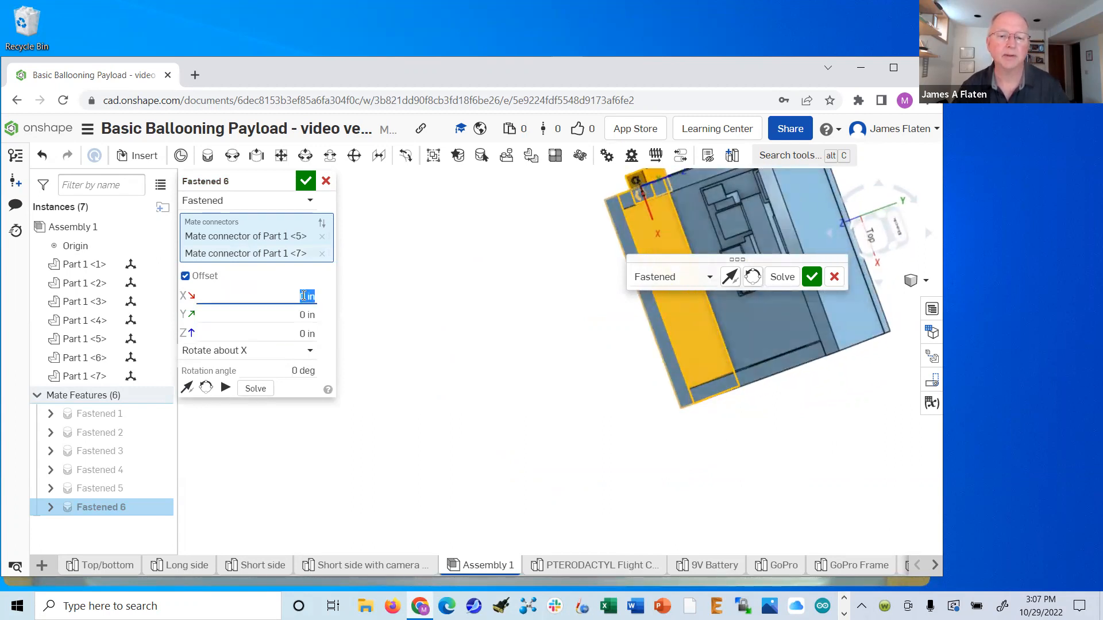
text(4)
key(Return)
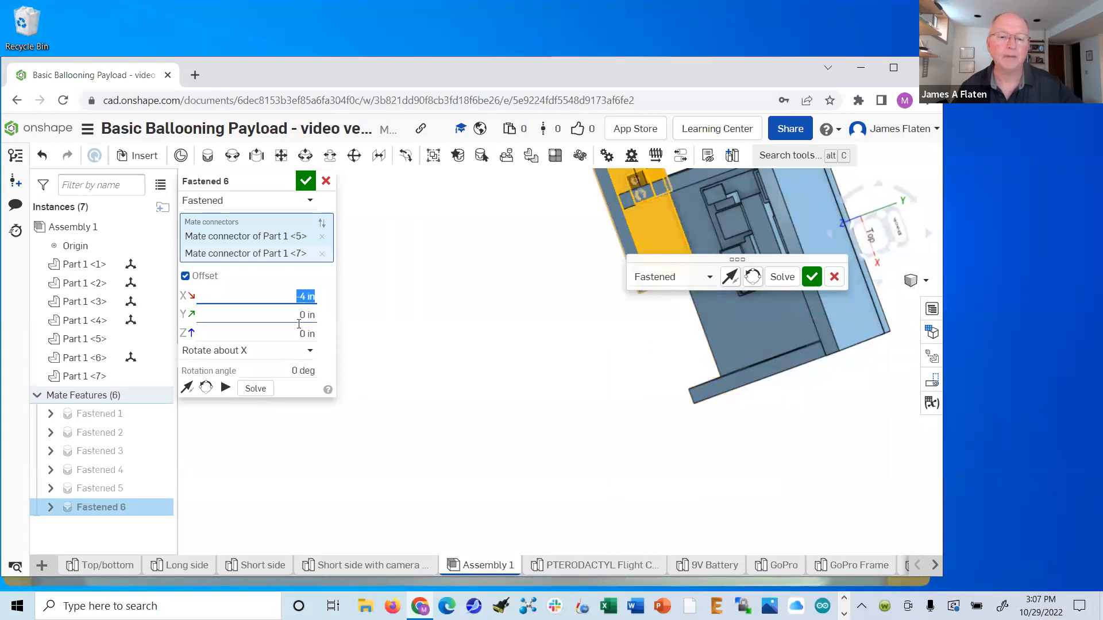
click(252, 391)
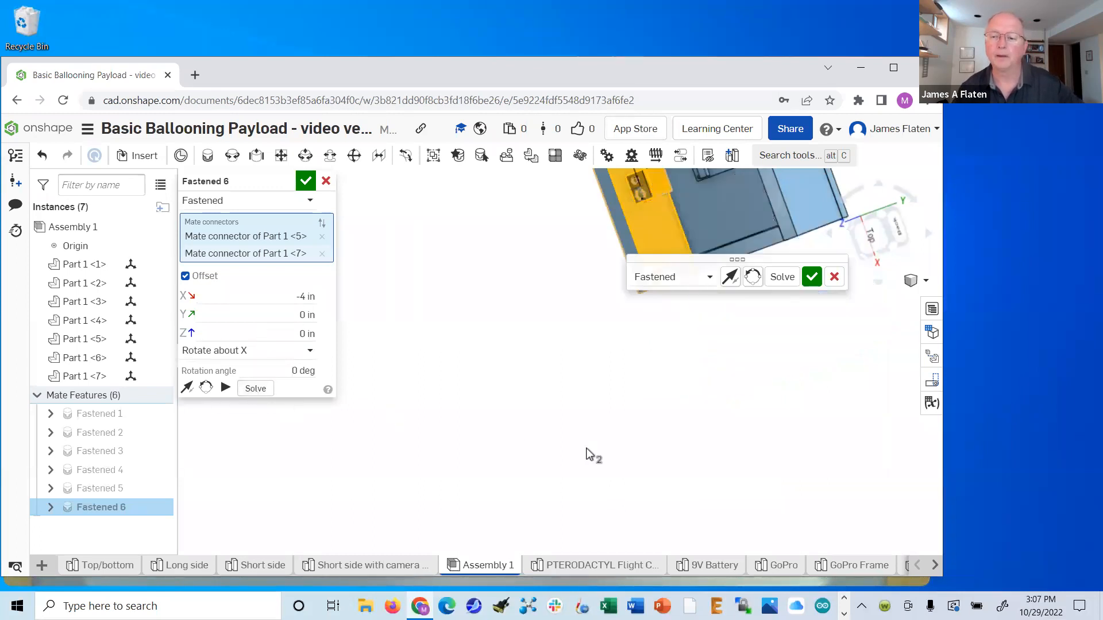
- Try Y offsets of 2 in and -2 in on the 9V battery's Fastened mate
right_drag(753, 377, 752, 335)
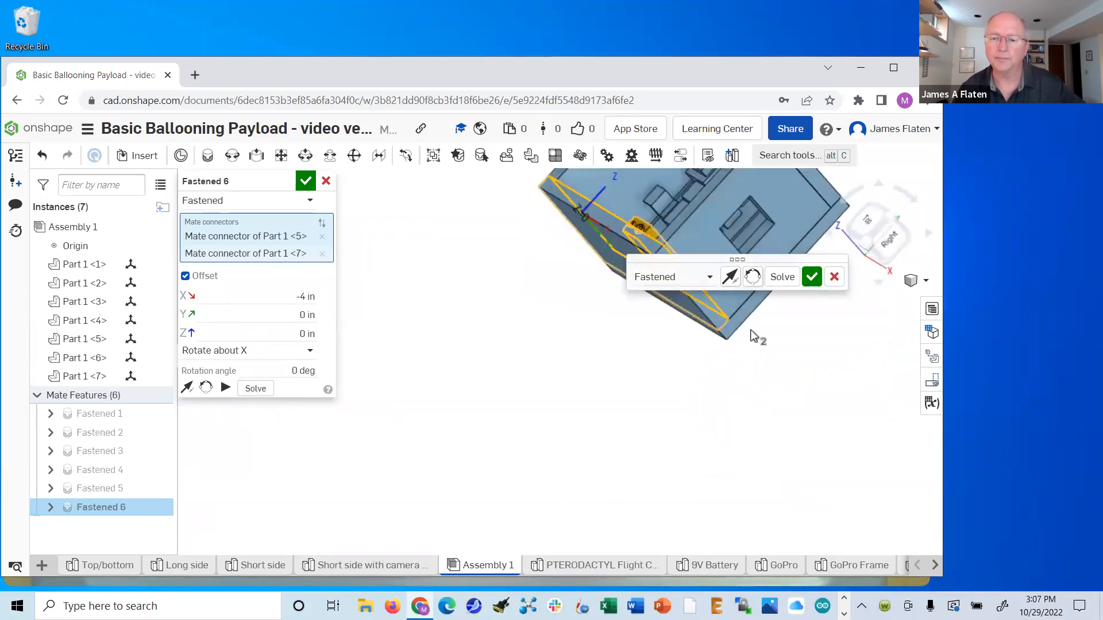
right_drag(754, 378, 610, 386)
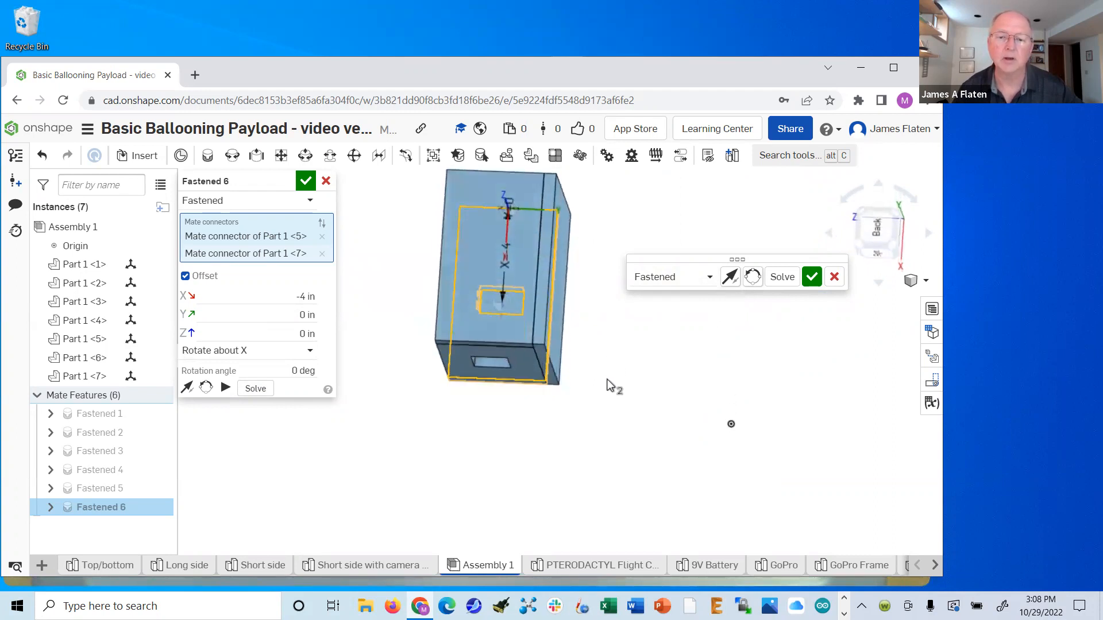
mouse_move(643, 344)
right_down()
mouse_move(692, 365)
mouse_move(694, 338)
mouse_move(630, 344)
right_up()
click(304, 314)
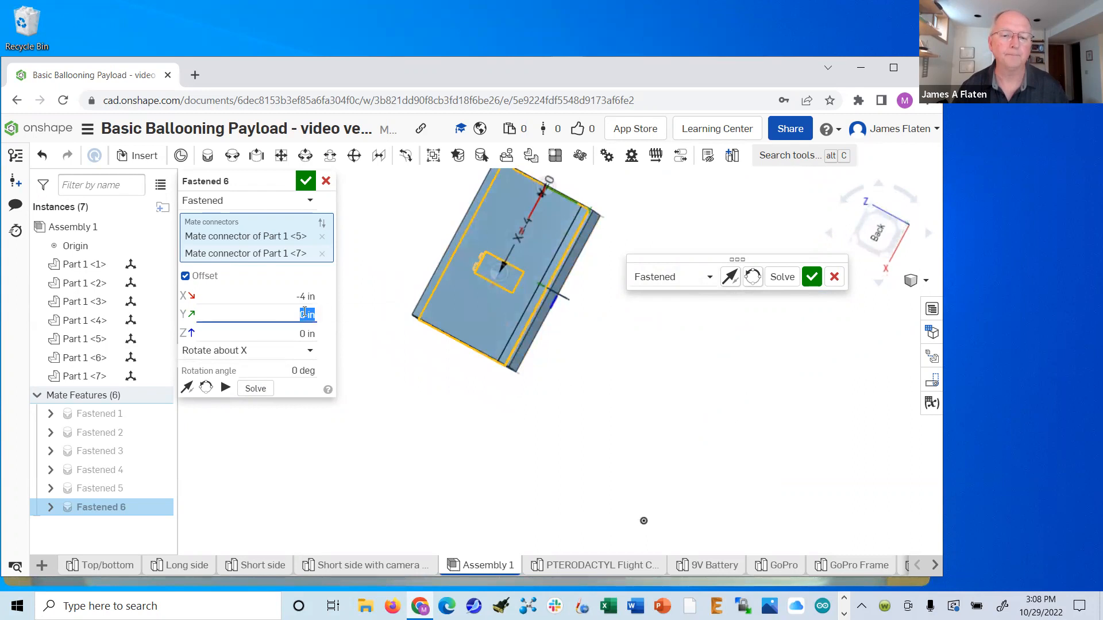
click(306, 314)
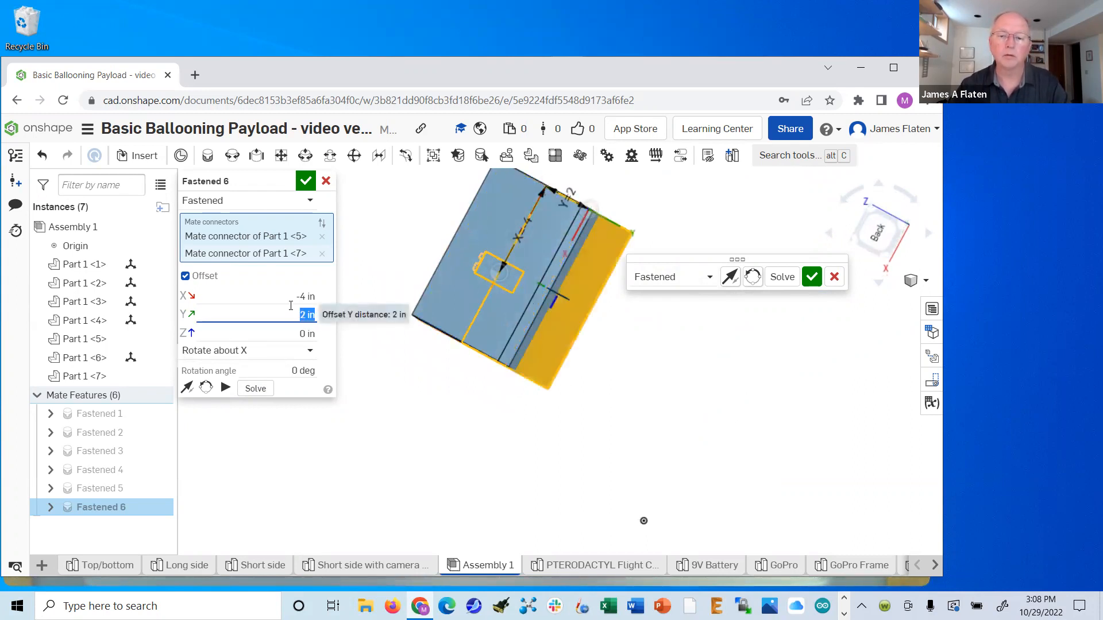
click(301, 314)
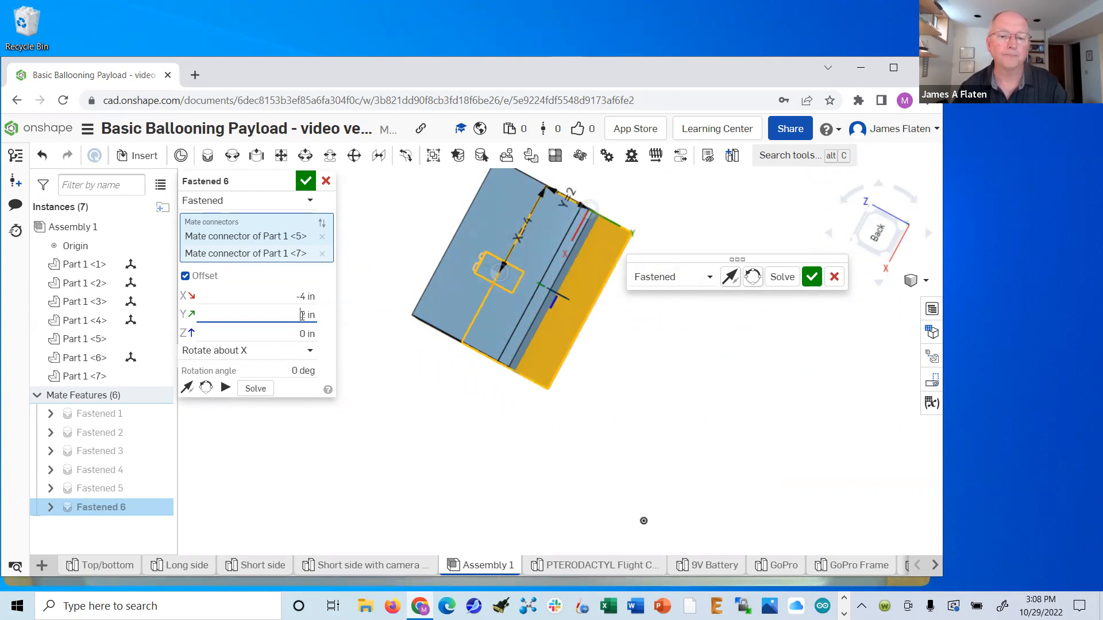
key(Return)
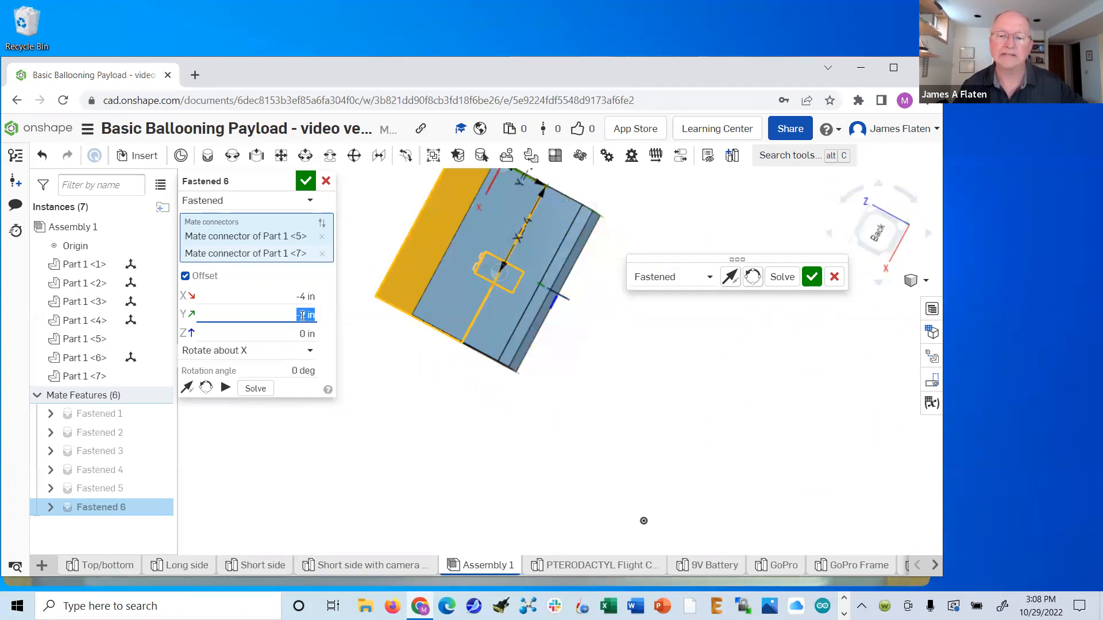
right_drag(484, 392, 505, 369)
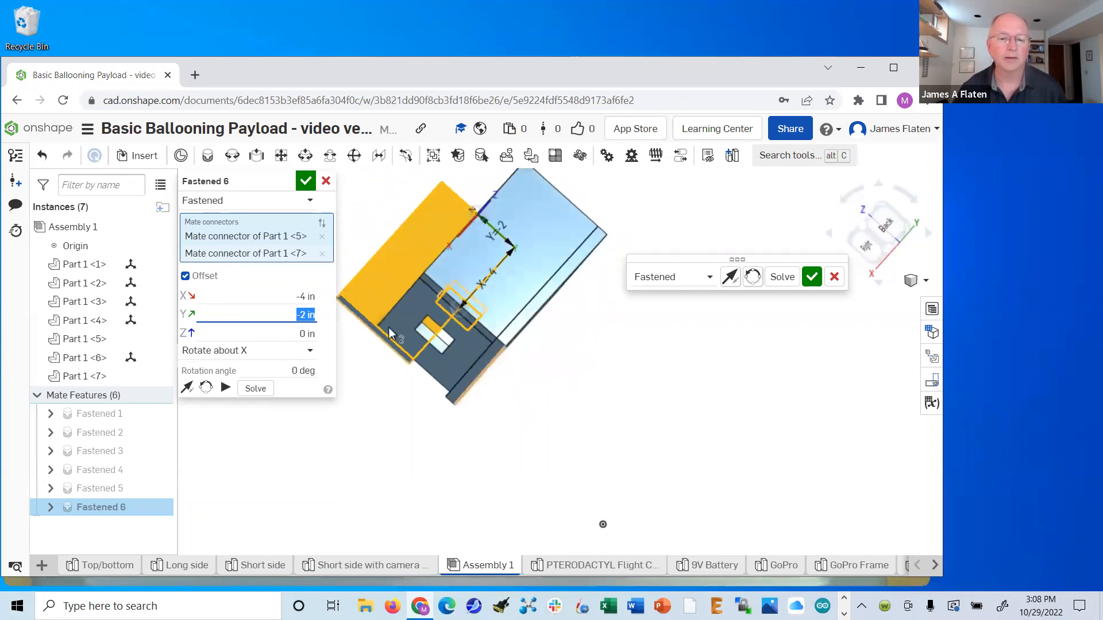
- Set the battery mate's Y offset to -1.125 in, solve, and accept the mate
click(305, 315)
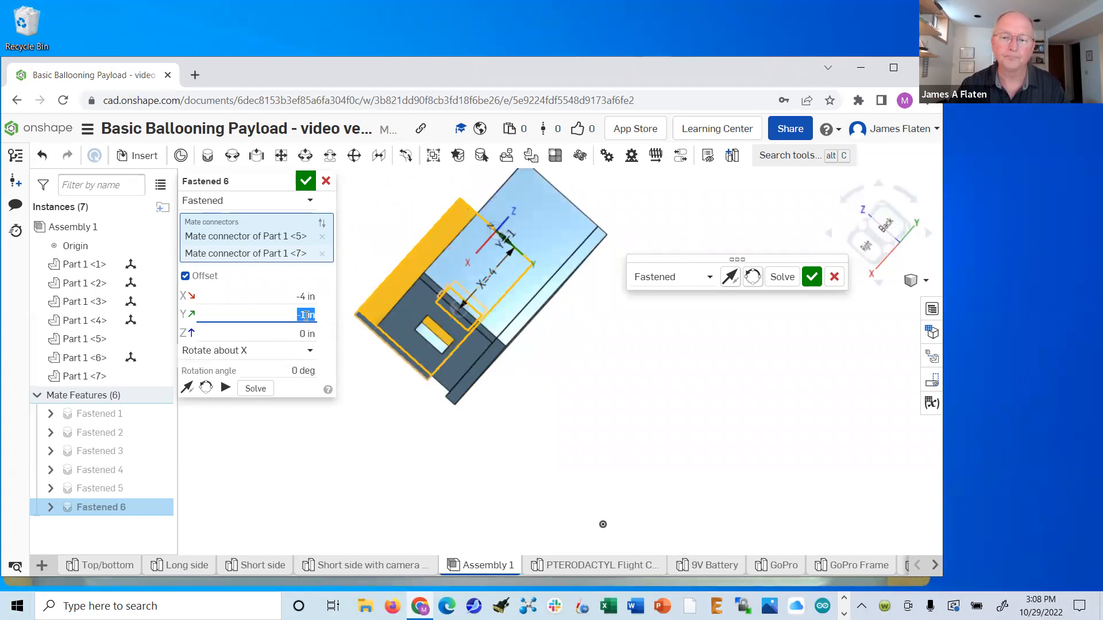
click(304, 316)
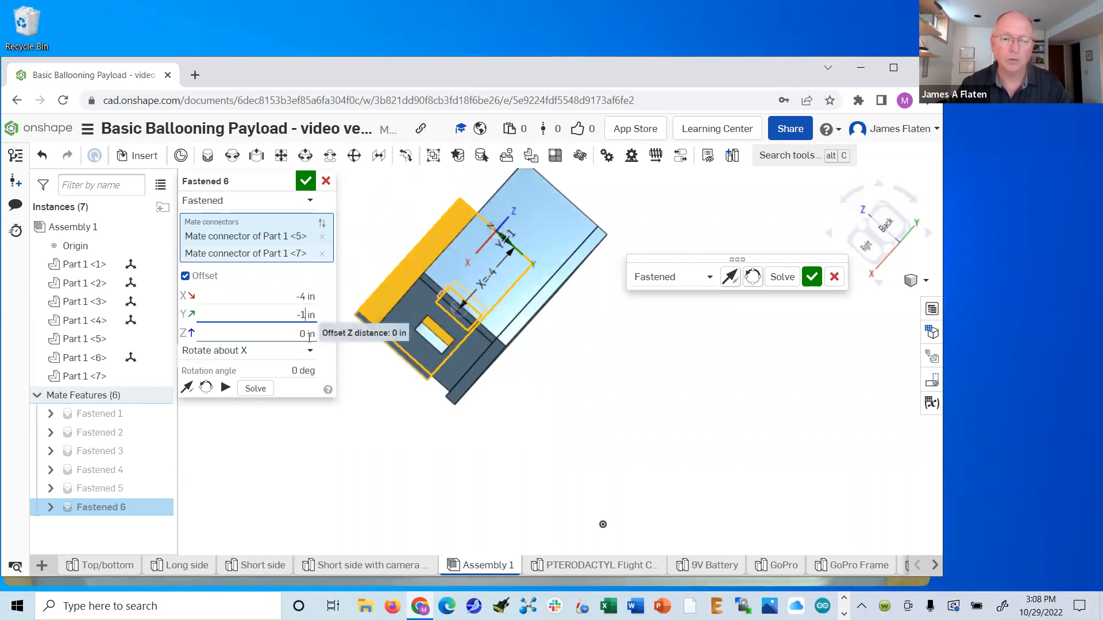
key(Return)
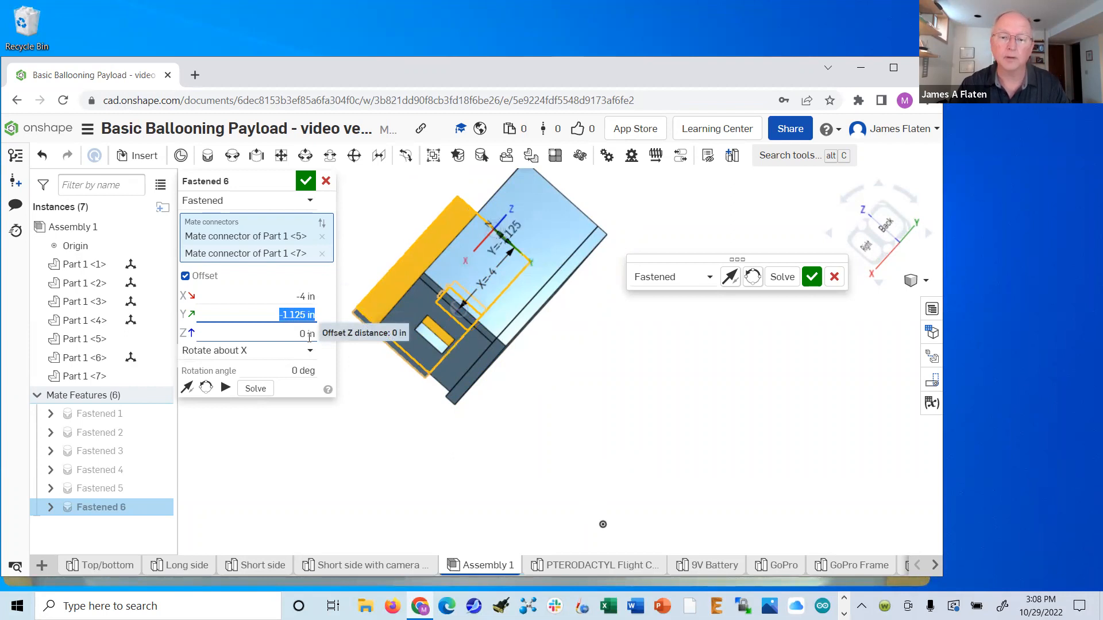
click(256, 388)
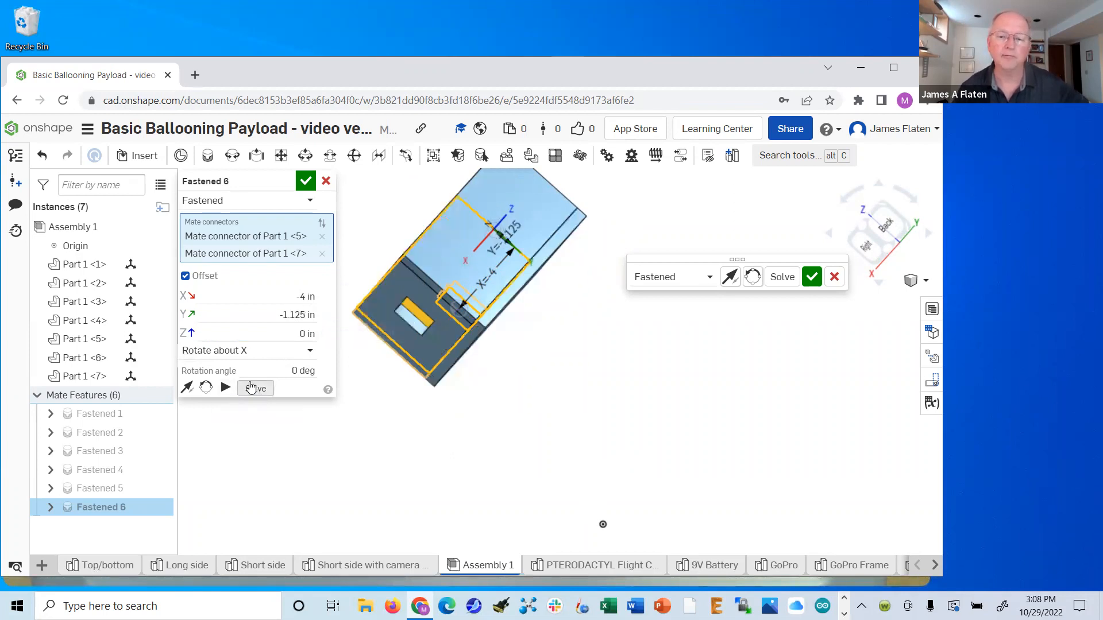
click(306, 181)
- Insert one GoPro into the assembly, placing it outside the box beside the long side
right_drag(561, 343, 601, 335)
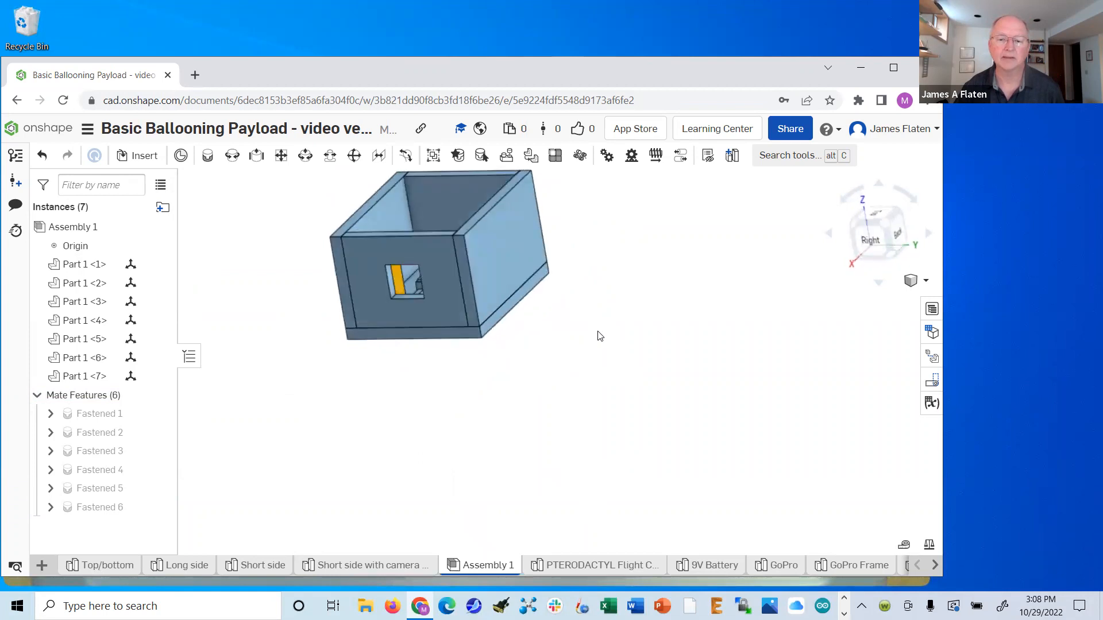
key(f)
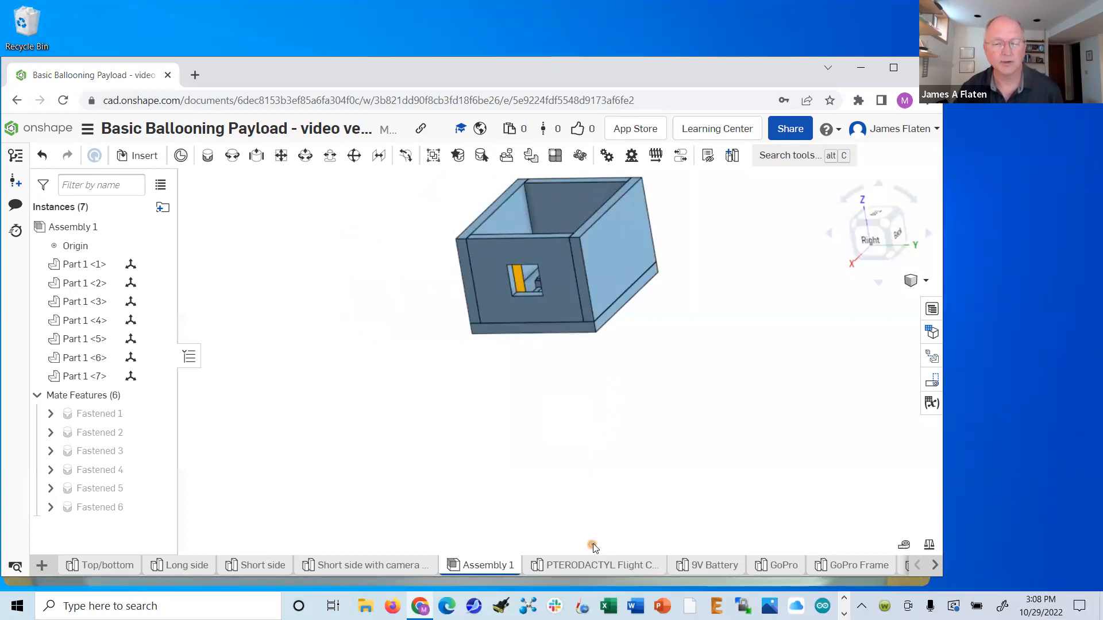
mouse_move(609, 244)
right_down()
mouse_move(605, 276)
mouse_move(607, 251)
right_up()
middle_drag(609, 253, 636, 423)
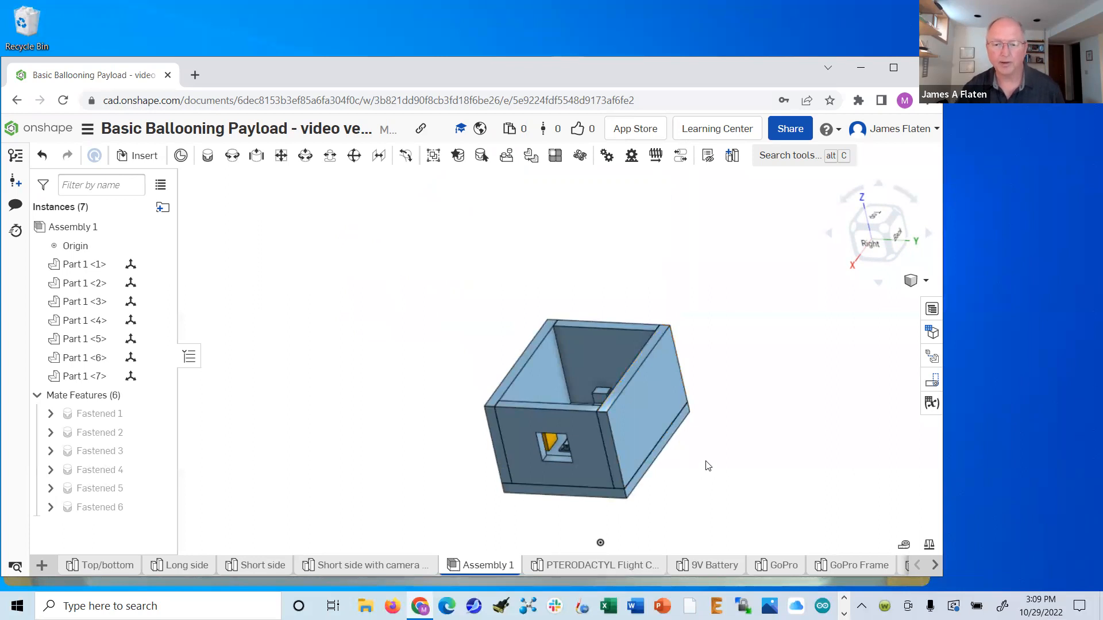
mouse_move(629, 414)
mouse_down()
mouse_move(639, 481)
mouse_move(638, 458)
mouse_up()
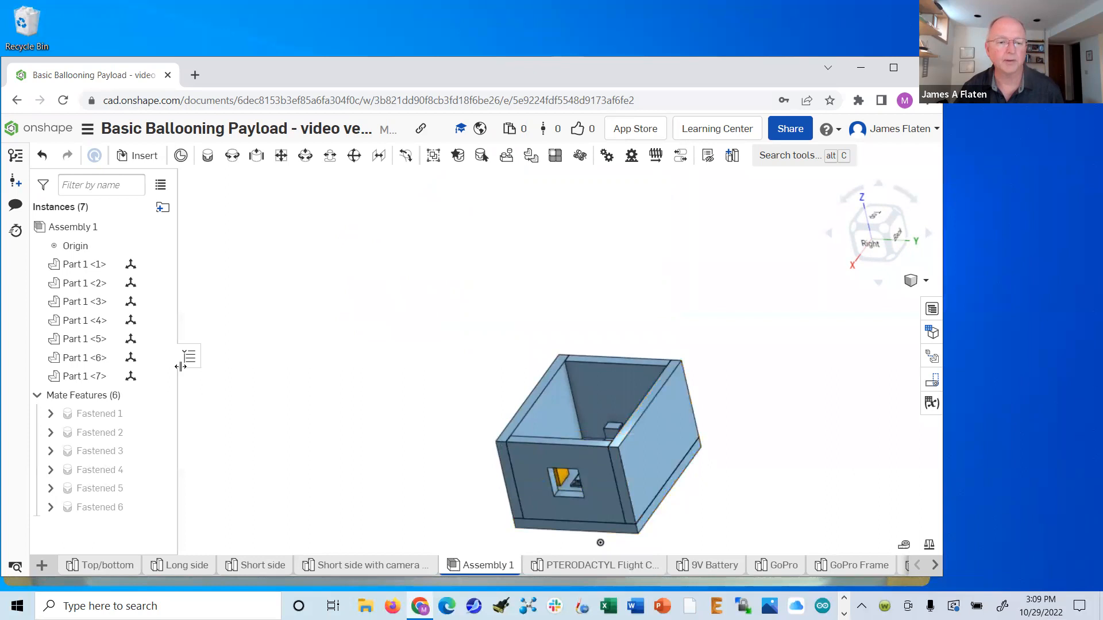
key(f)
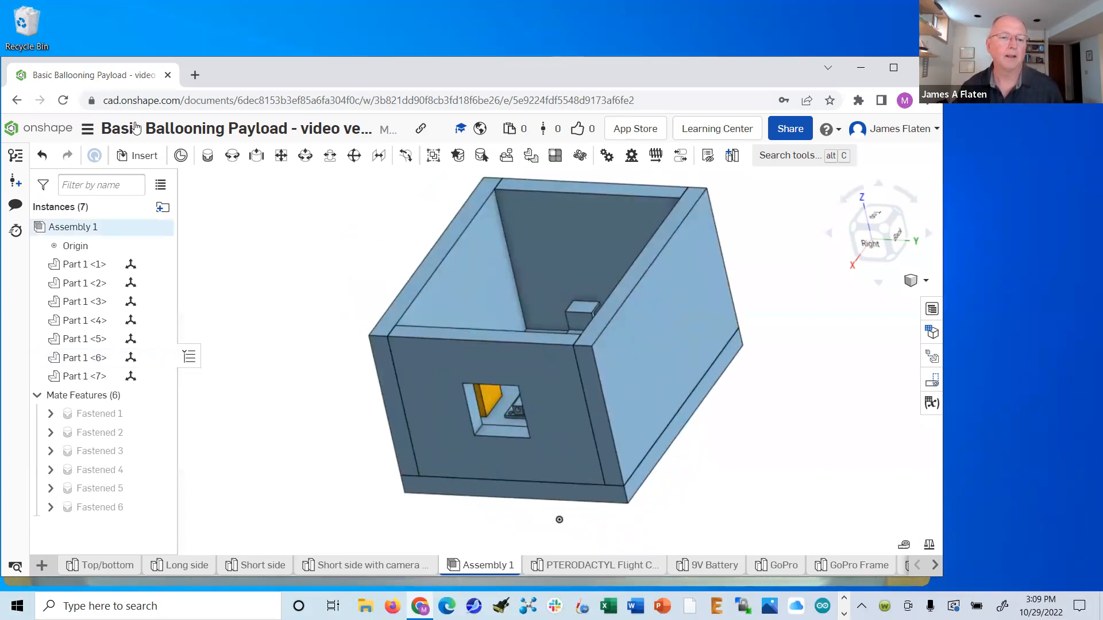
click(140, 157)
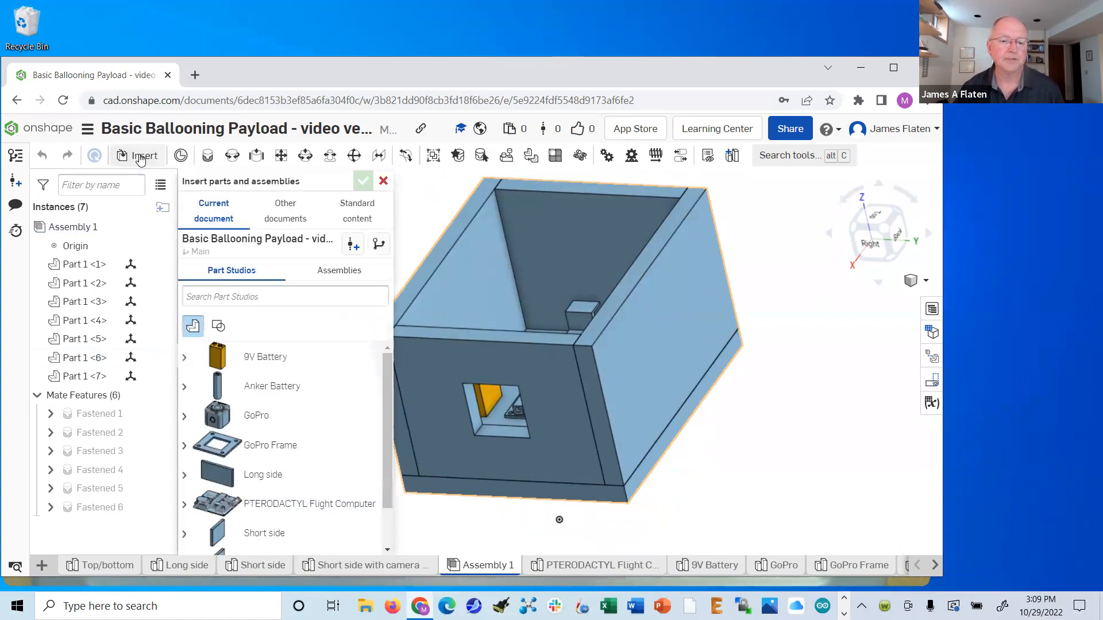
drag(389, 411, 819, 365)
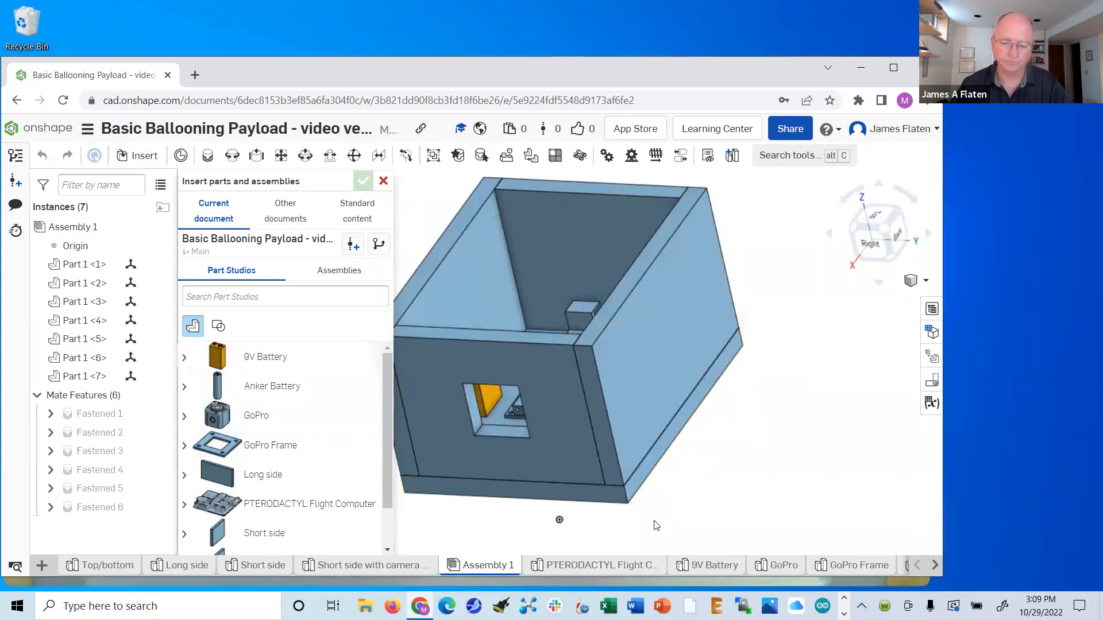
scroll(656, 526, up, 5)
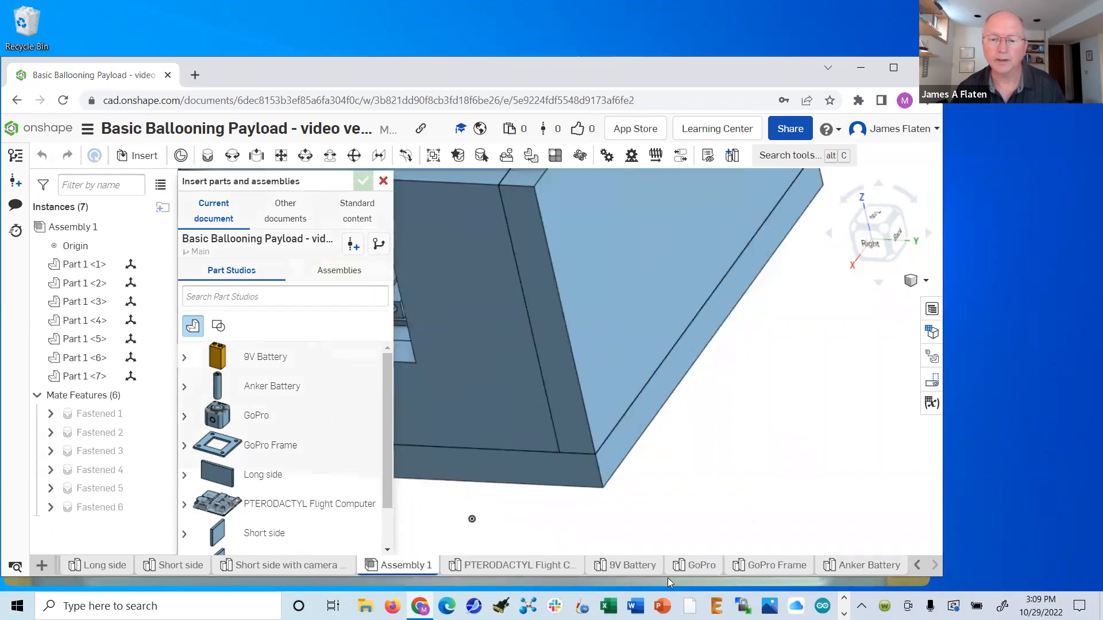
scroll(704, 388, down, 8)
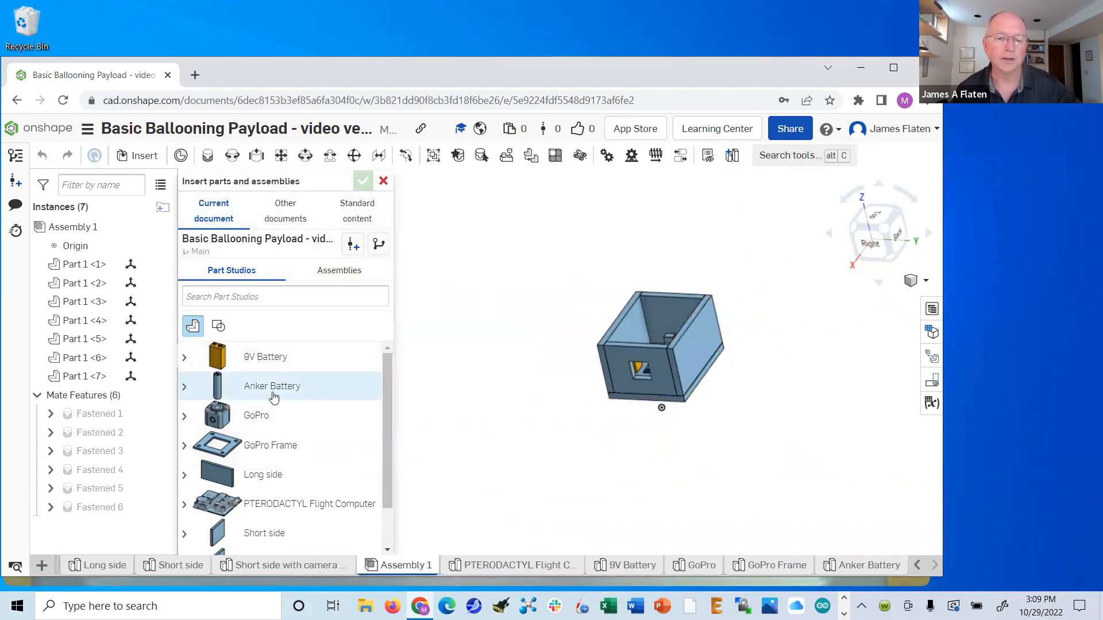
click(222, 420)
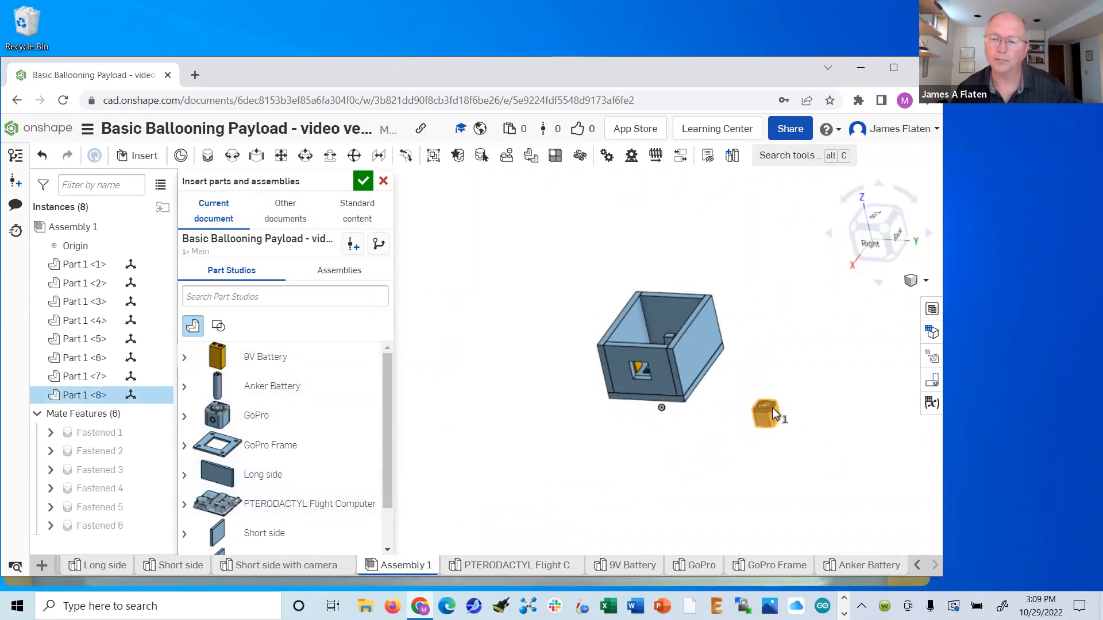
click(774, 413)
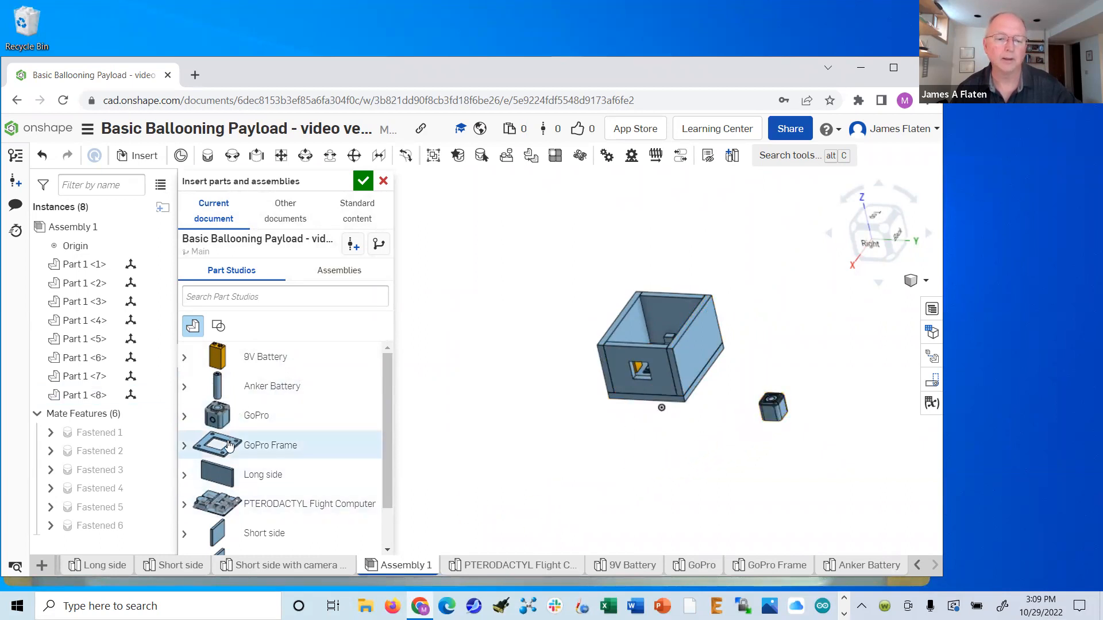
- Insert one GoPro Frame and one Anker Battery outside the box near the GoPro, and accept the insertions
click(337, 456)
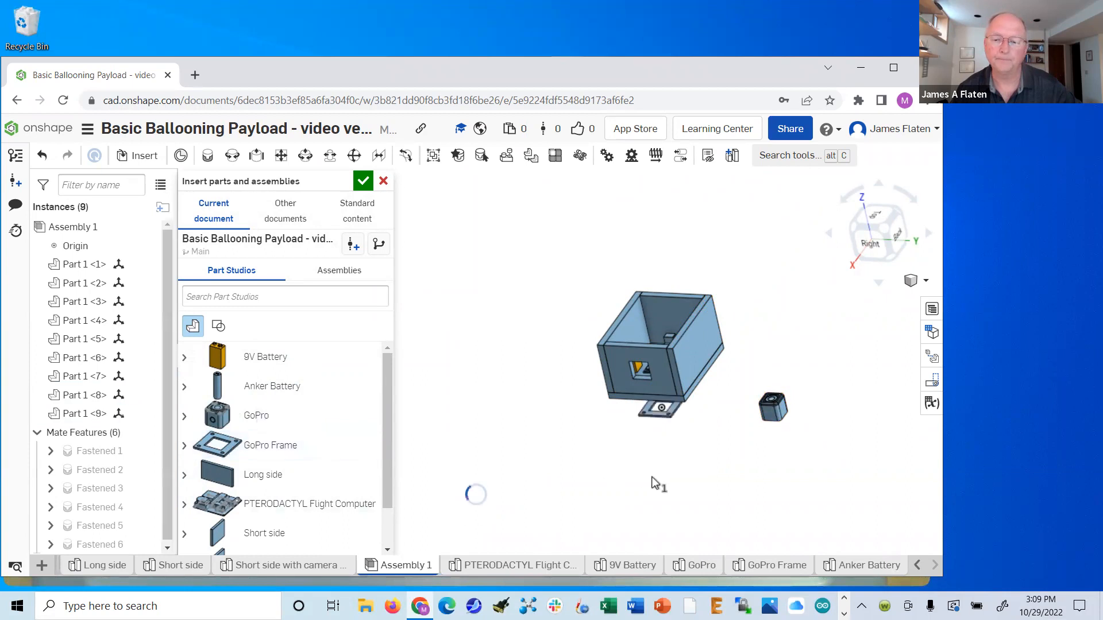
click(780, 459)
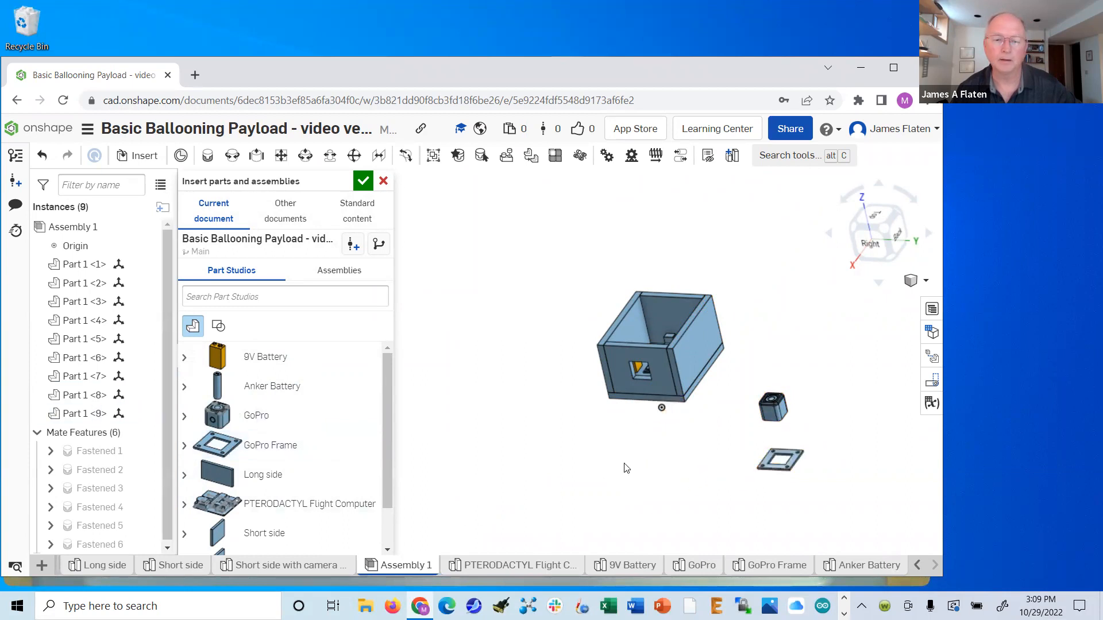
click(242, 390)
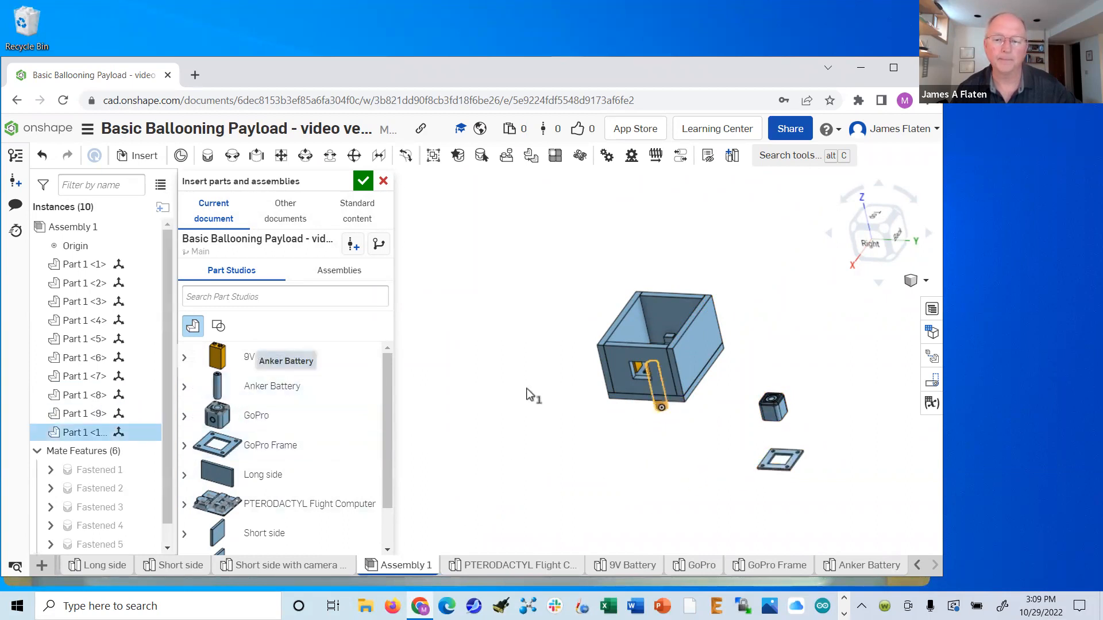
click(792, 288)
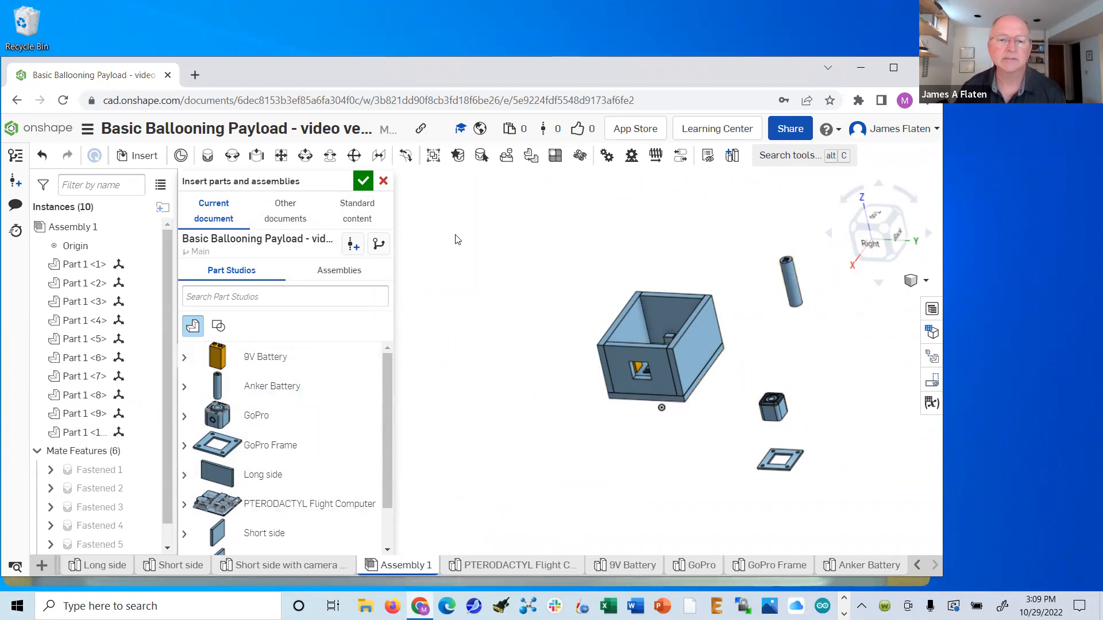
click(363, 181)
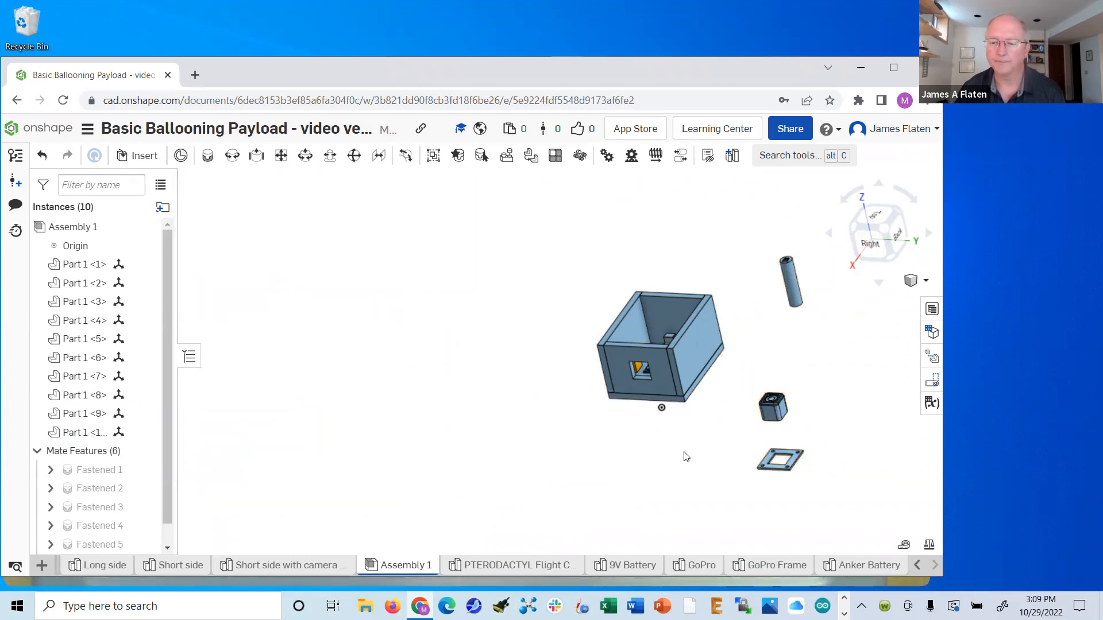
- Move the GoPro Frame from below the GoPro to just above it
scroll(687, 451, up, 2)
scroll(803, 435, up, 5)
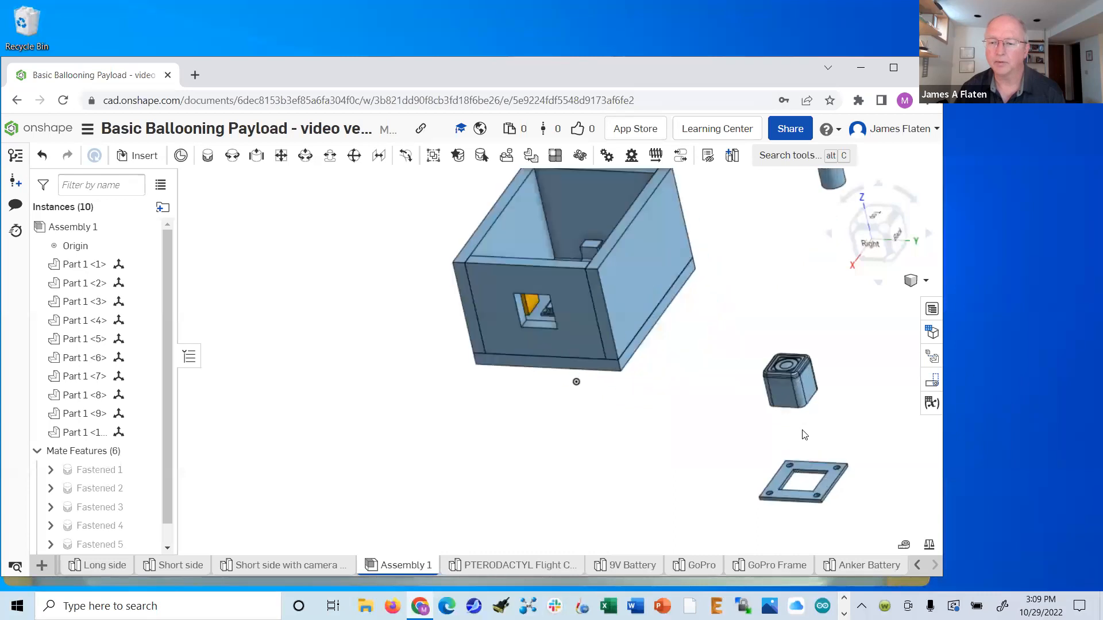
drag(773, 499, 684, 231)
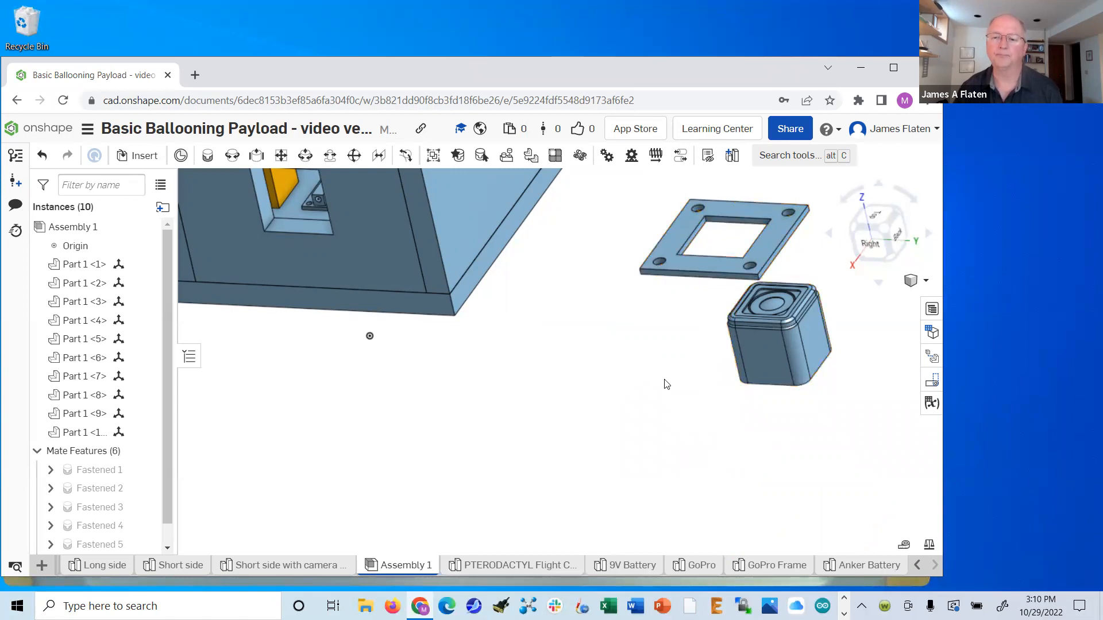
right_drag(708, 471, 601, 443)
scroll(574, 433, down, 3)
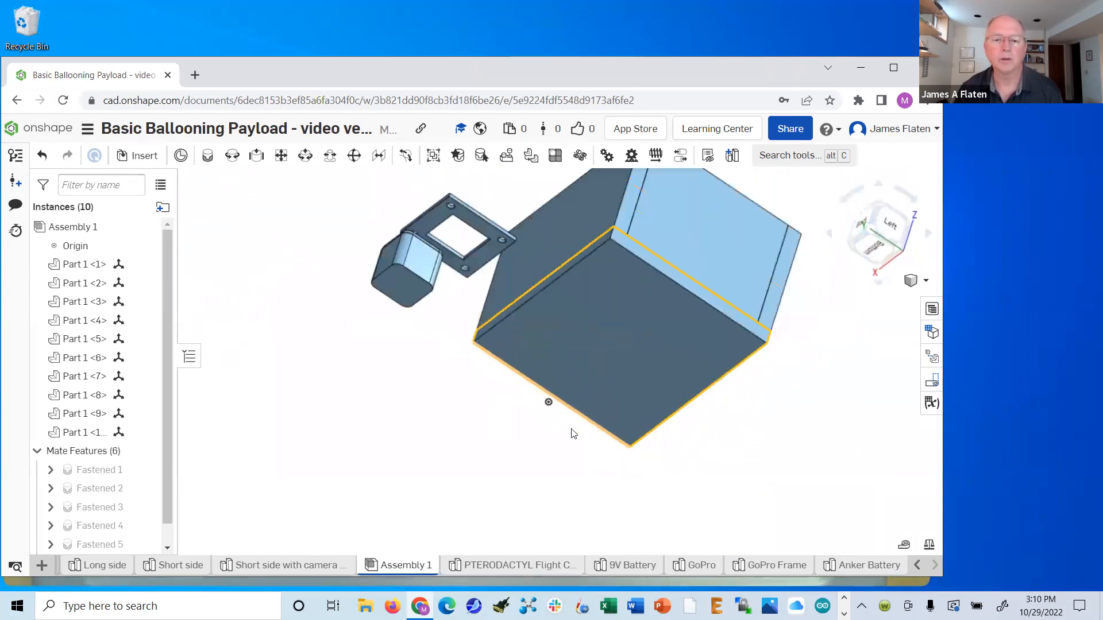
middle_drag(470, 396, 520, 448)
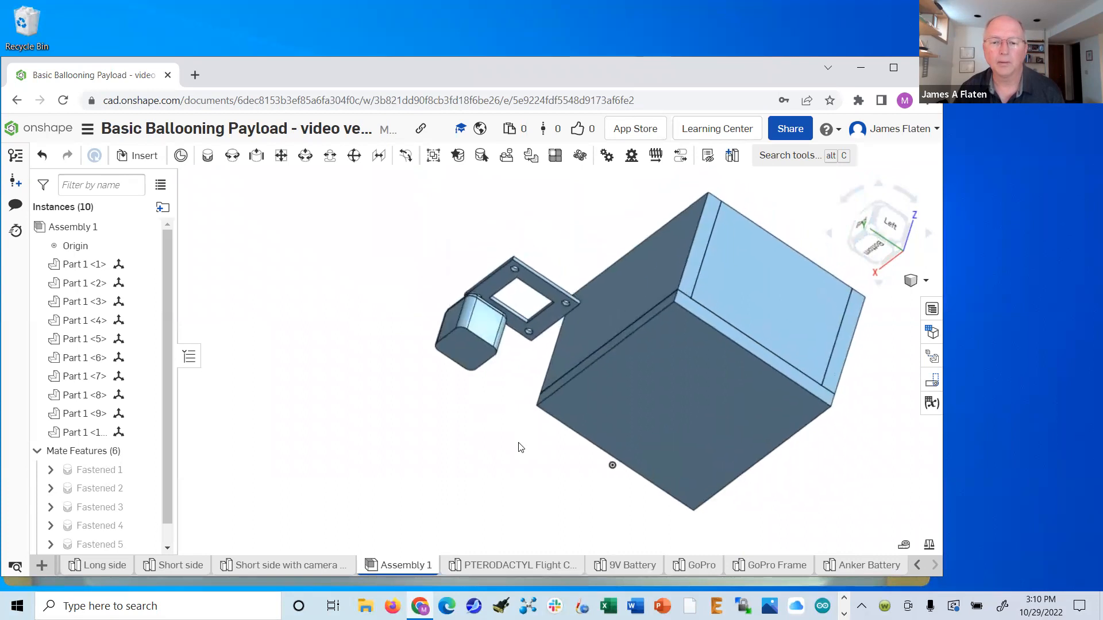
right_drag(483, 483, 466, 419)
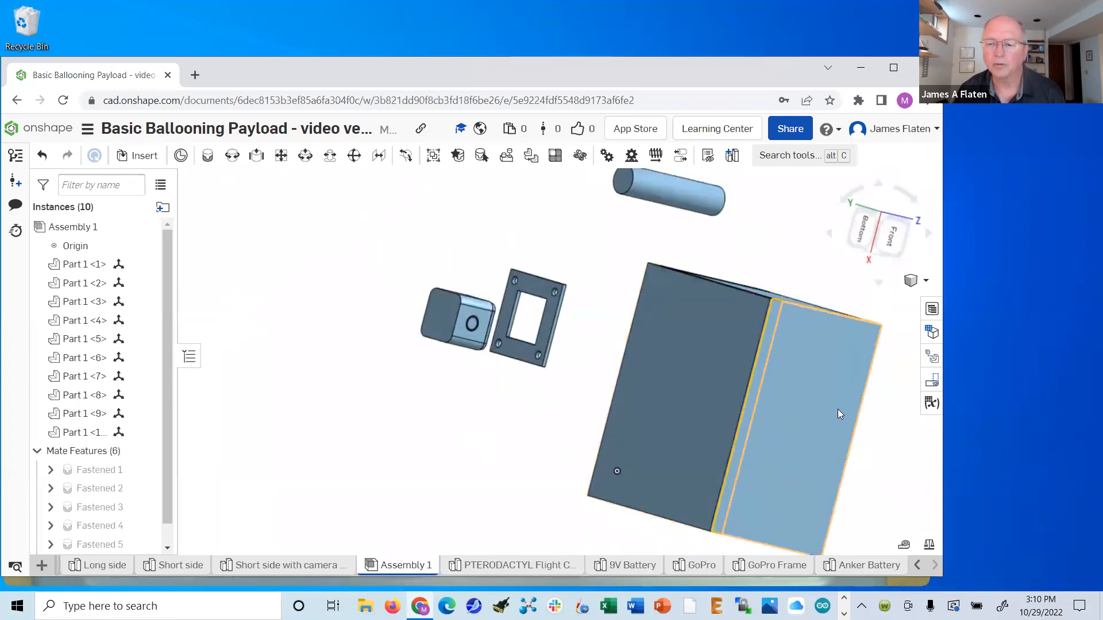
scroll(837, 409, up, 3)
scroll(357, 393, up, 2)
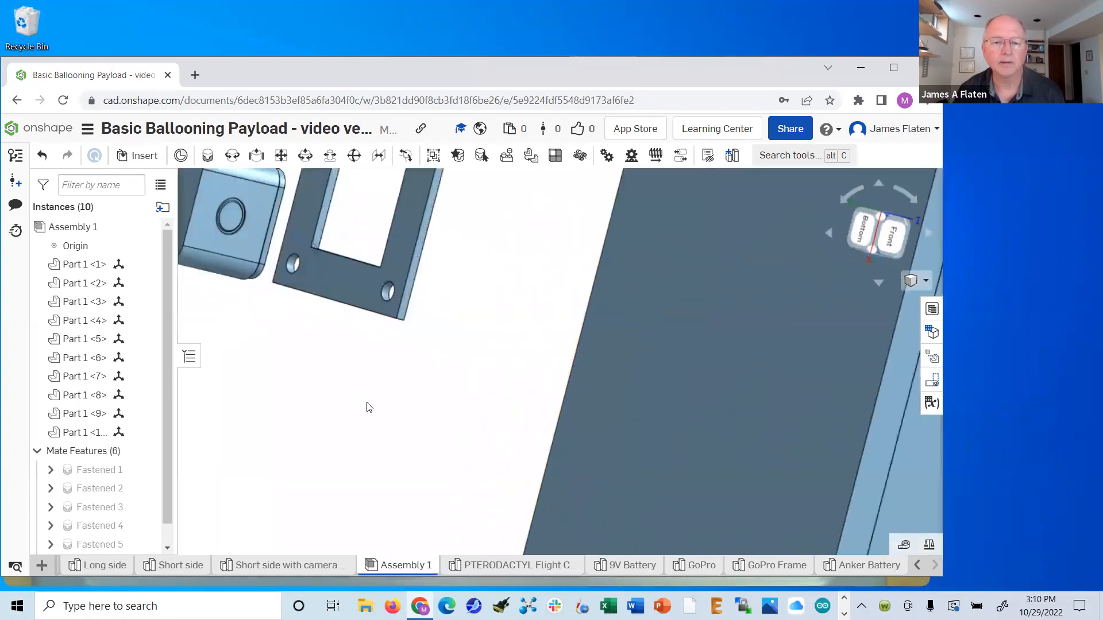
right_drag(409, 429, 346, 400)
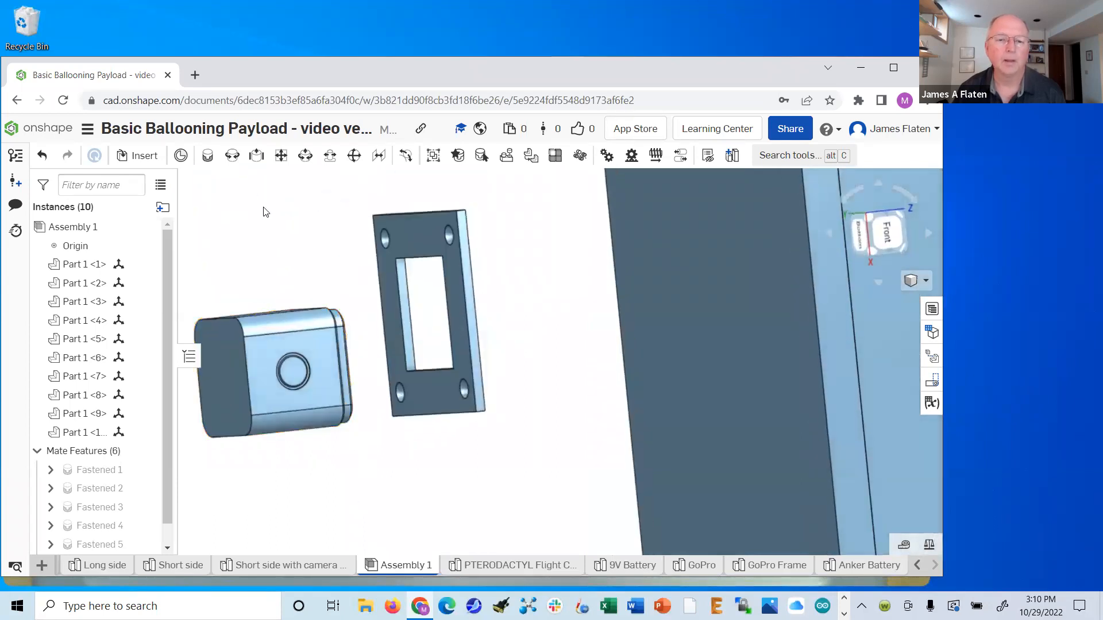
click(207, 157)
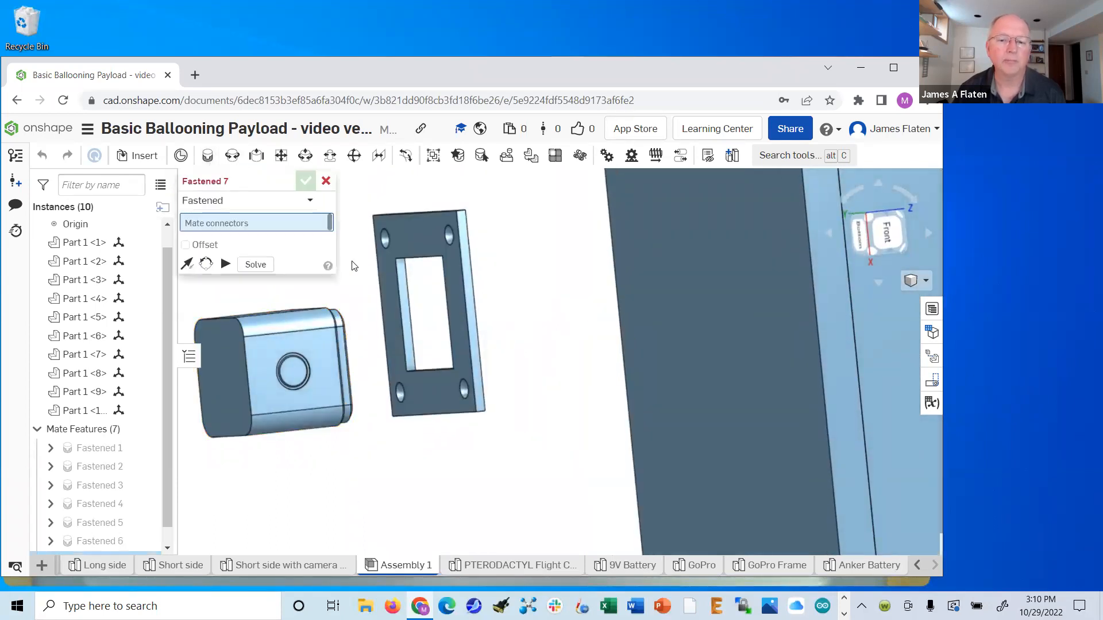
click(400, 308)
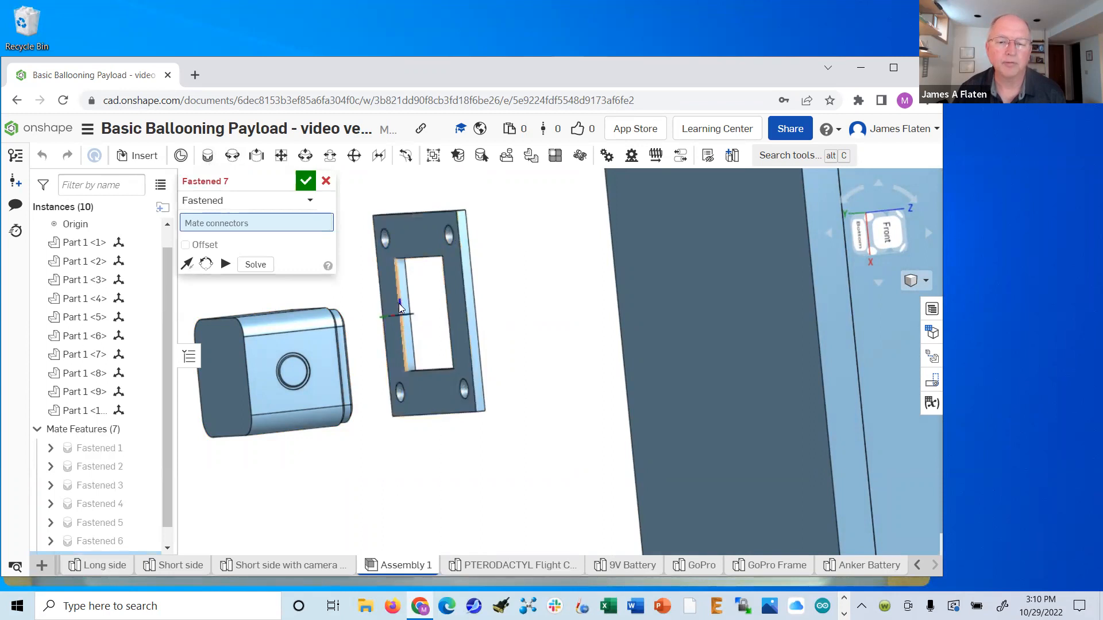
right_drag(322, 455, 267, 388)
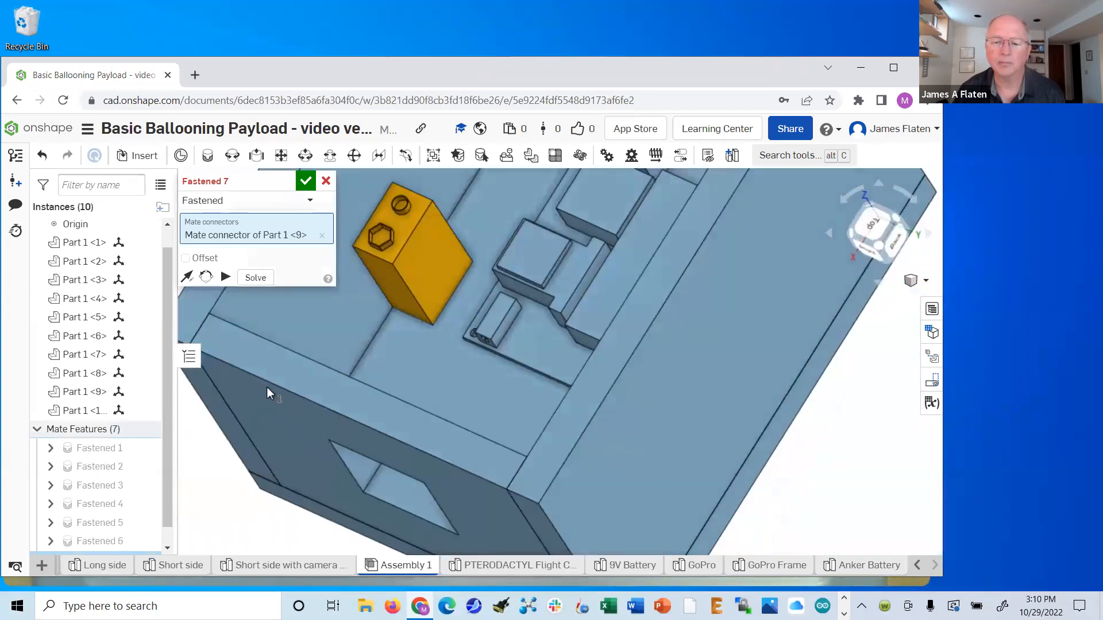
scroll(268, 388, down, 3)
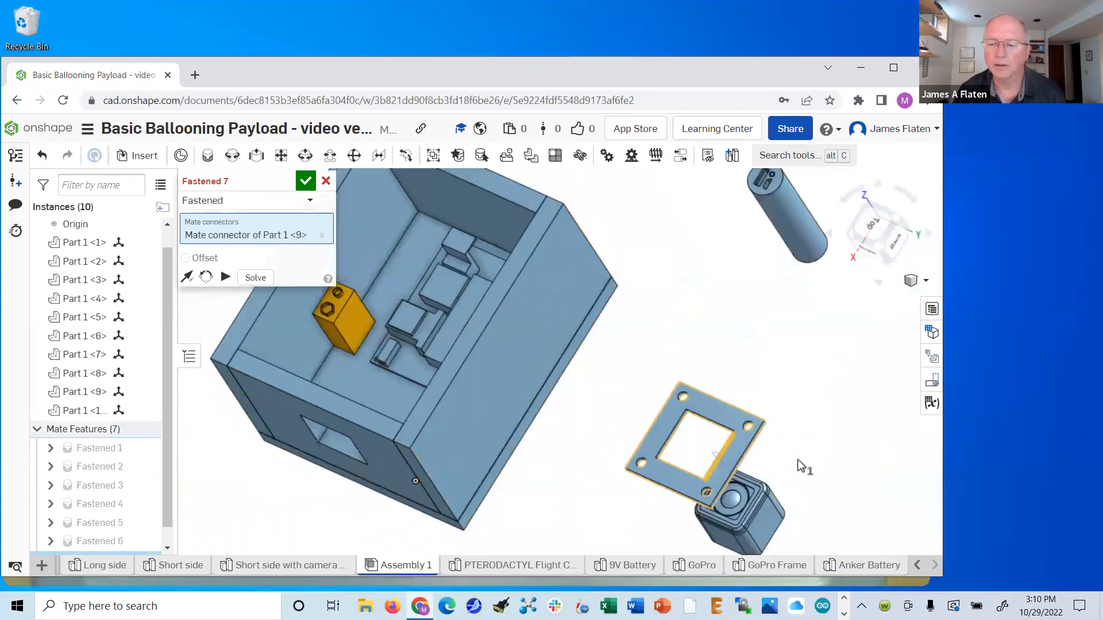
click(326, 183)
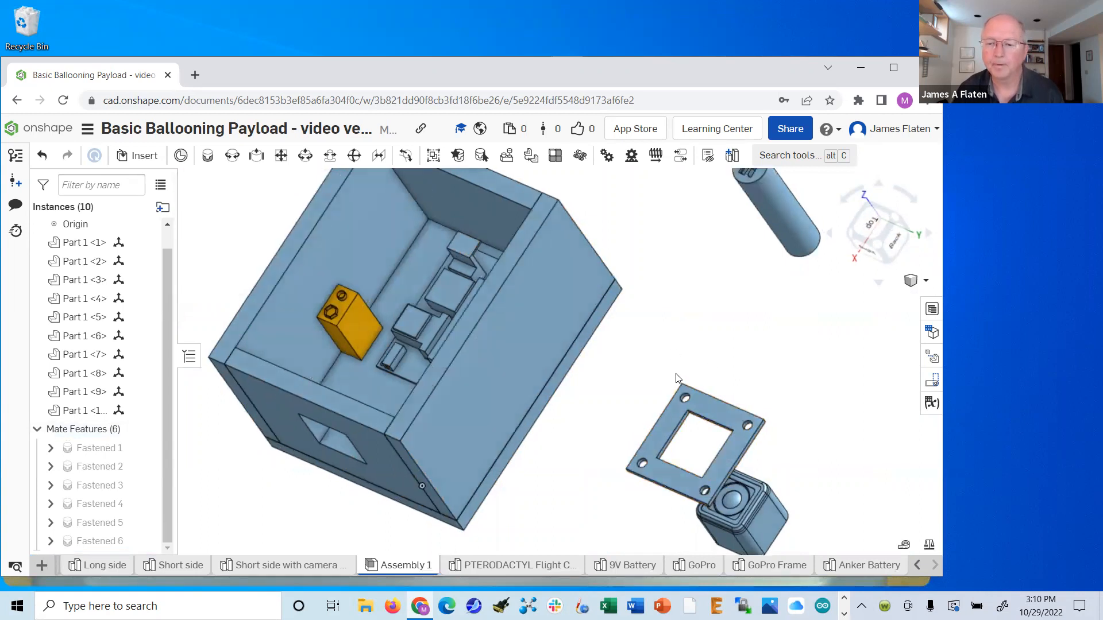
- Fasten the GoPro to the GoPro Frame, mating the edge just behind its front rim to the inner edge of the frame's opening
middle_drag(770, 458, 643, 311)
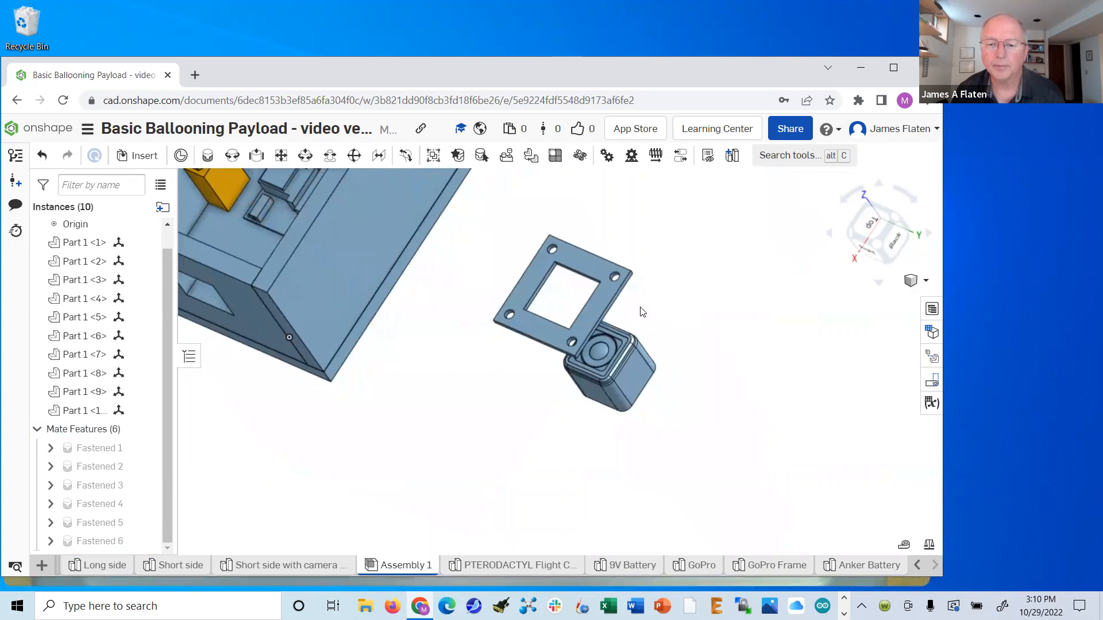
mouse_move(688, 335)
right_down()
mouse_move(672, 325)
mouse_move(679, 332)
right_up()
scroll(679, 331, up, 5)
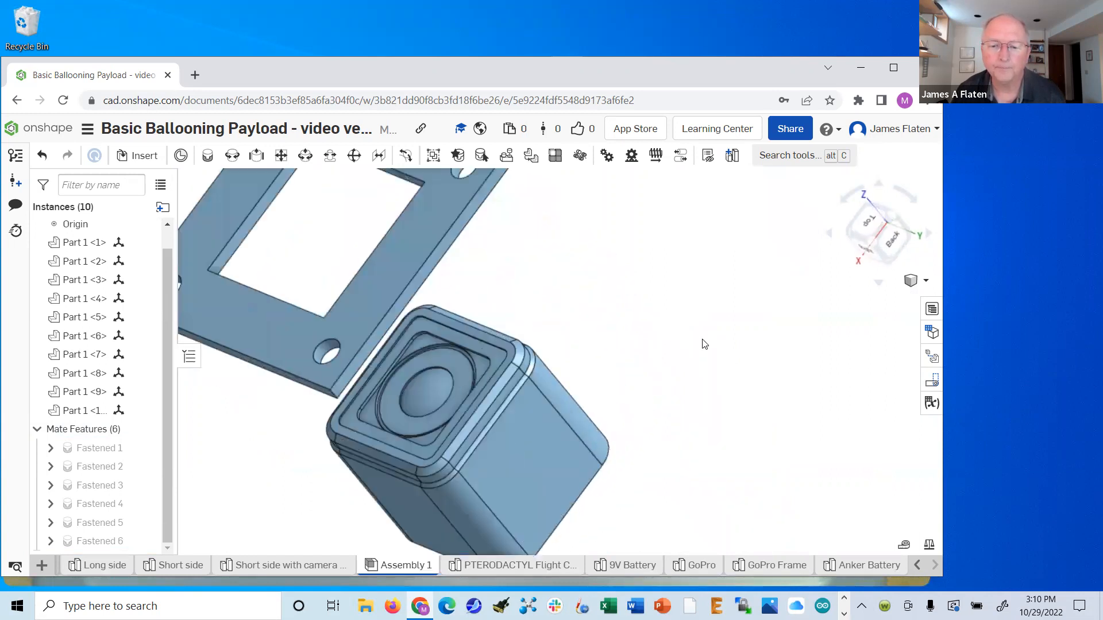
right_drag(590, 369, 605, 353)
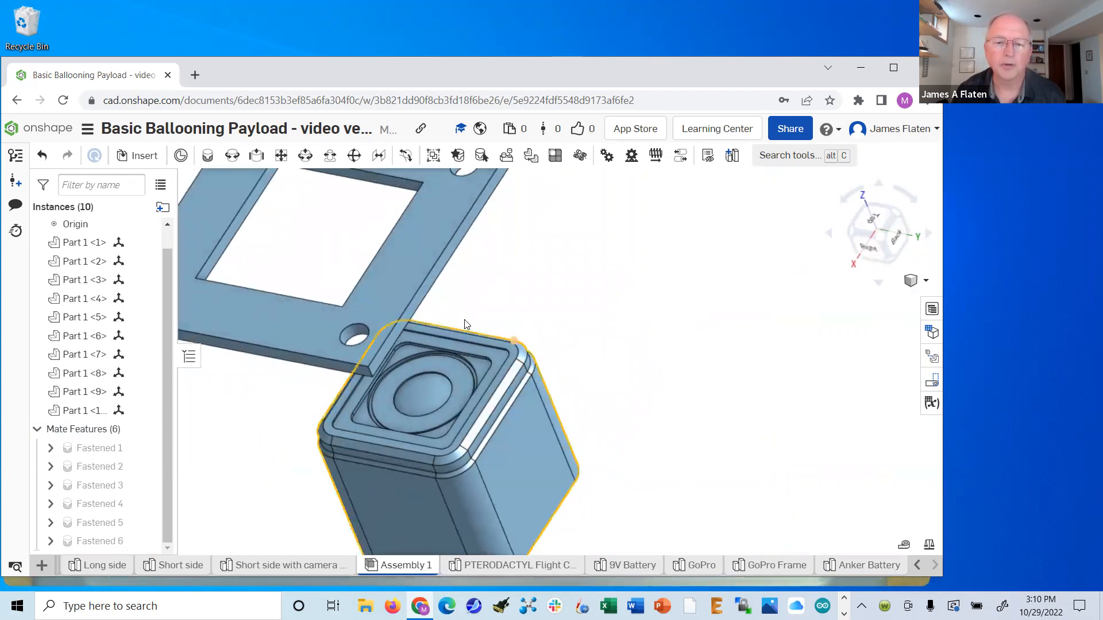
click(206, 161)
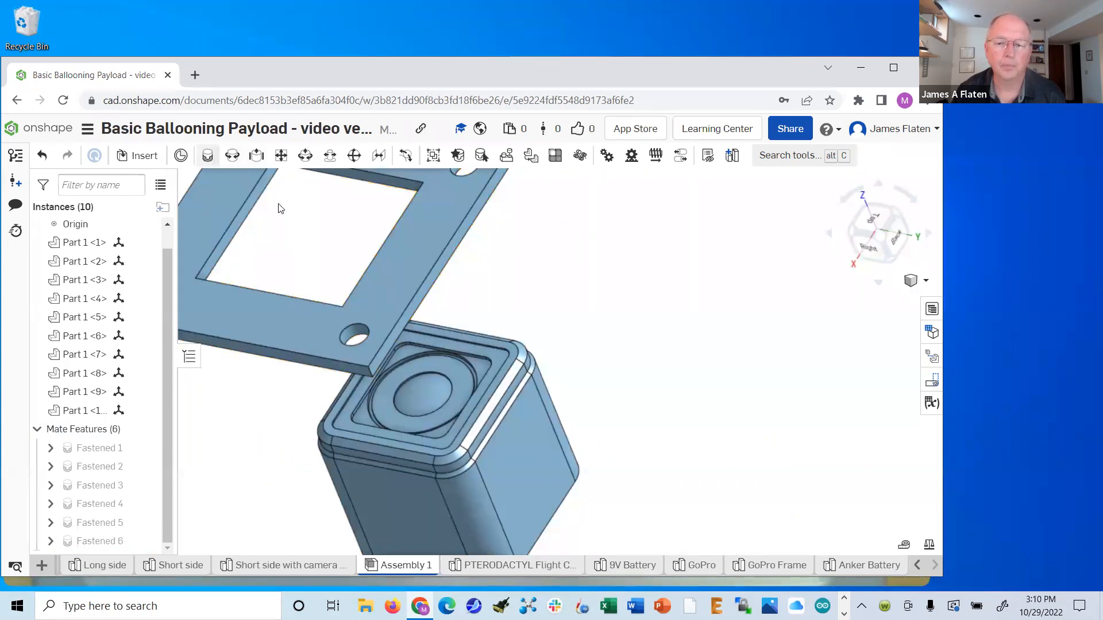
click(497, 414)
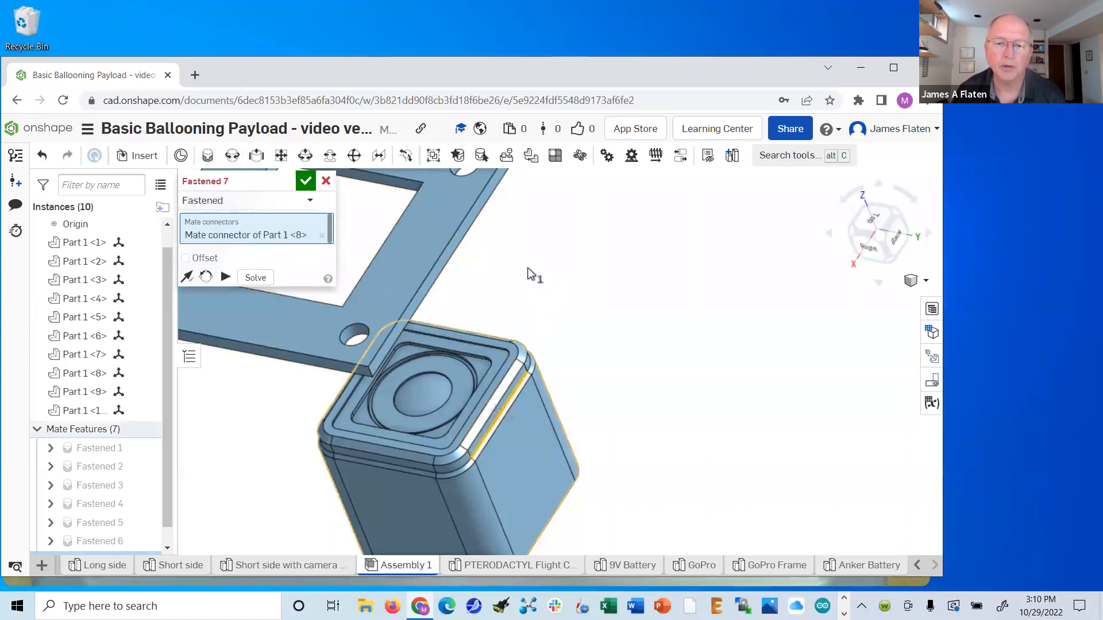
right_drag(524, 274, 556, 282)
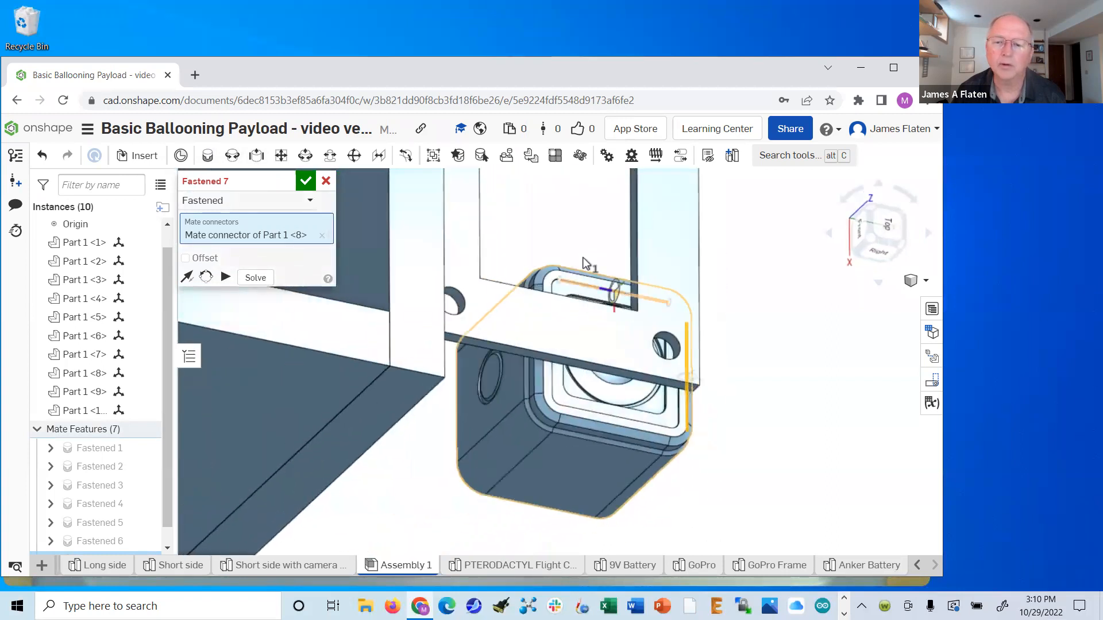
click(629, 229)
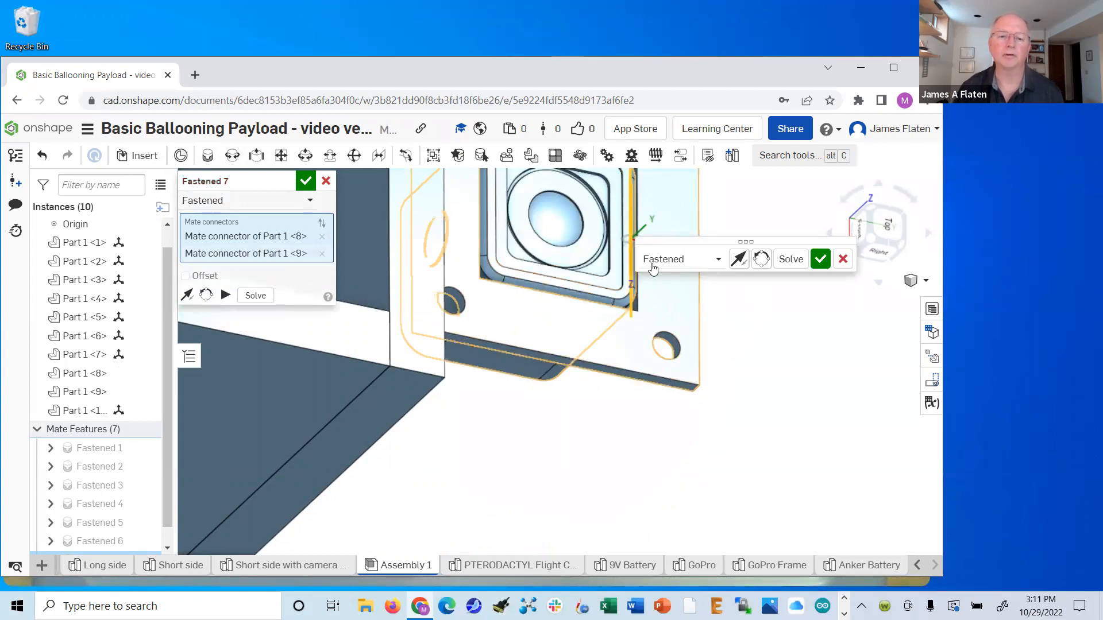
click(305, 181)
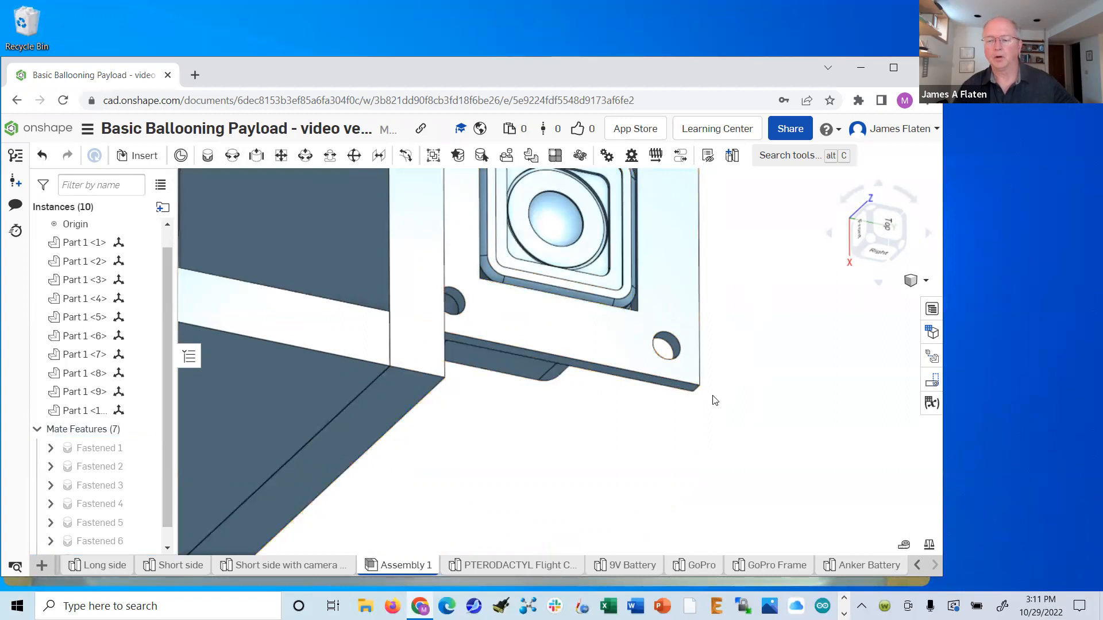
- Move the joined GoPro and GoPro Frame farther away from the box
scroll(624, 444, down, 5)
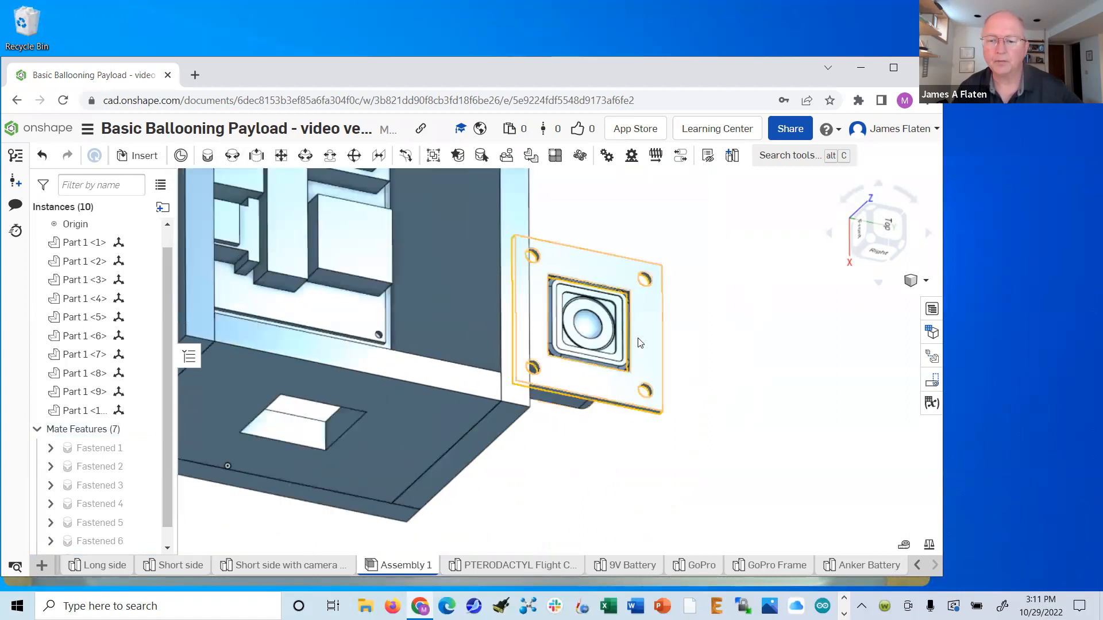
drag(739, 364, 744, 362)
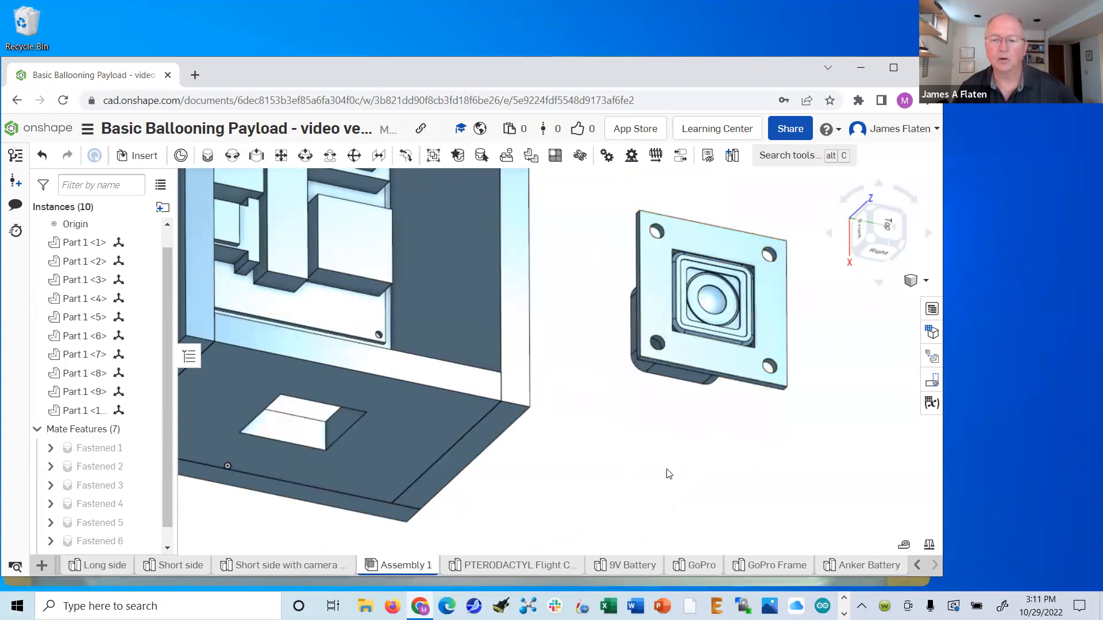
scroll(663, 468, down, 3)
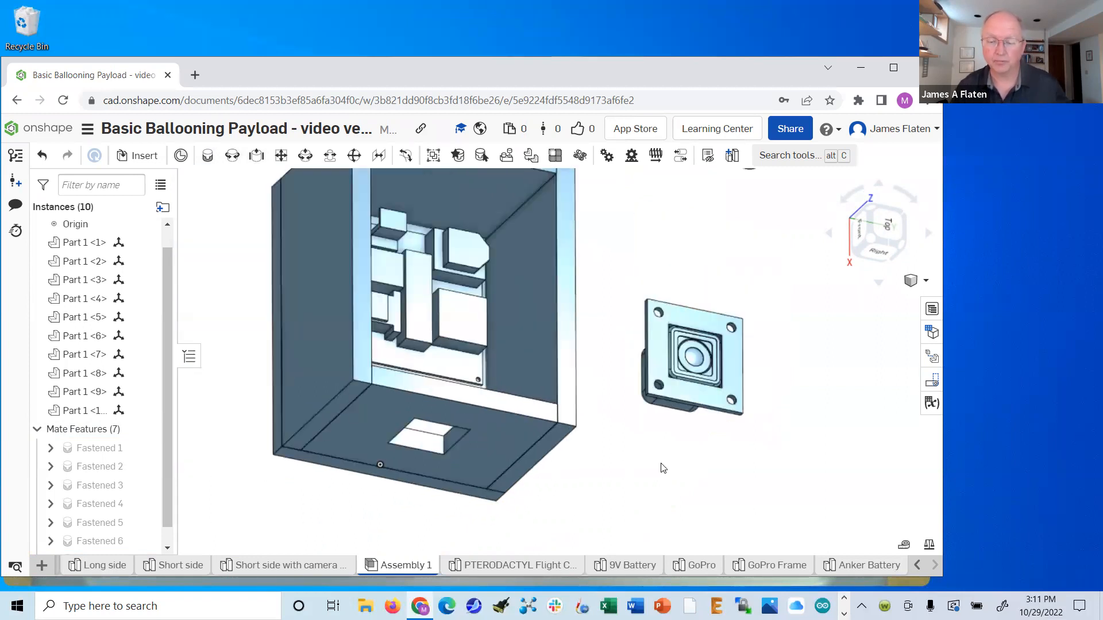
- Rotate the joined GoPro and frame 90 degrees to face the lens outward like the camera opening, and turn them about 95 degrees around the lens axis
right_click(695, 359)
click(673, 357)
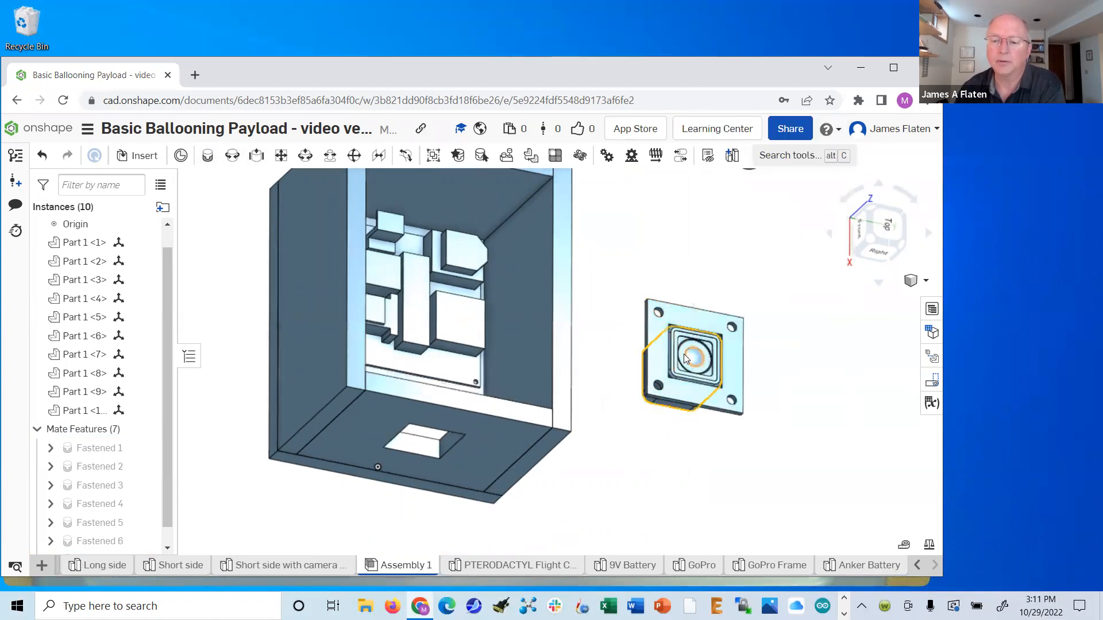
click(684, 354)
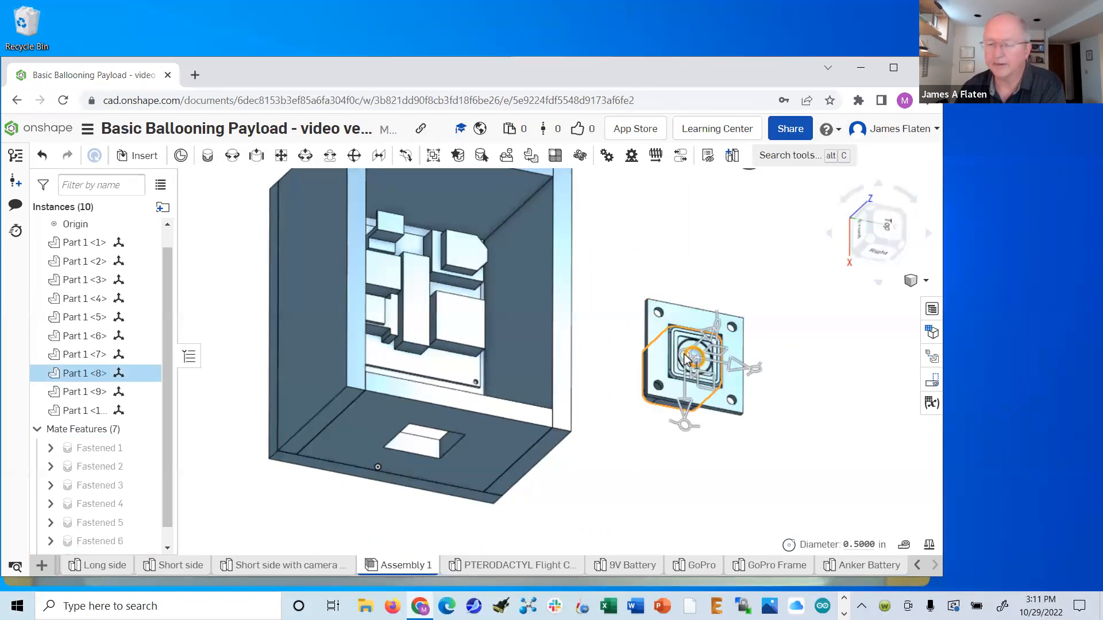
drag(719, 326, 689, 492)
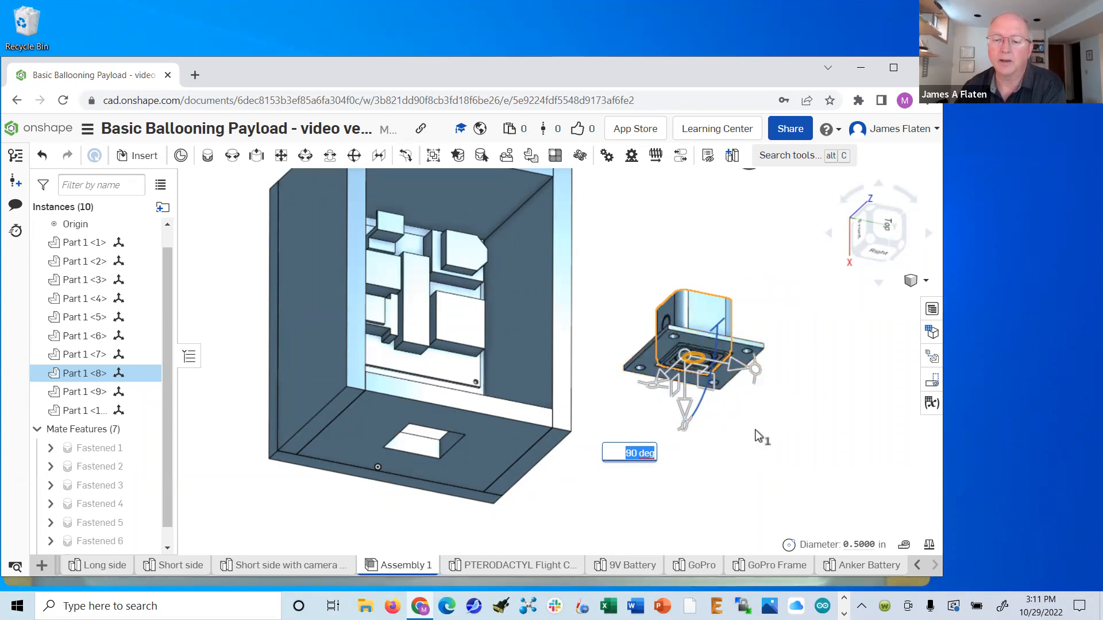
drag(657, 394, 597, 340)
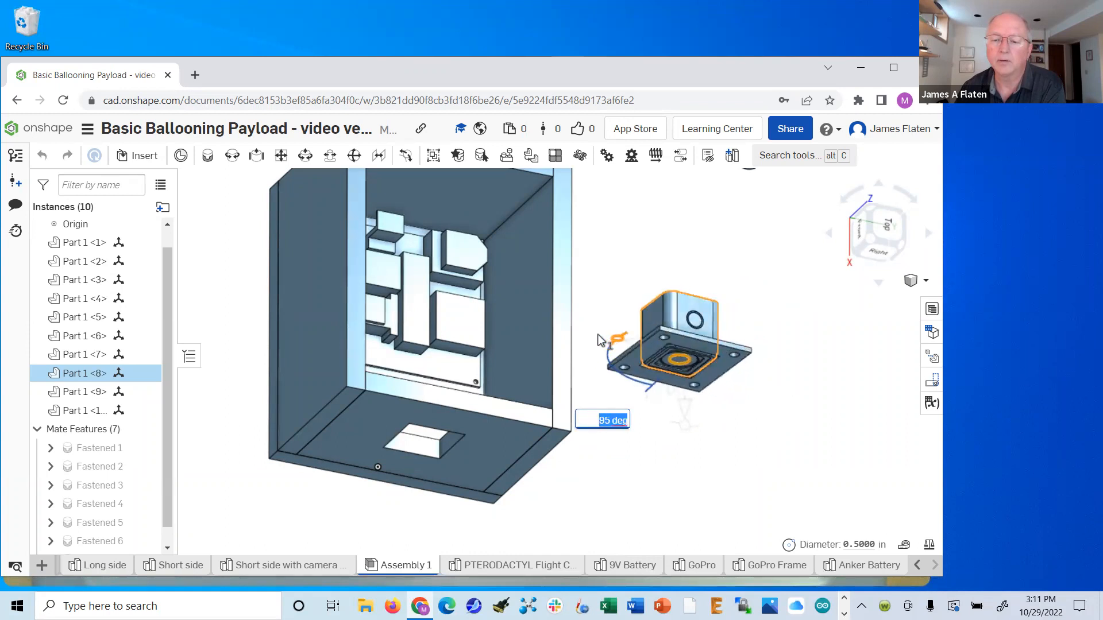
click(751, 423)
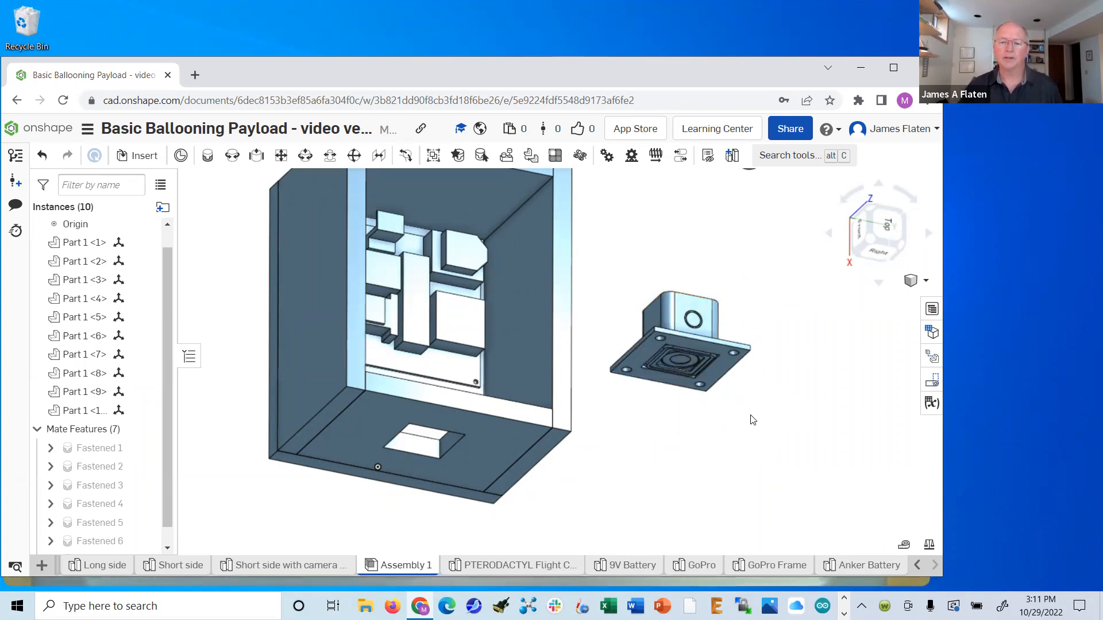
- Fasten the GoPro Frame to the camera side panel, mating a side edge of the frame's opening to the matching inner edge of the camera opening
right_drag(702, 460, 711, 443)
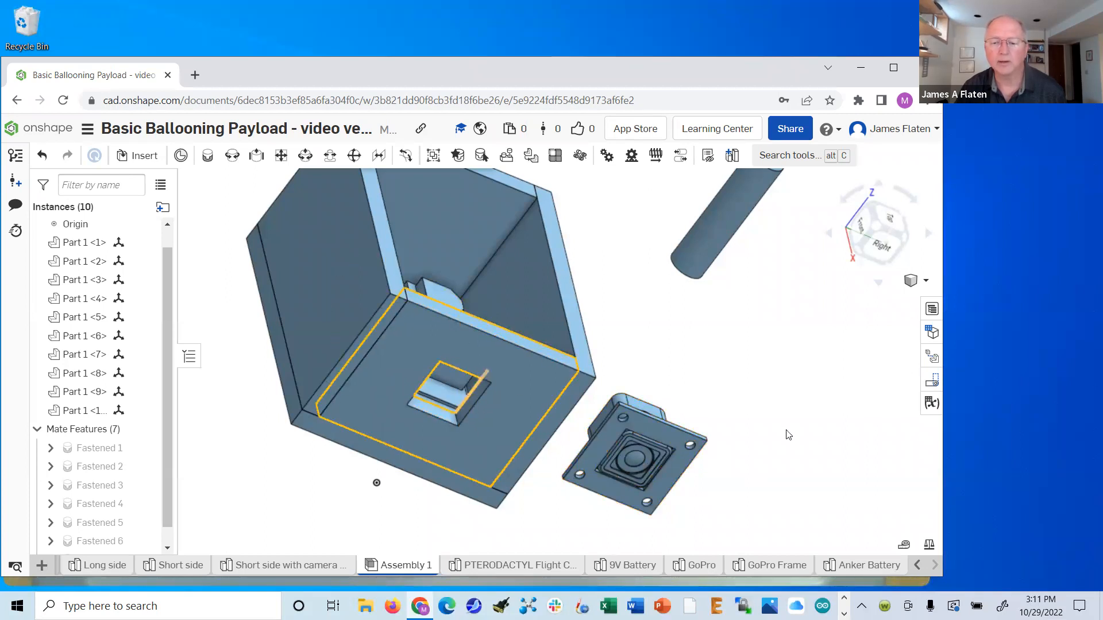
mouse_move(806, 365)
right_down()
mouse_move(800, 346)
mouse_move(792, 373)
right_up()
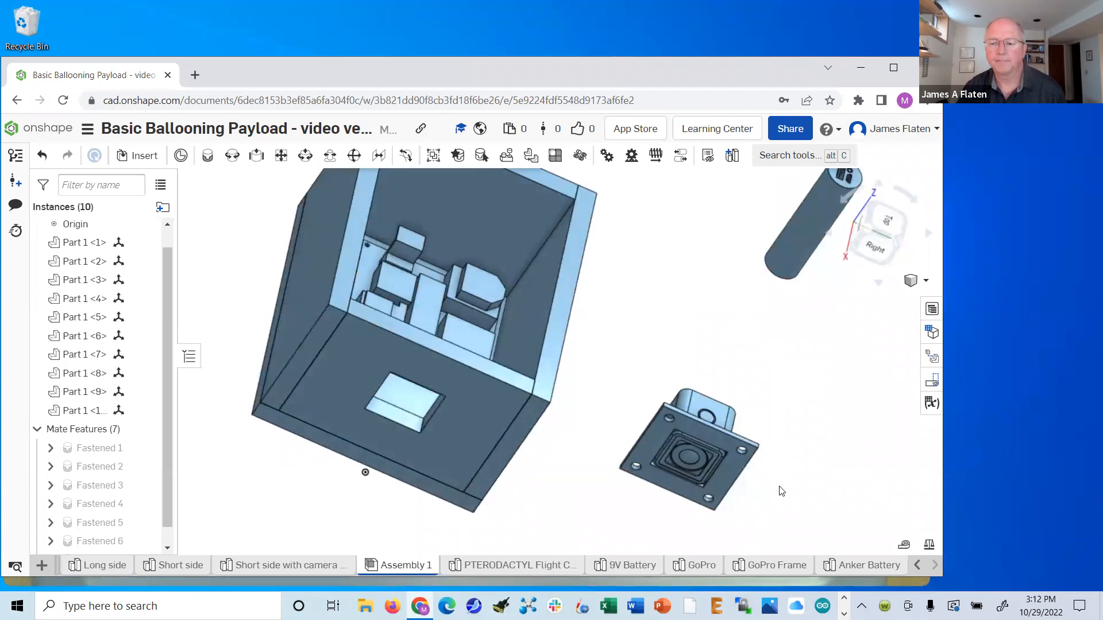
scroll(758, 428, down, 3)
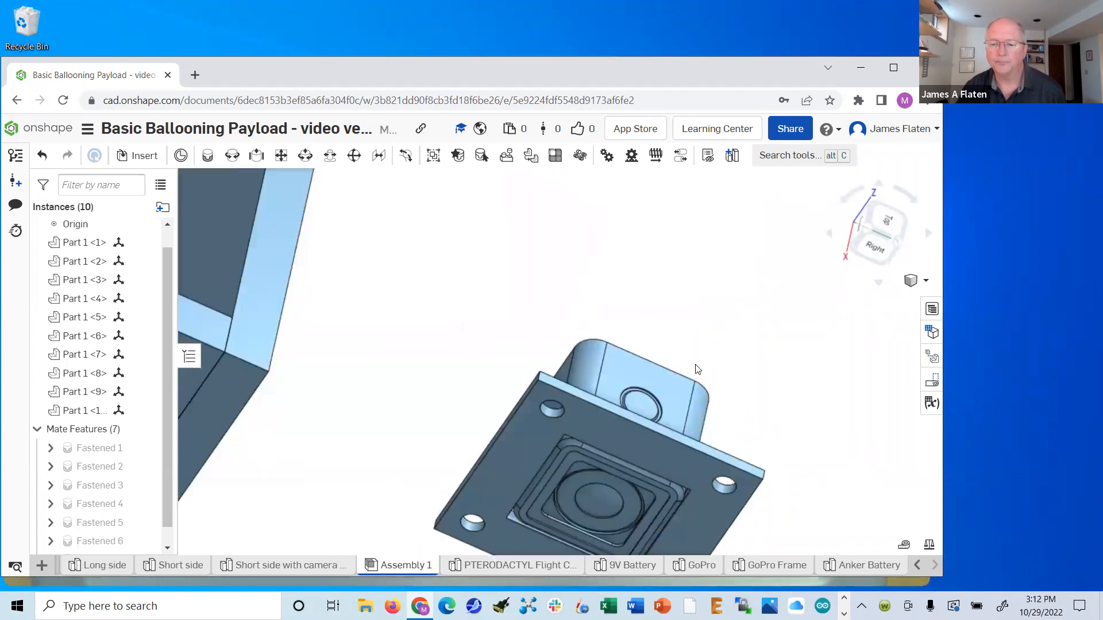
scroll(699, 372, down, 2)
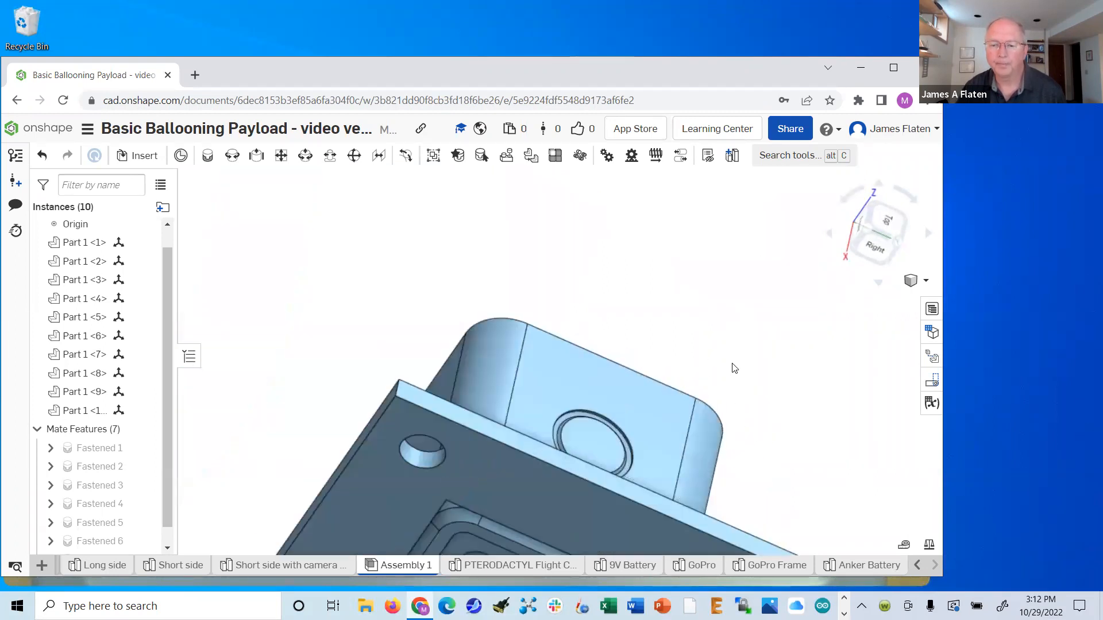
middle_drag(735, 368, 702, 165)
scroll(702, 172, down, 1)
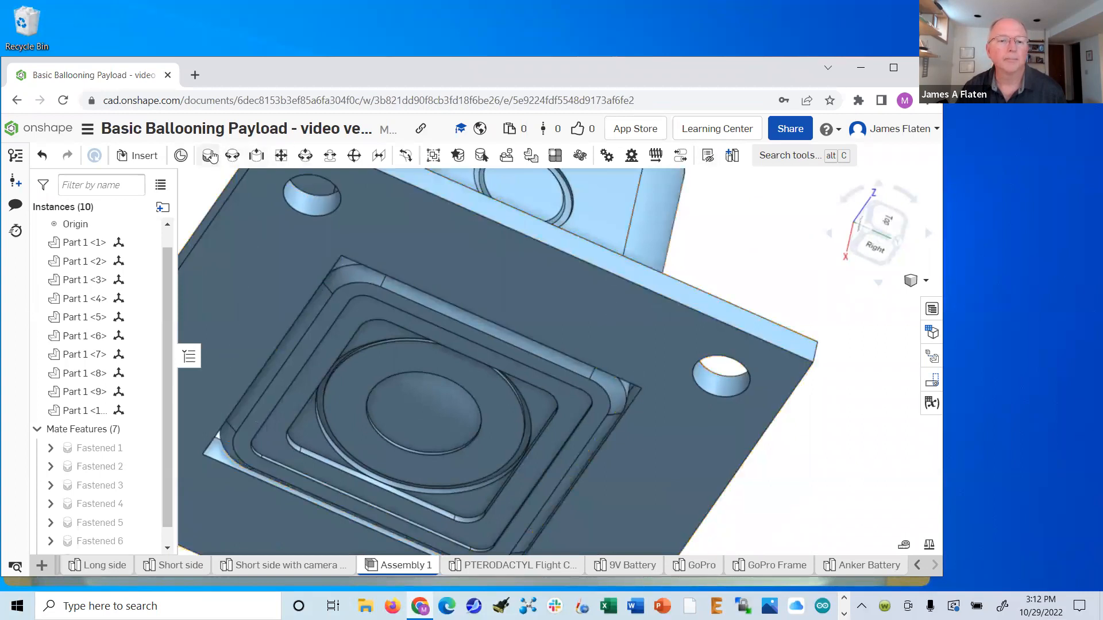
click(208, 156)
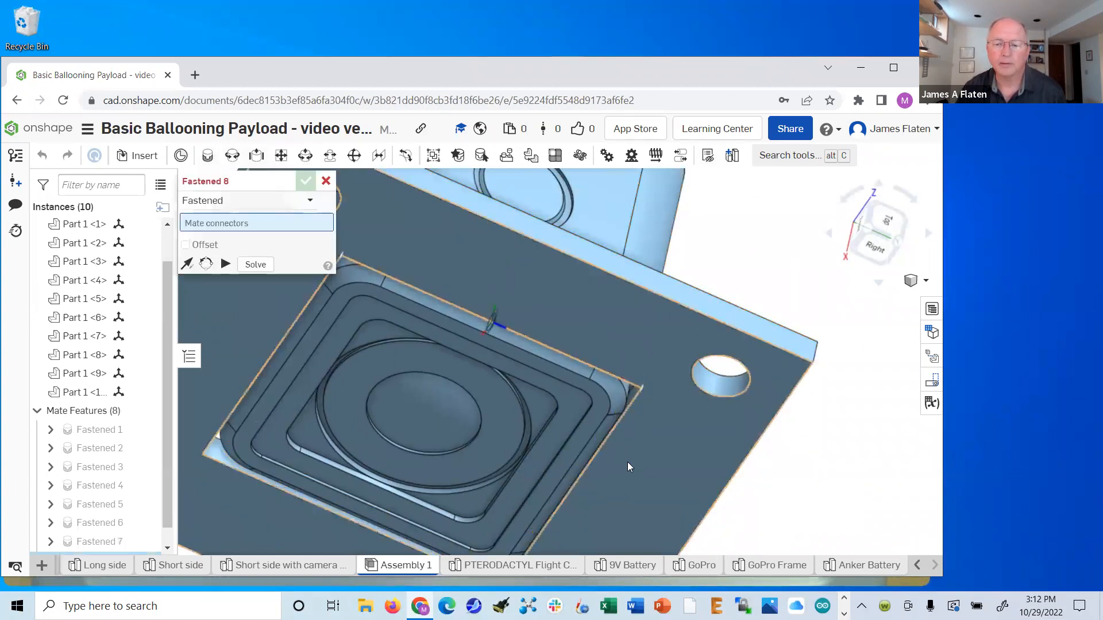
click(587, 467)
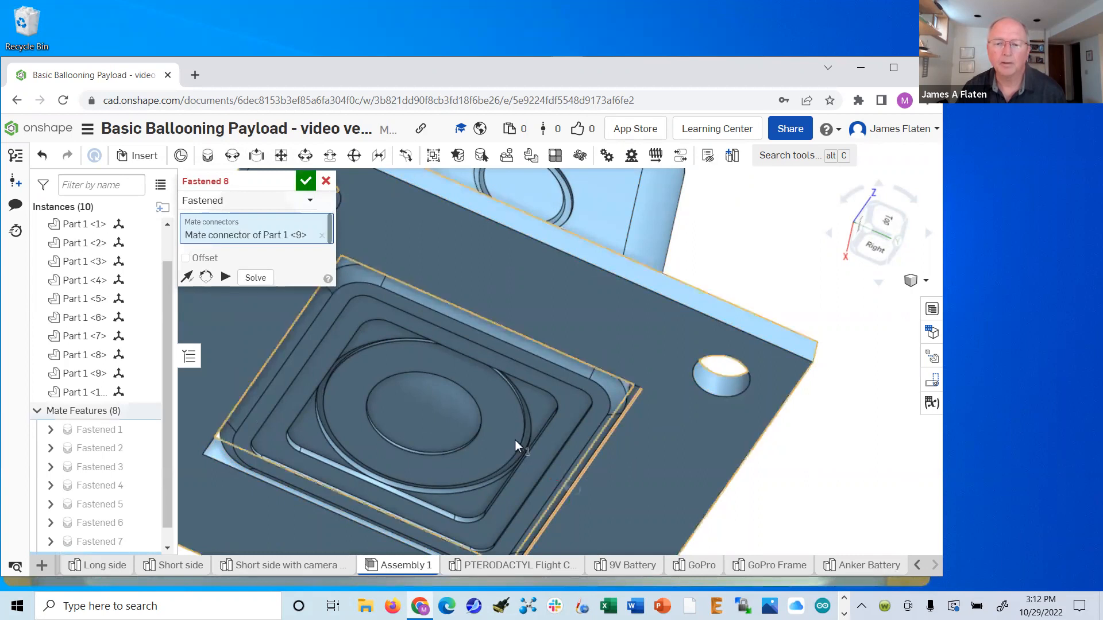
scroll(244, 366, down, 5)
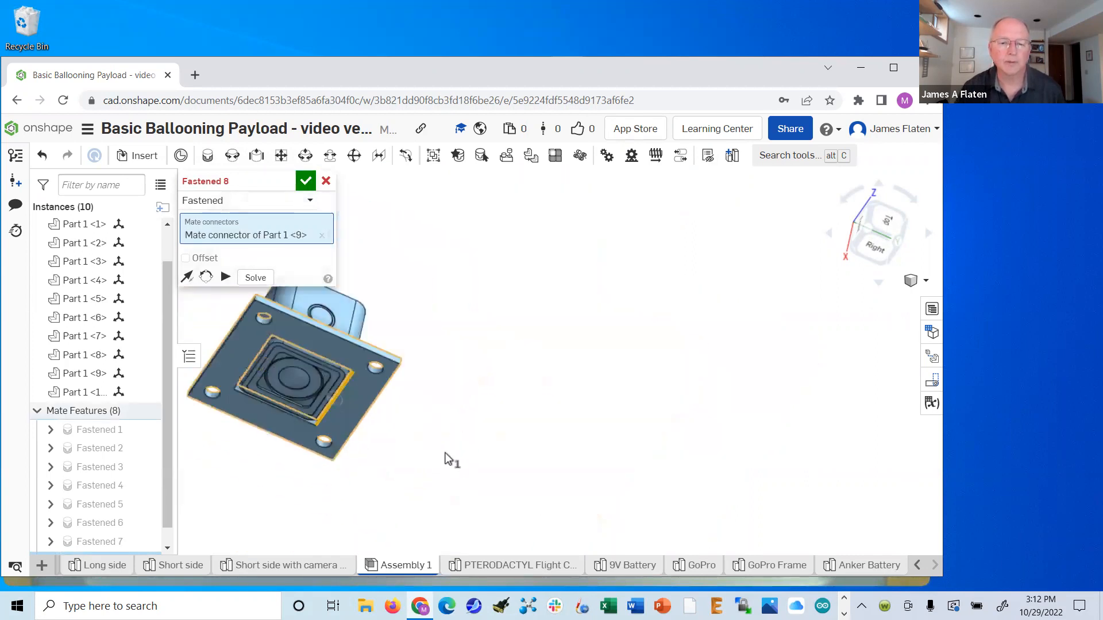
scroll(793, 460, up, 1)
middle_drag(498, 457, 962, 536)
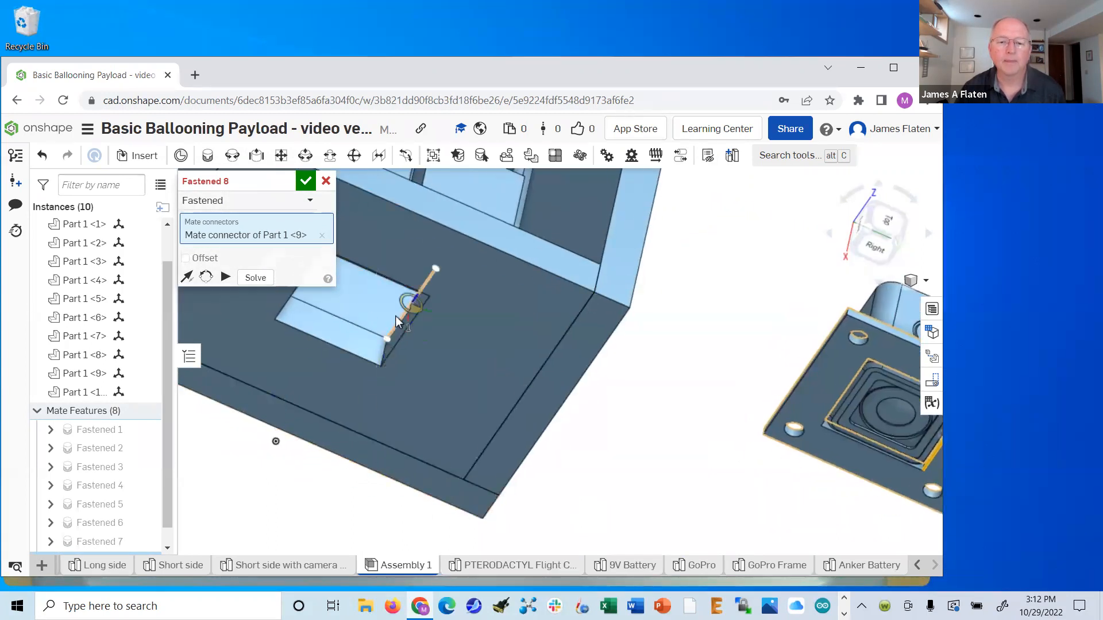
click(400, 320)
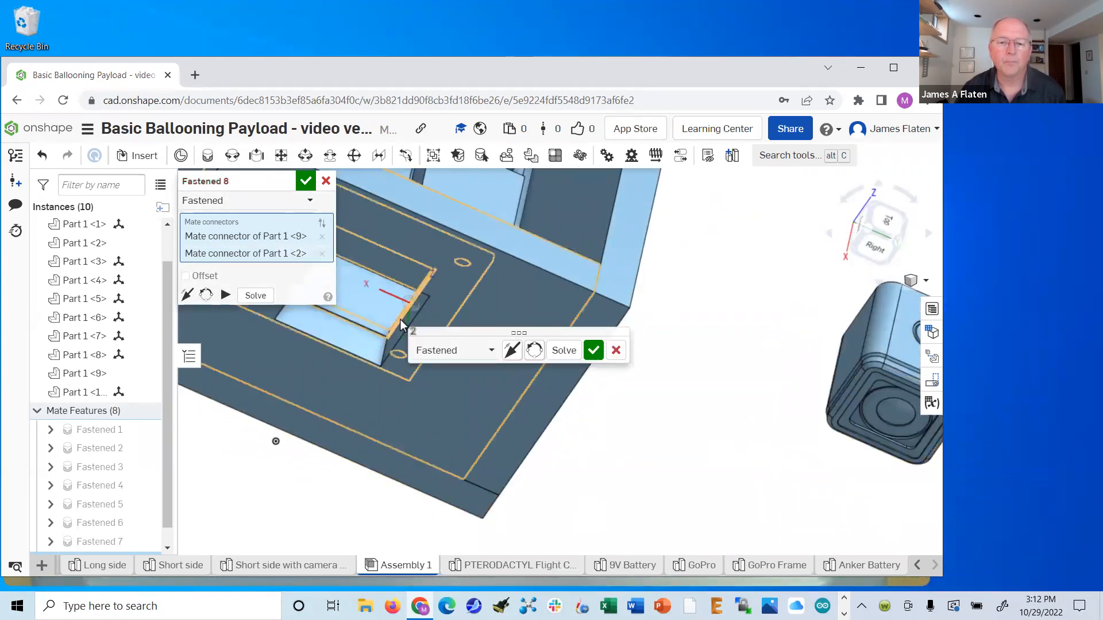
click(253, 296)
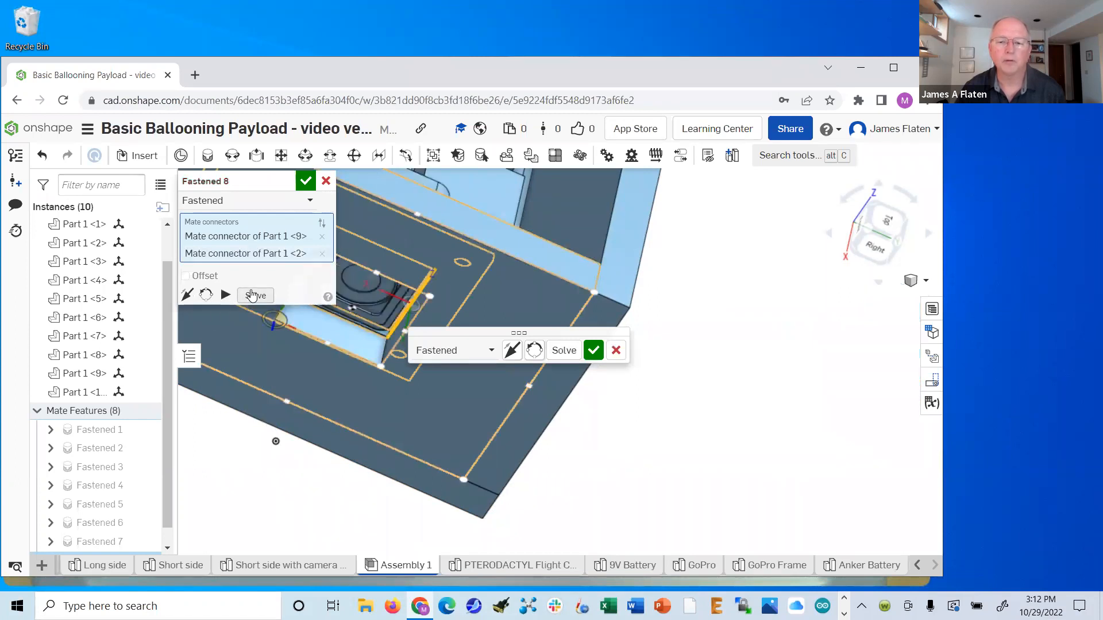
click(306, 180)
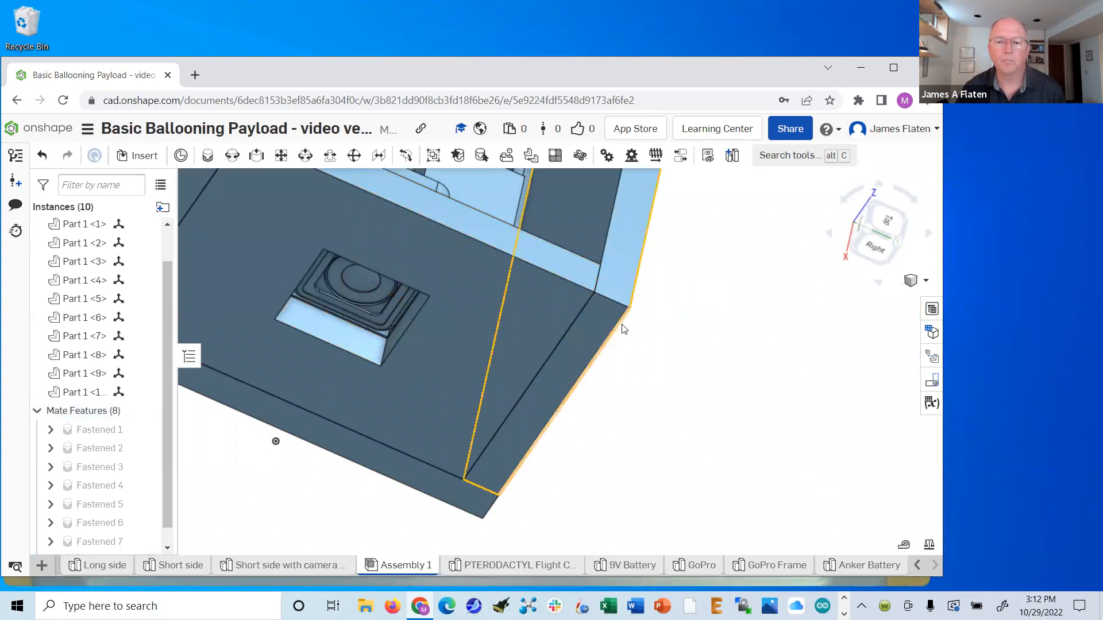
- Move the upright Anker Battery closer above the box and rotate it 90 degrees so it lies horizontally with its ports toward the camera side
scroll(632, 313, down, 3)
right_drag(635, 305, 628, 261)
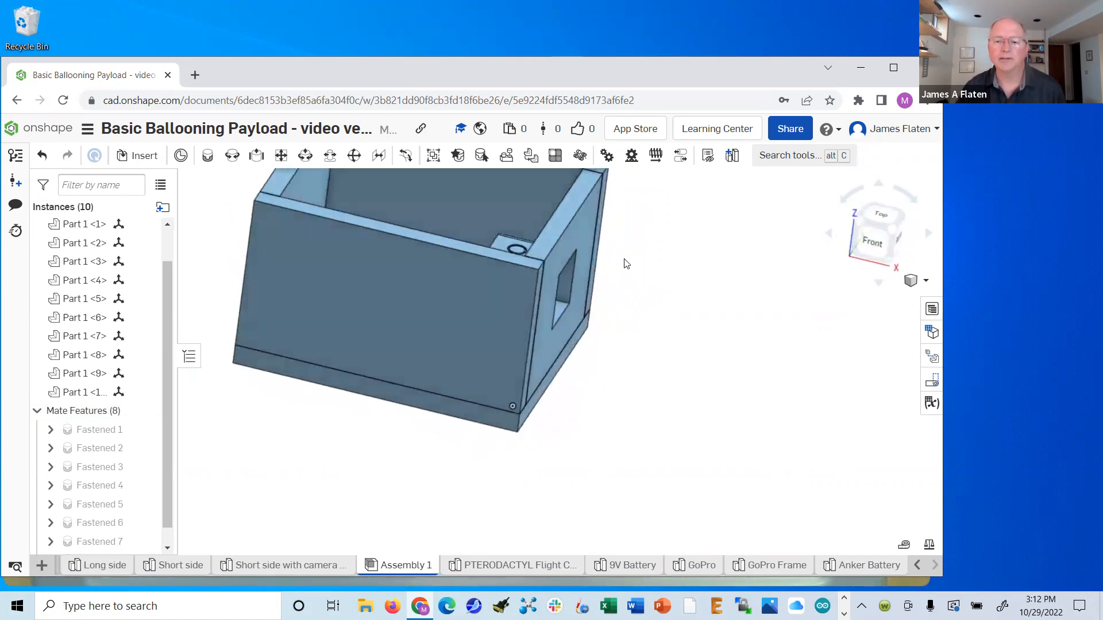
scroll(626, 264, down, 3)
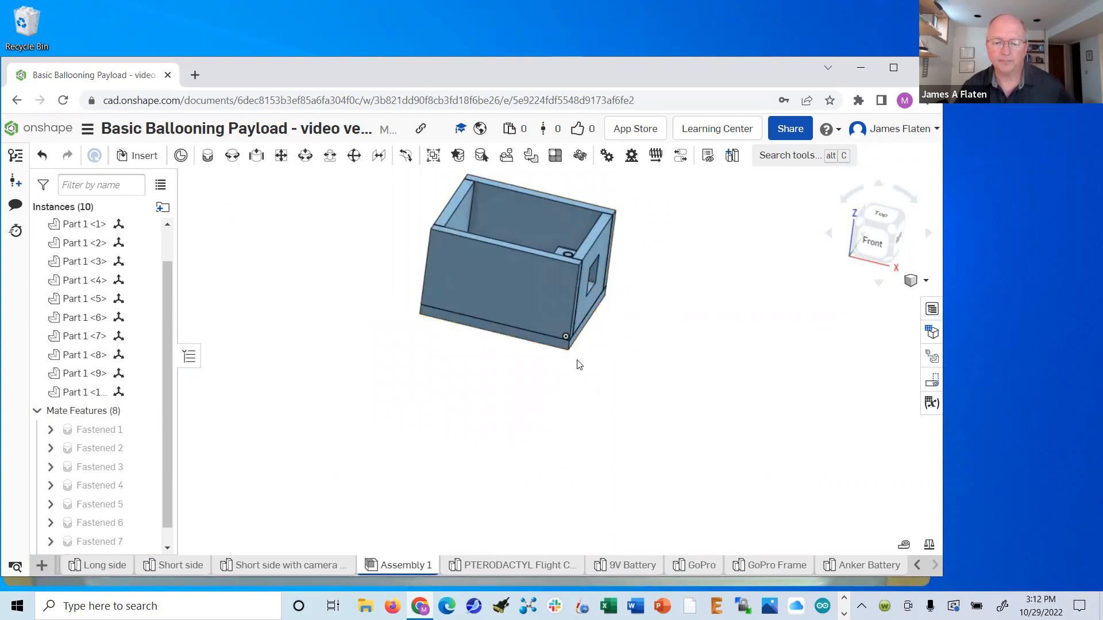
key(f)
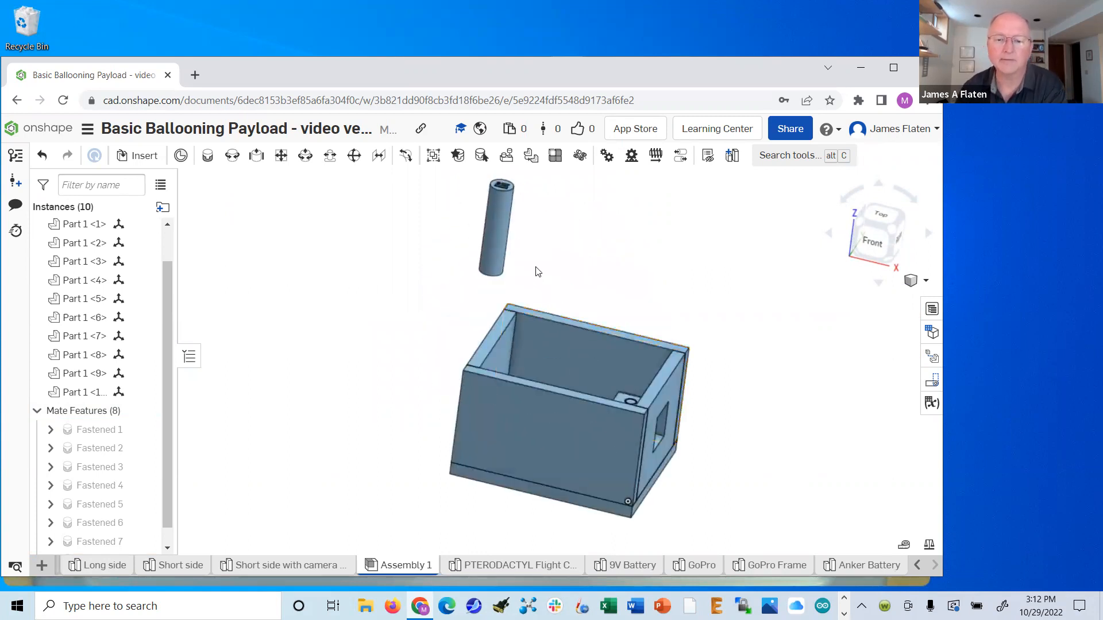
drag(495, 215, 572, 249)
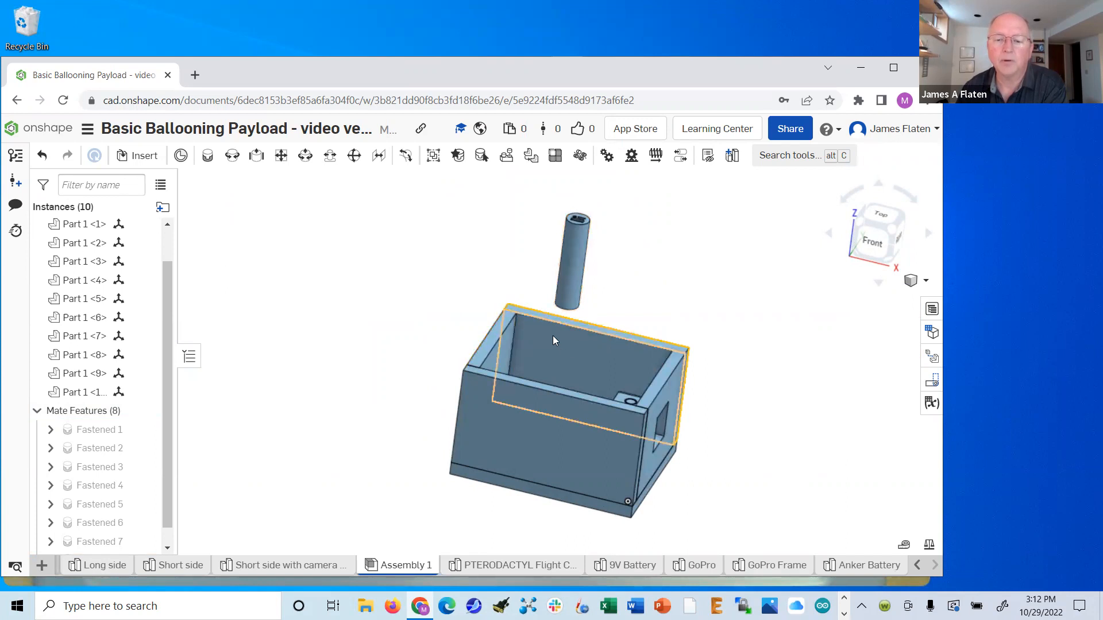
click(575, 247)
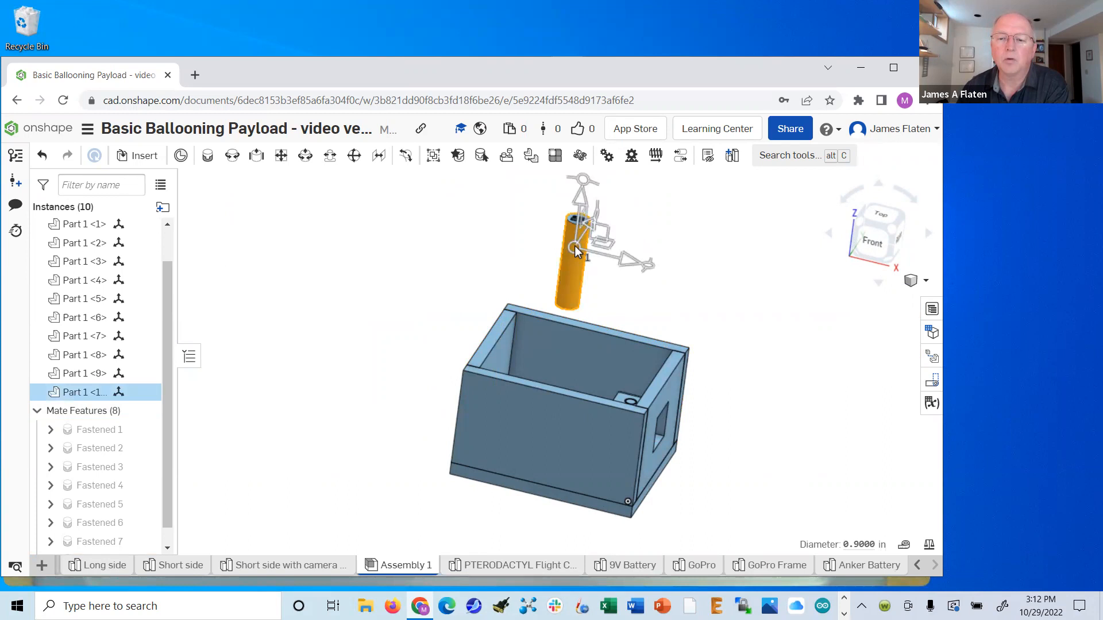
drag(595, 184, 640, 271)
right_click(710, 263)
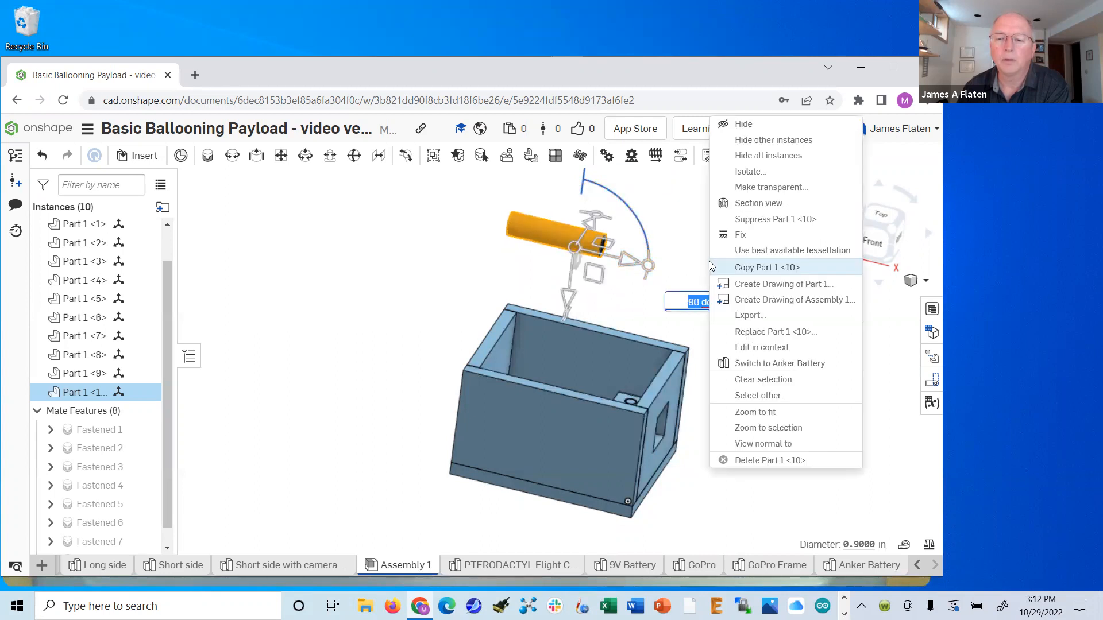
click(683, 265)
right_drag(776, 394, 722, 389)
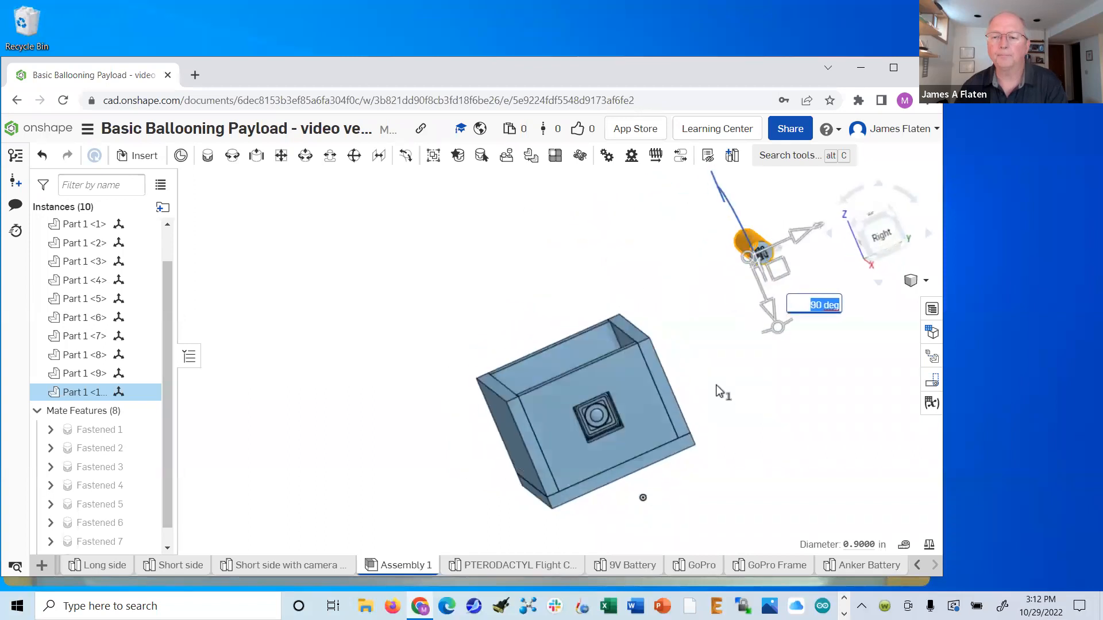
click(733, 359)
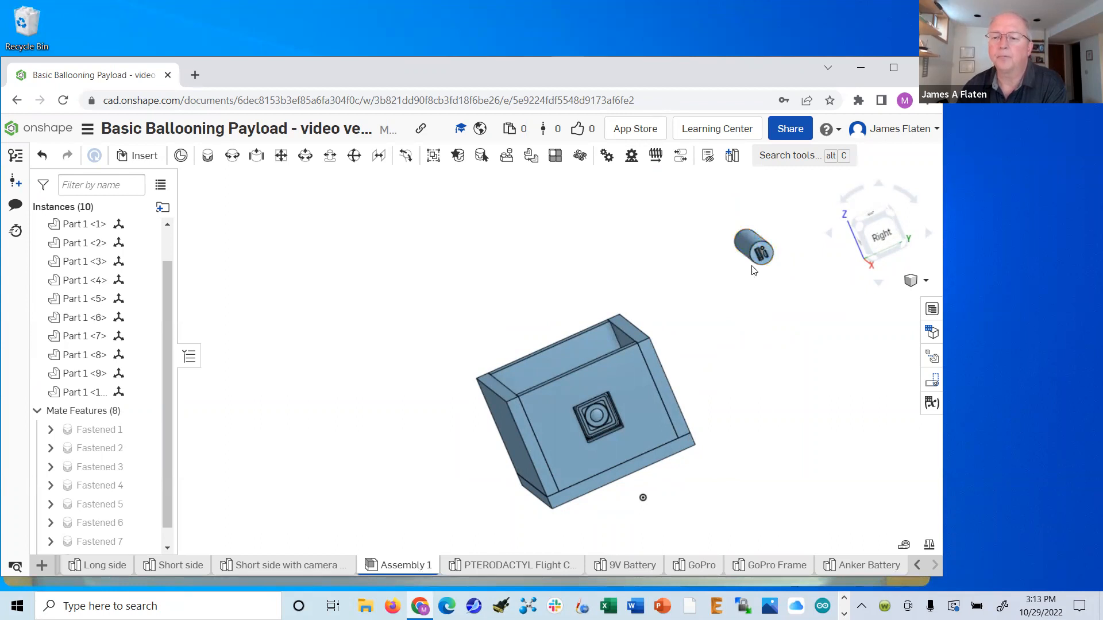
- Move the horizontal Anker Battery to just above the open top of the box, between the two short sides
scroll(758, 252, up, 6)
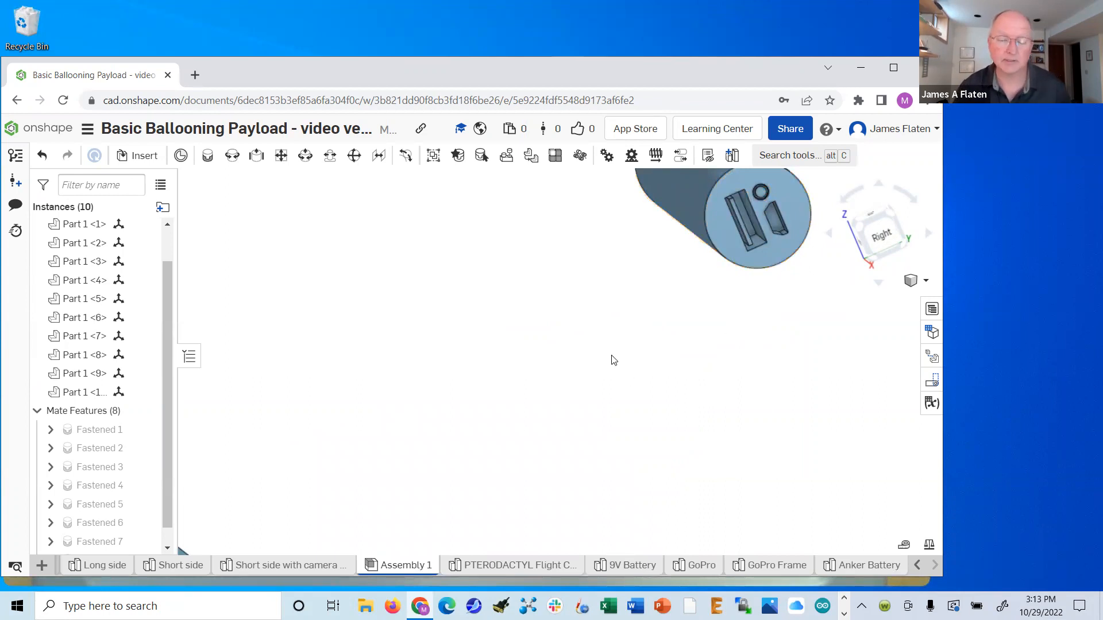
scroll(598, 347, down, 6)
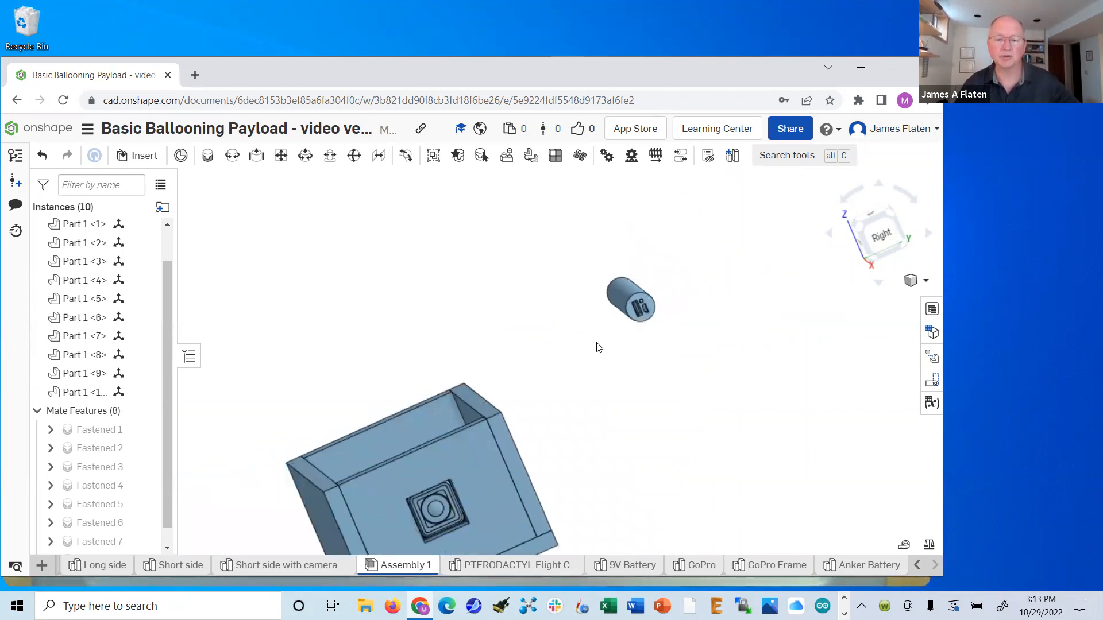
drag(512, 329, 398, 349)
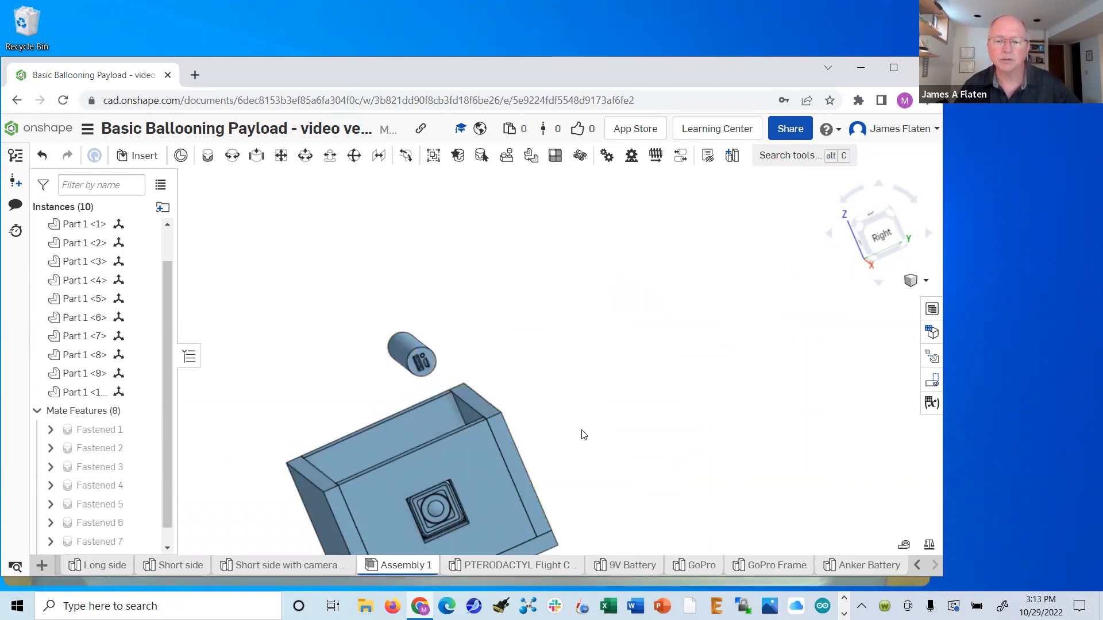
right_drag(645, 416, 699, 399)
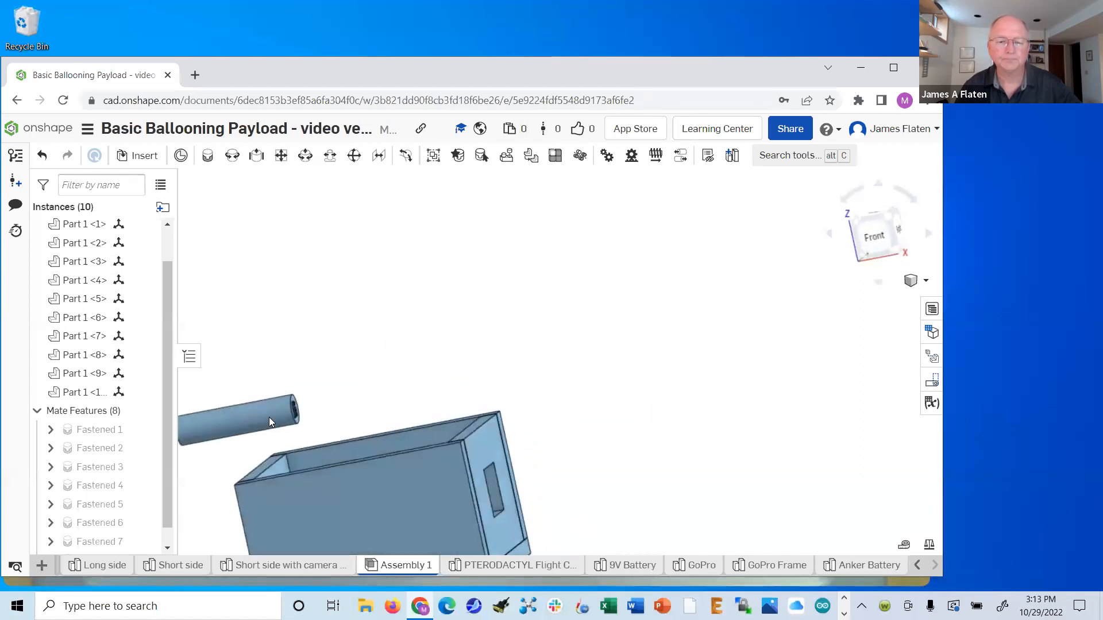
drag(247, 418, 370, 402)
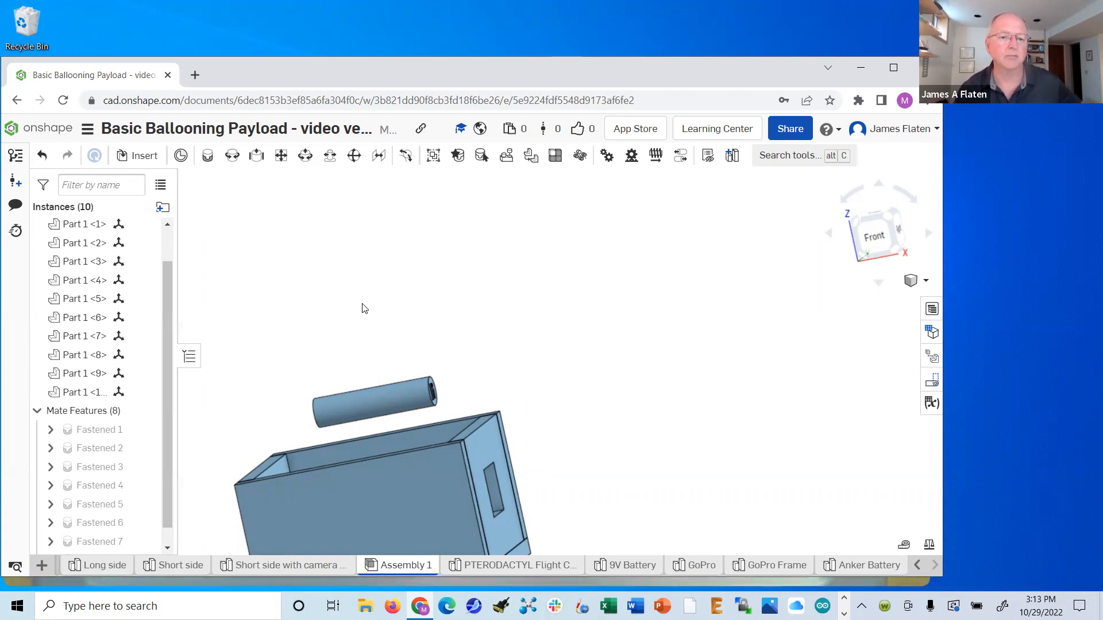
- Fasten the center of the Anker Battery's plain end to the center of the inner face of the short side opposite the camera
right_drag(552, 300, 523, 290)
click(208, 157)
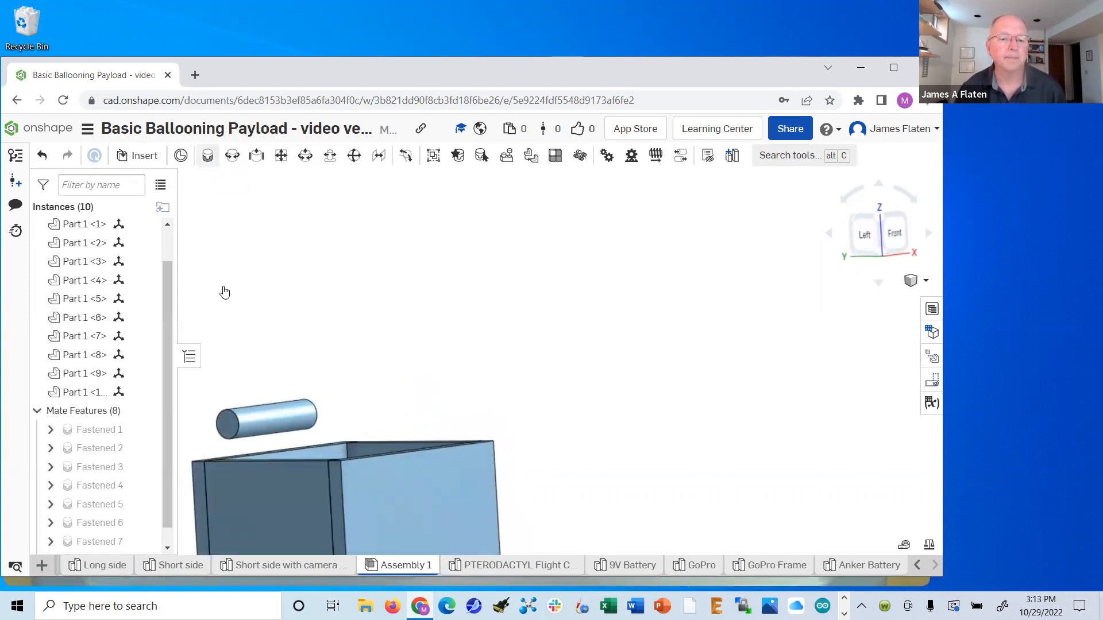
click(226, 426)
right_drag(633, 379, 557, 413)
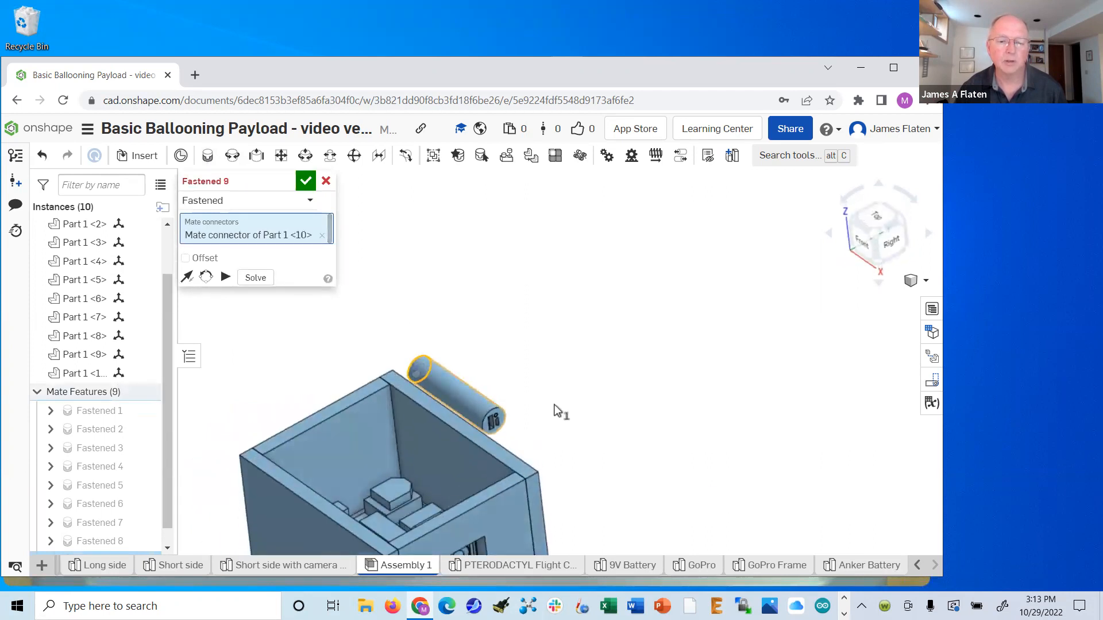
click(353, 449)
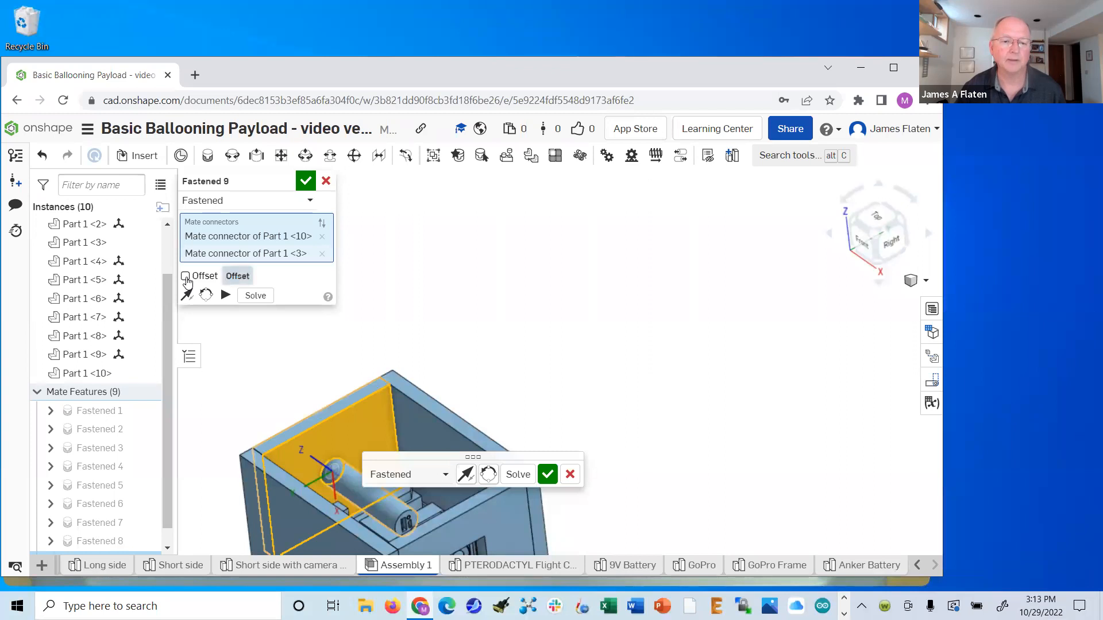
- Enable the battery mate's offset and try X distances of 2 in and -2 in
click(186, 276)
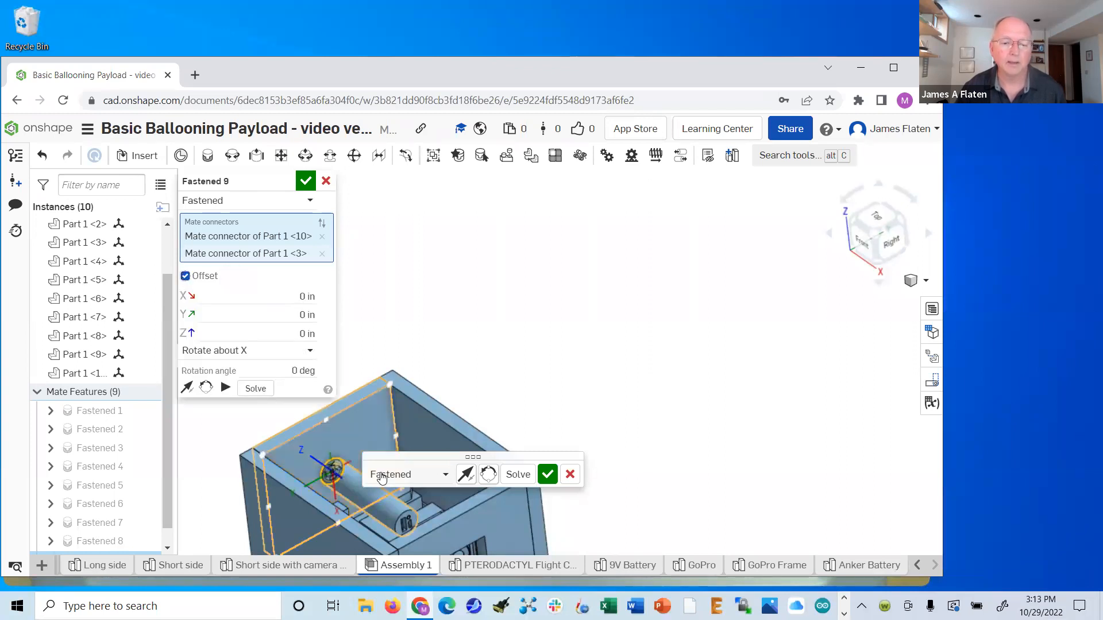
click(304, 297)
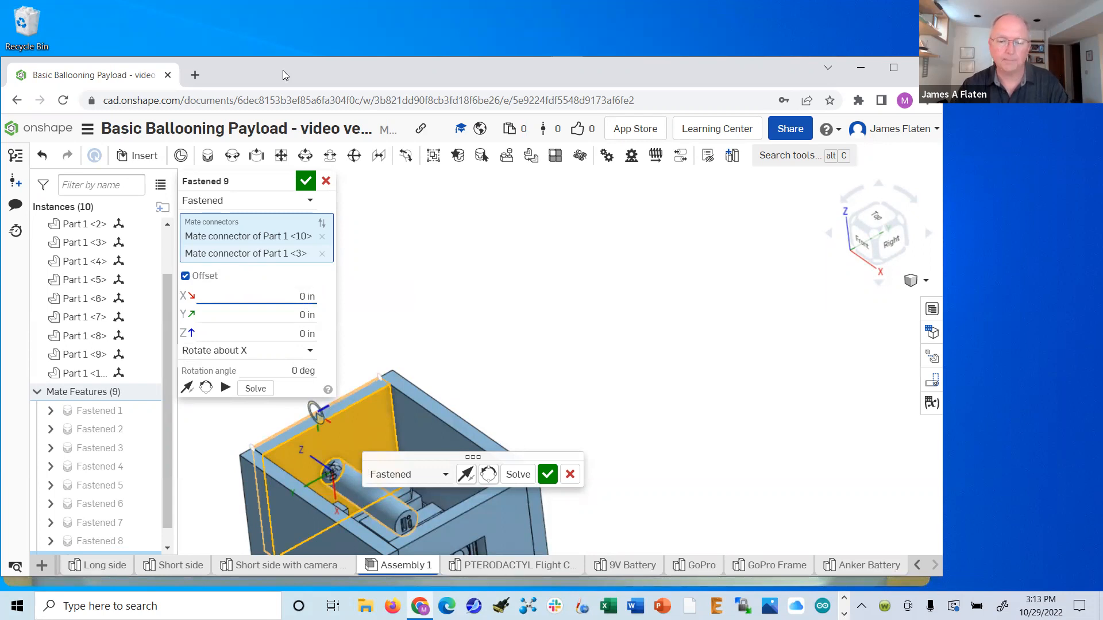
key(Return)
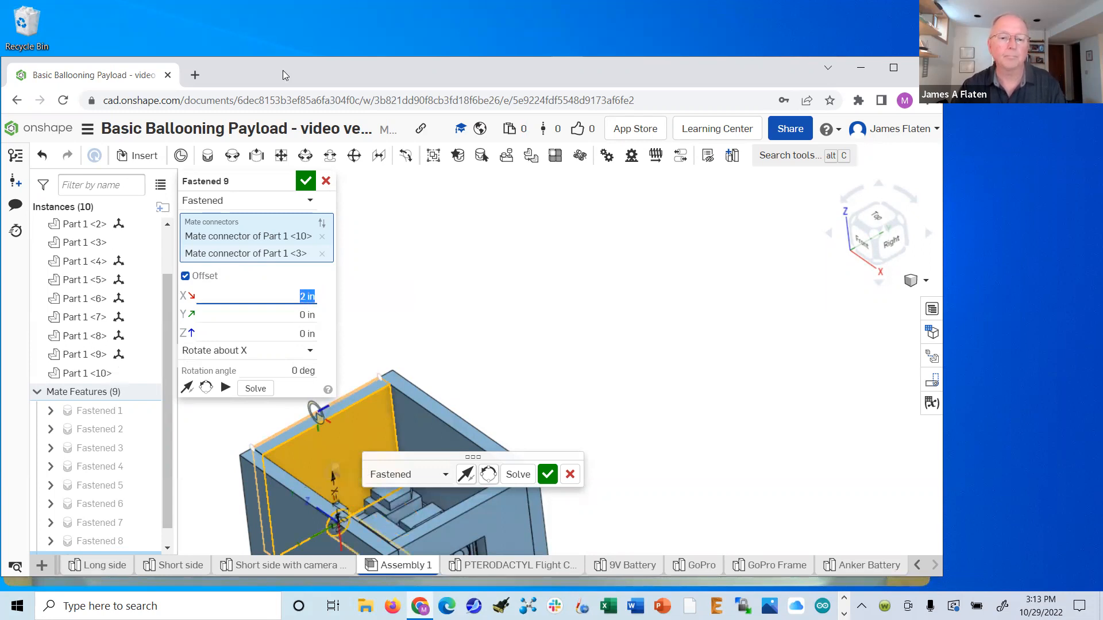
click(309, 296)
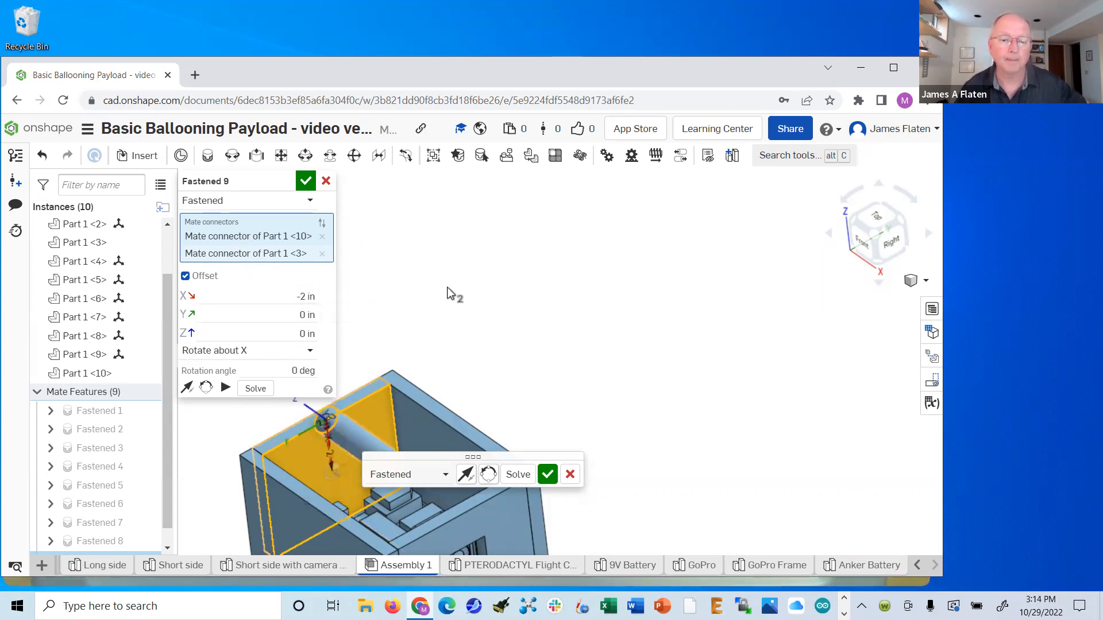
- Set the battery mate's X offset to -1.5 in and its Y offset to -1.5 in
click(307, 296)
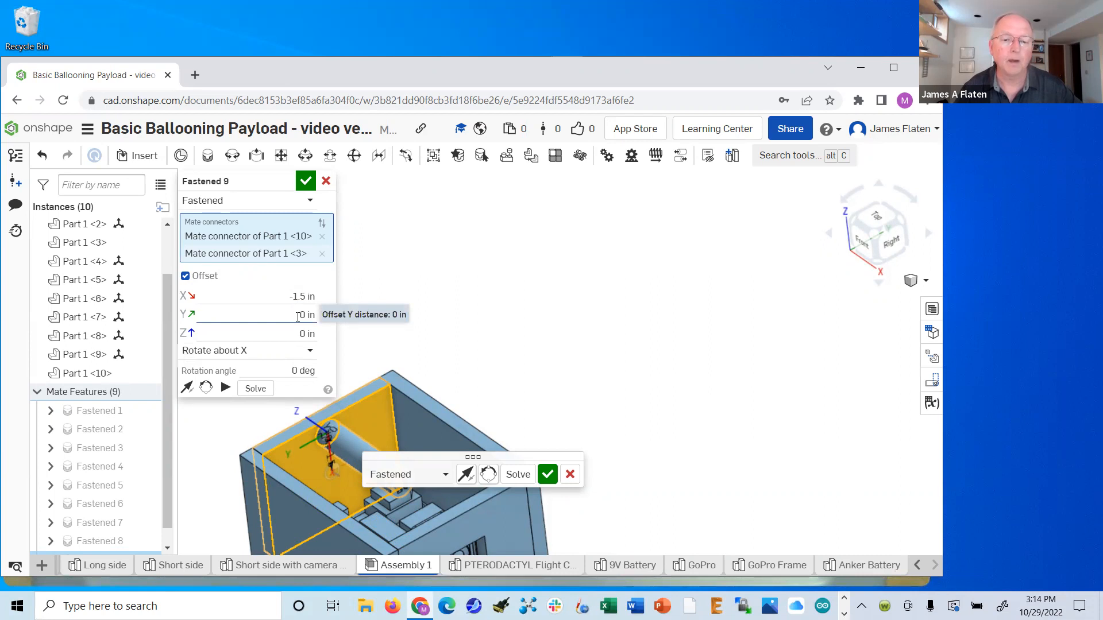
click(303, 314)
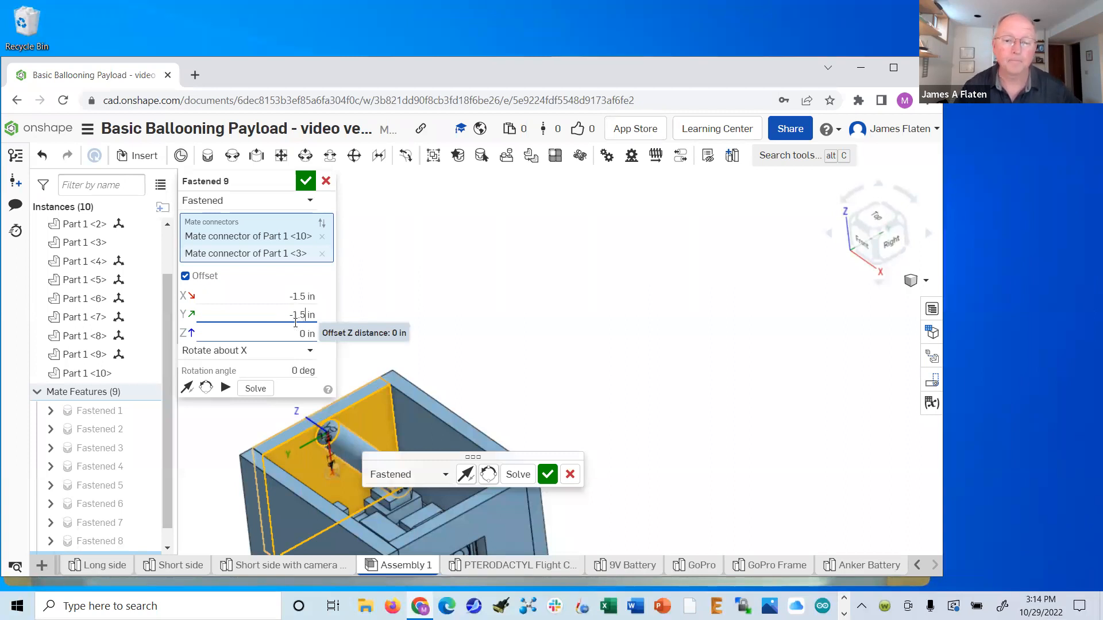
click(493, 310)
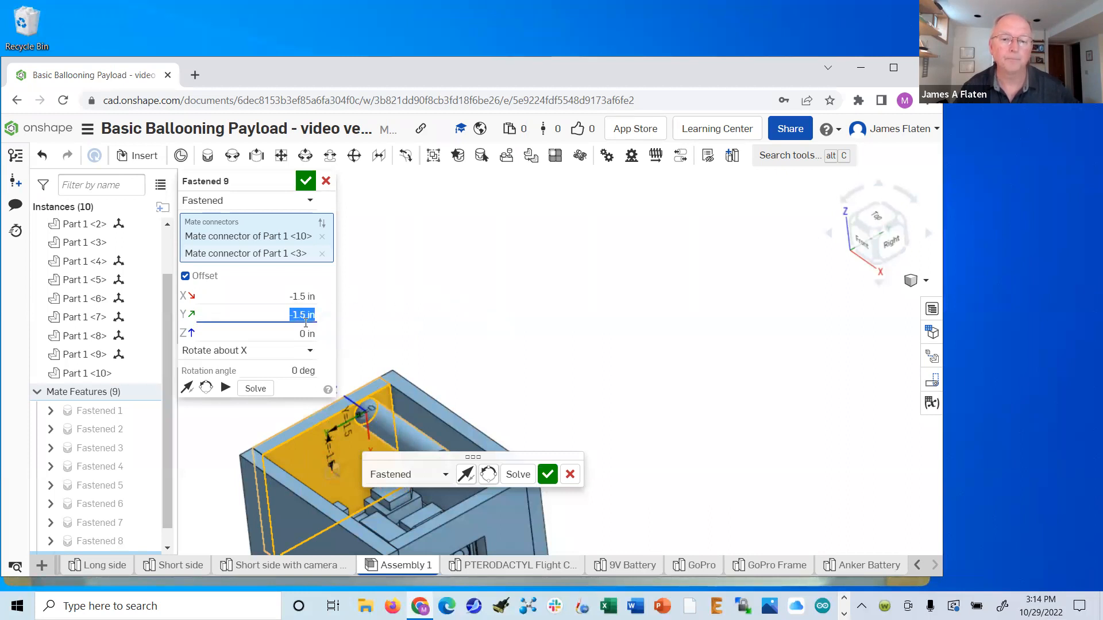
- Set the battery mate's Y offset to -2 in and accept the fastened mate
key(BackSpace)
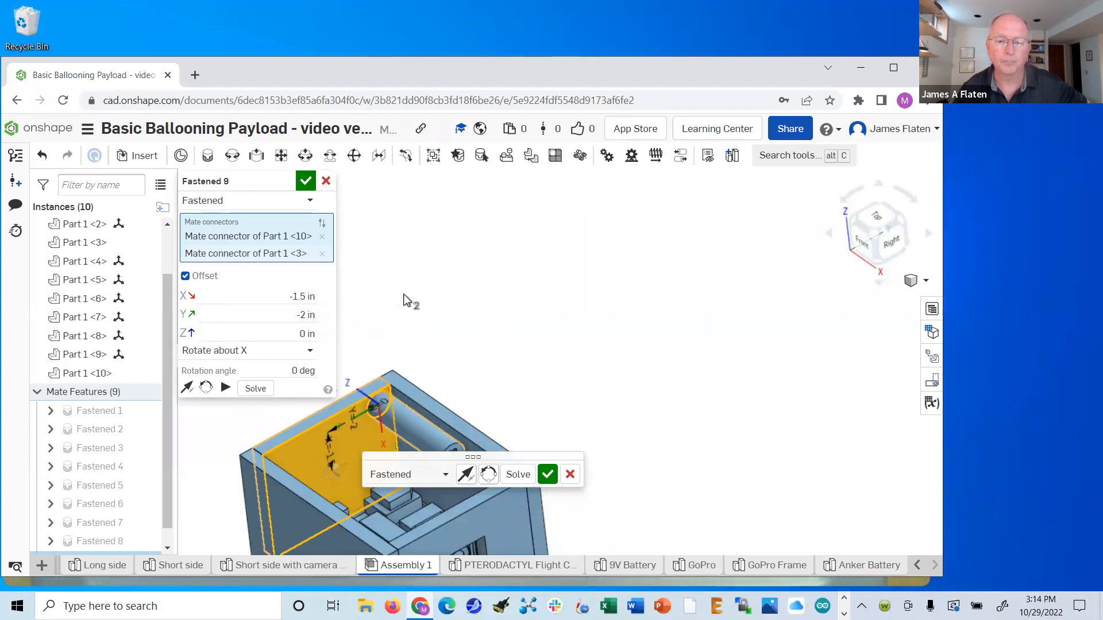
mouse_move(603, 410)
right_down()
mouse_move(603, 446)
mouse_move(610, 436)
mouse_move(588, 393)
mouse_move(598, 394)
right_up()
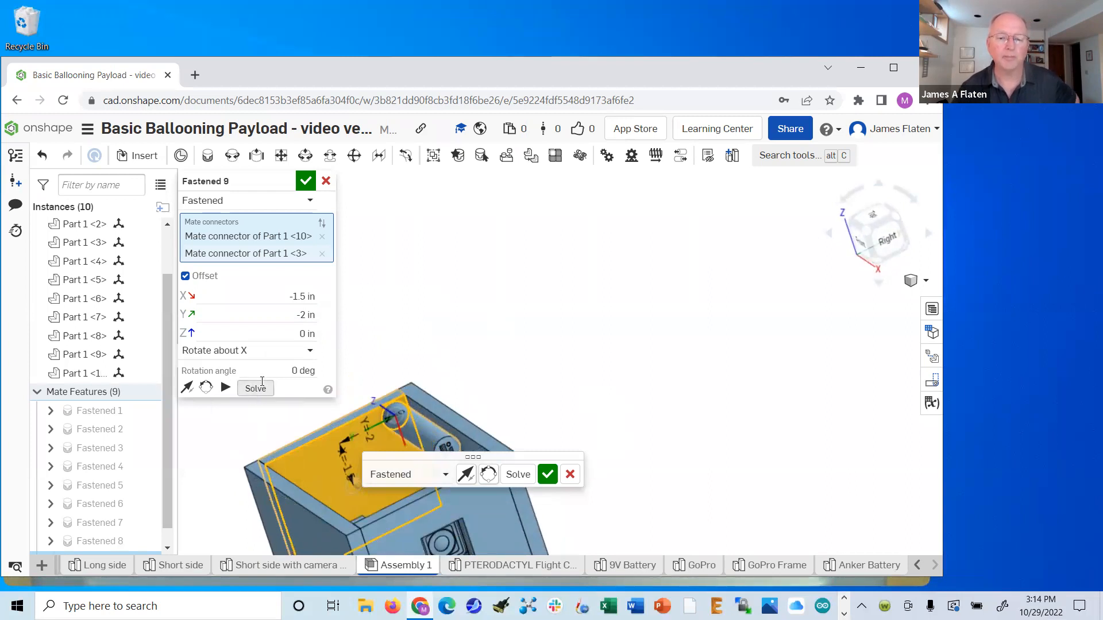
click(304, 182)
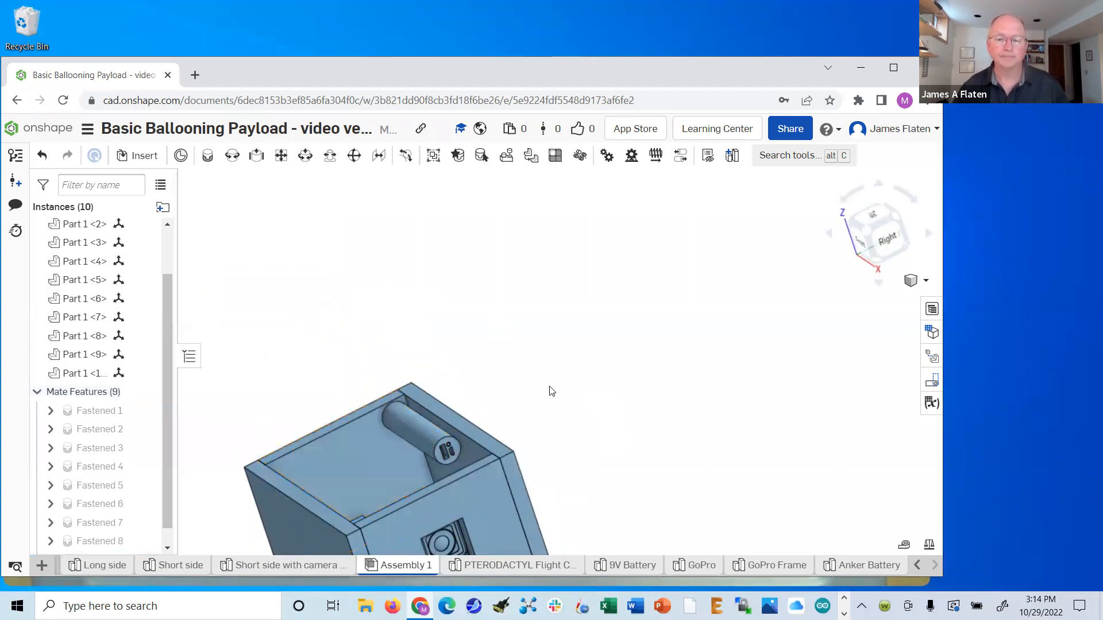
- Insert one Top/bottom part into the assembly, placed just above the open top of the box
right_drag(546, 388, 712, 458)
key(f)
mouse_move(796, 289)
right_down()
mouse_move(790, 326)
mouse_move(800, 337)
mouse_move(816, 280)
right_up()
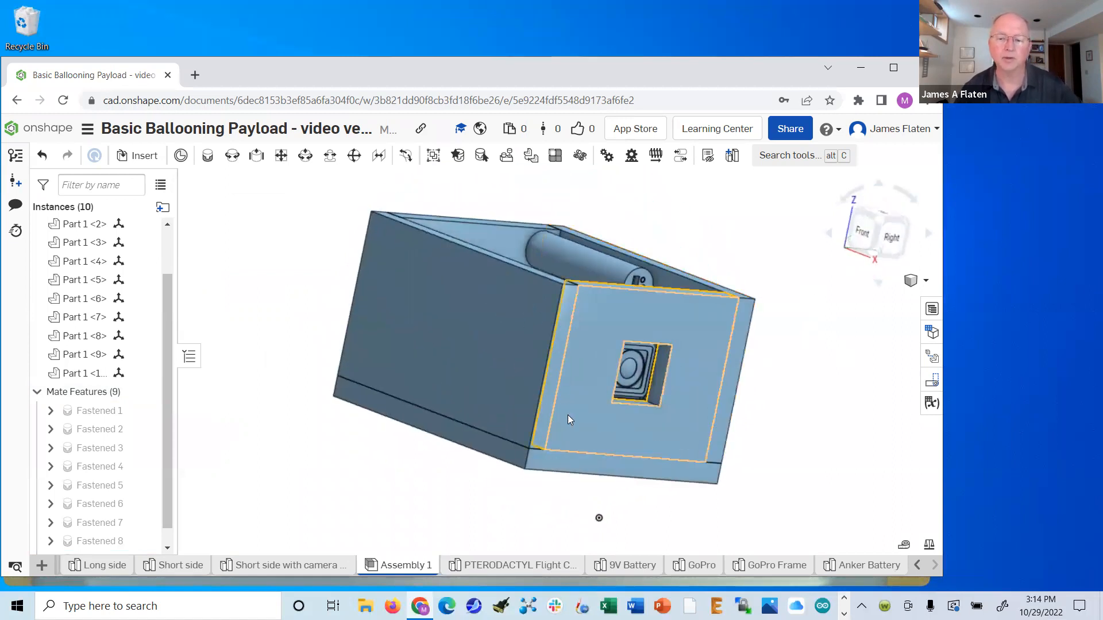
scroll(535, 431, down, 3)
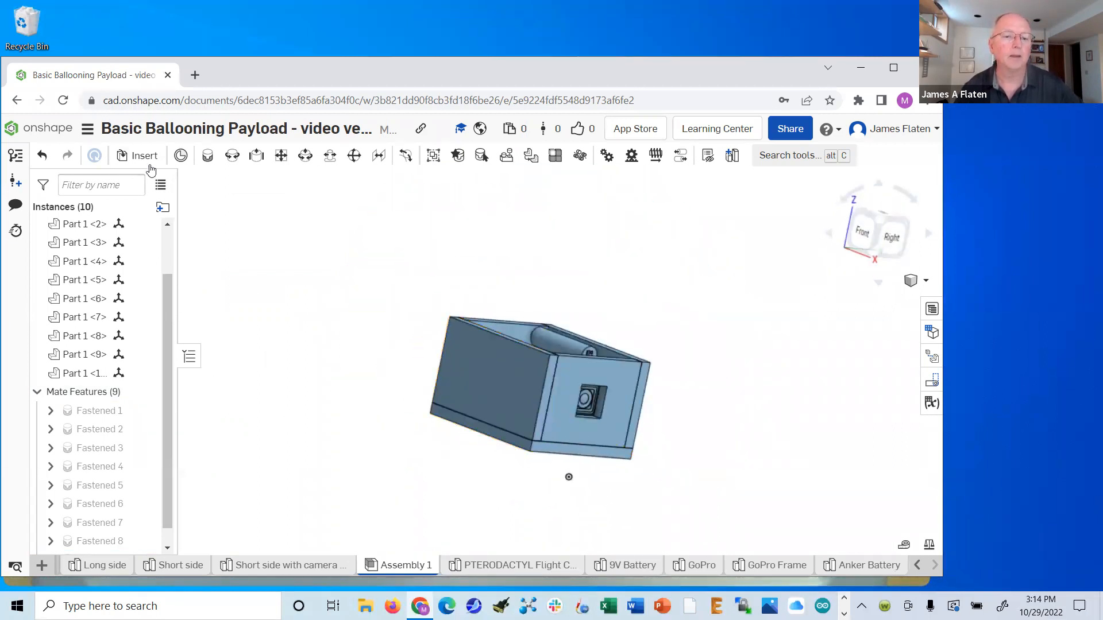
click(144, 156)
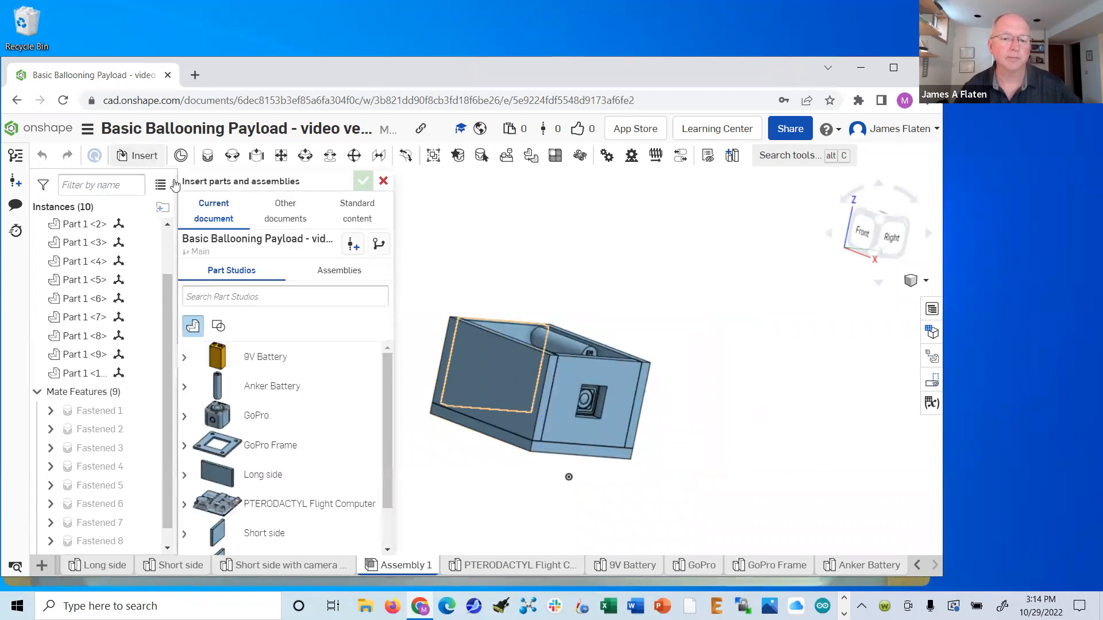
scroll(377, 486, down, 2)
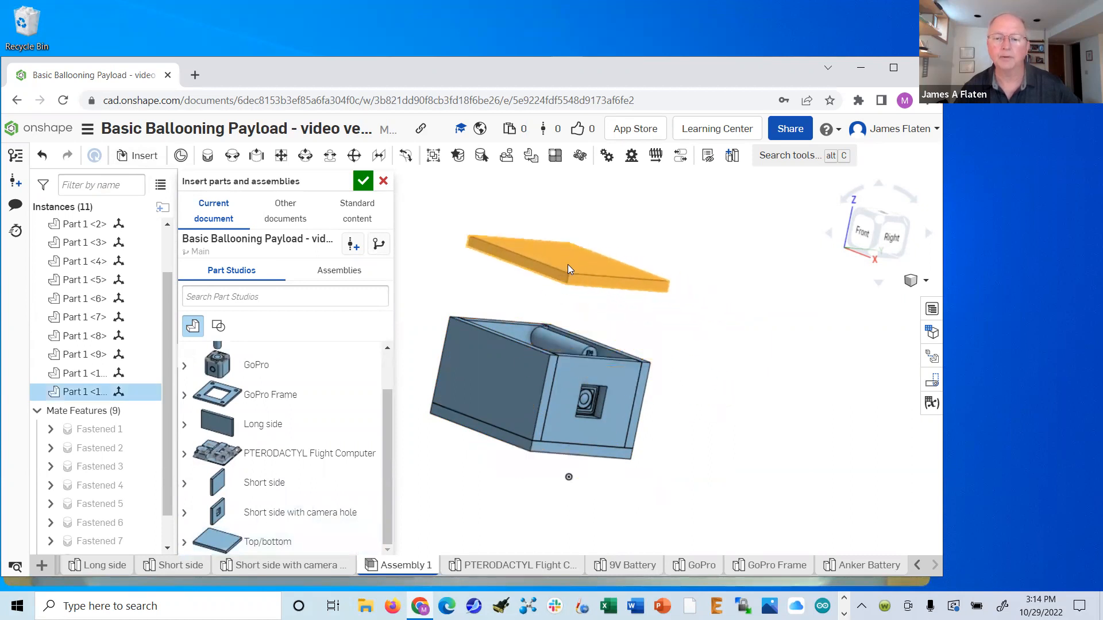
click(568, 265)
click(362, 183)
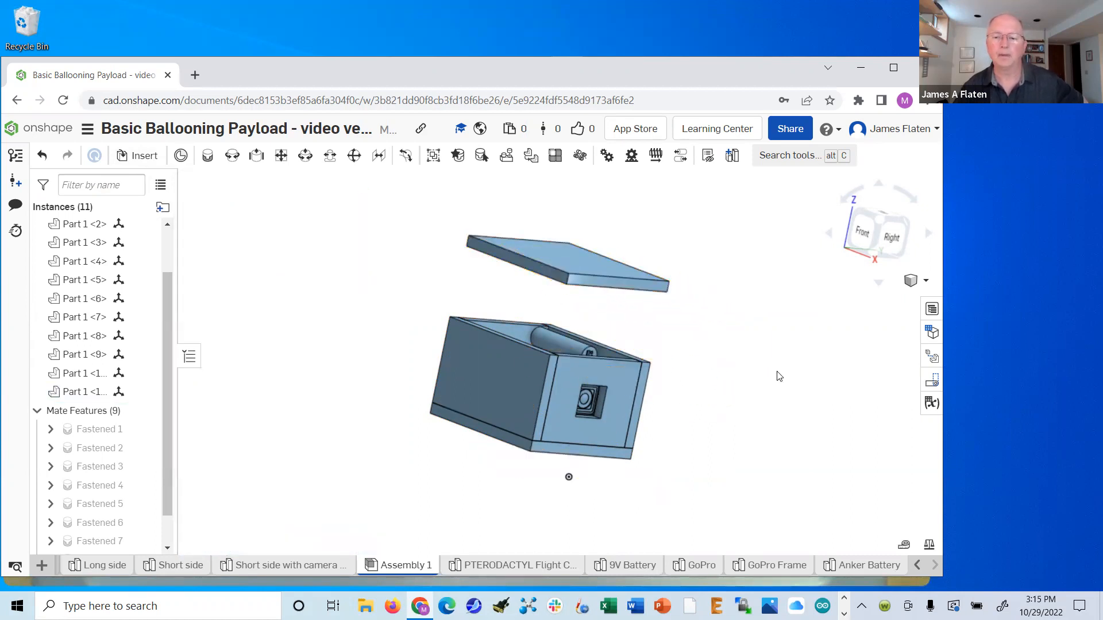
- Move the inserted Top/bottom panel down onto the open box and line its edges up with the walls by eye
right_drag(731, 344, 741, 383)
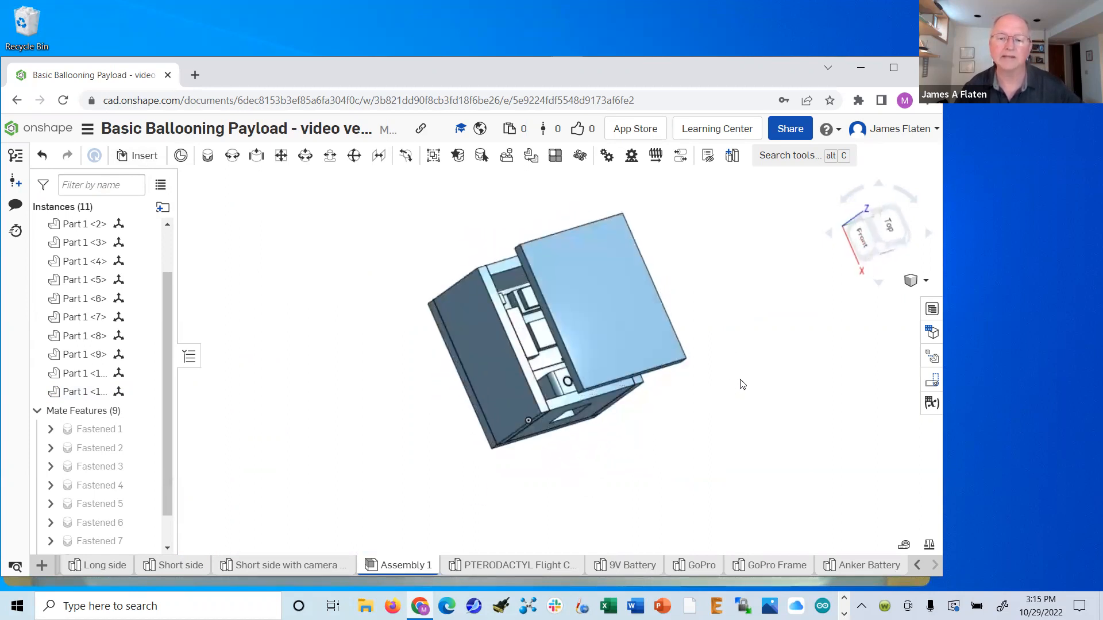
drag(589, 285, 554, 304)
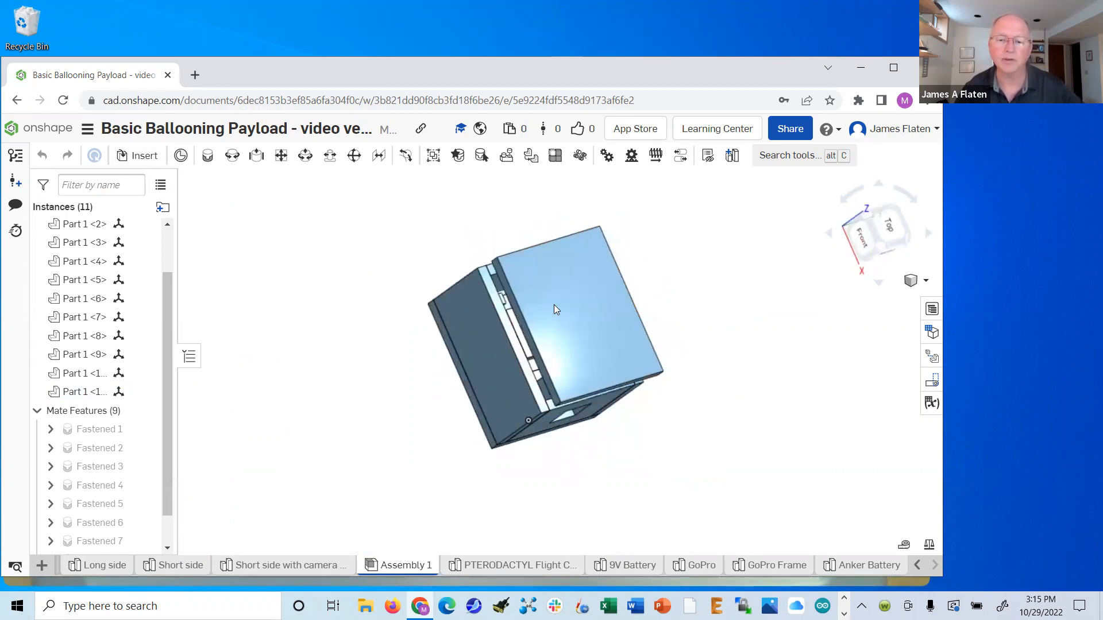
right_drag(791, 379, 786, 362)
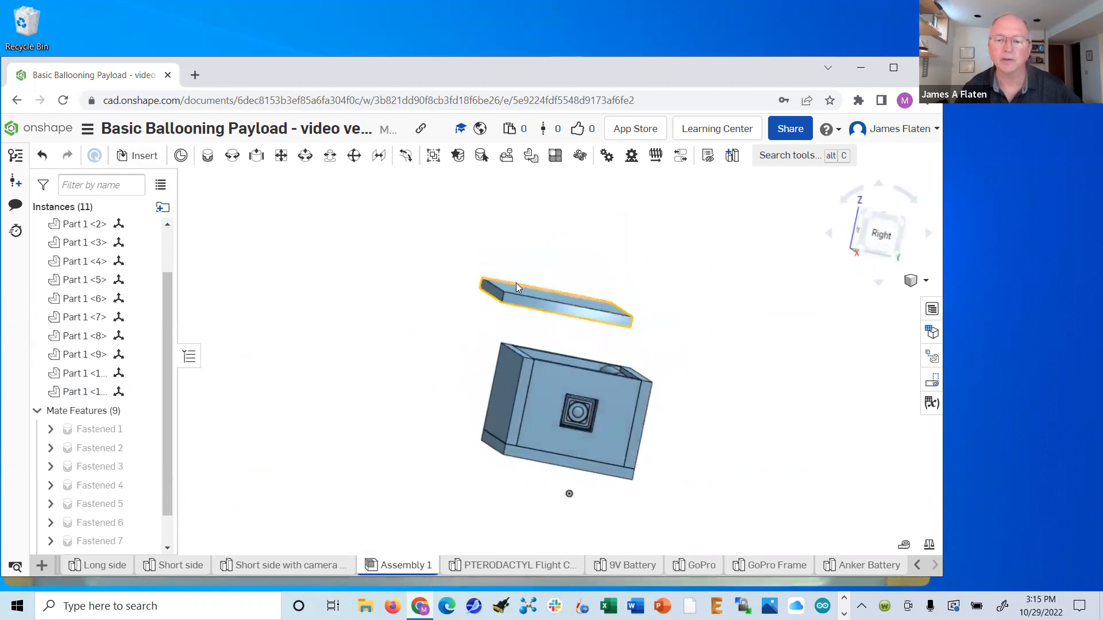
drag(537, 299, 563, 349)
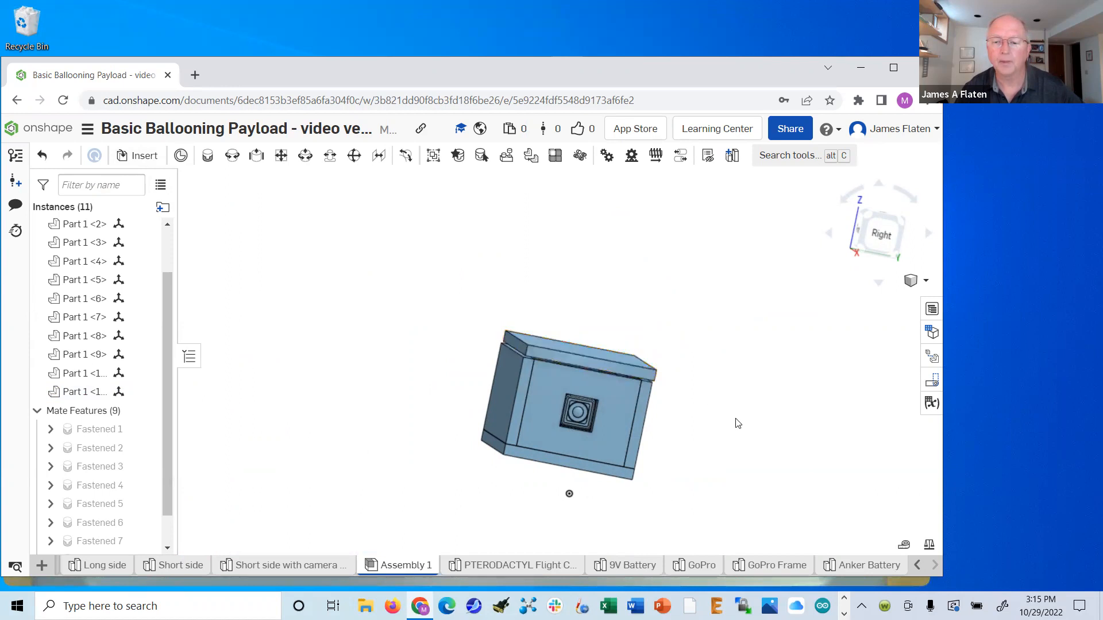
right_drag(722, 419, 680, 471)
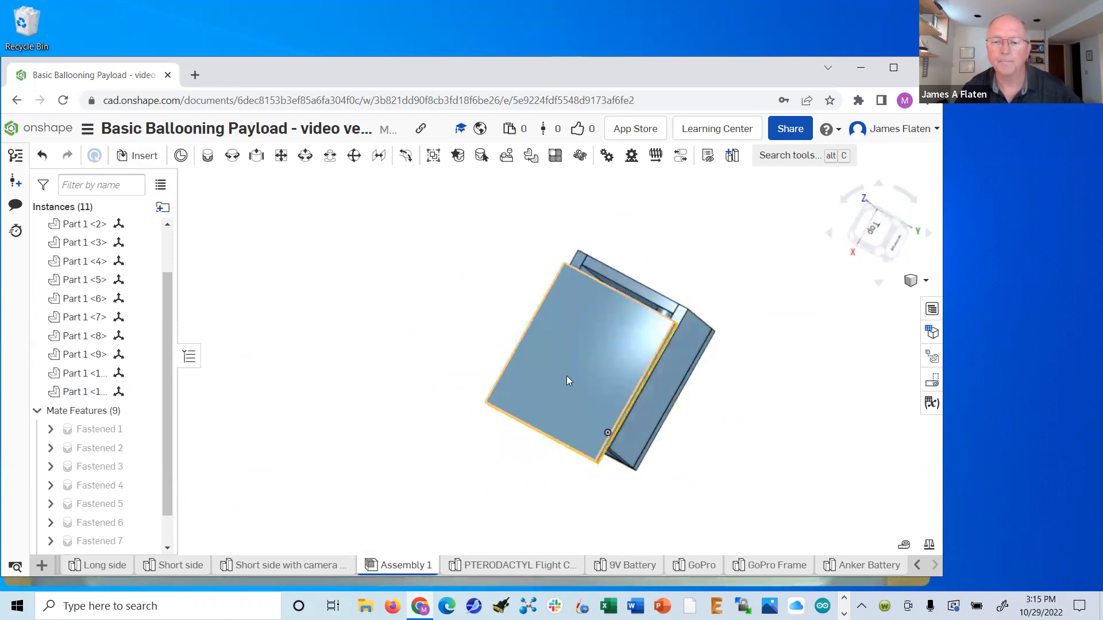
mouse_move(579, 364)
mouse_down()
mouse_move(585, 347)
mouse_move(586, 365)
mouse_up()
right_drag(795, 443, 835, 463)
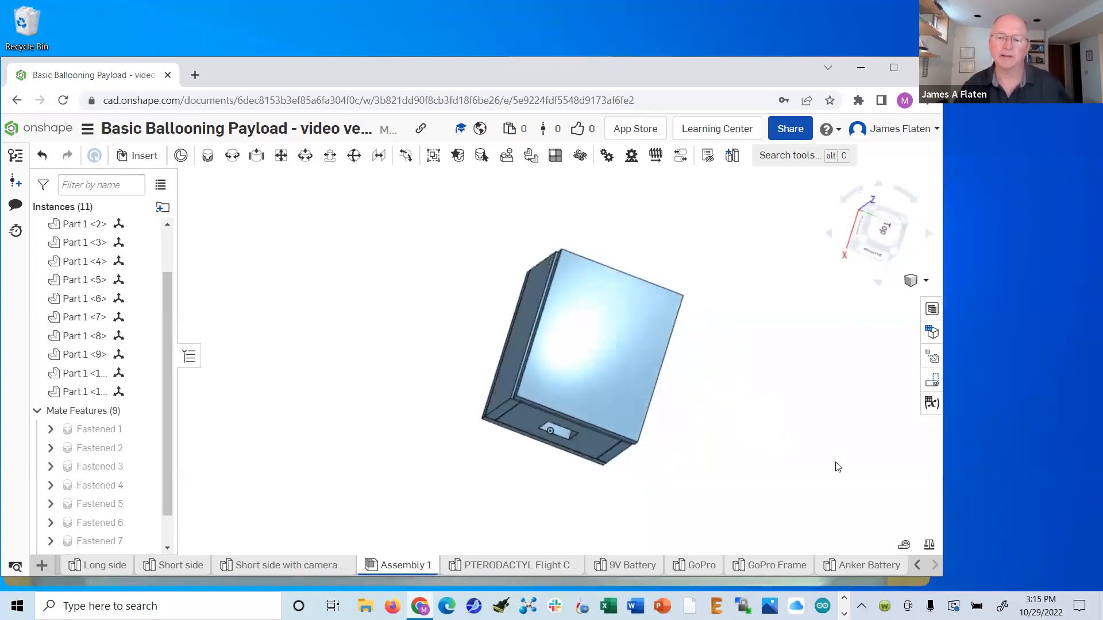
right_click(592, 352)
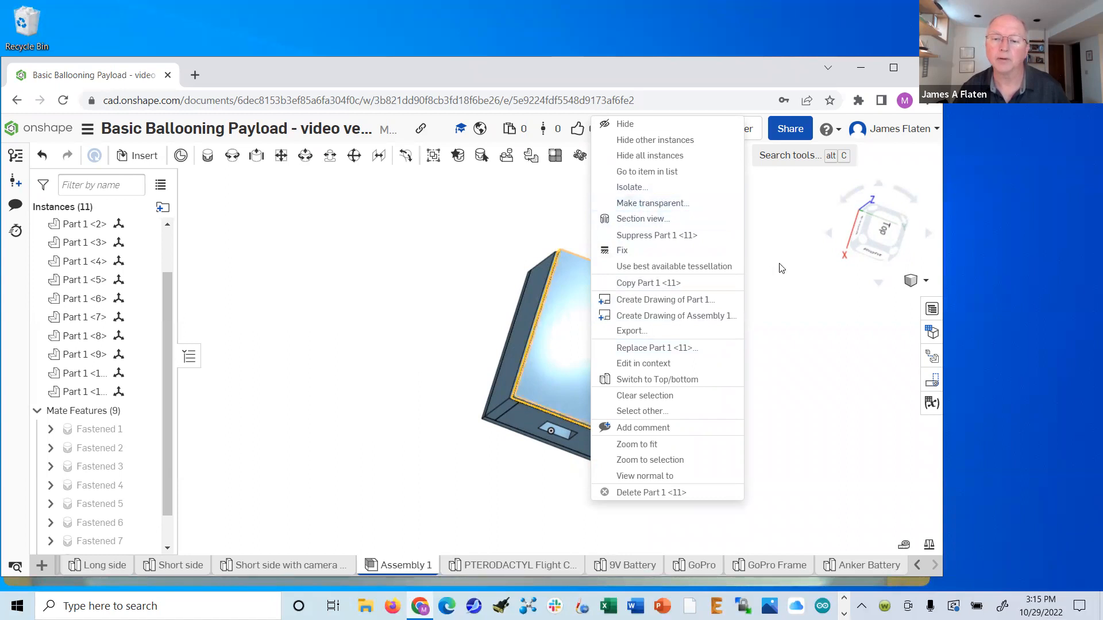
right_click(790, 353)
click(592, 323)
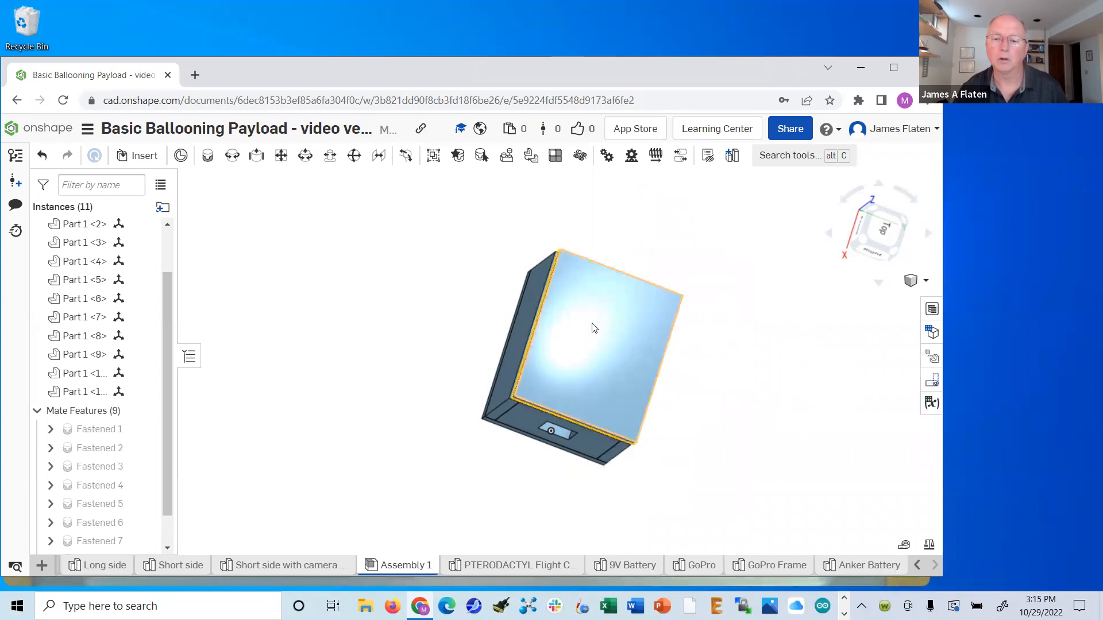
click(594, 328)
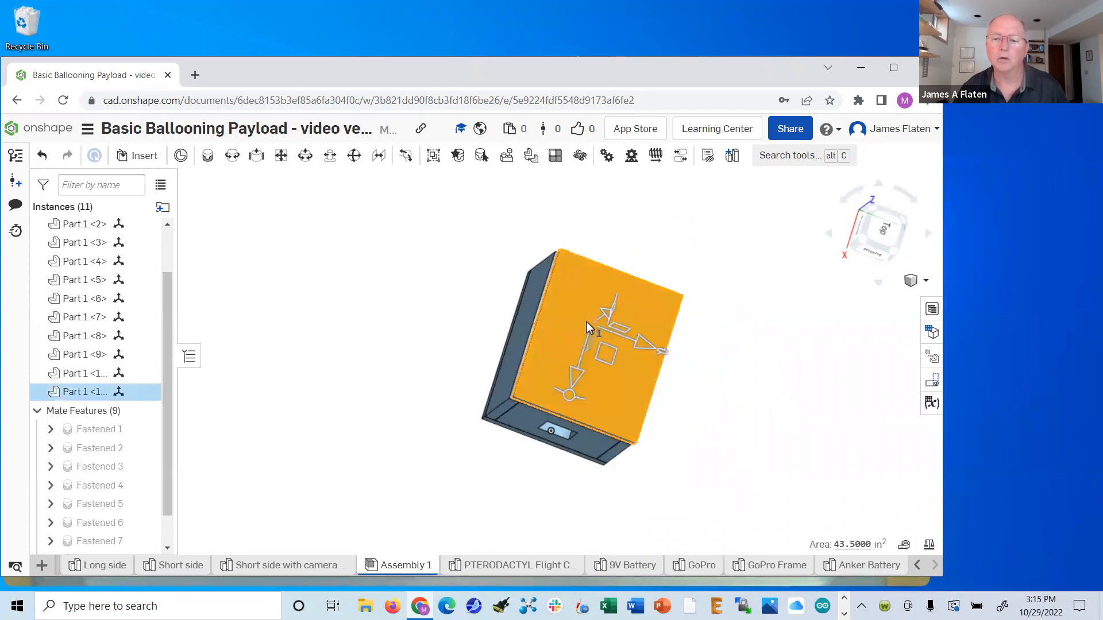
right_click(586, 322)
click(810, 363)
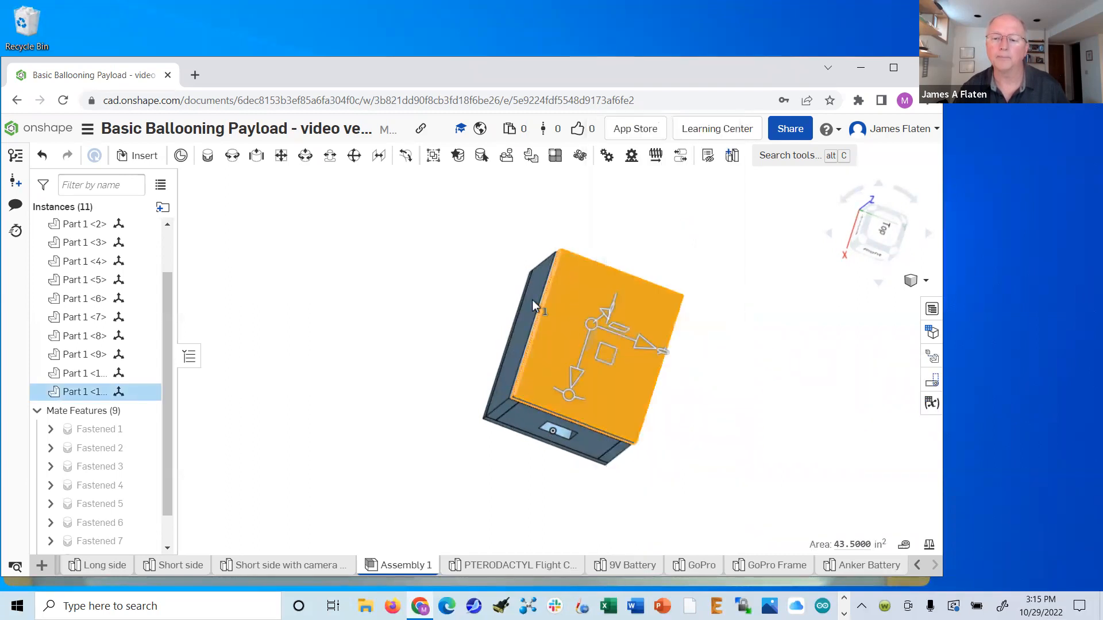
right_click(712, 230)
click(735, 256)
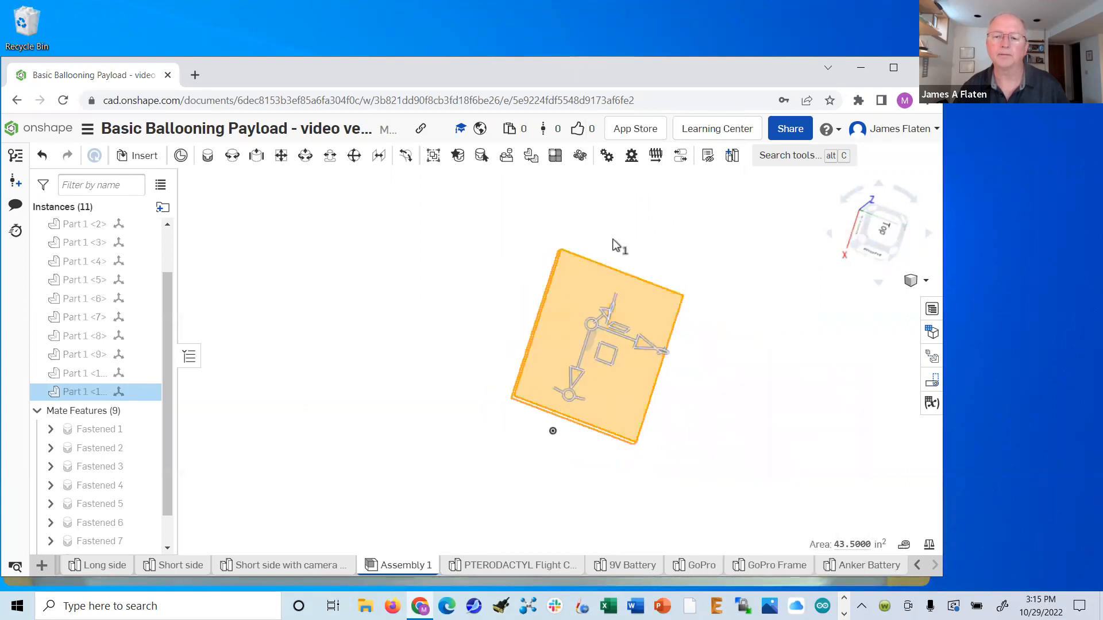
key(ctrl+z)
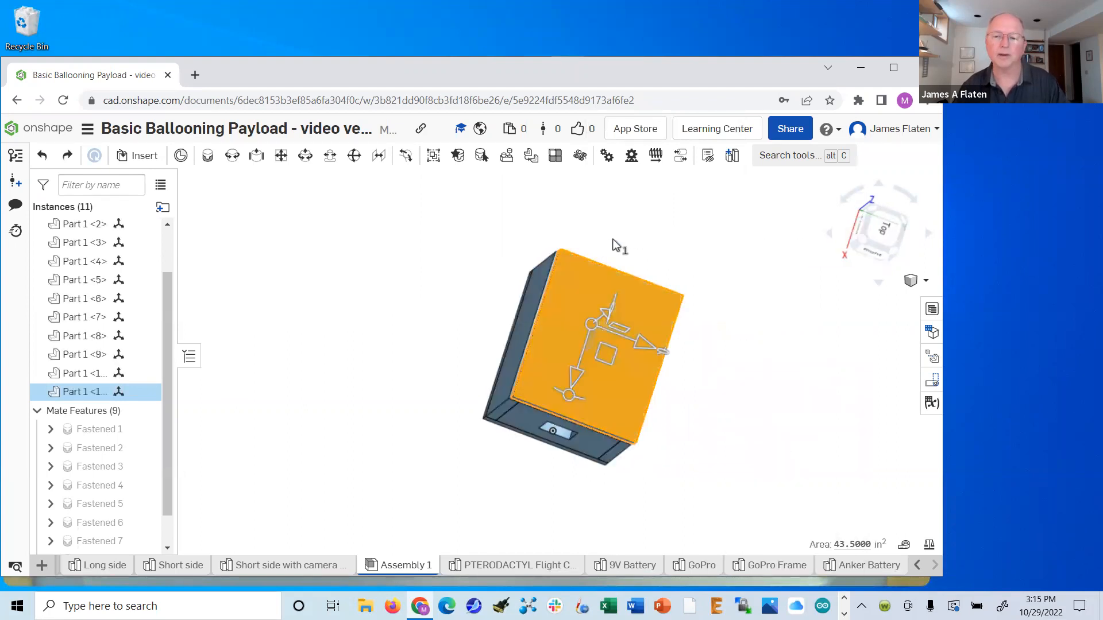
right_click(726, 266)
right_click(357, 264)
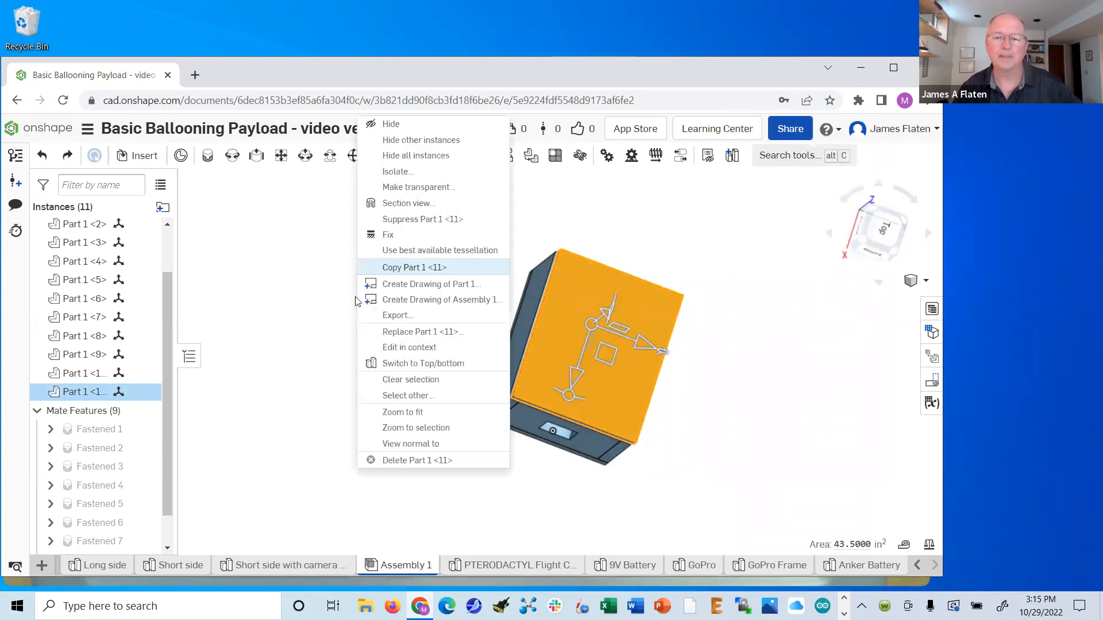
right_click(290, 404)
click(269, 445)
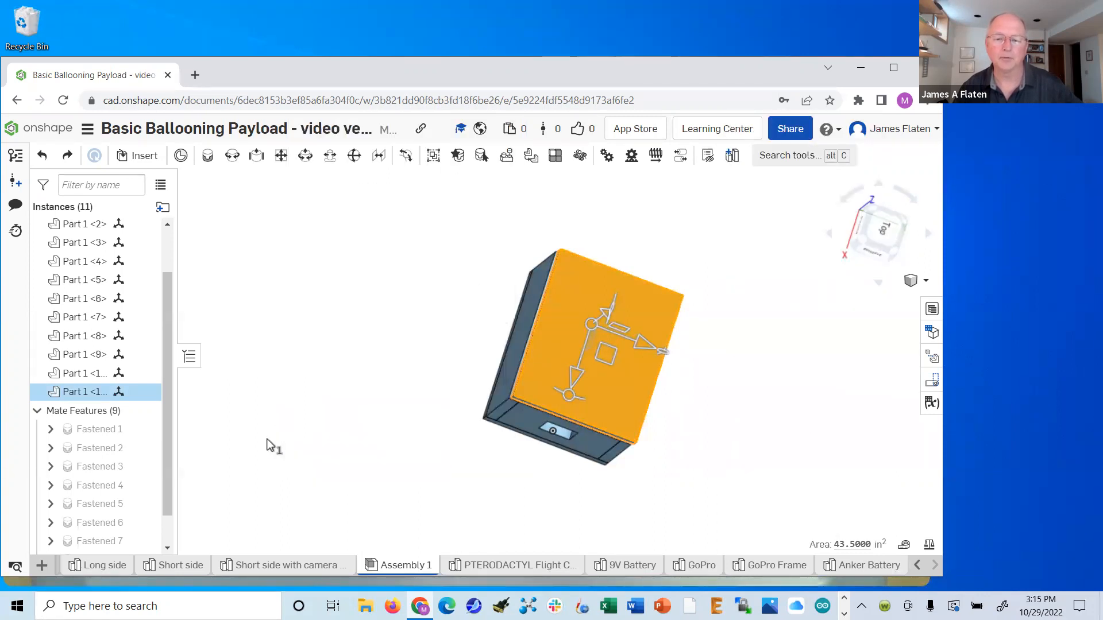
click(290, 468)
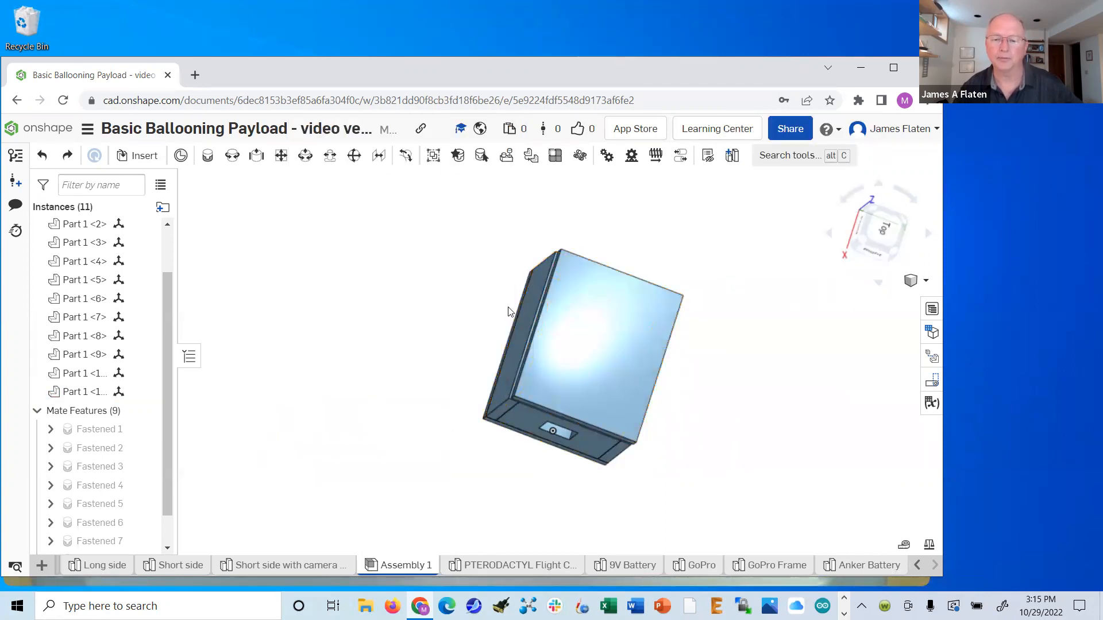
- Make the box's top panel transparent, view the components inside, and minimize the browser window
right_click(595, 325)
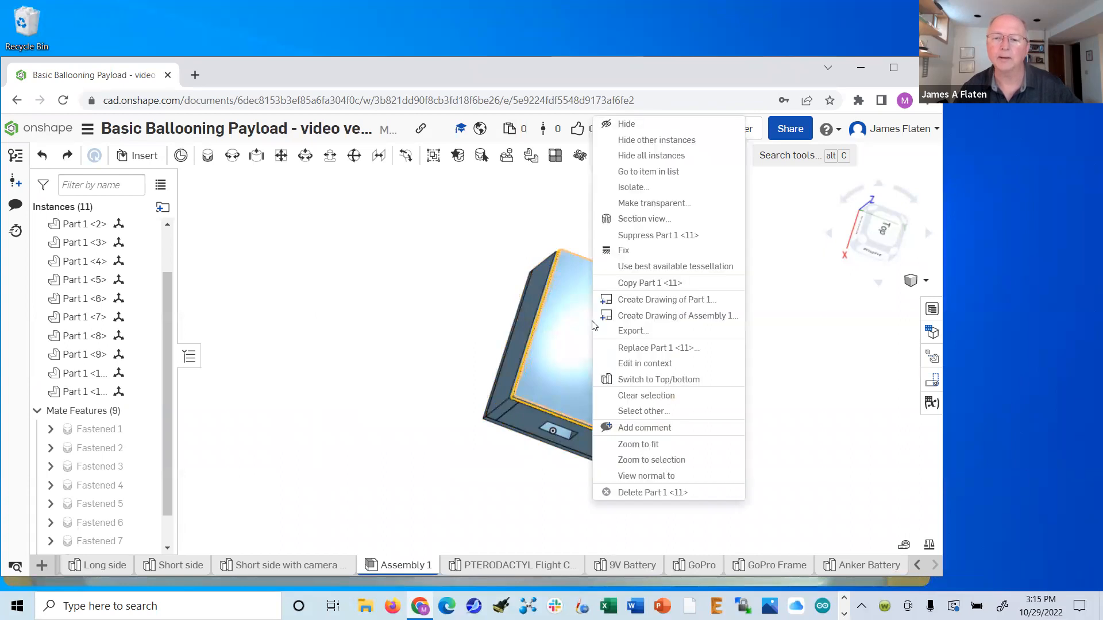
click(632, 204)
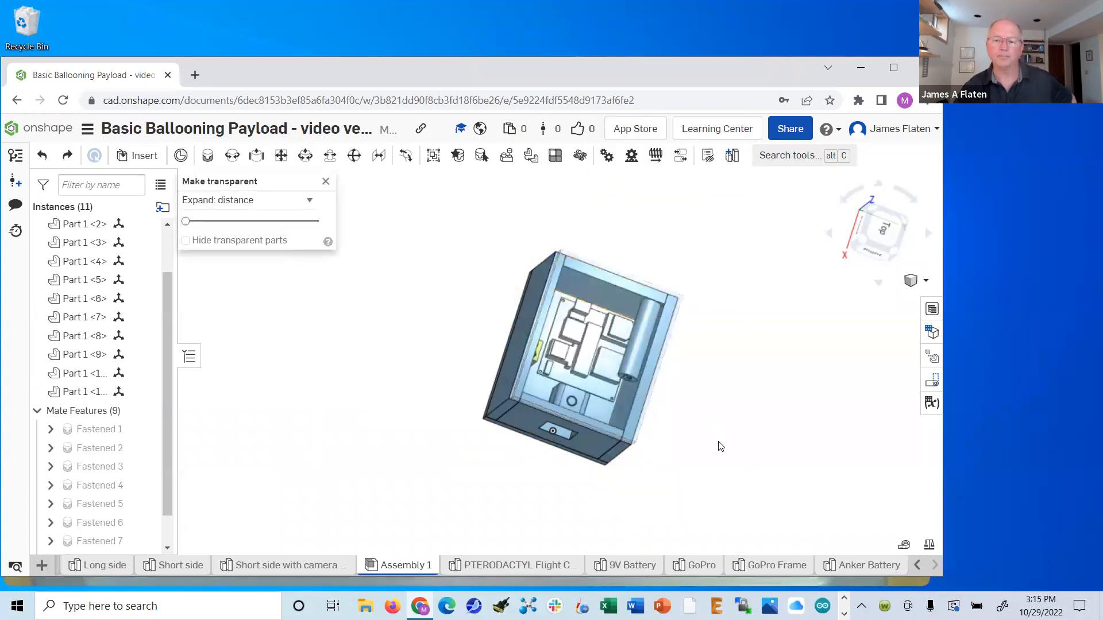
right_drag(723, 439, 731, 374)
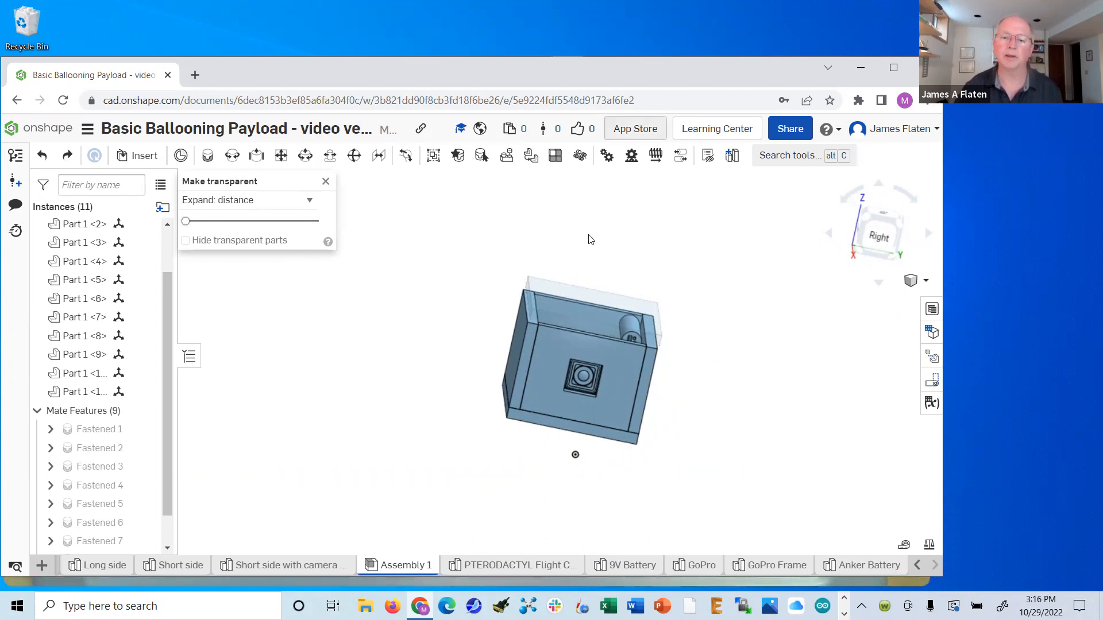
click(860, 68)
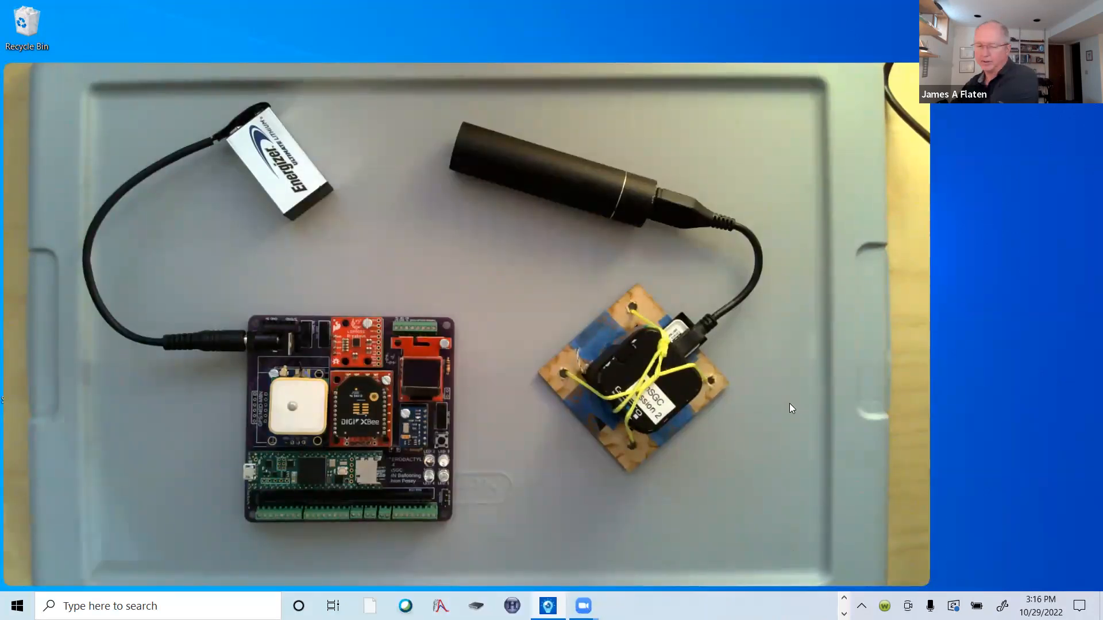